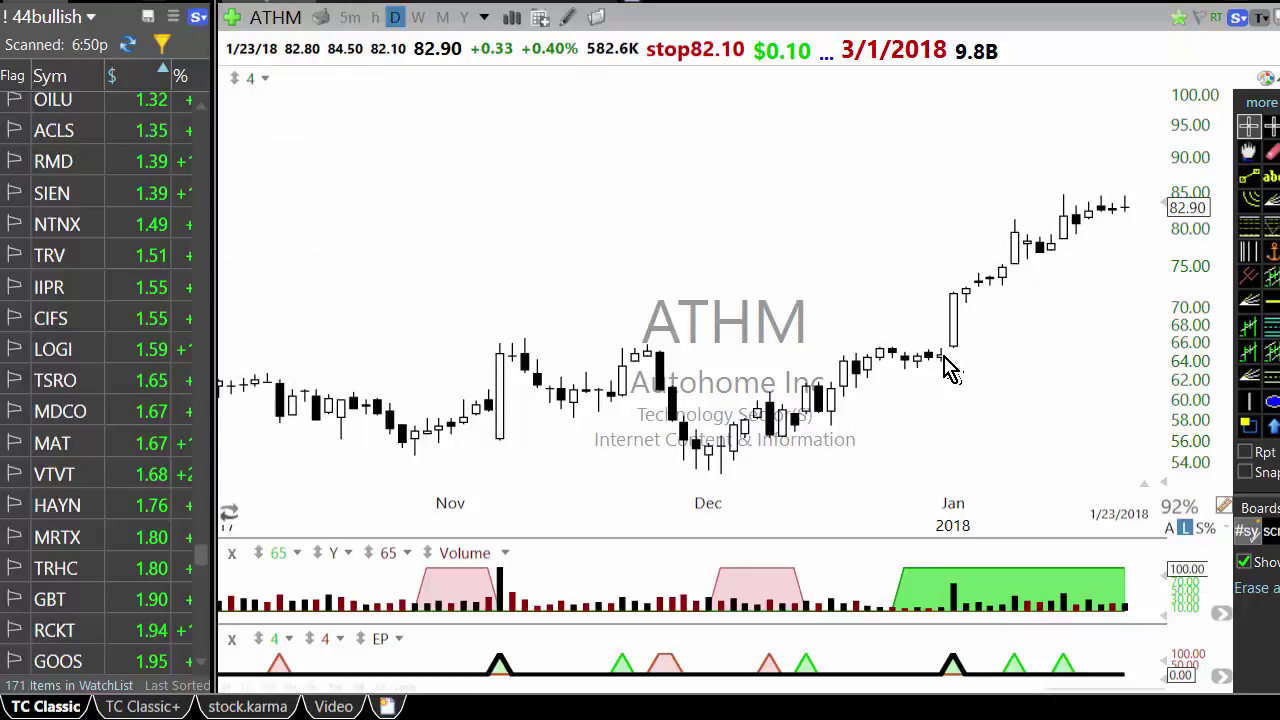
Step: Examine the ATHM price bars from the early-January breakout through the advance that follows it
left_click(943, 362)
left_click_drag(963, 307, 1066, 214)
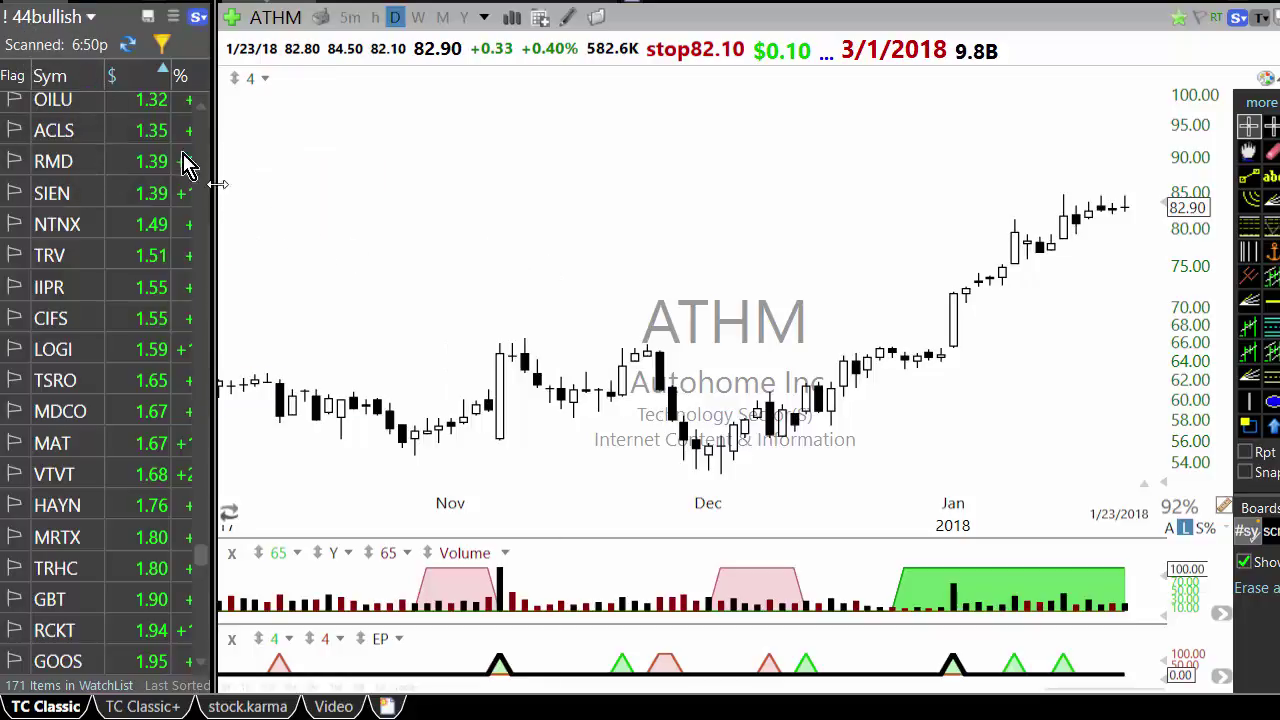
Step: Browse the 44bullish watchlist and view the charts of AUY, ADVM and KOPN
scroll(155, 183, "up", 7)
scroll(152, 178, "up", 10)
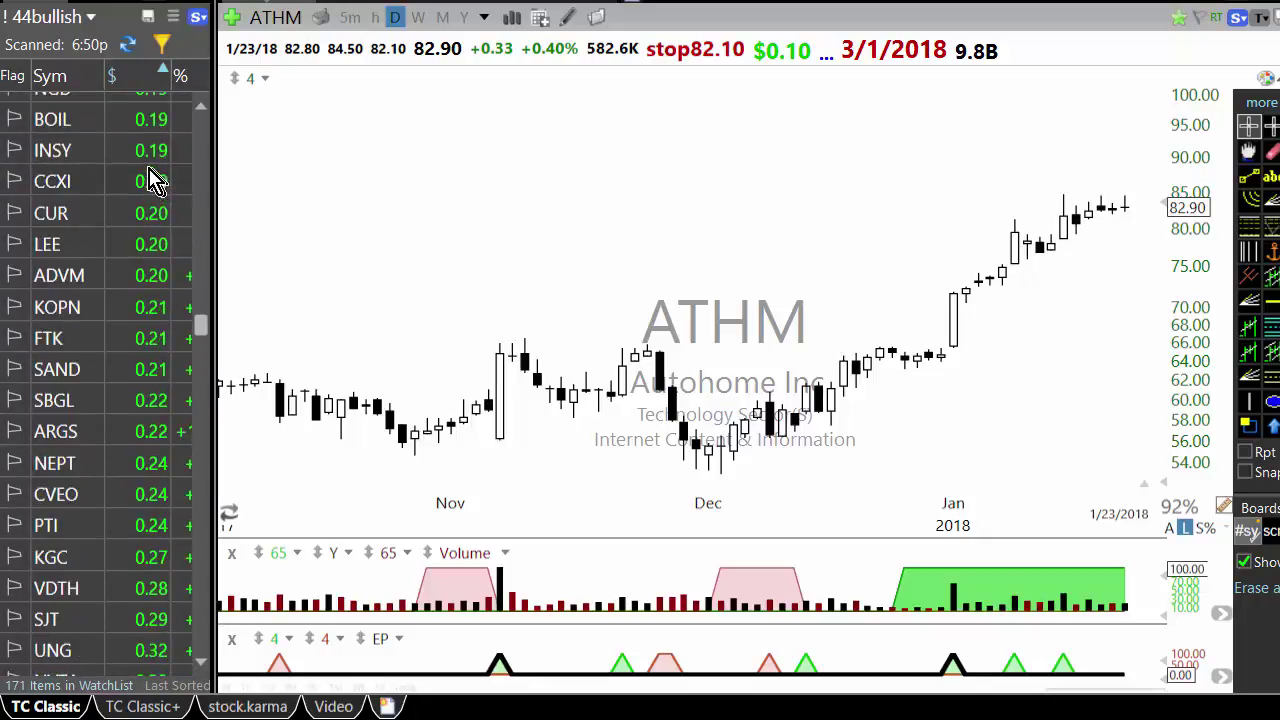
scroll(126, 277, "down", 6)
scroll(128, 300, "down", 4)
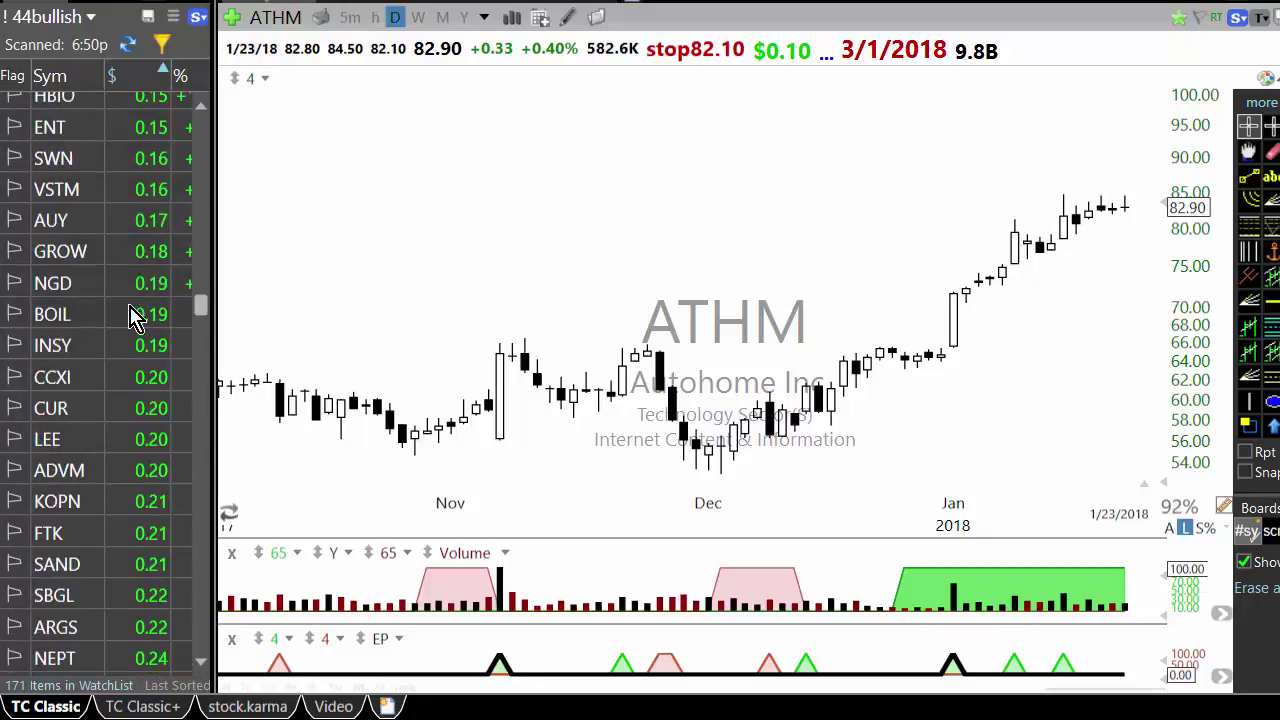
left_click(75, 220)
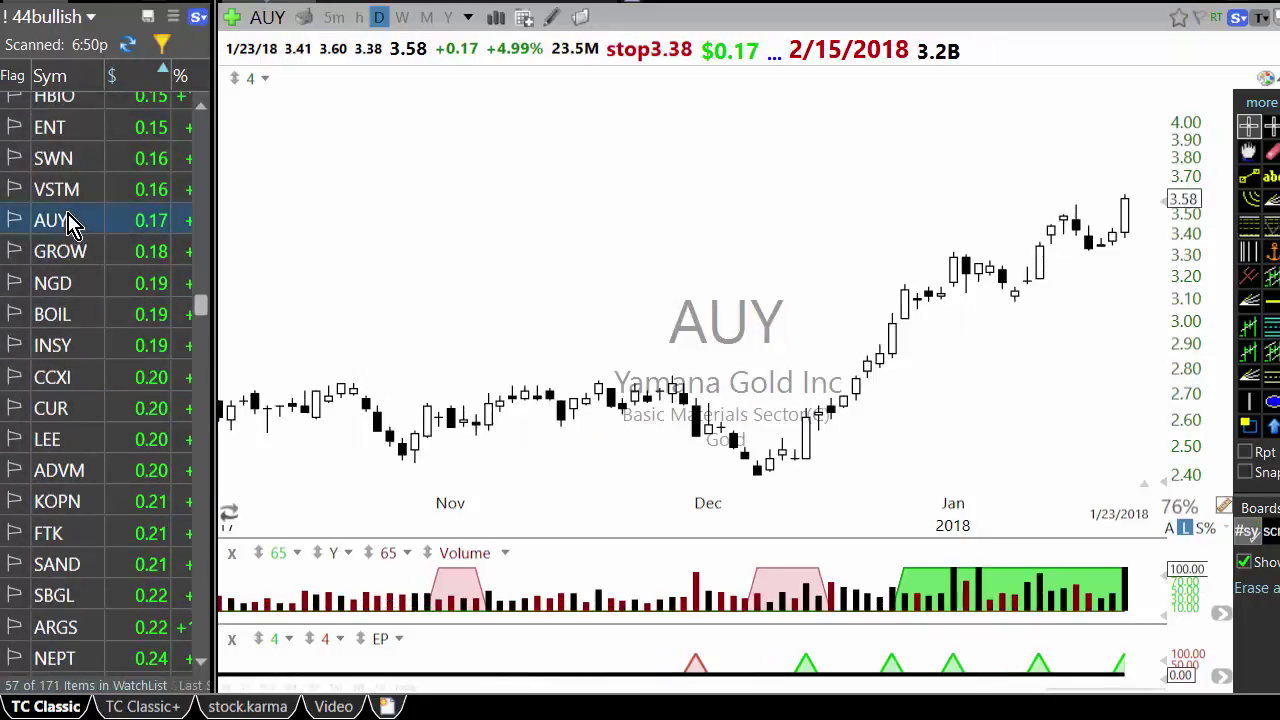
left_click(82, 470)
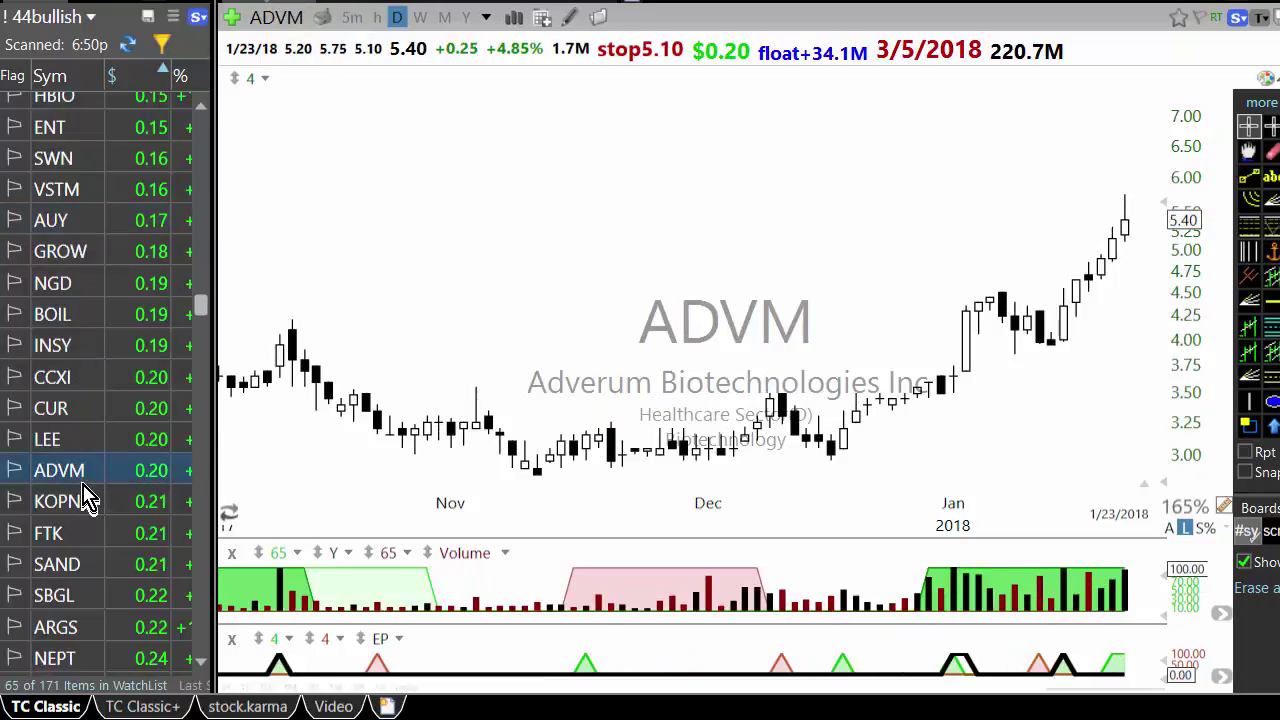
left_click(85, 500)
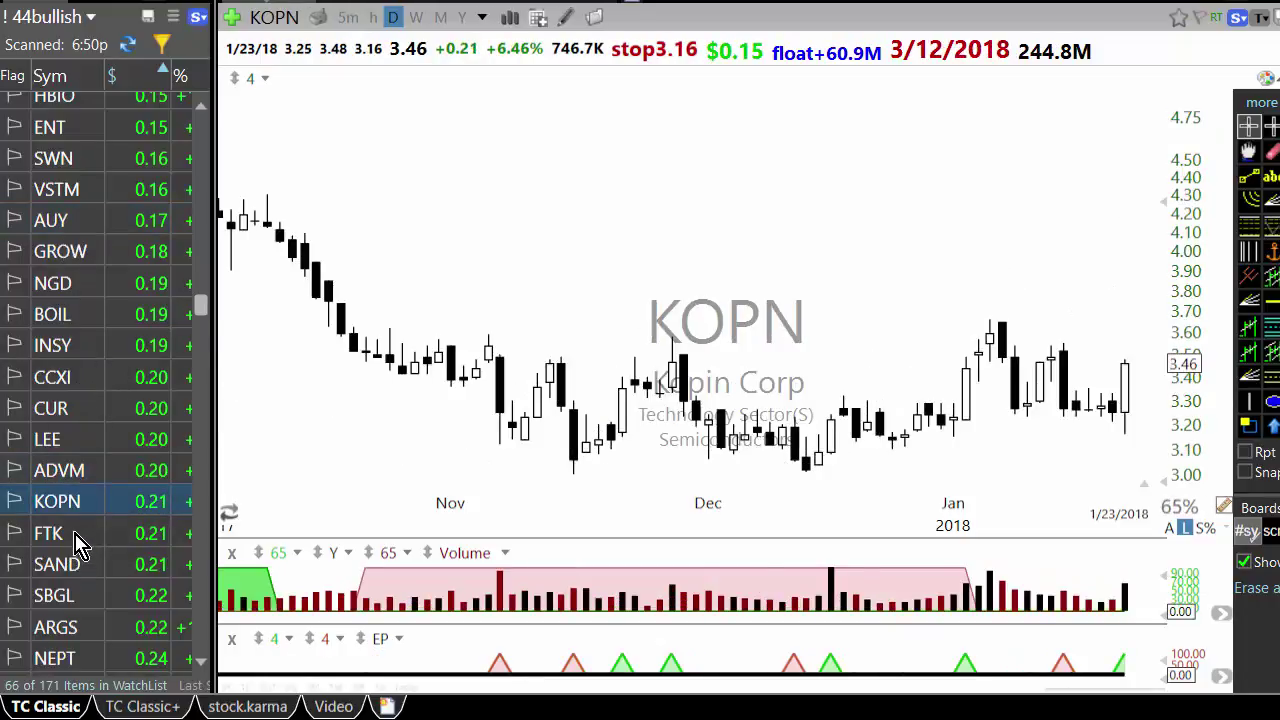
Step: View the charts of FTK, SAND, SBGL, ARGS and NEPT from the watchlist
left_click(80, 533)
left_click(78, 564)
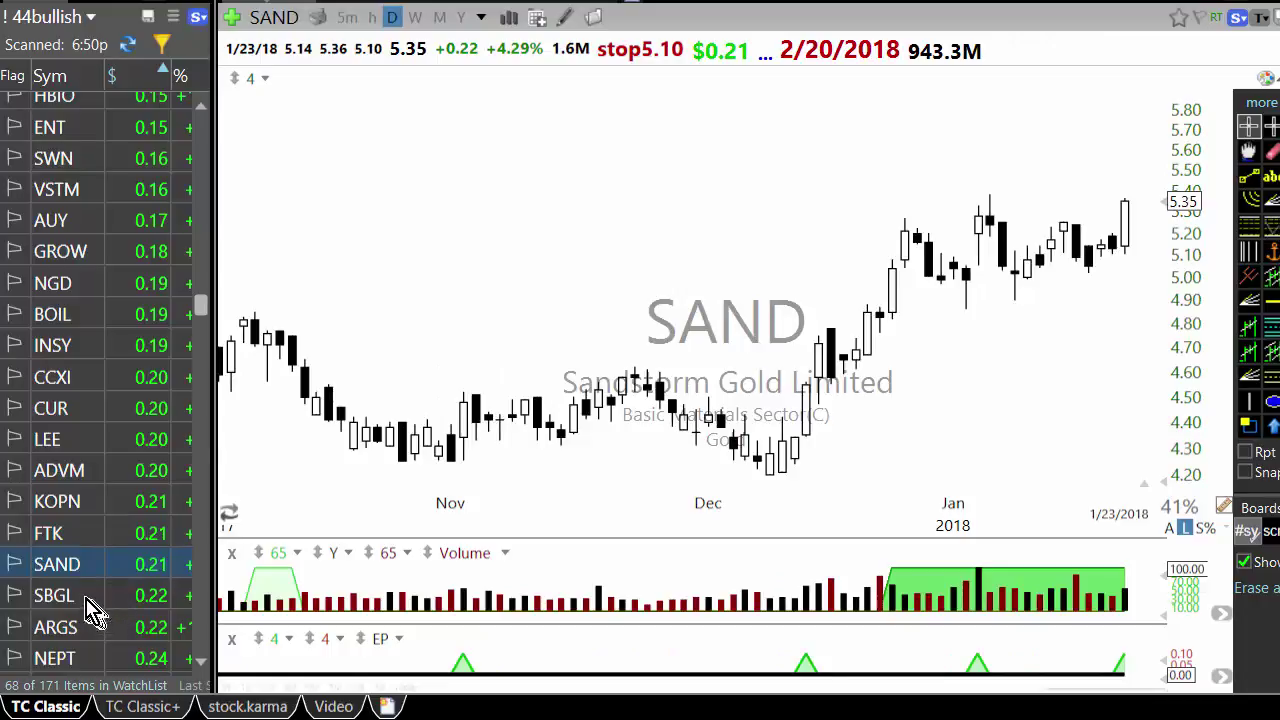
left_click(84, 596)
left_click(84, 627)
left_click(84, 660)
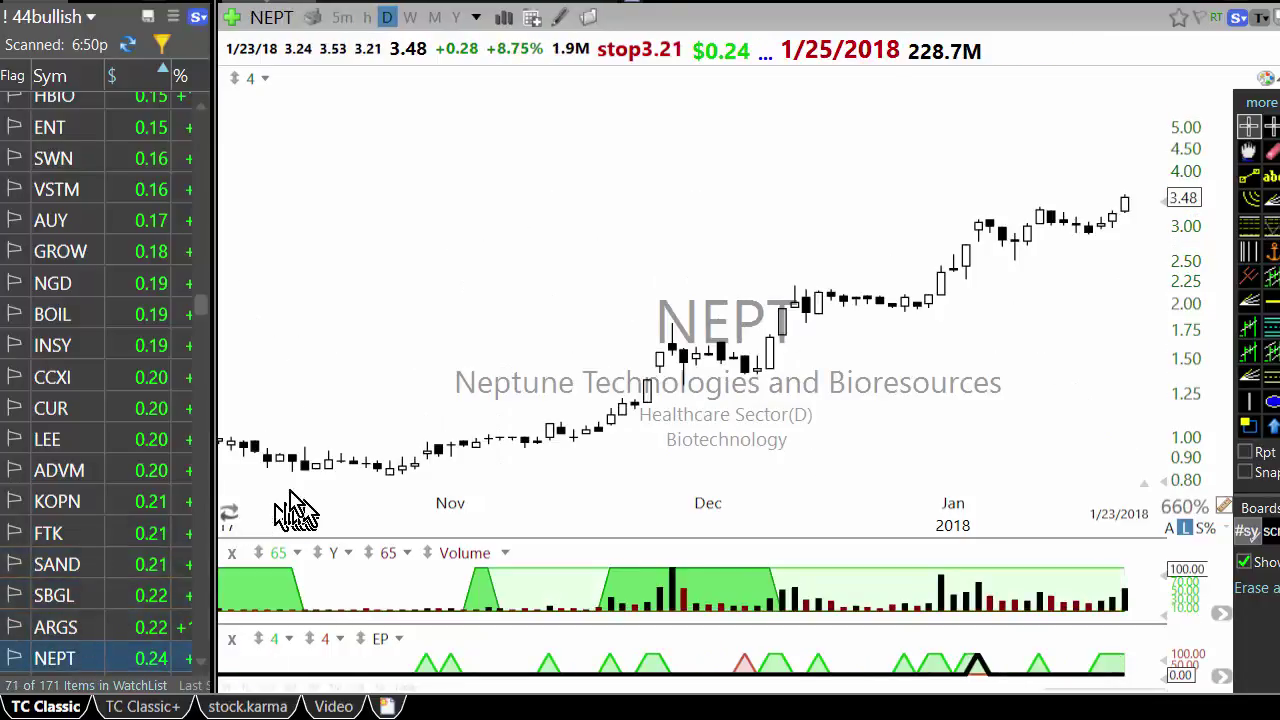
left_click_drag(206, 312, 208, 332)
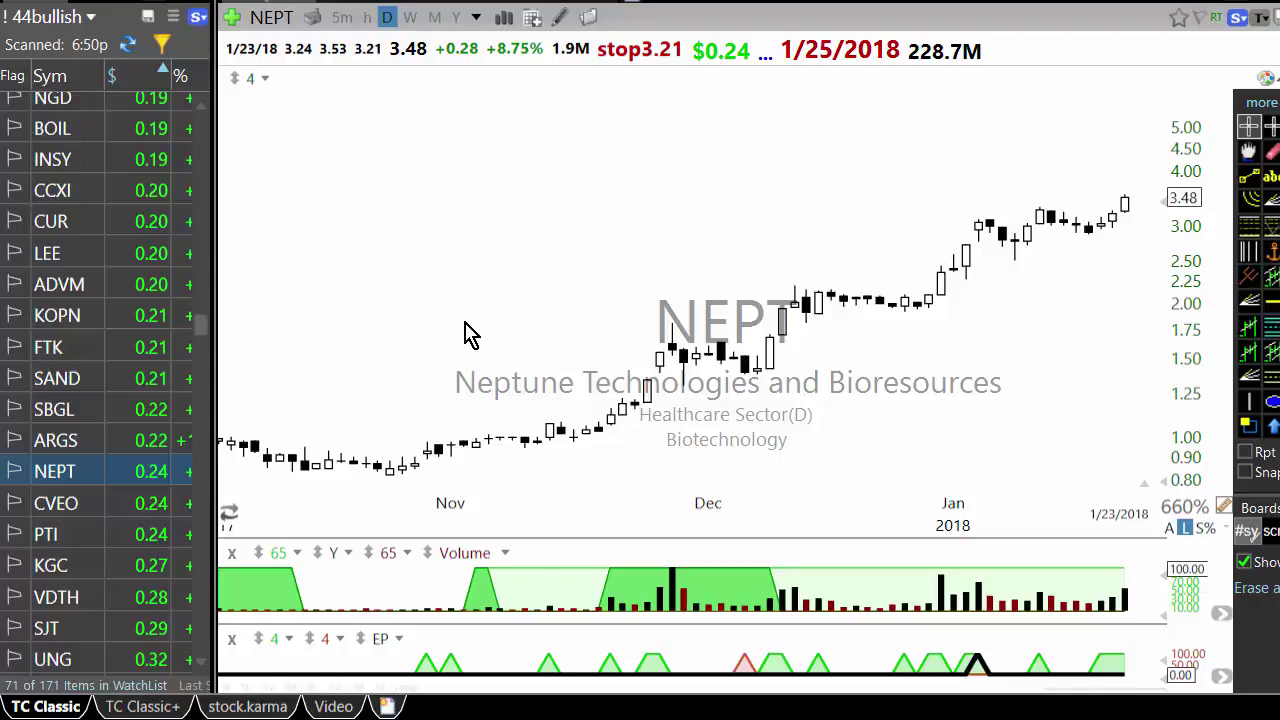
Step: Load the TRHC chart by symbol and inspect the price bar of 1/4/18
type("trhc")
key("Return")
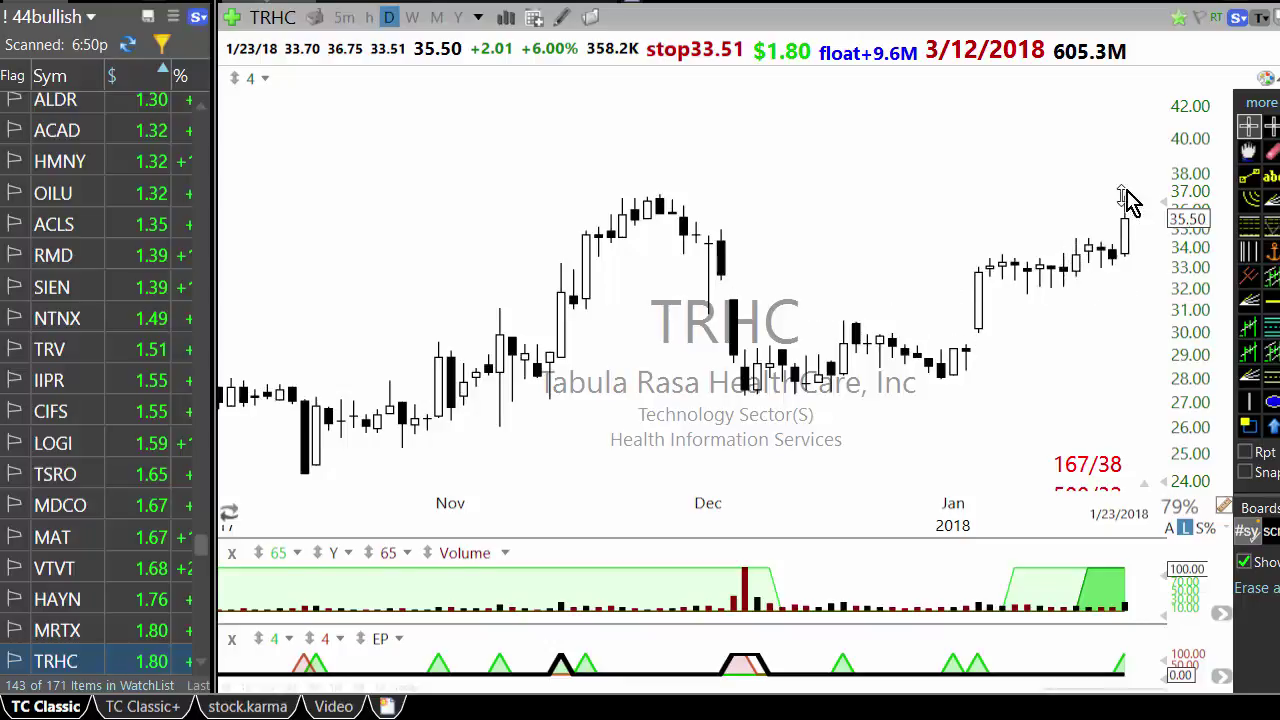
left_click(980, 270)
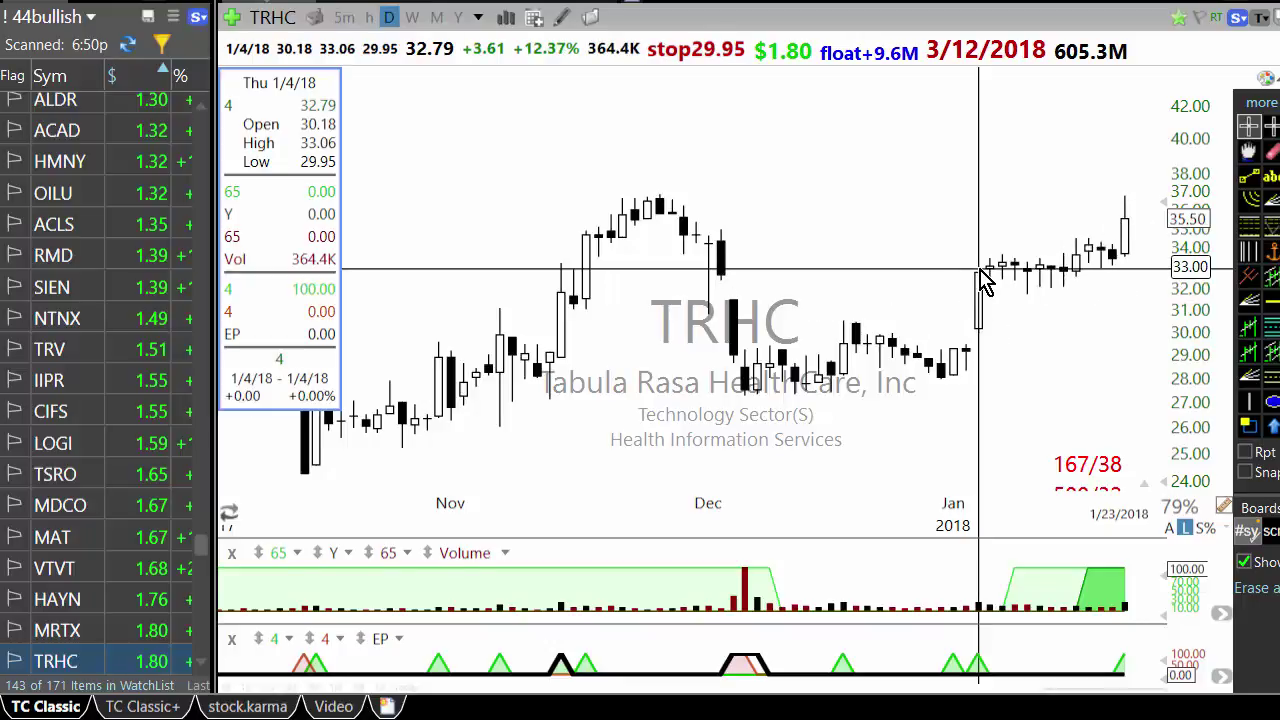
left_click_drag(985, 280, 975, 315)
left_click(955, 362)
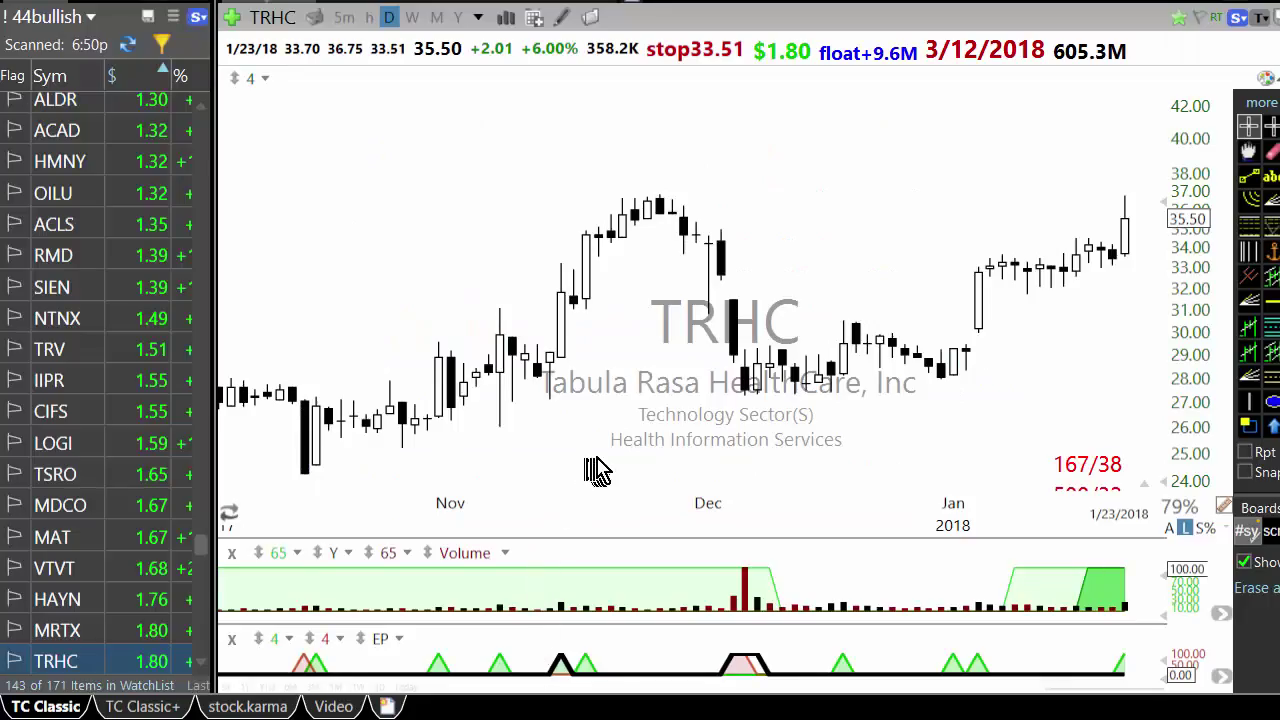
Step: Show a longer price history on the chart and load the symbol GOOS
scroll(594, 466, "down", 4)
scroll(597, 466, "up", 3)
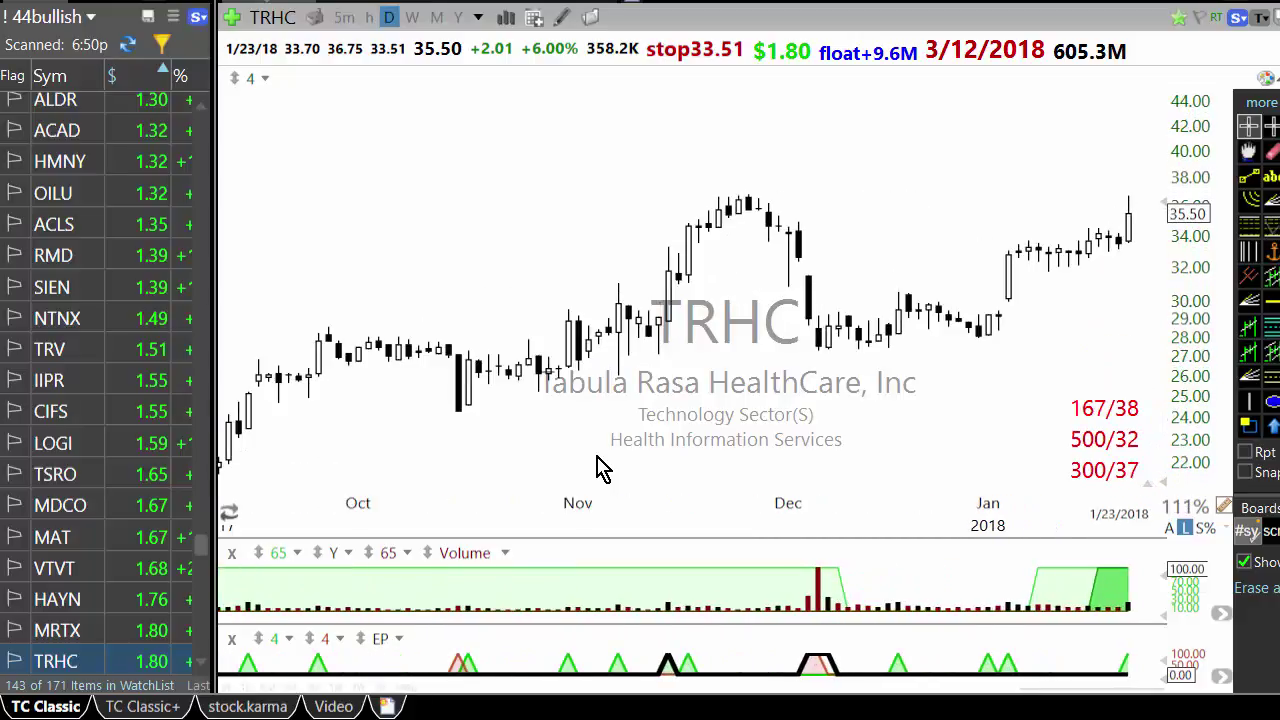
type("goos")
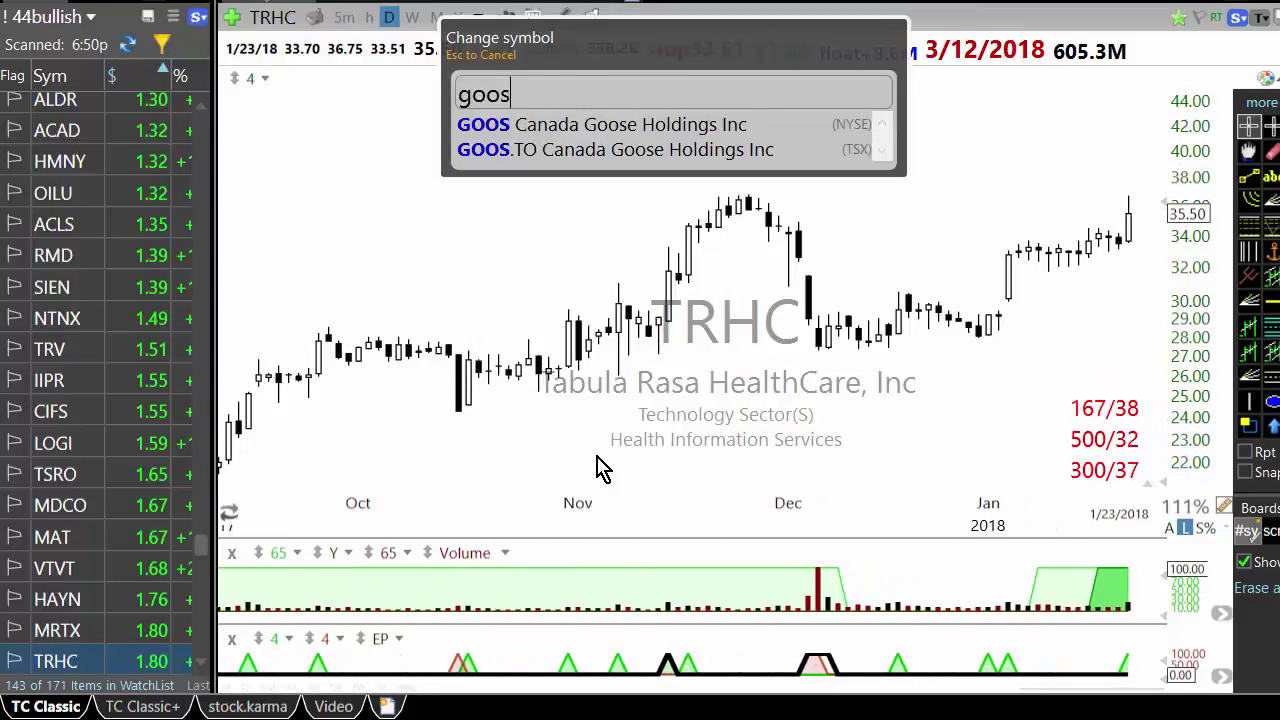
key("Return")
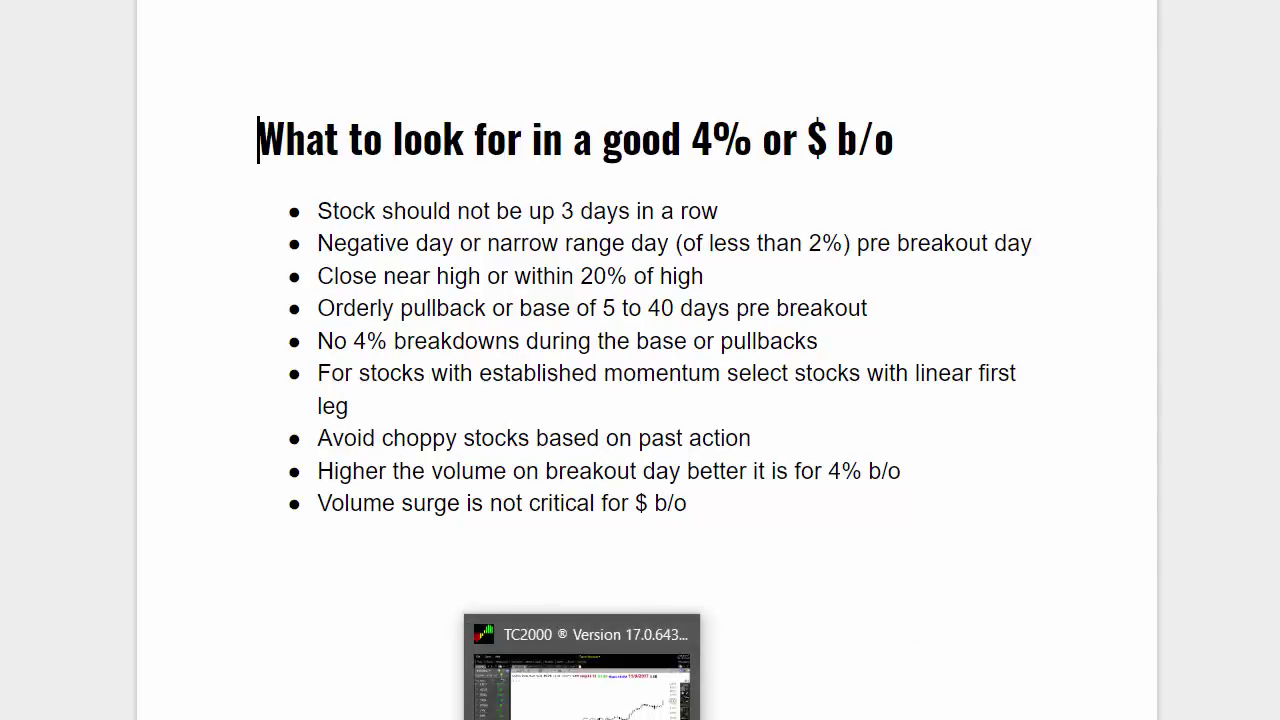
Step: Switch from the document to TC2000 and show the lowest $ values in the 44bullish watchlist, sorted ascending
left_click(580, 680)
scroll(115, 330, "up", 8)
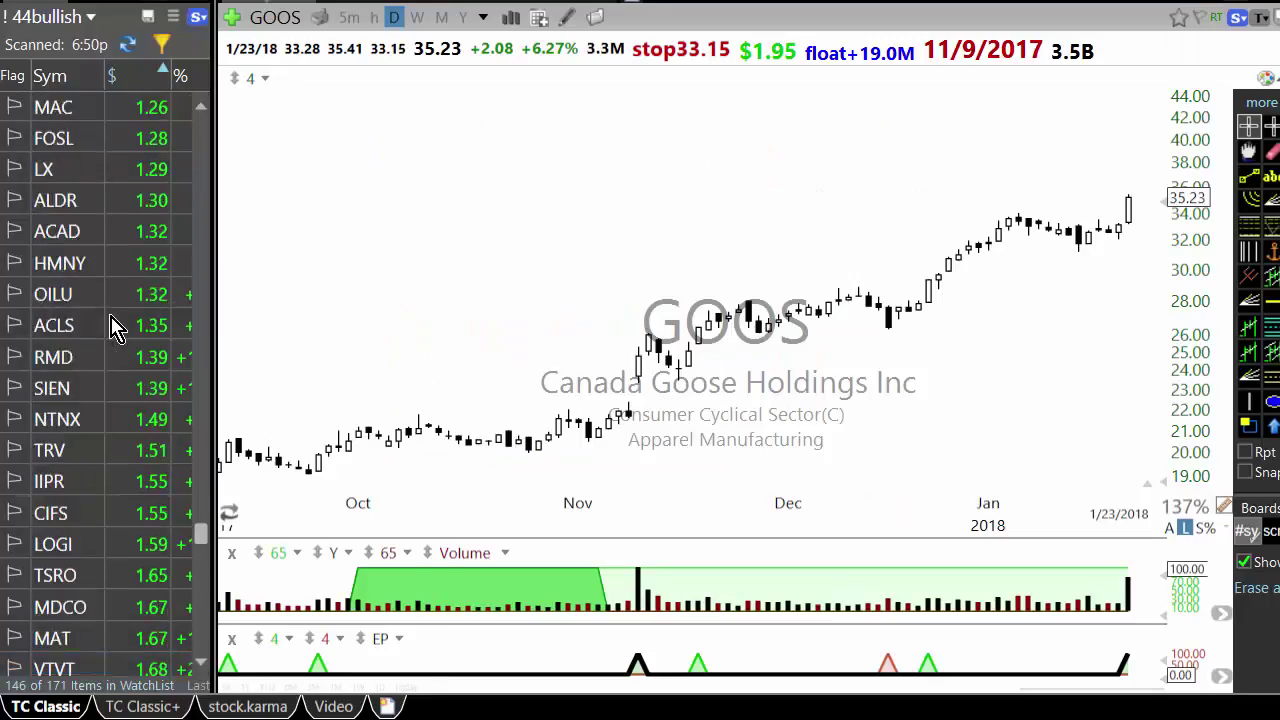
left_click_drag(200, 485, 198, 110)
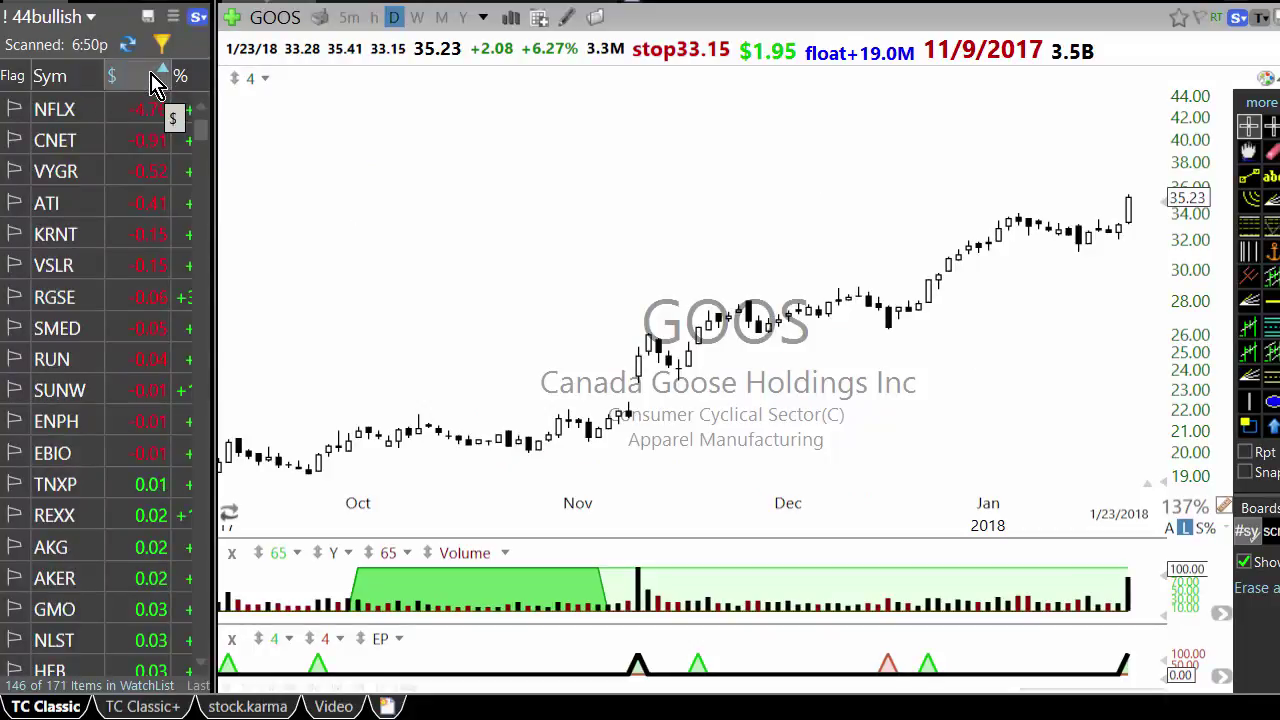
left_click(157, 84)
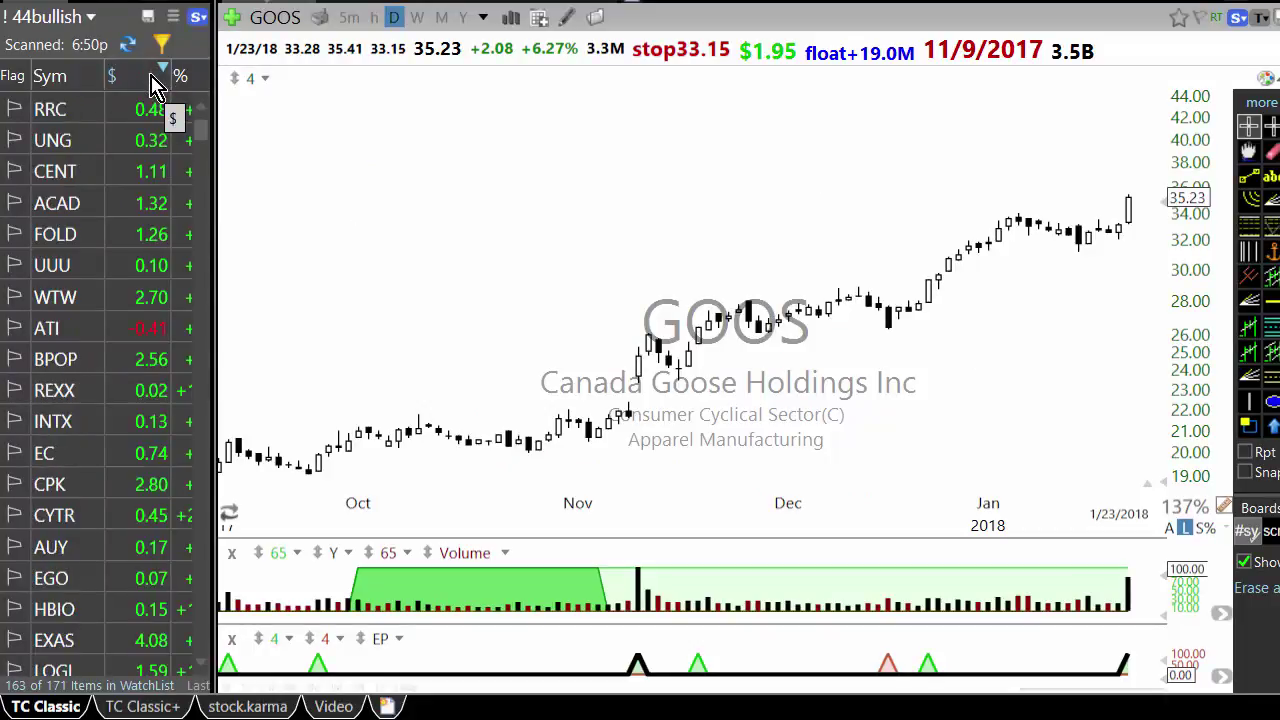
left_click(157, 84)
Step: Check the daily c-o formula behind the watchlist's $ column and accept it as it is
right_click(157, 84)
left_click(218, 102)
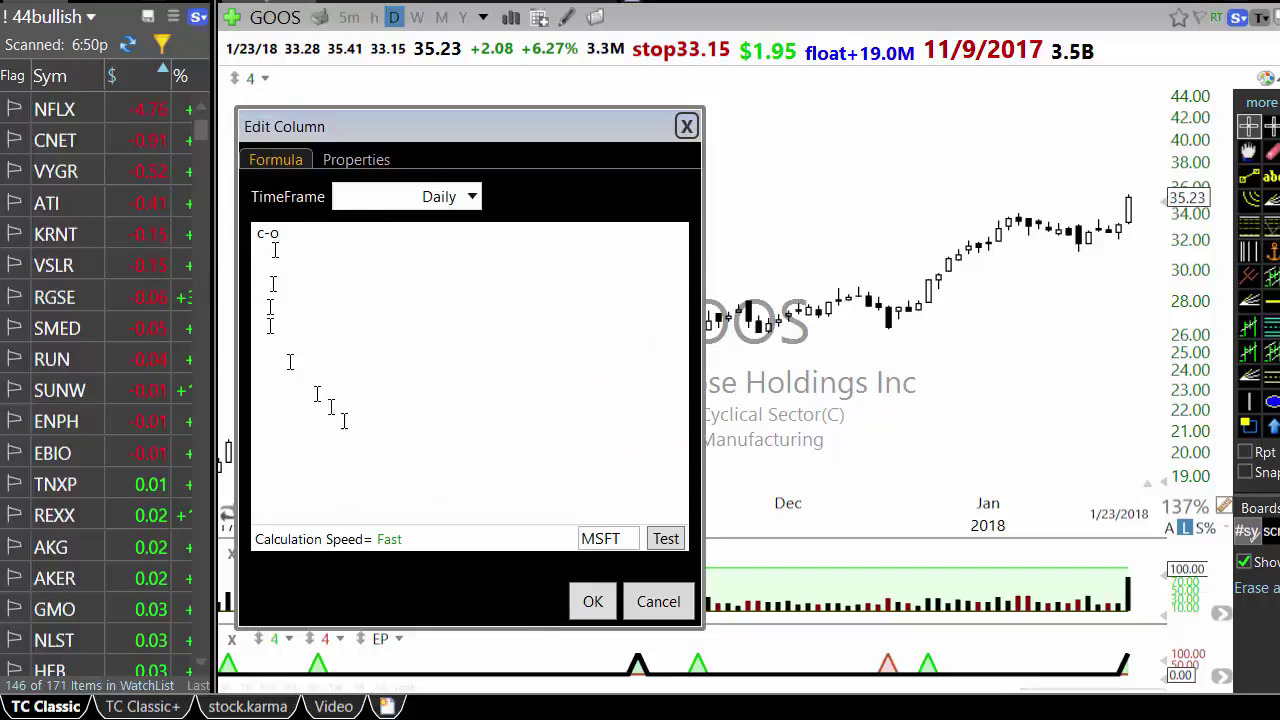
left_click(592, 602)
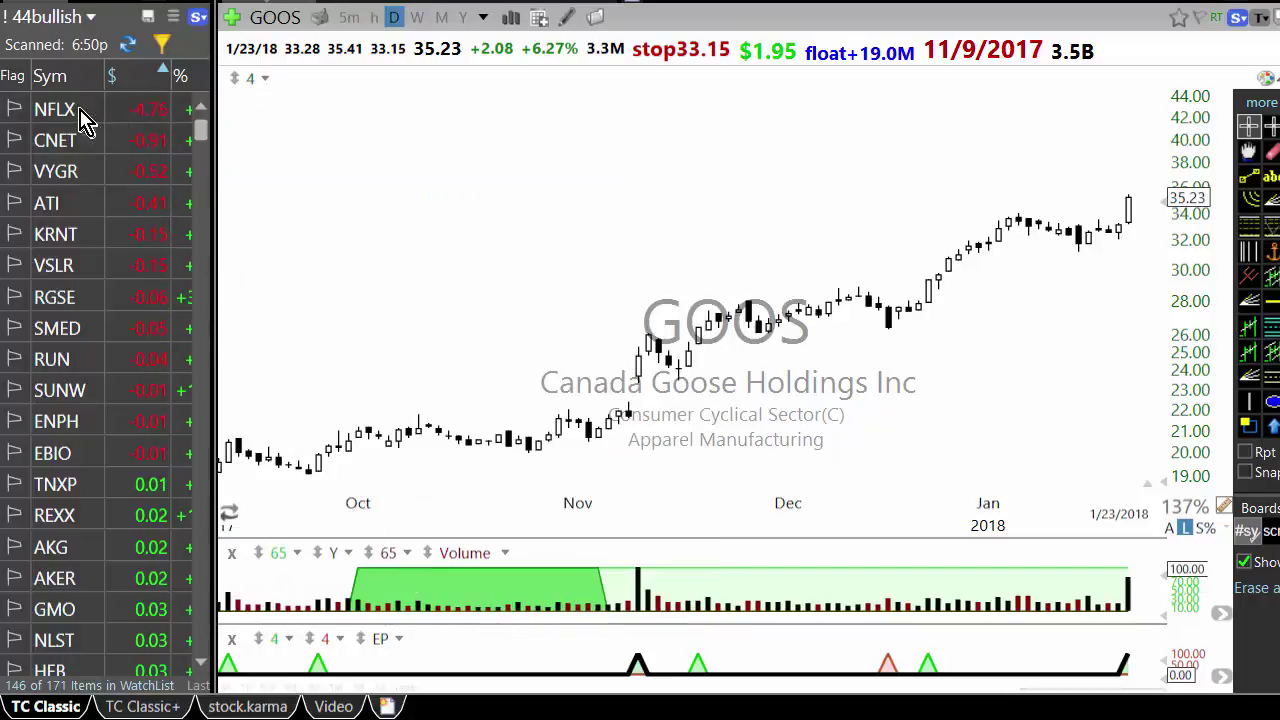
Step: Review the charts of NFLX, CNET, VYGR, ATI, KRNT, VSLR, SMED and RUN, which have negative $ values
left_click(82, 112)
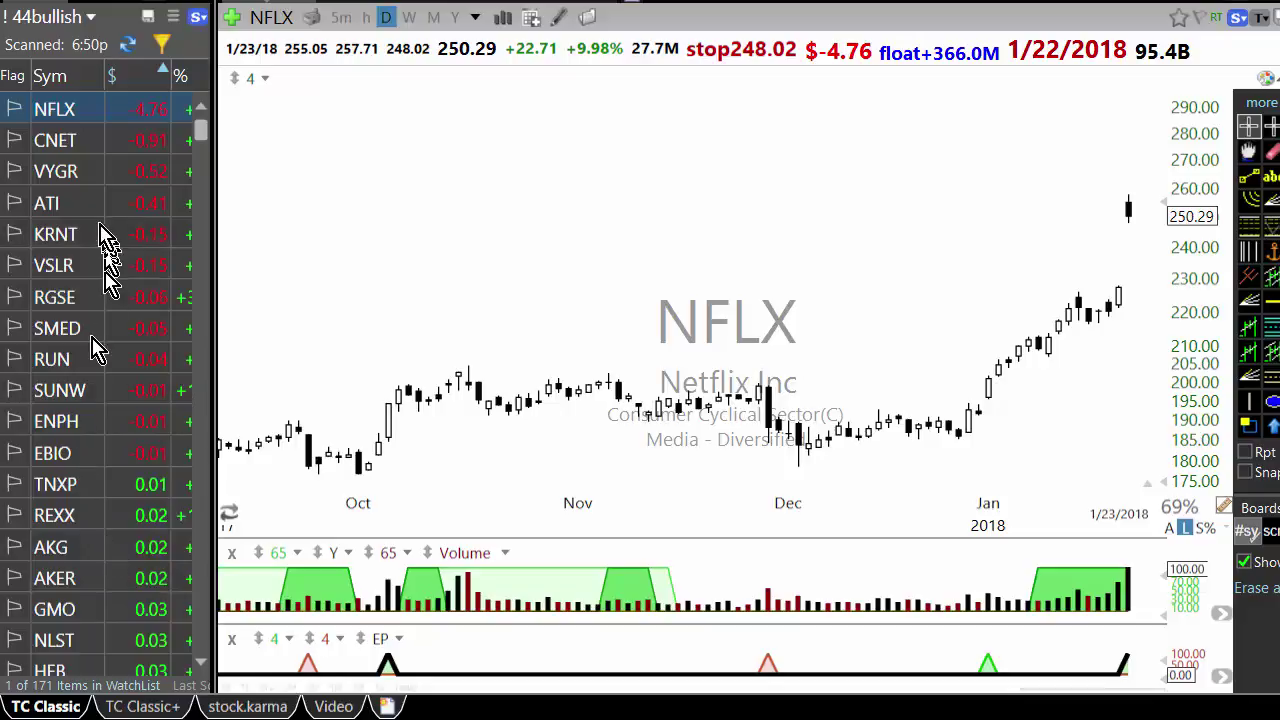
left_click(72, 155)
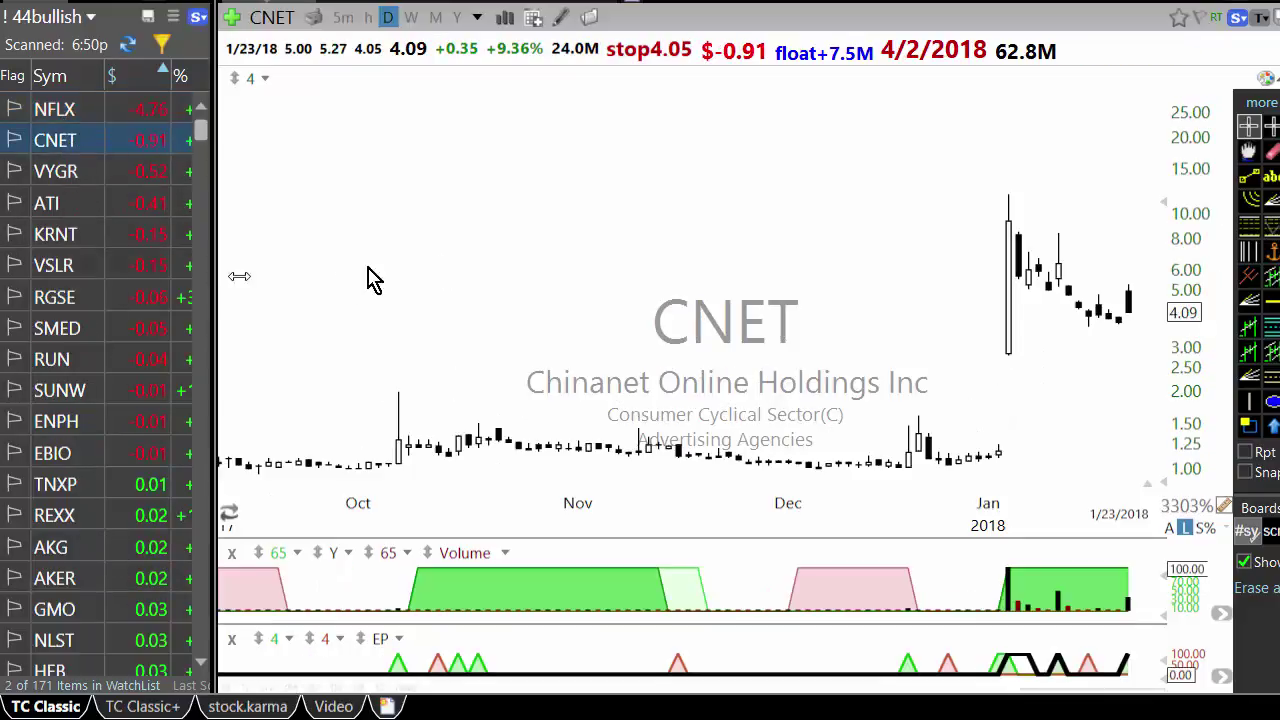
left_click(72, 174)
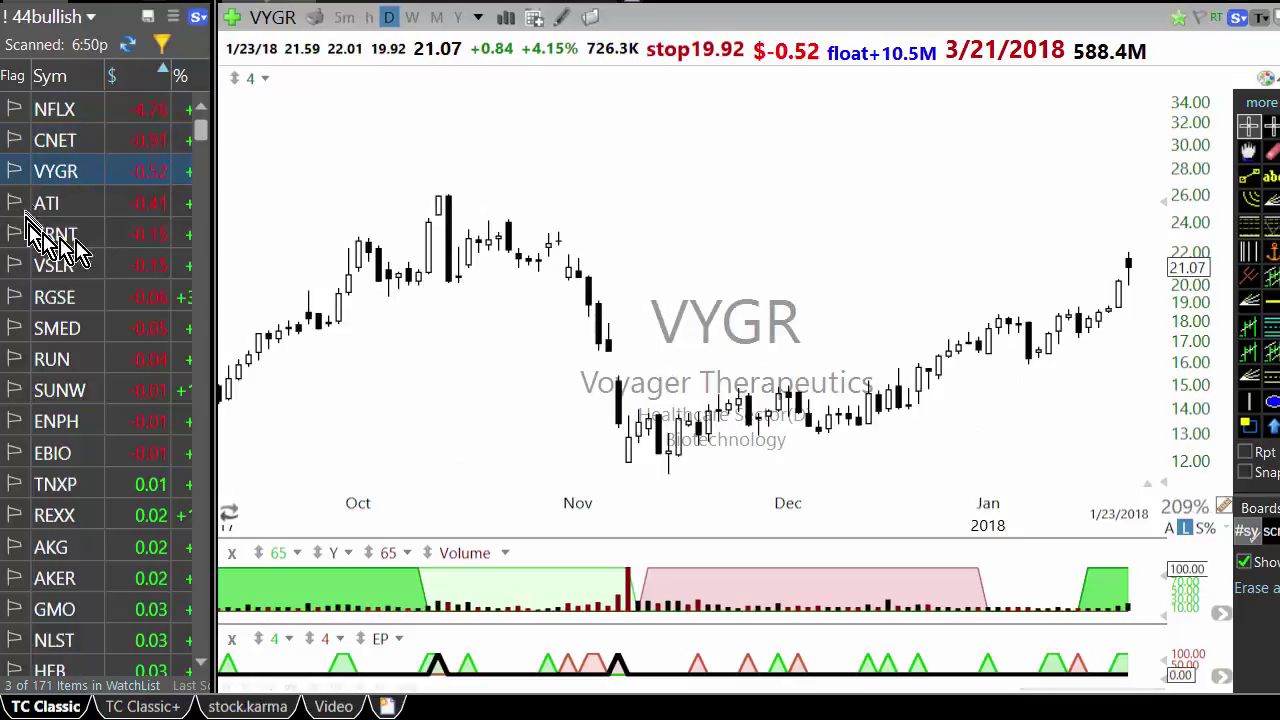
left_click(56, 206)
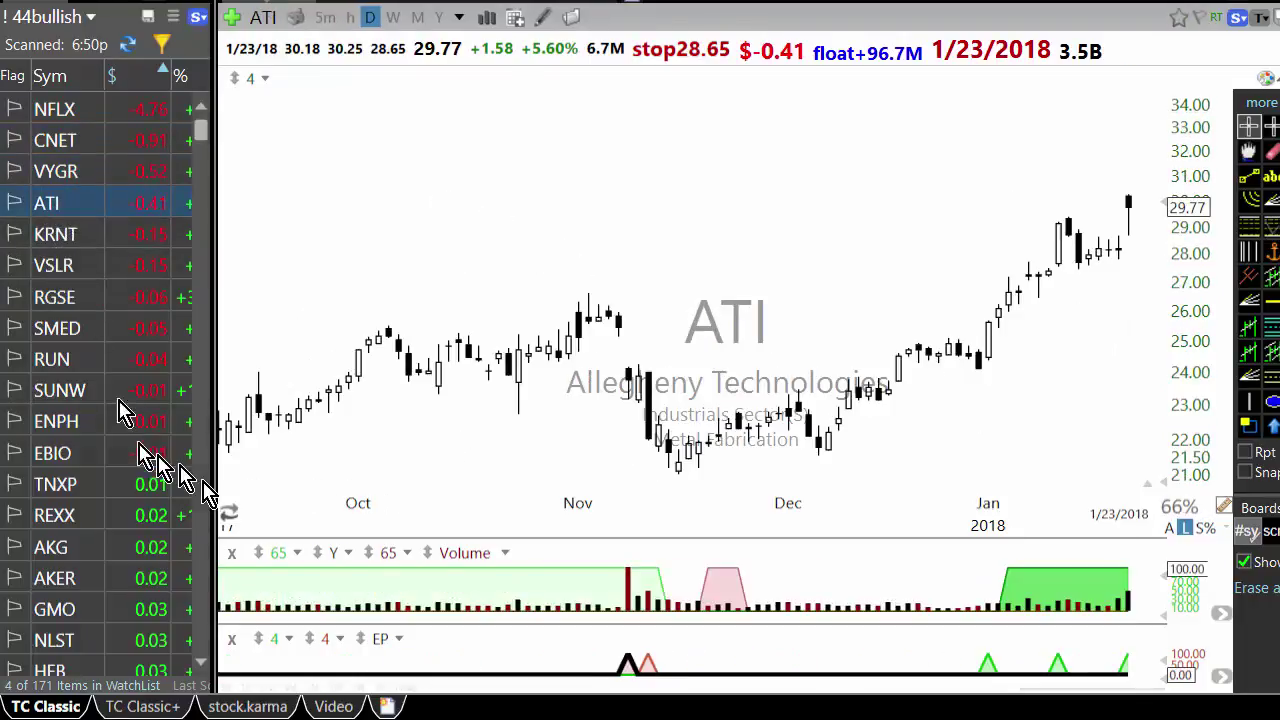
left_click(60, 240)
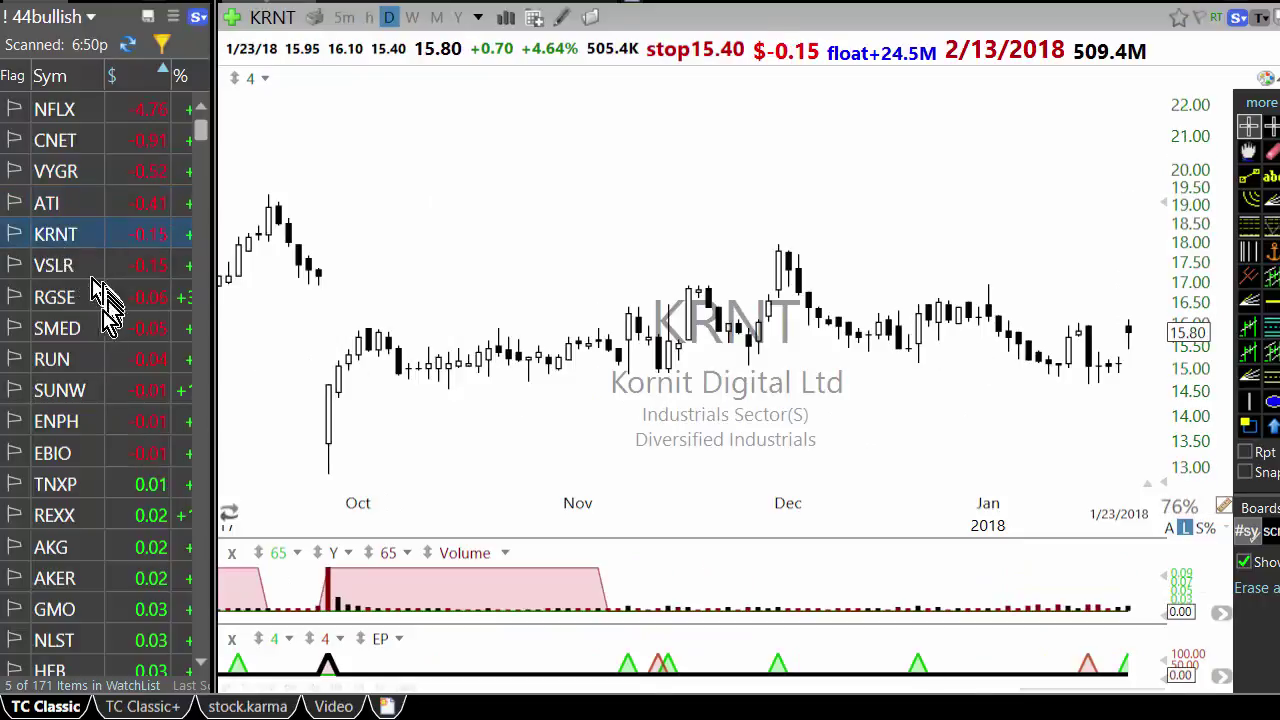
left_click(80, 268)
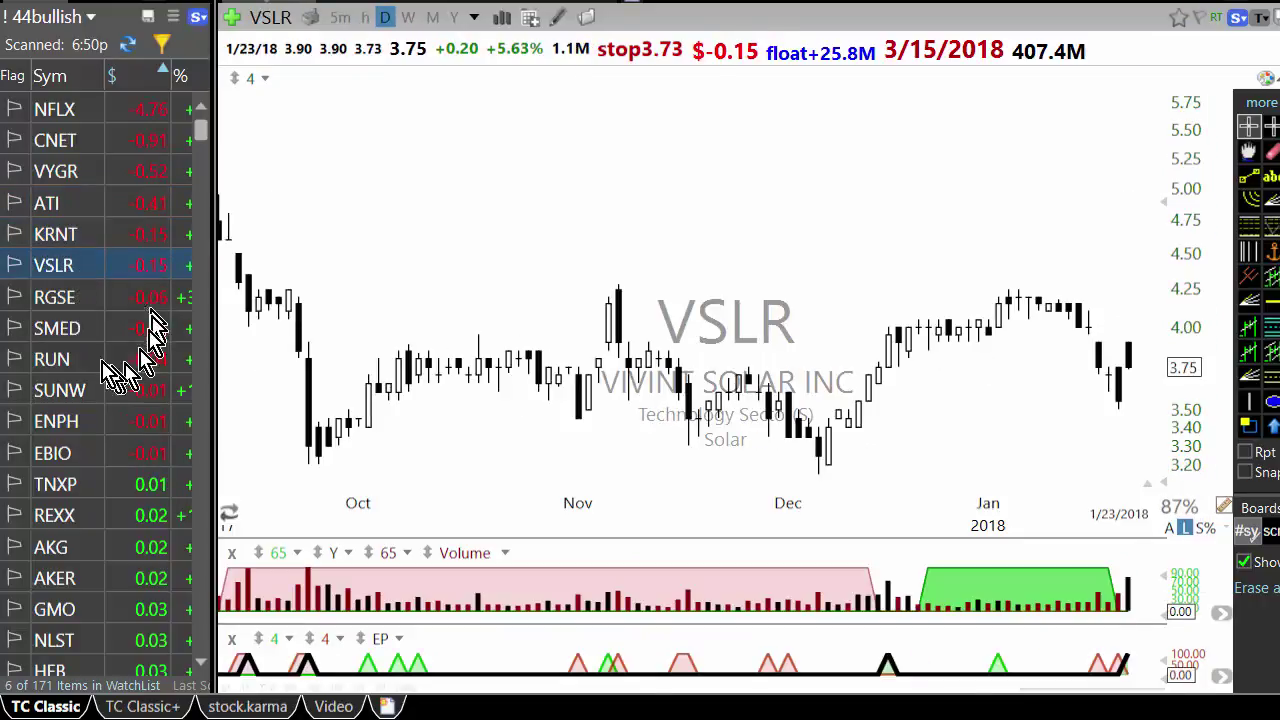
left_click(98, 327)
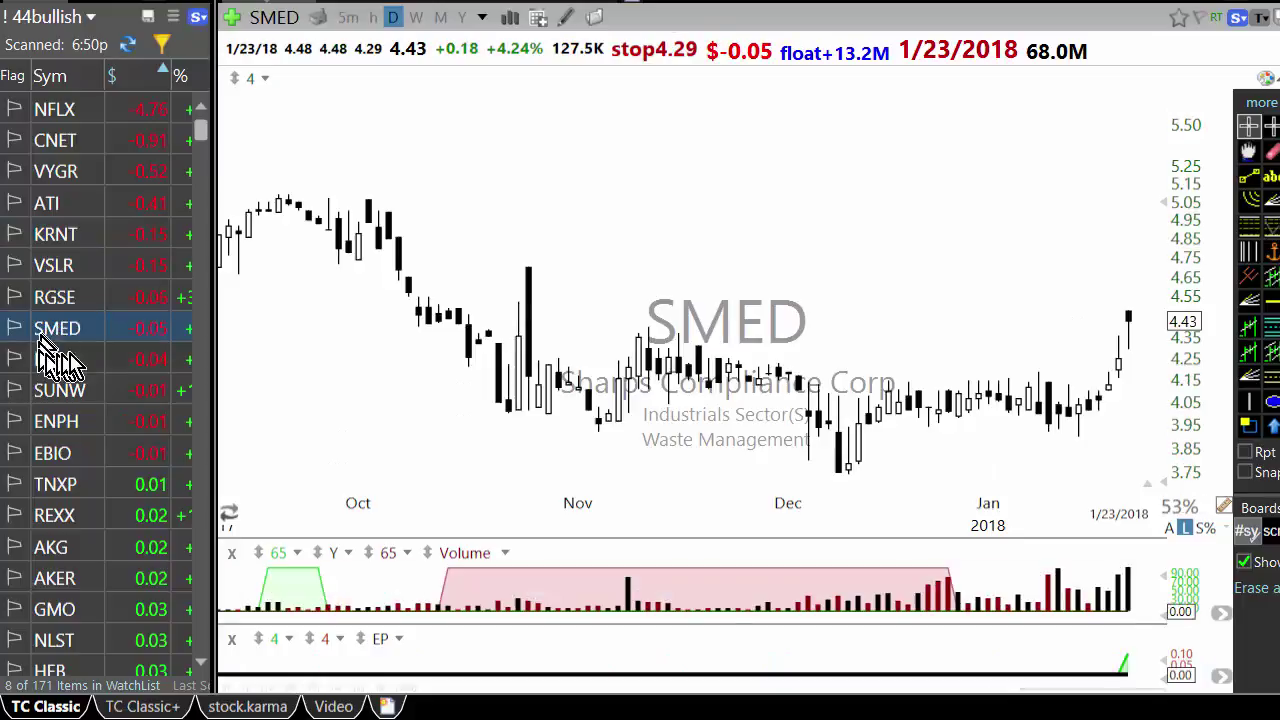
left_click(90, 362)
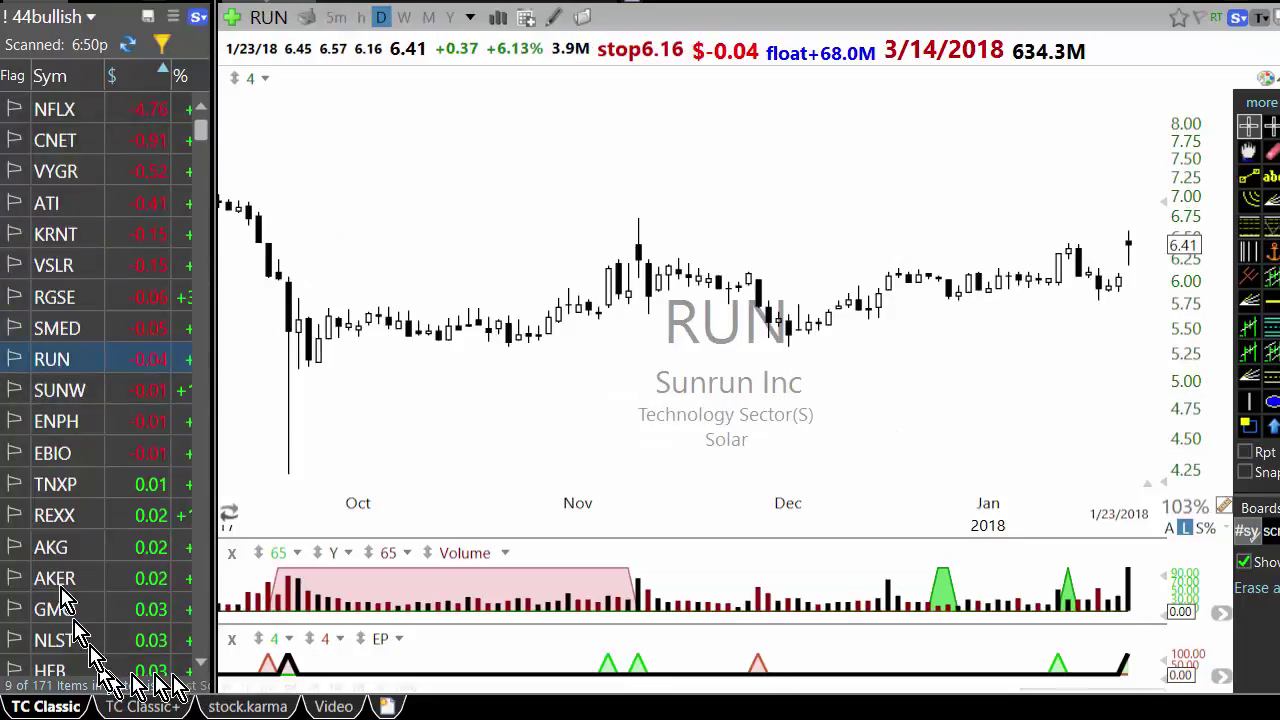
Step: Compare the NFLX and CNET charts and examine NFLX's price bars just before its latest gap
left_click(92, 125)
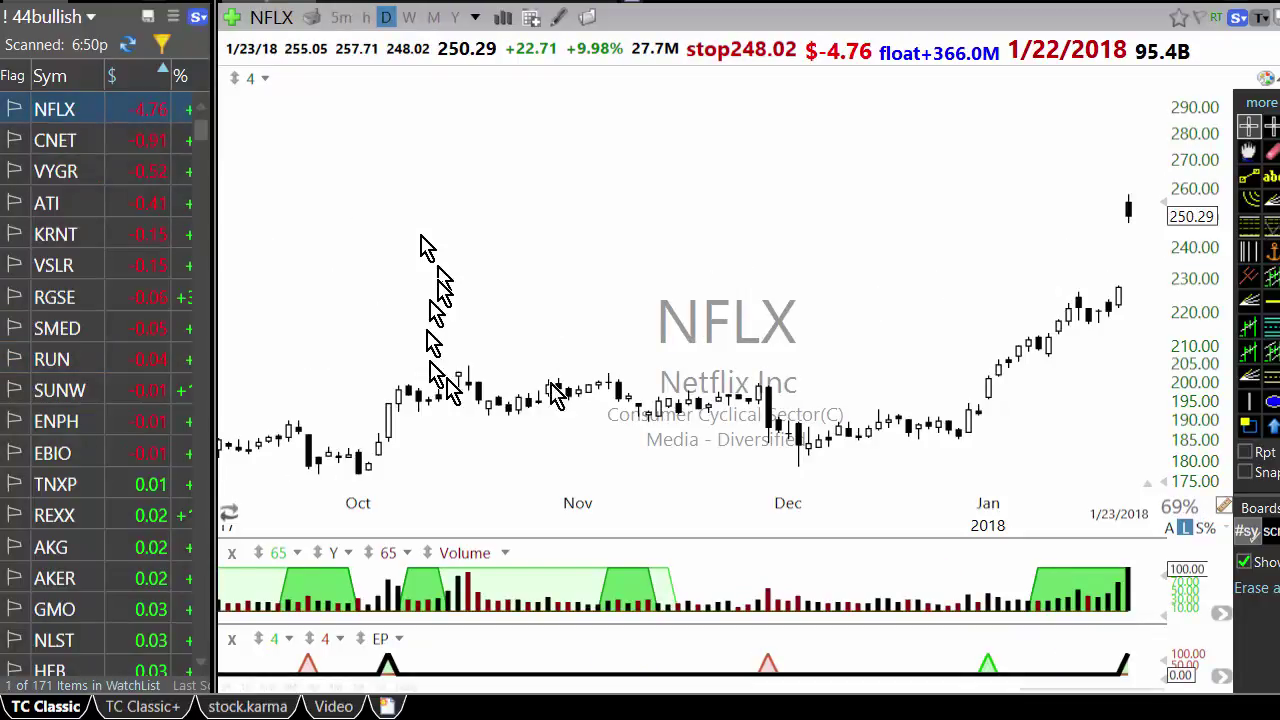
left_click(114, 143)
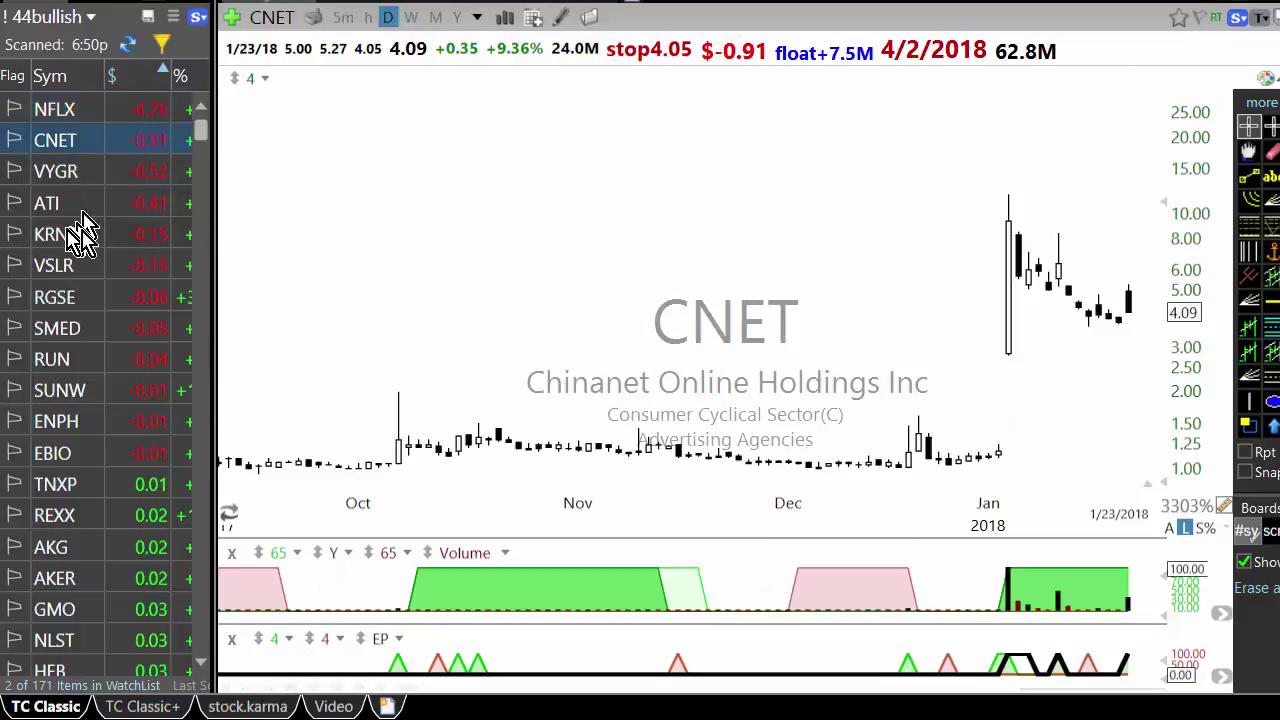
left_click(90, 118)
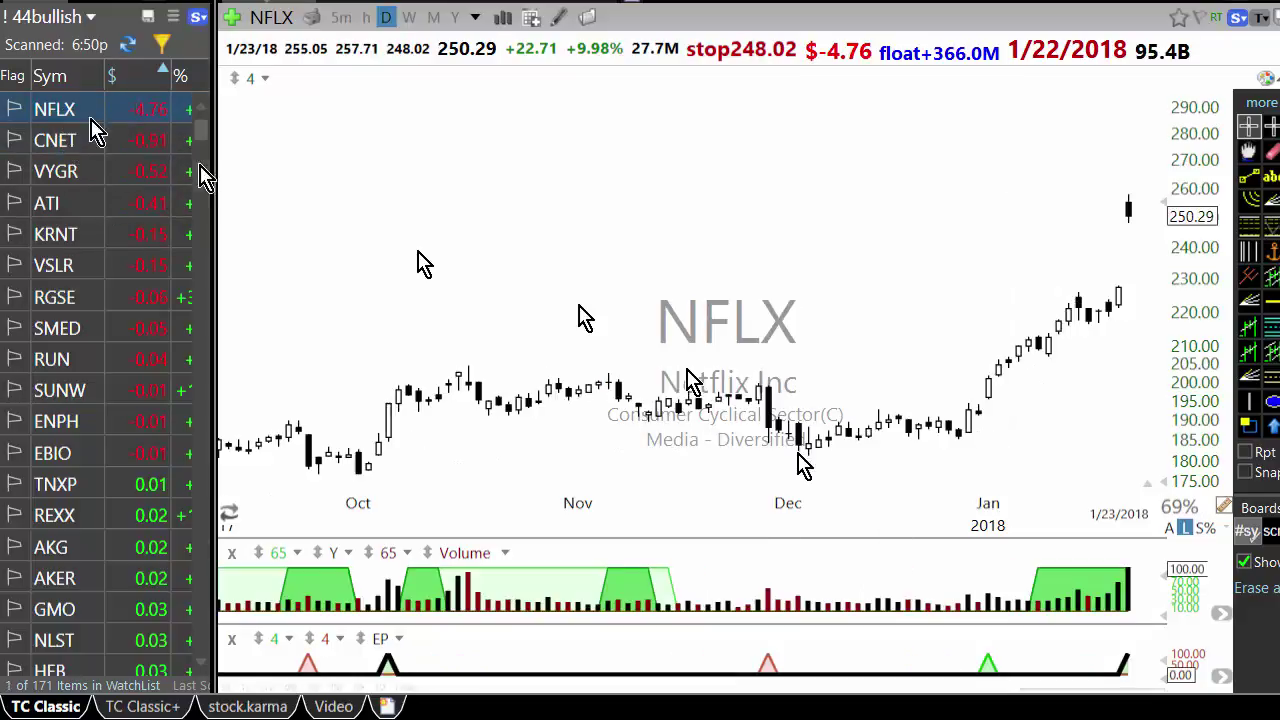
left_click(1118, 305)
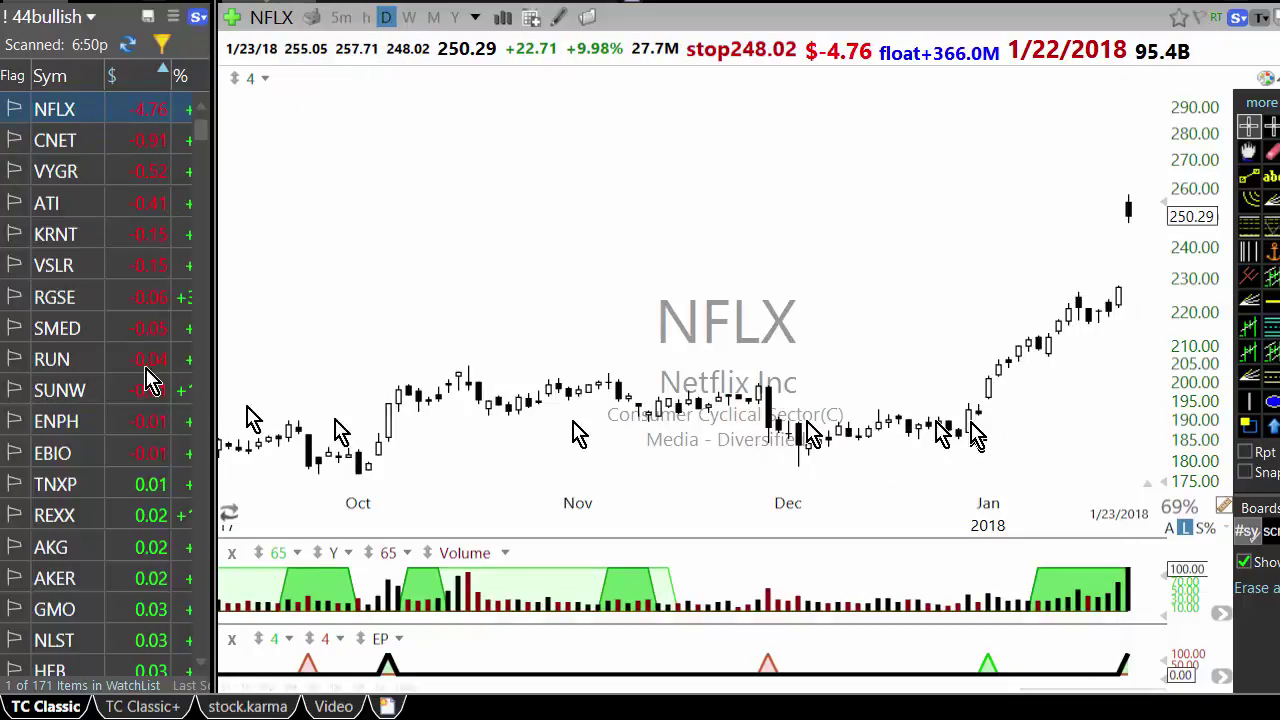
Step: Step through the watchlist charts from CNET and VYGR down to RGSE
left_click(85, 145)
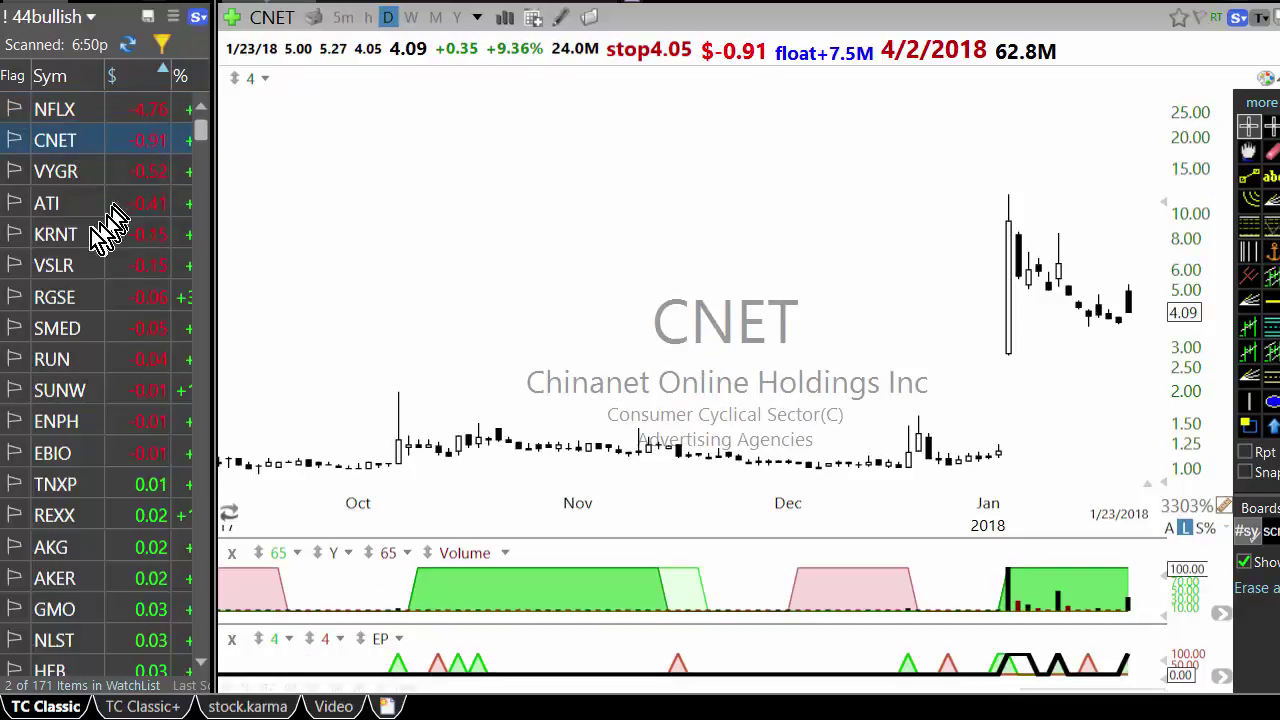
left_click(95, 171)
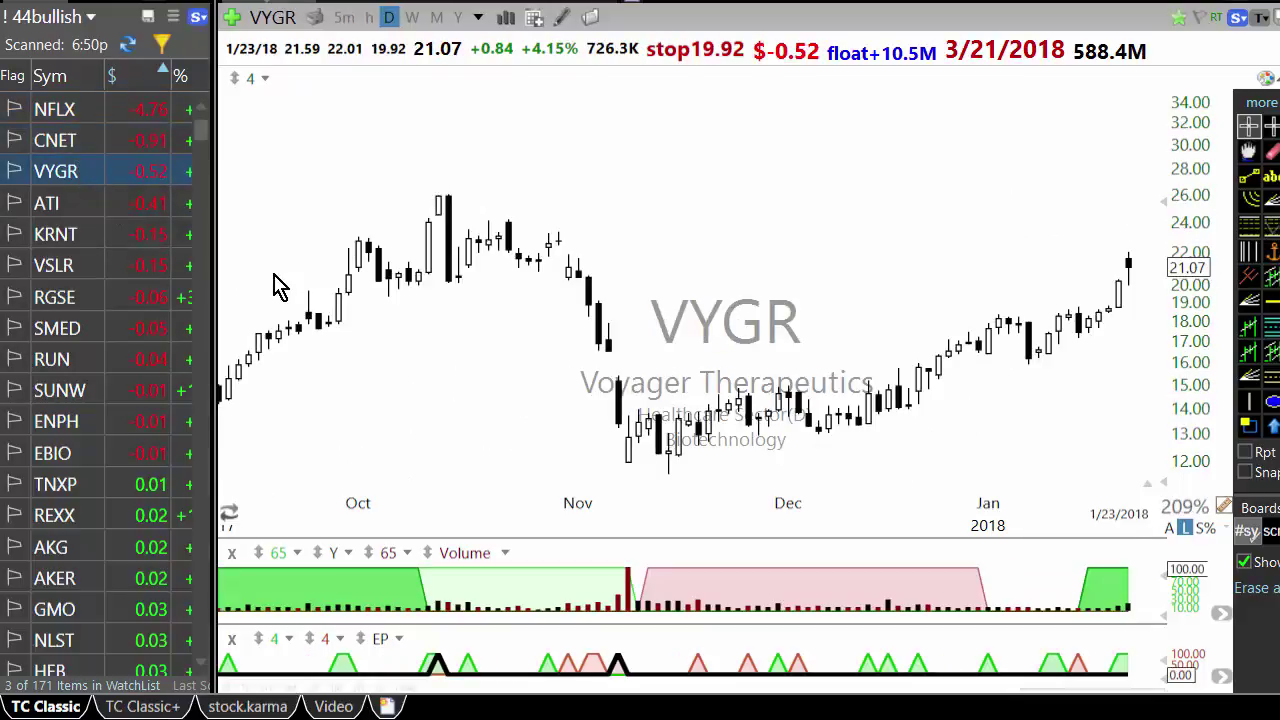
key("Down")
key("Down")
key("Down")
key("Down")
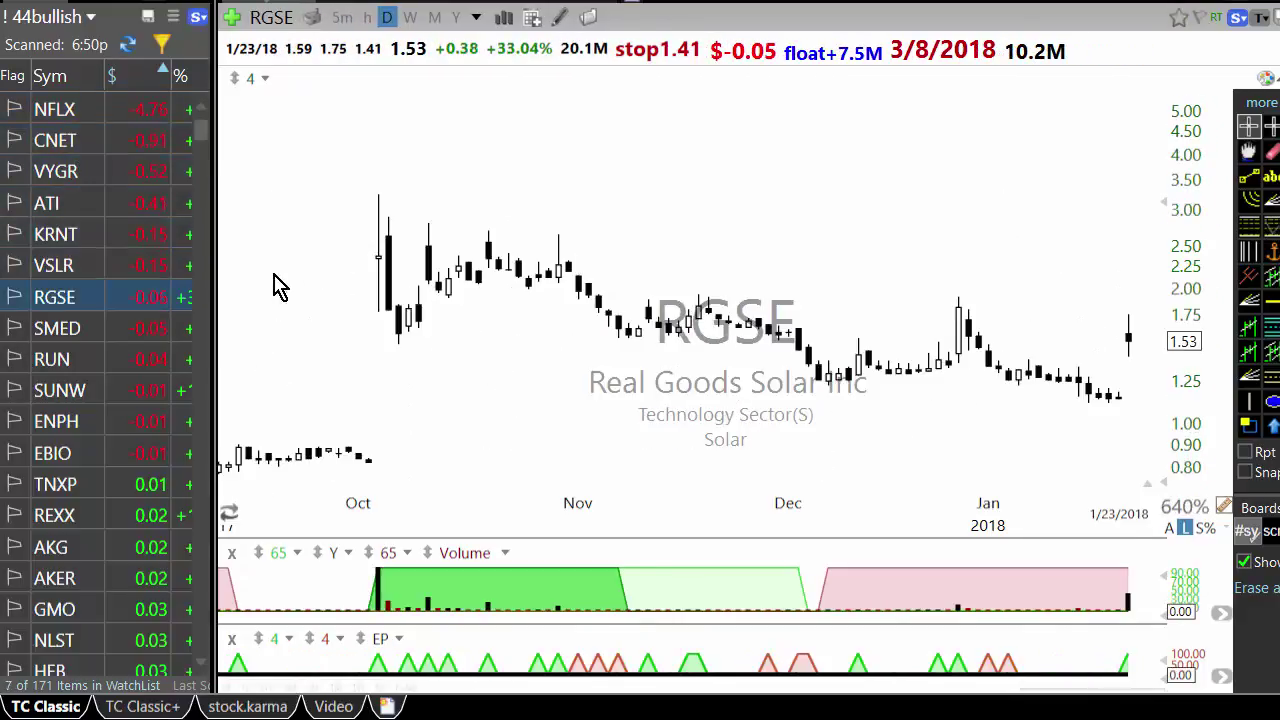
Step: Step through the watchlist charts from SMED down to ATUS
key("Down")
key("Down")
key("Down")
key("Down")
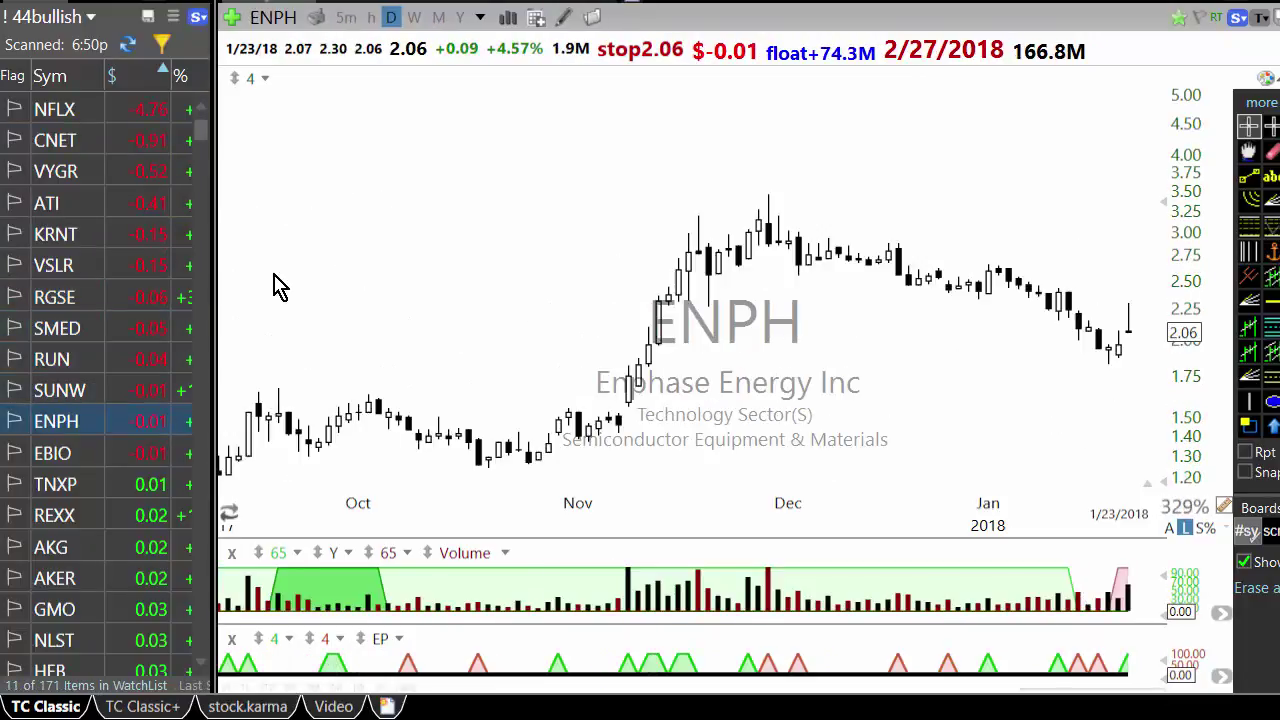
key("Down")
key("Down")
key("Down")
key("Down")
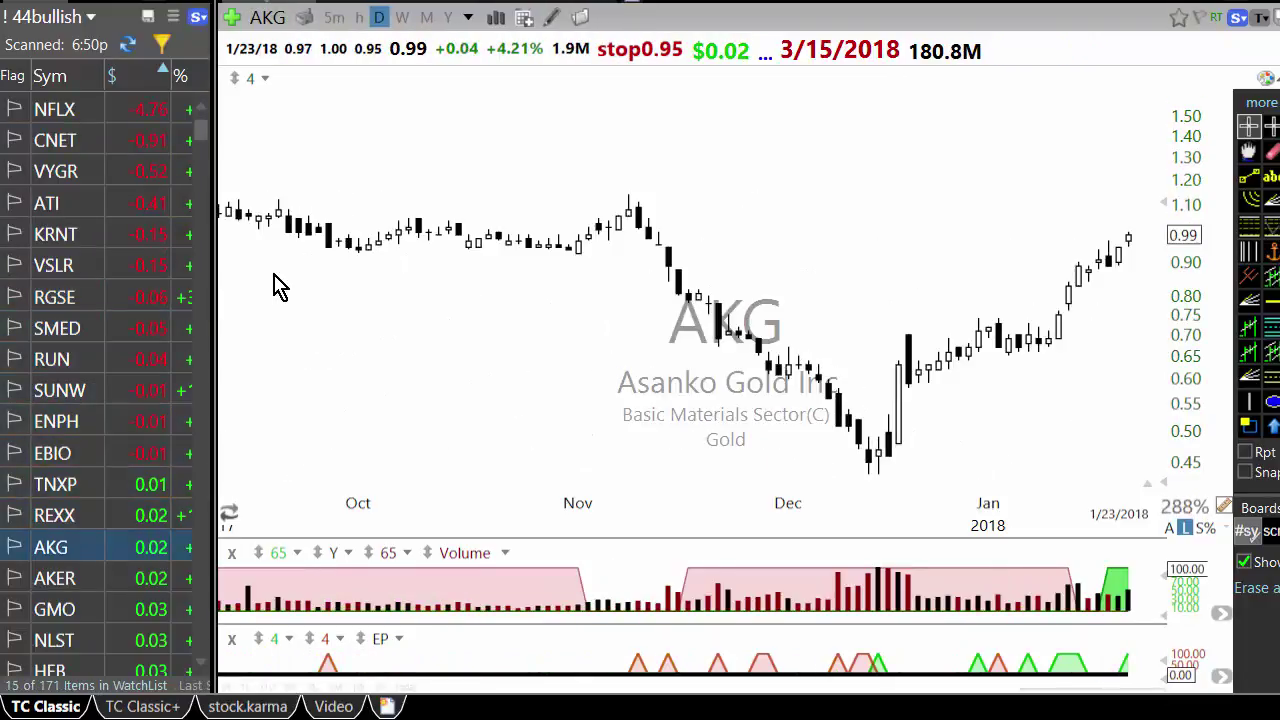
key("Down")
key("Down")
key("Down")
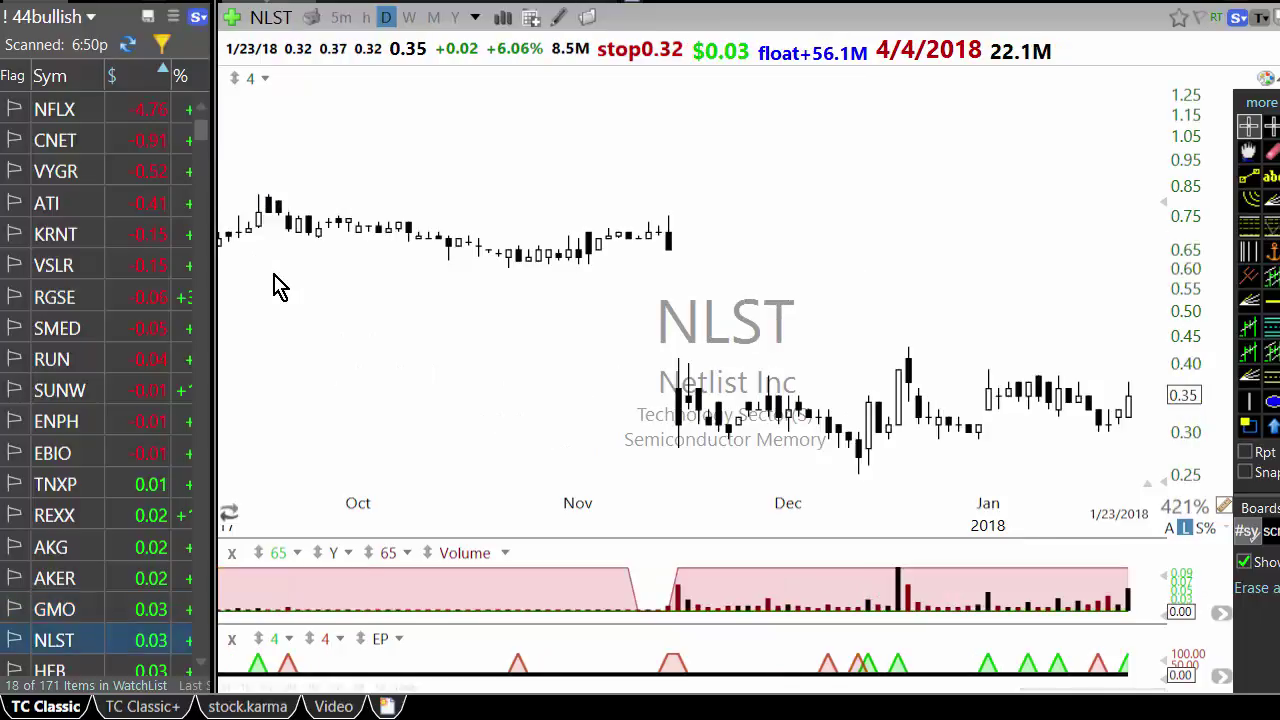
key("Down")
key("Down")
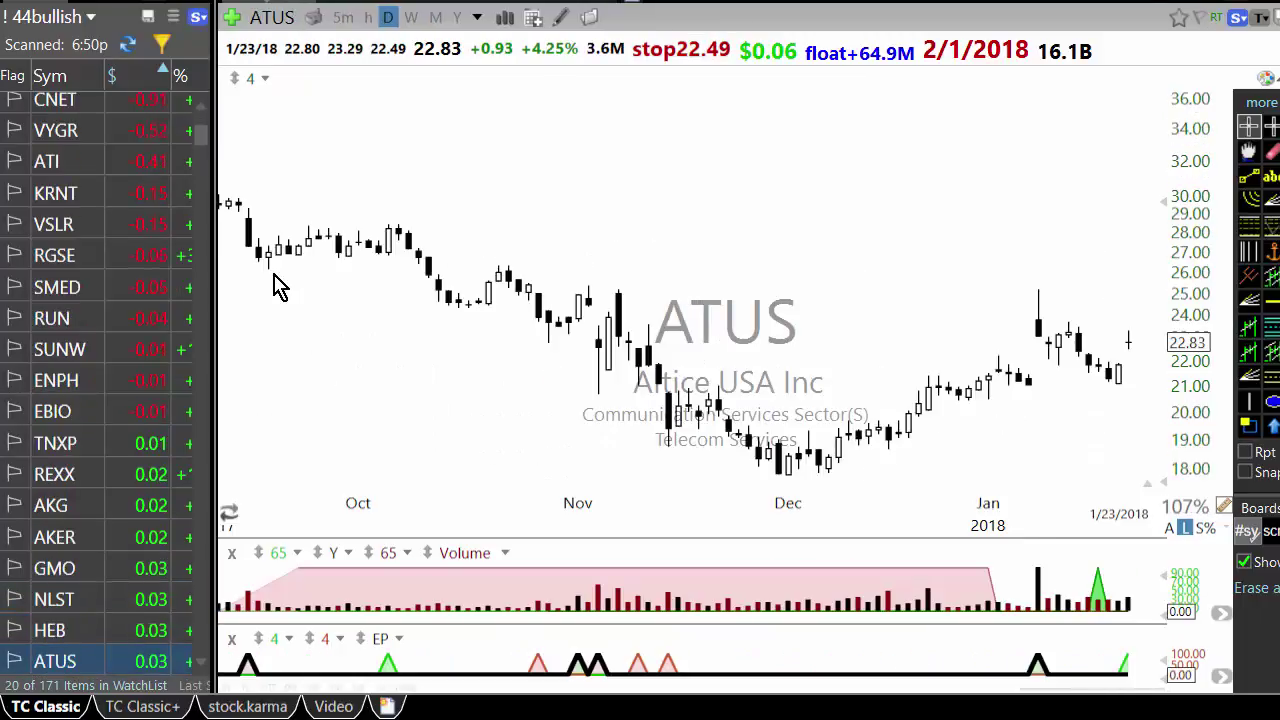
Step: Continue through the watchlist charts from NIHD down to EGO
key("Down")
key("Down")
key("Down")
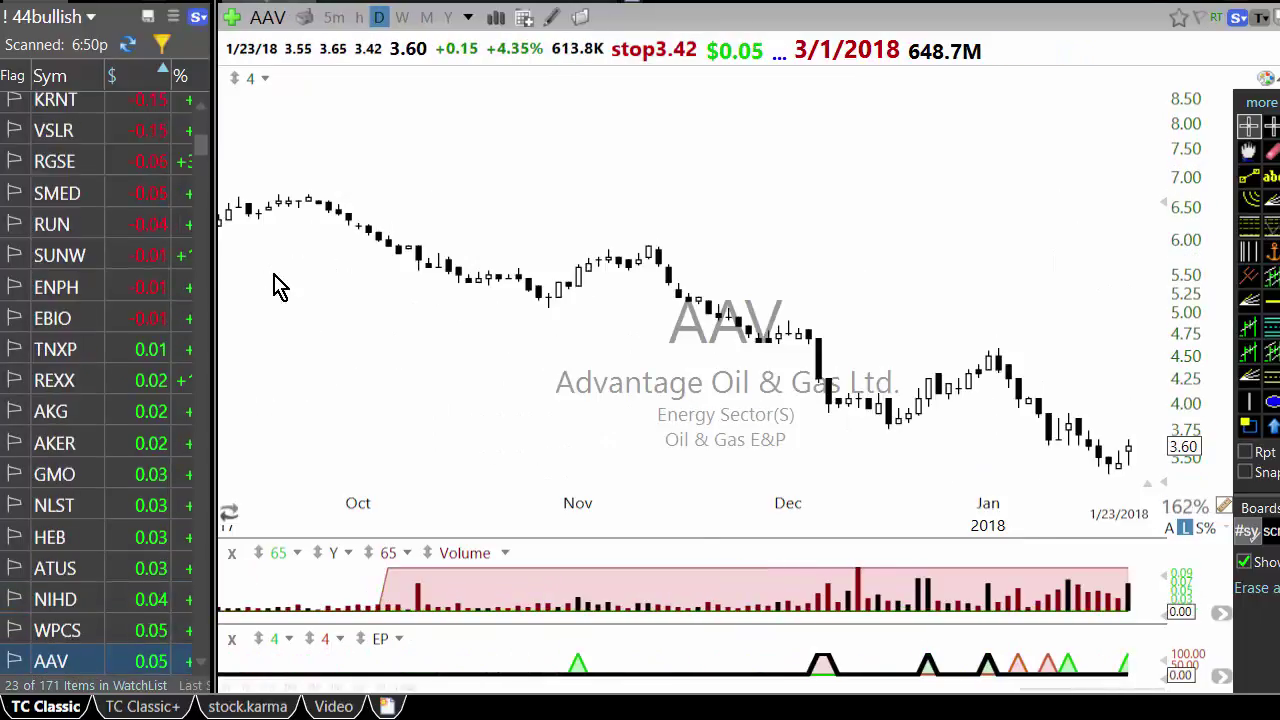
key("Down")
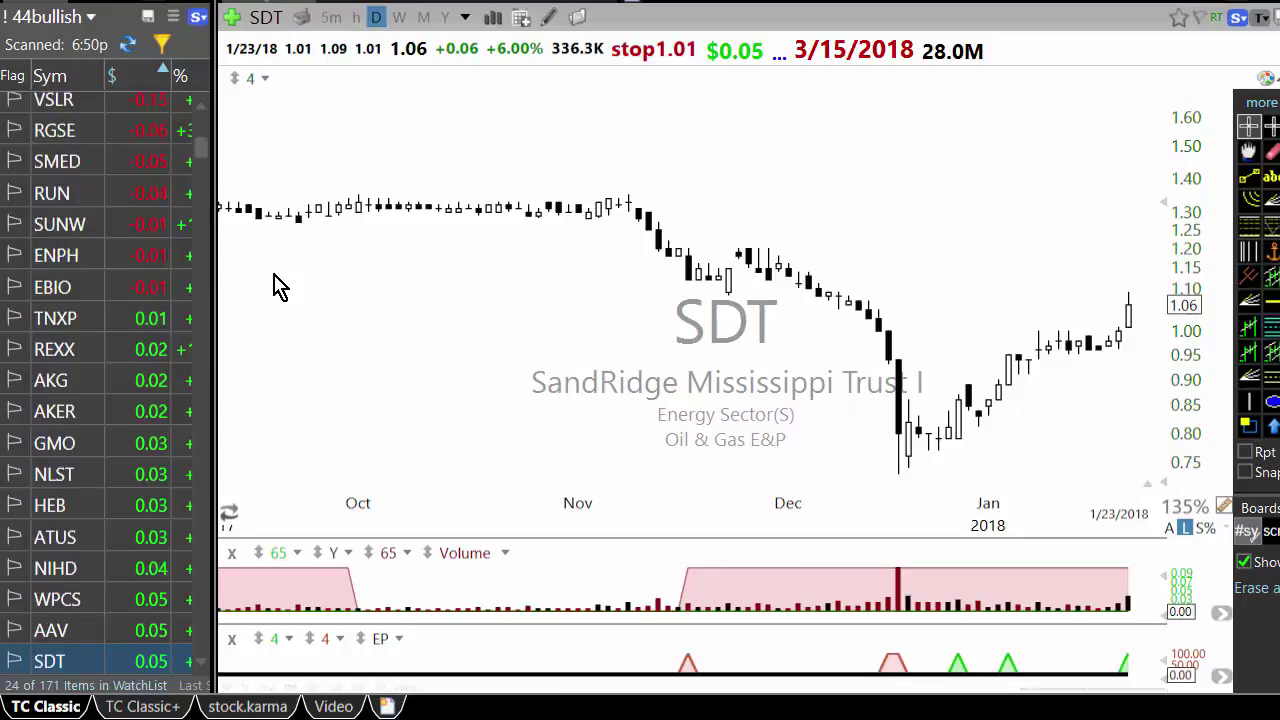
key("Down")
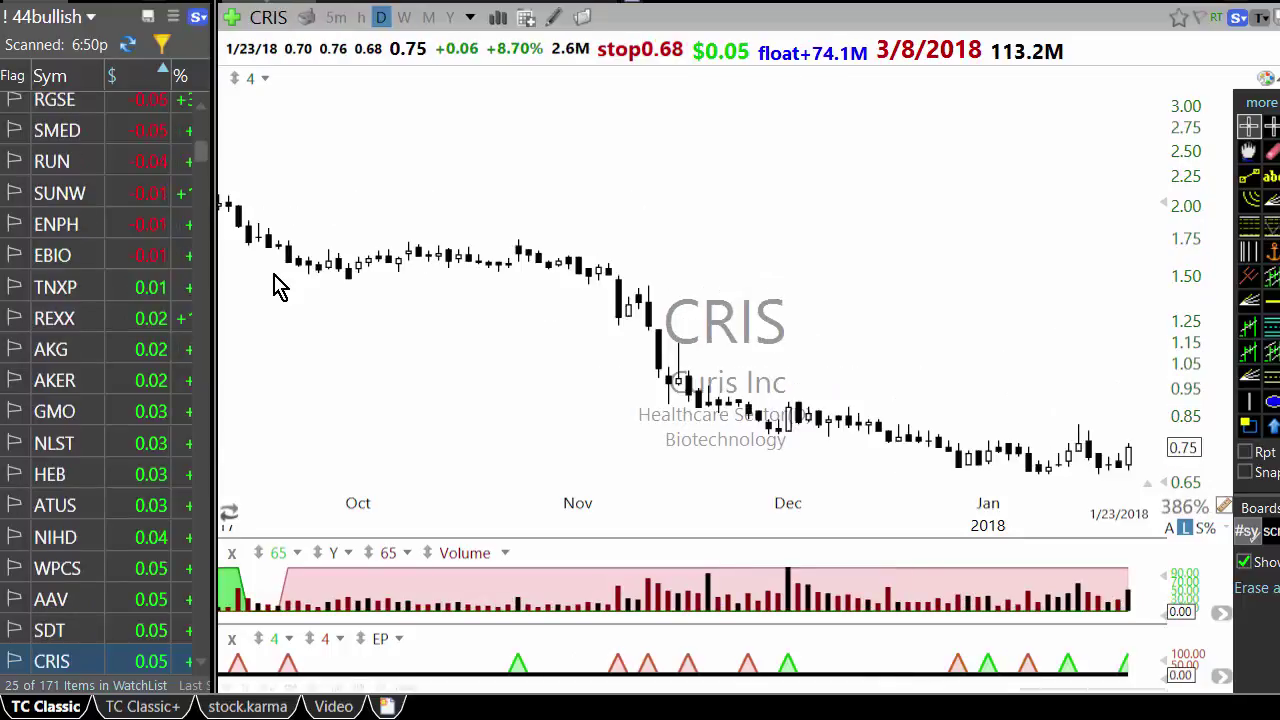
key("Down")
key("Down")
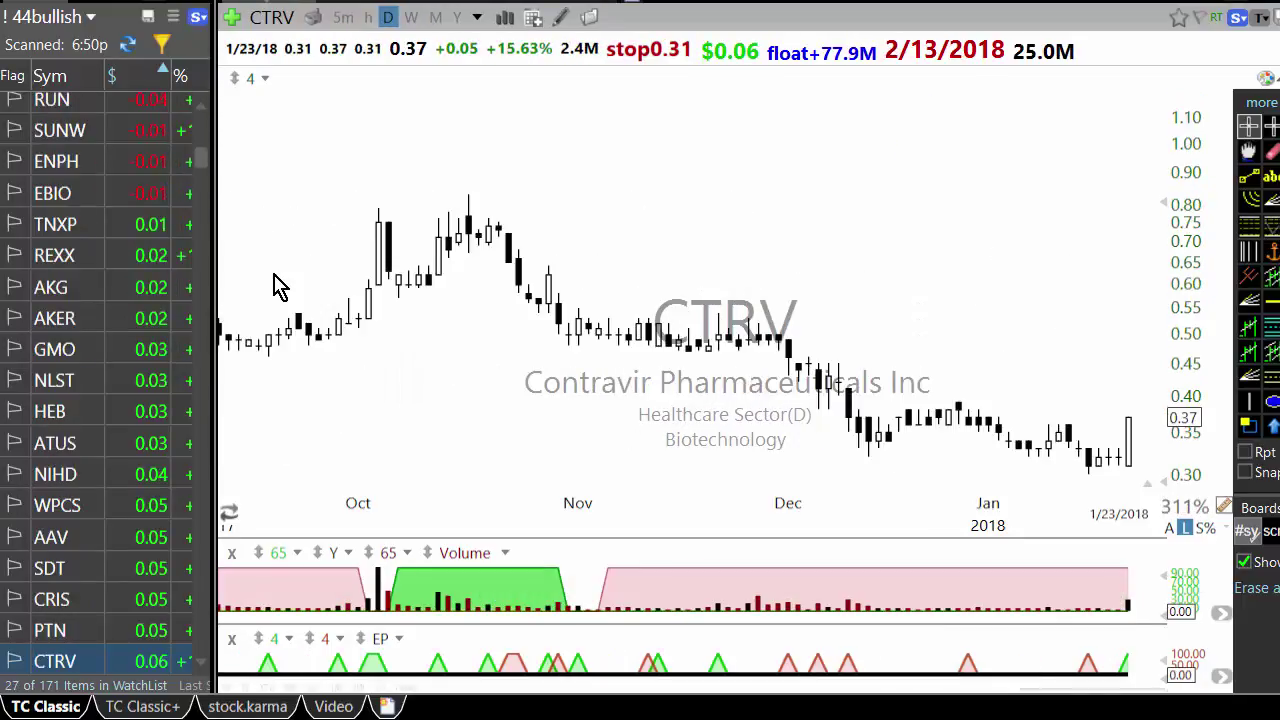
key("Down")
key("Down")
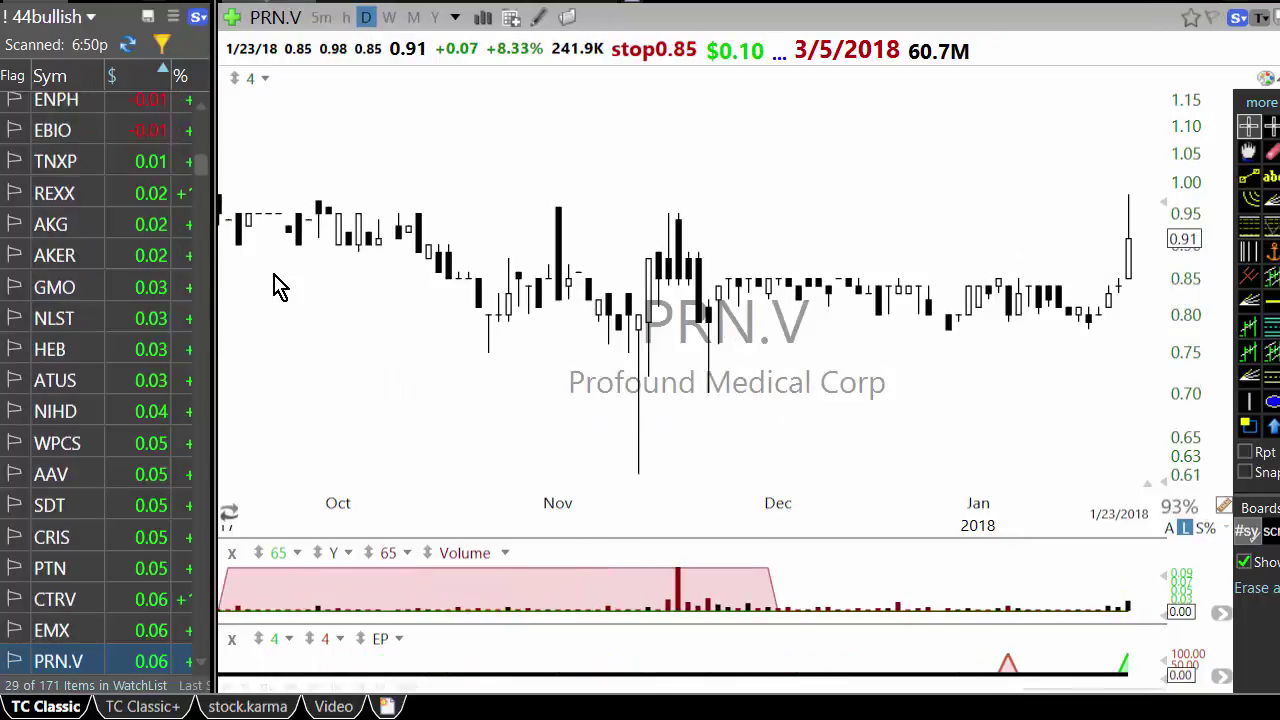
key("Down")
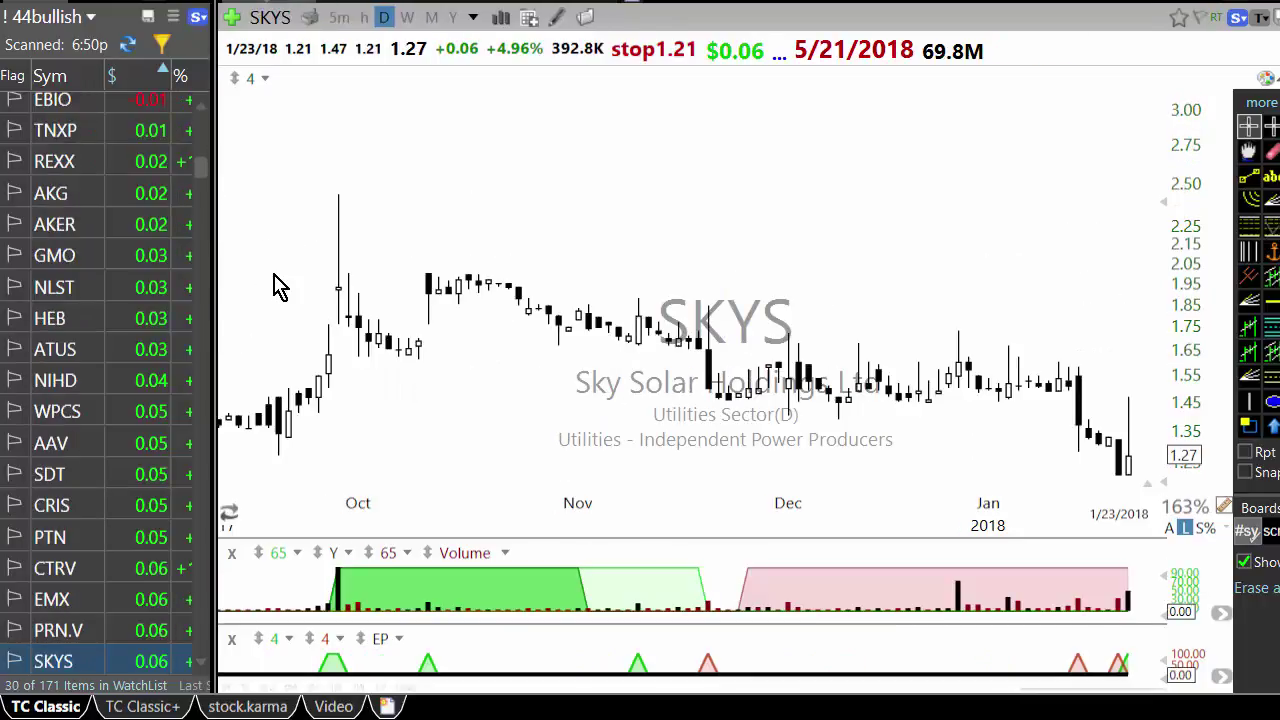
key("Down")
key("Down")
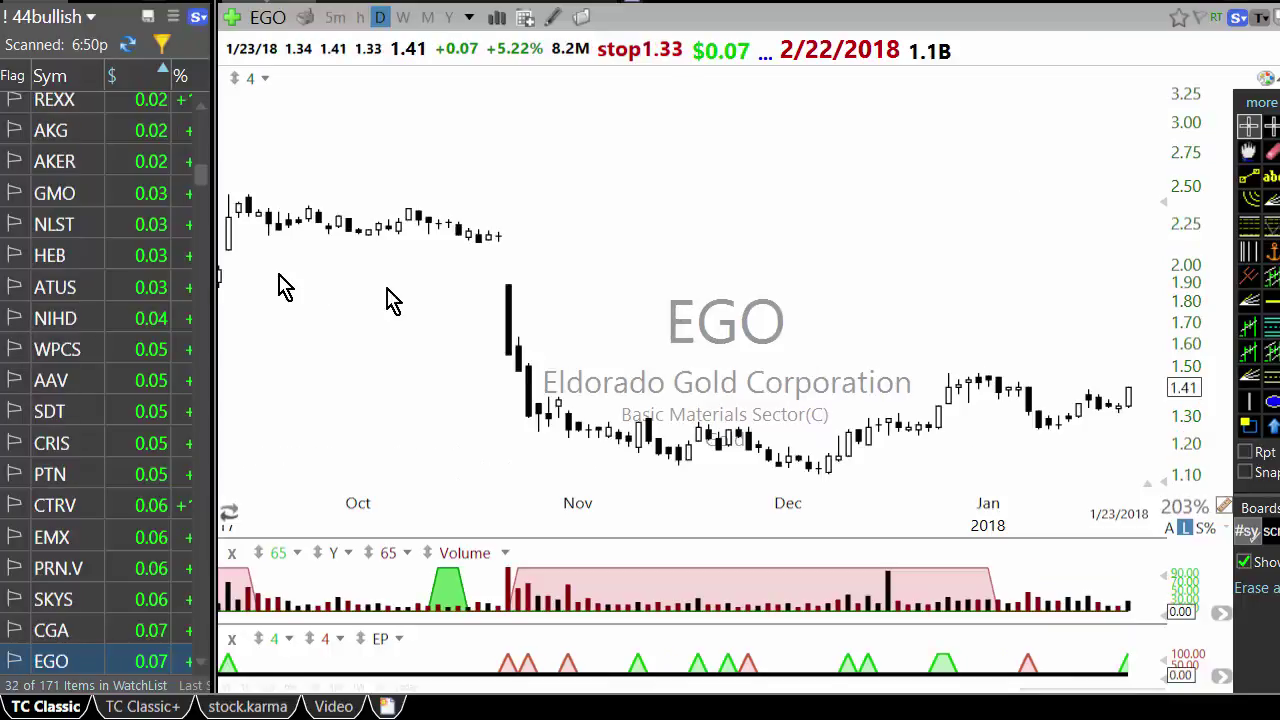
Step: Examine EGO's late-December price burst and the rise from its December low
scroll(565, 300, "down", 1)
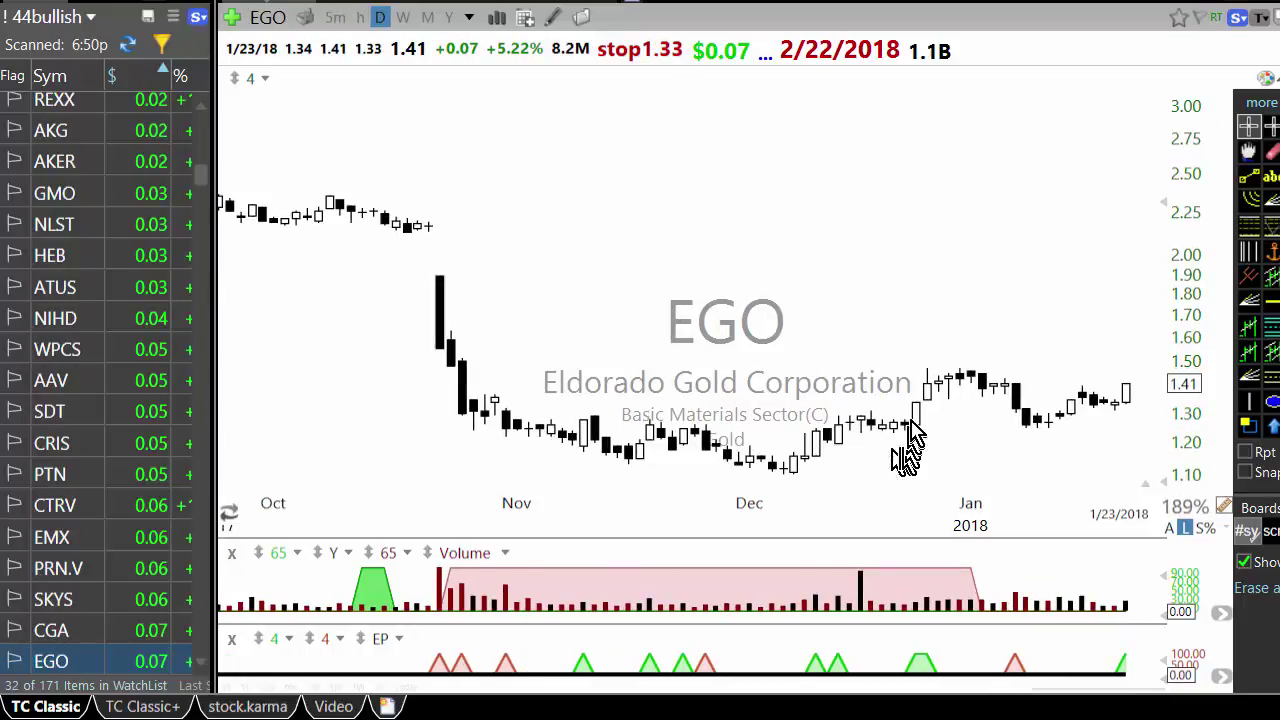
left_click_drag(917, 423, 970, 367)
left_click_drag(791, 463, 962, 400)
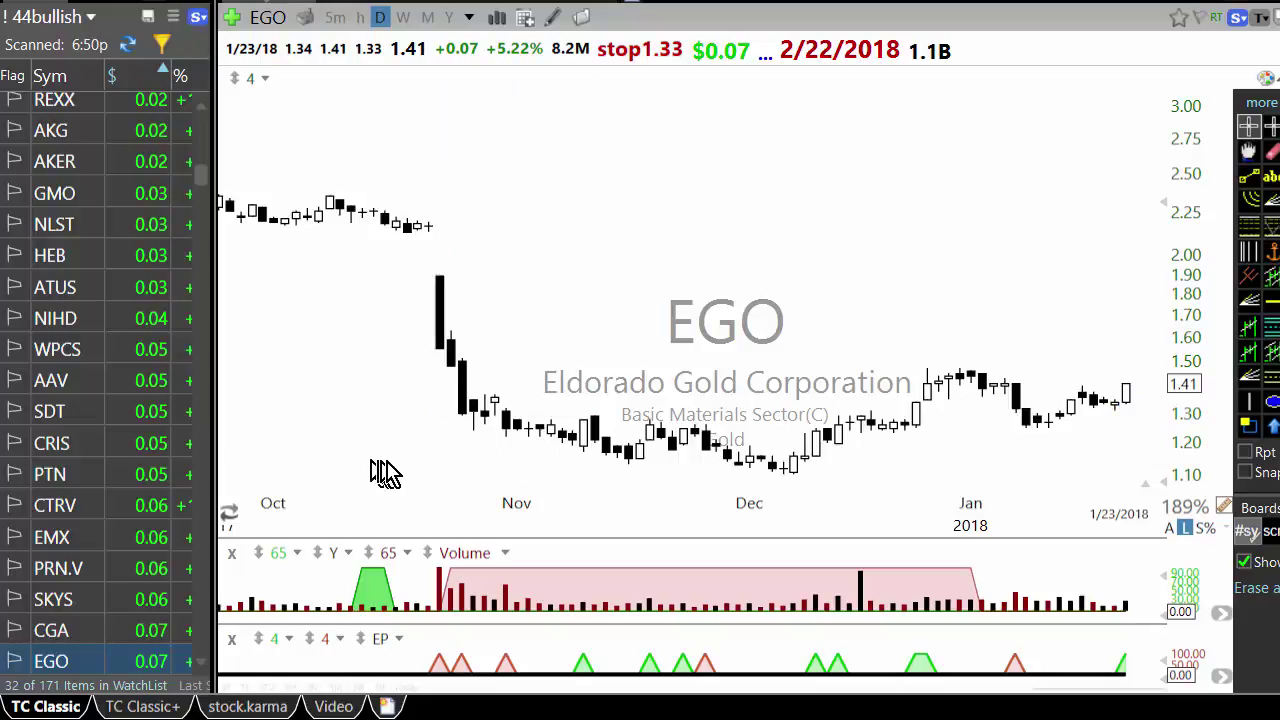
Step: Review the watchlist charts from ACST down to DDE, including PFIE, UUU and OPTT
key("space")
key("space")
key("space")
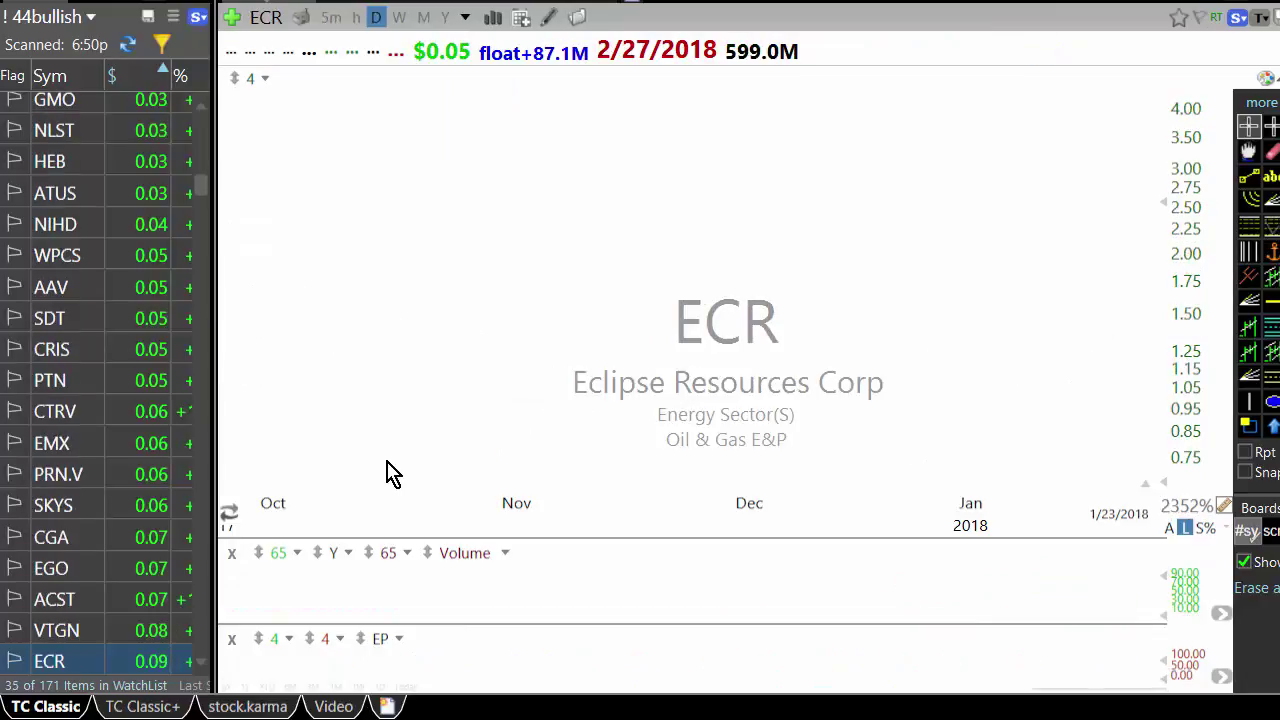
key("space")
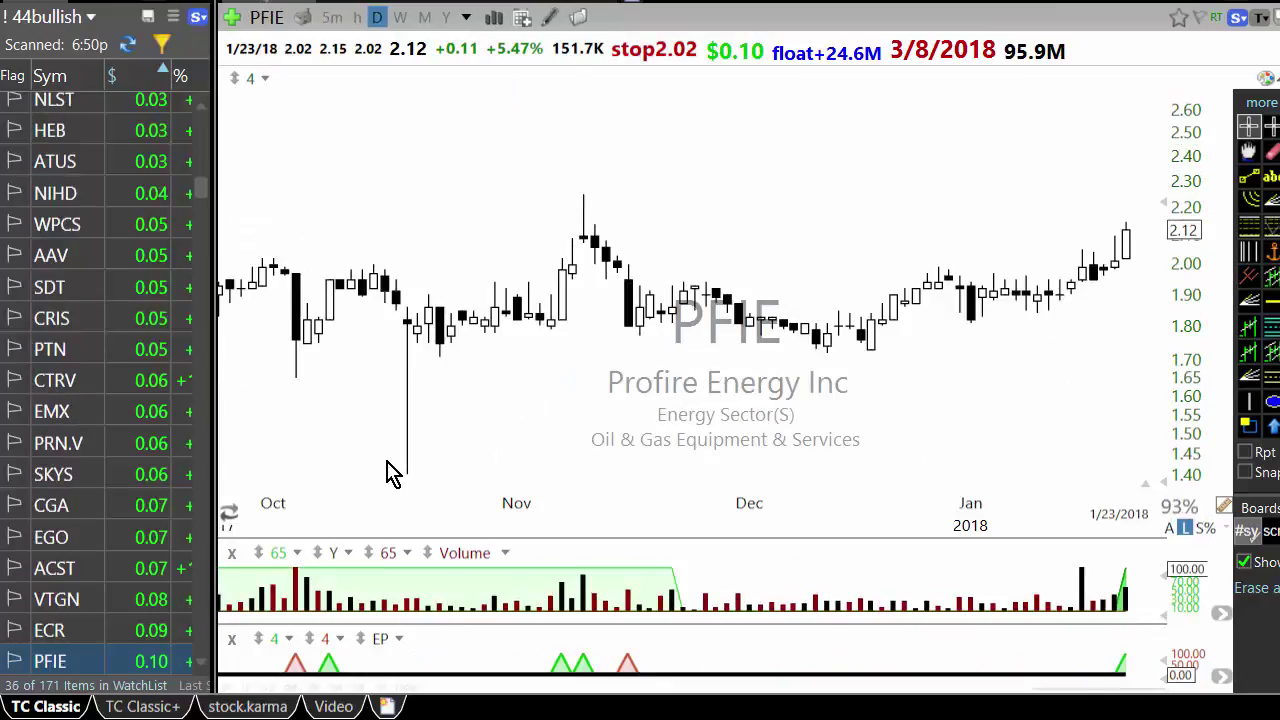
key("space")
key("space")
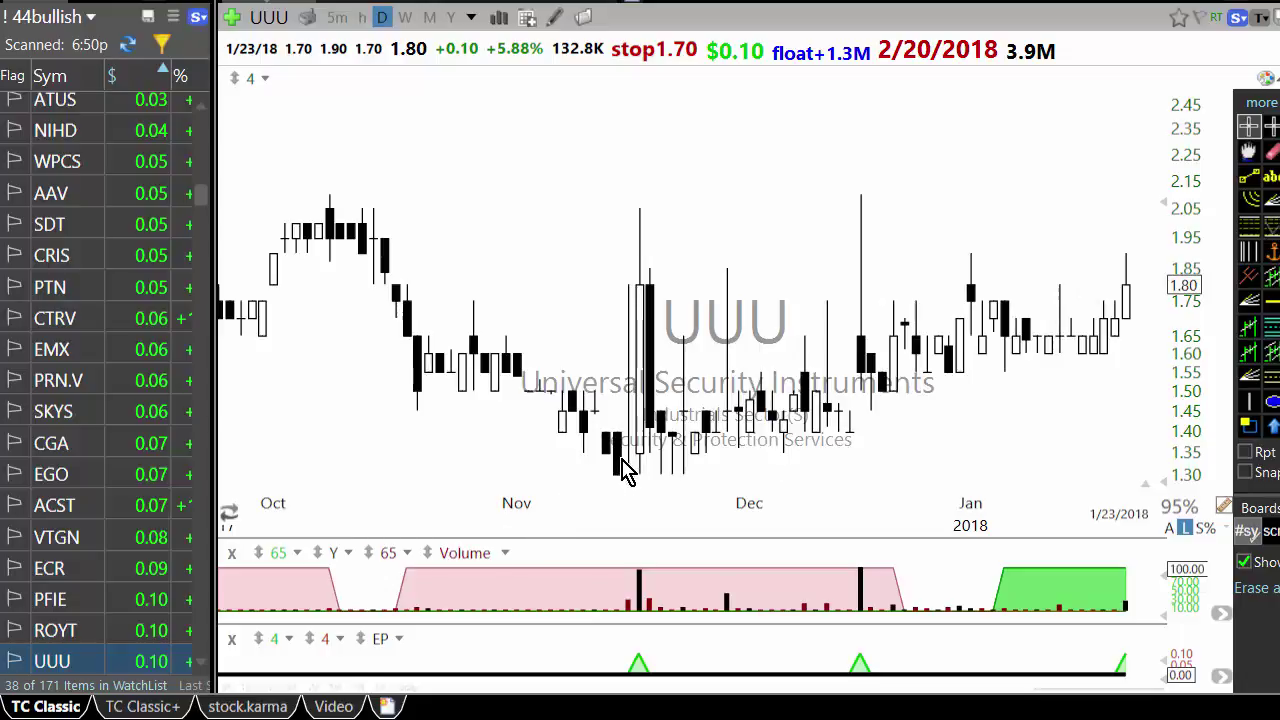
key("space")
key("space")
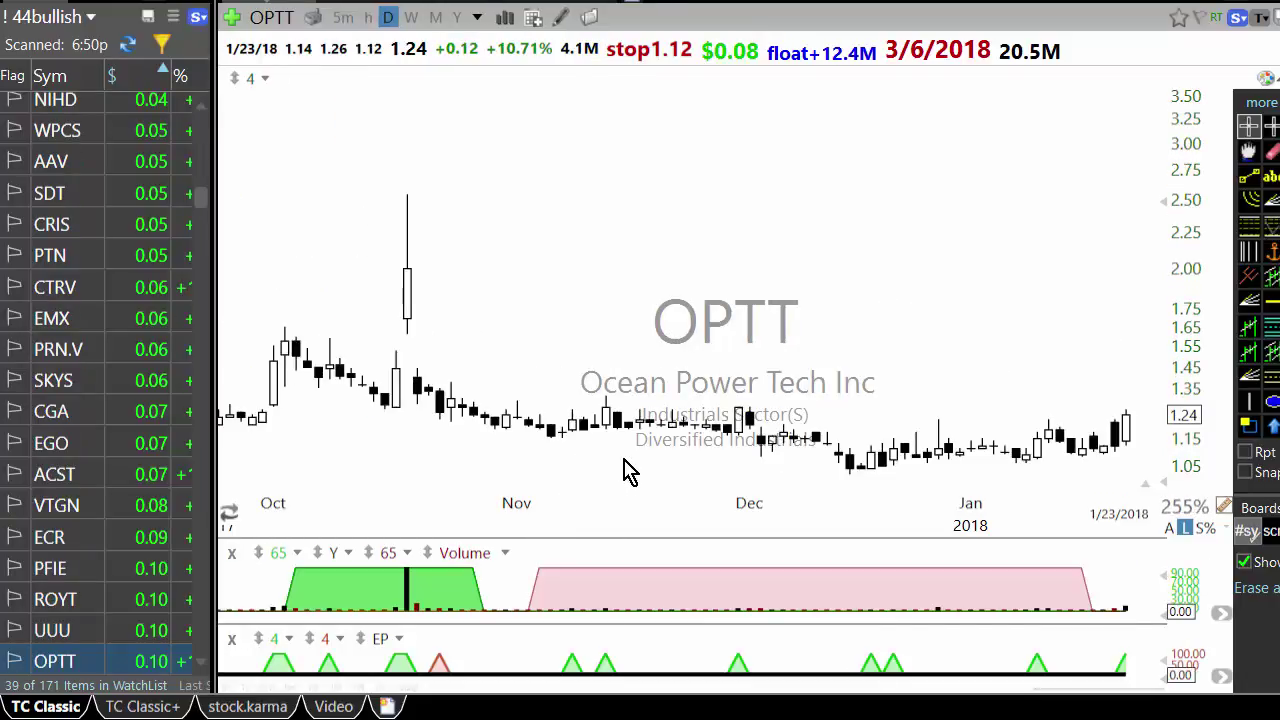
key("space")
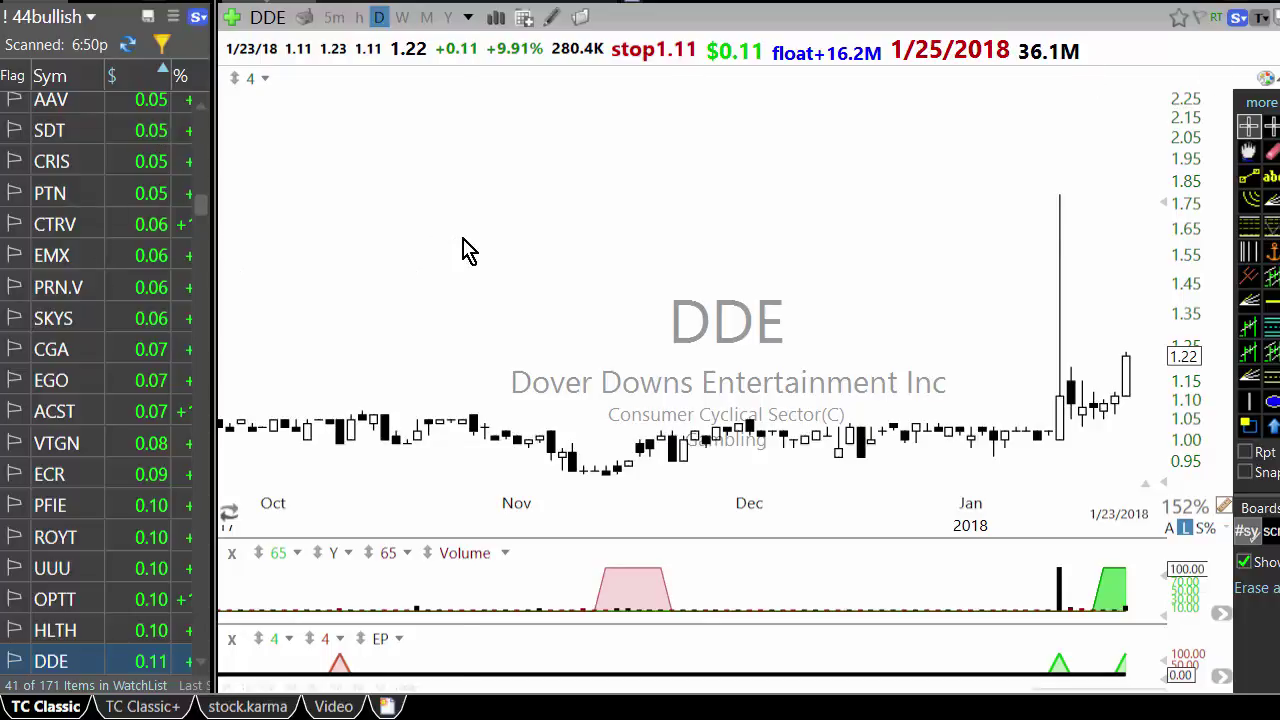
Step: Review the next watchlist charts from GNMX through GBR and BTG down to OPHT
key("space")
key("space")
key("space")
key("space")
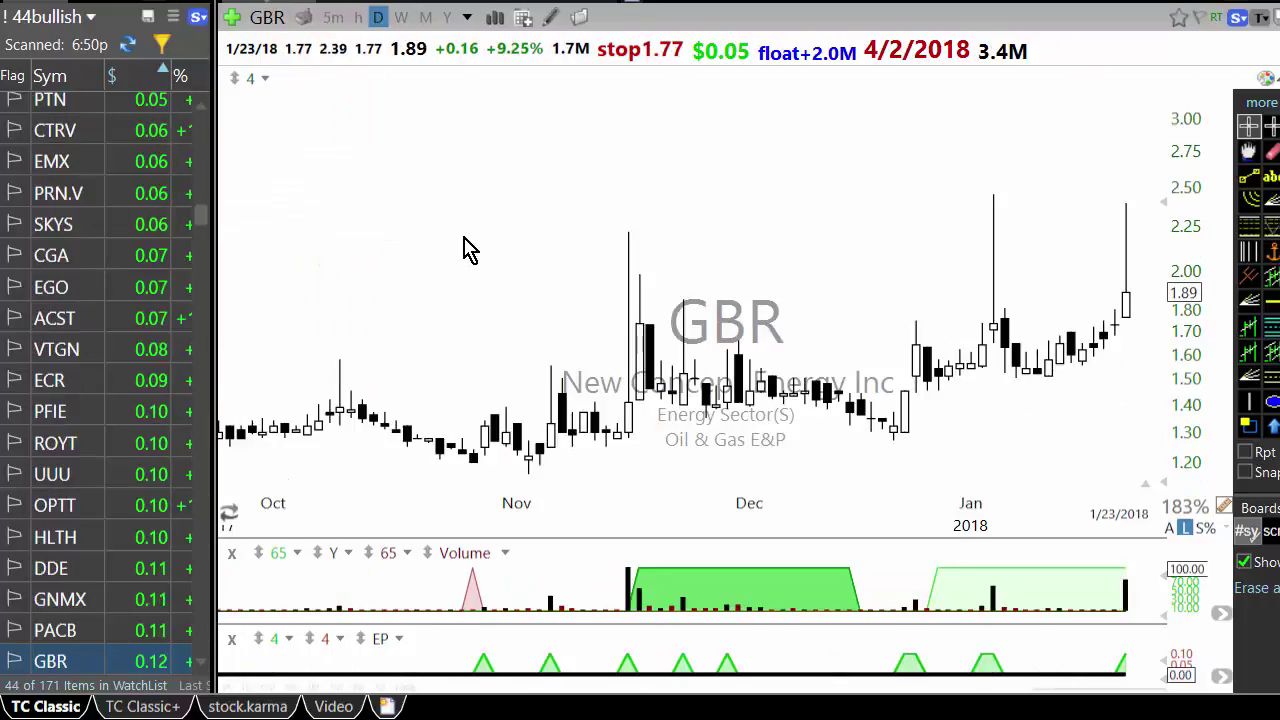
key("space")
key("space")
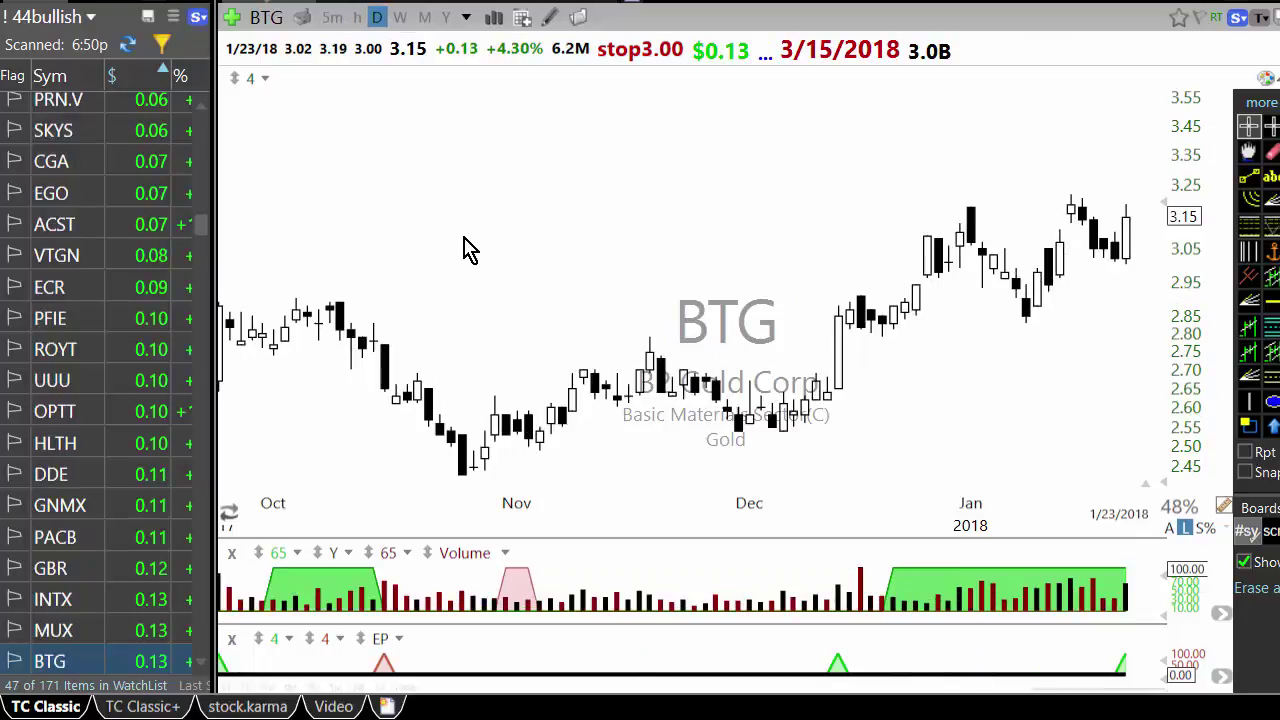
key("space")
key("space")
key("space")
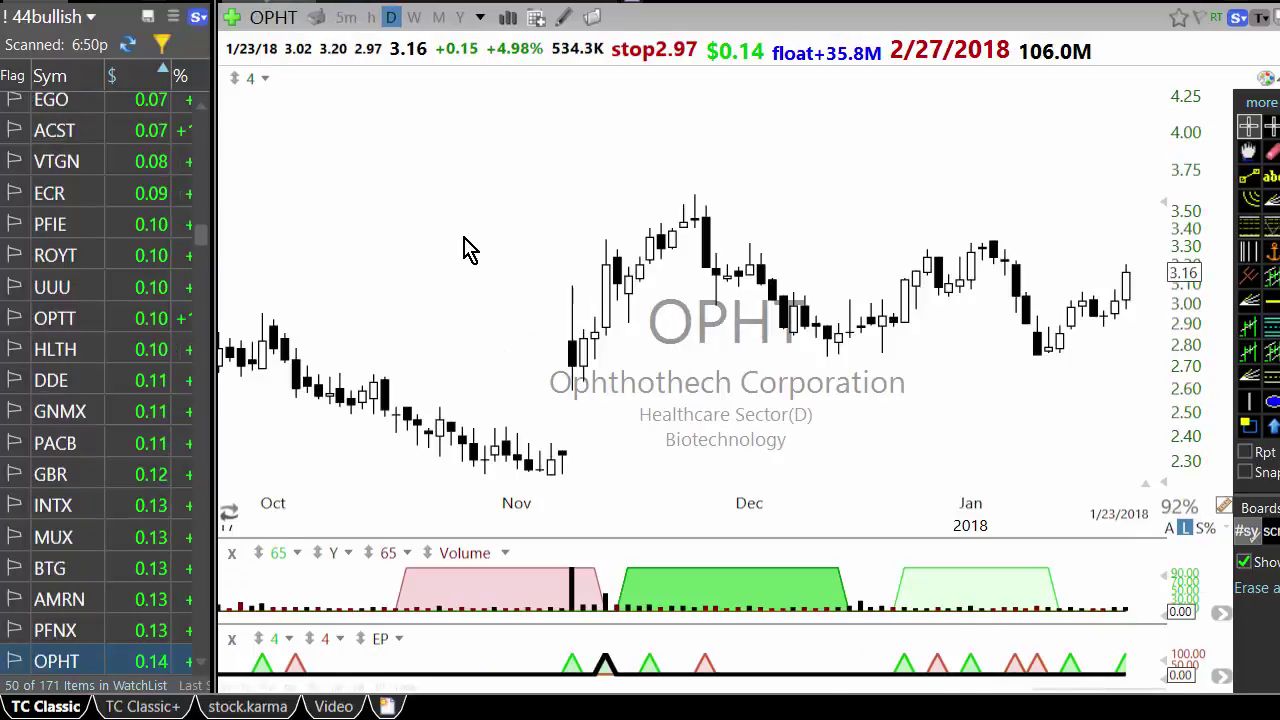
Step: Return to the AMRN chart to examine its pullback, and continue down the watchlist through HBIO to AUY
left_click(88, 600)
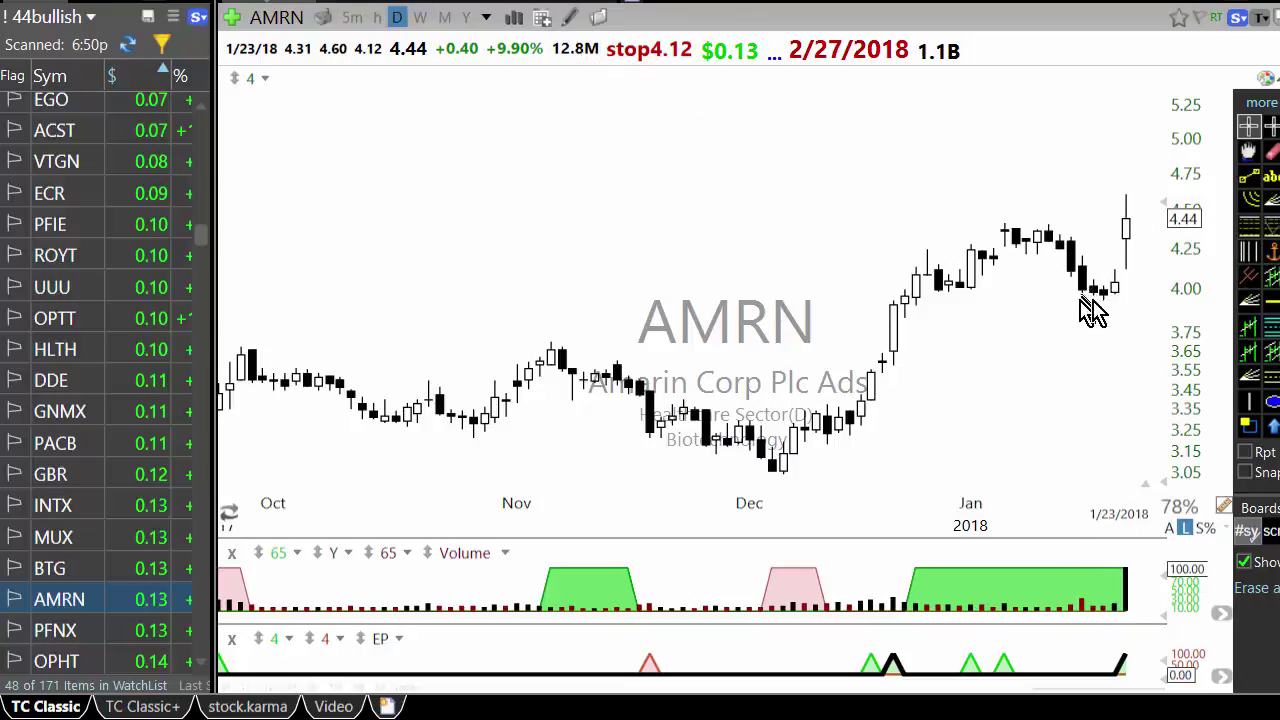
key("space")
key("space")
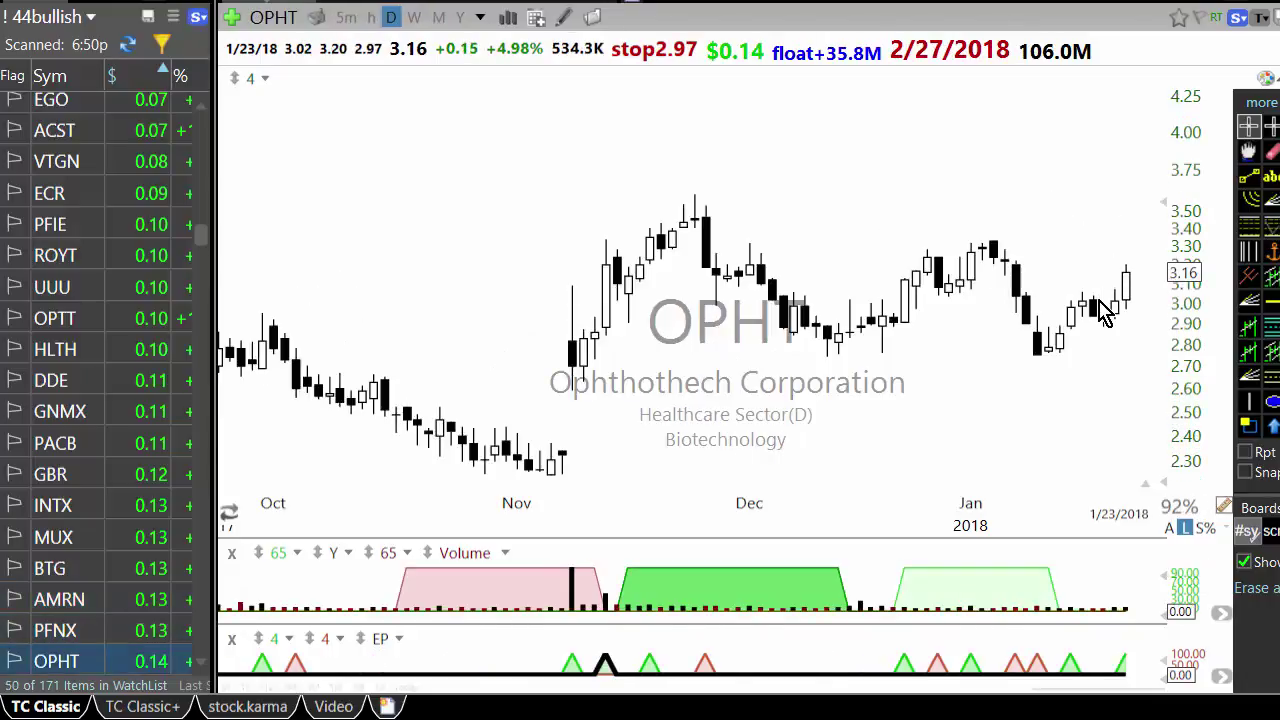
key("space")
key("space")
key("space")
key("space")
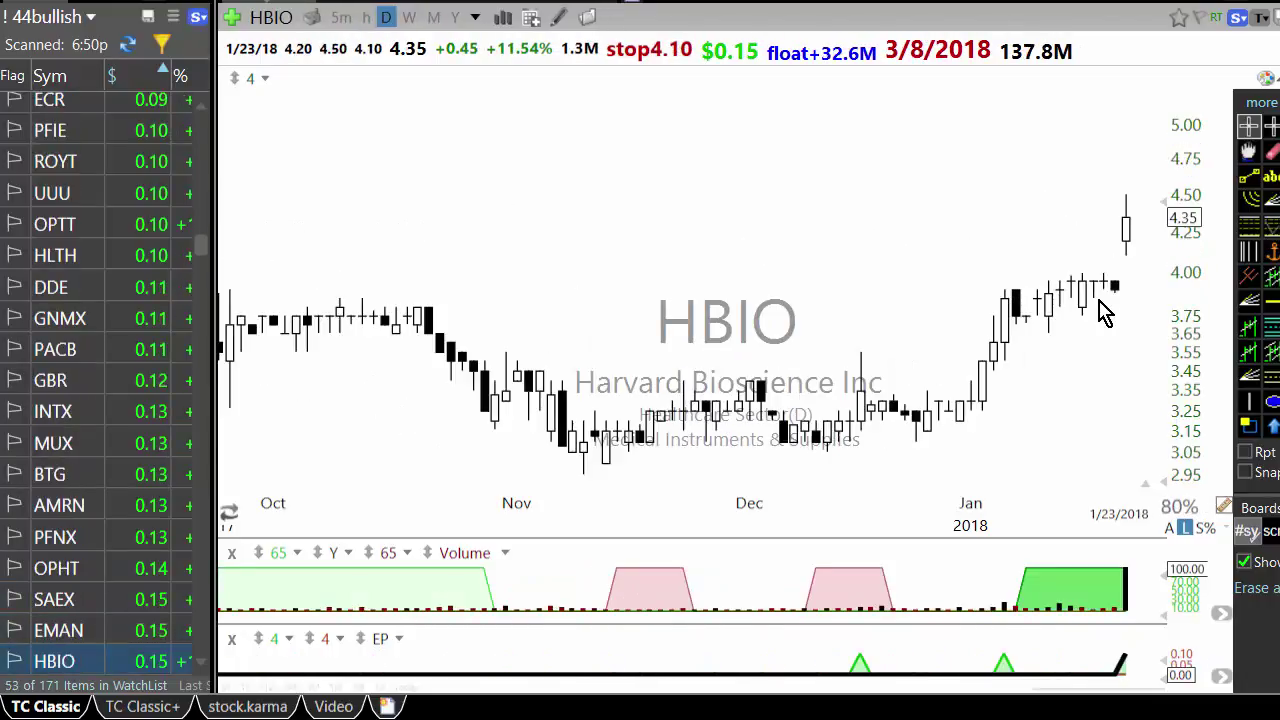
key("space")
key("space")
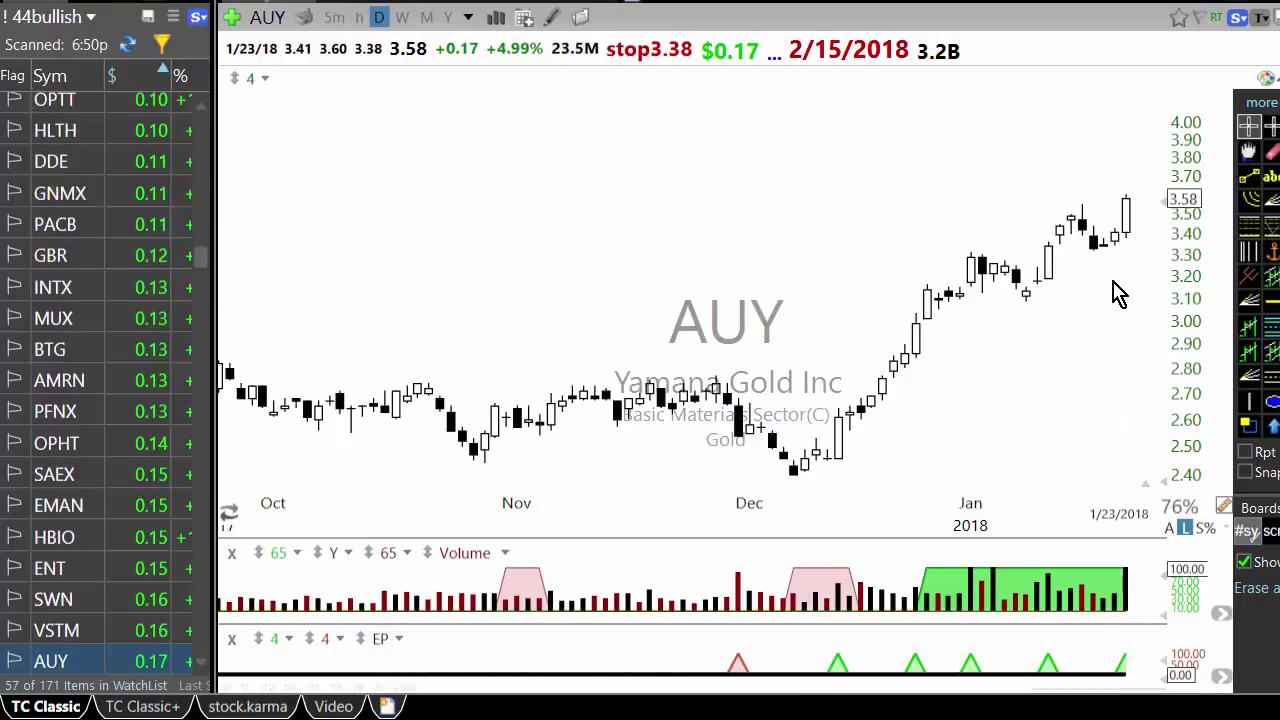
Step: Examine AUY's January breakout bars and the price action around its December low
scroll(1116, 290, "up", 2)
scroll(1125, 270, "down", 1)
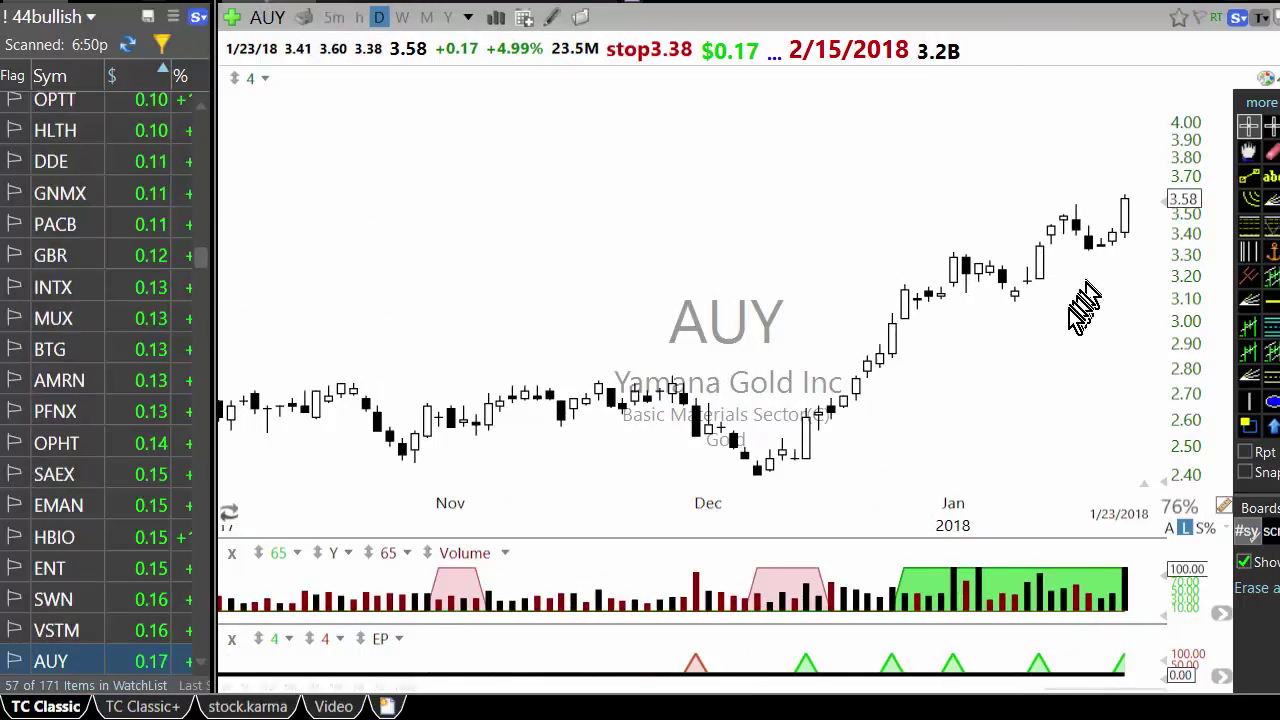
left_click(1046, 259)
left_click_drag(1048, 258, 1076, 205)
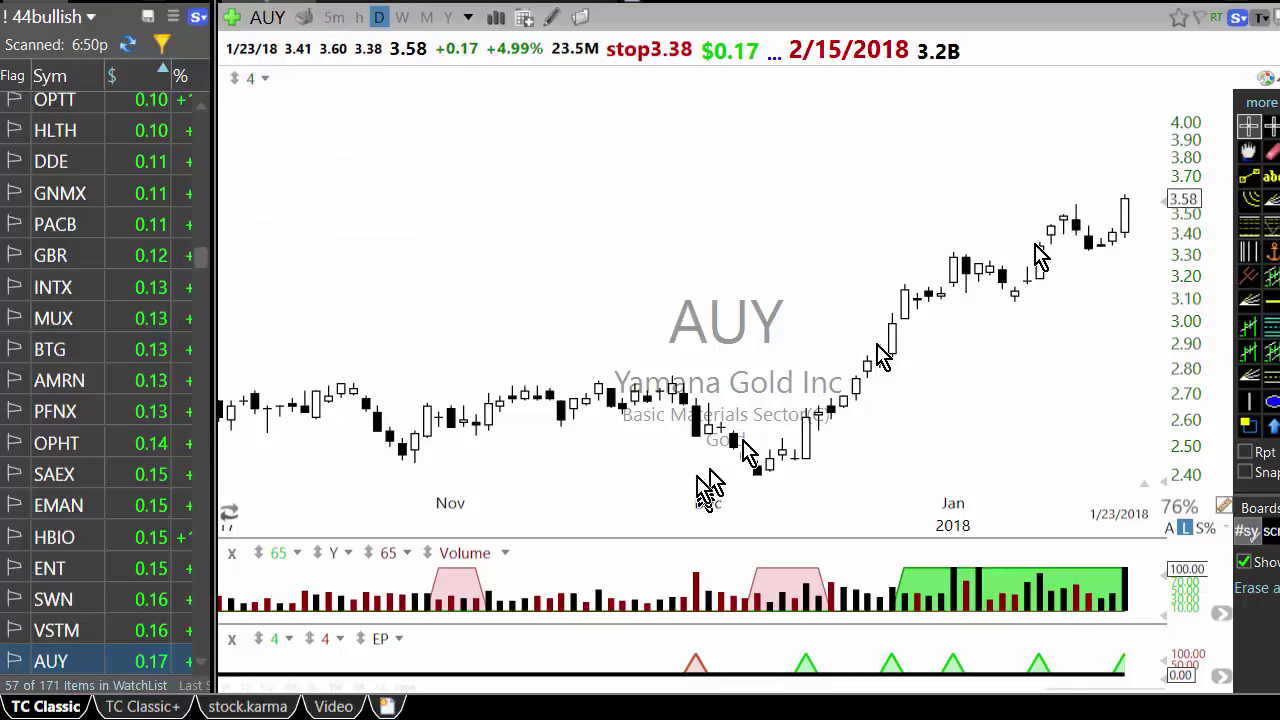
scroll(735, 477, "down", 1)
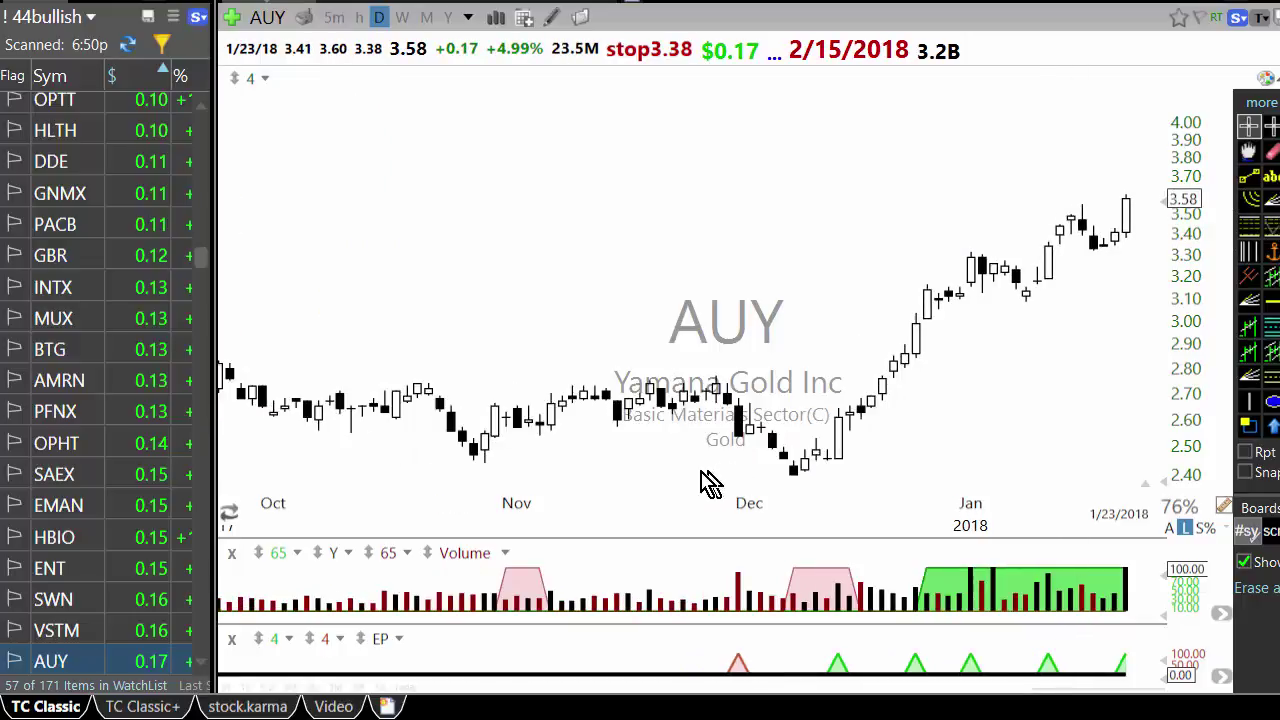
left_click(842, 460)
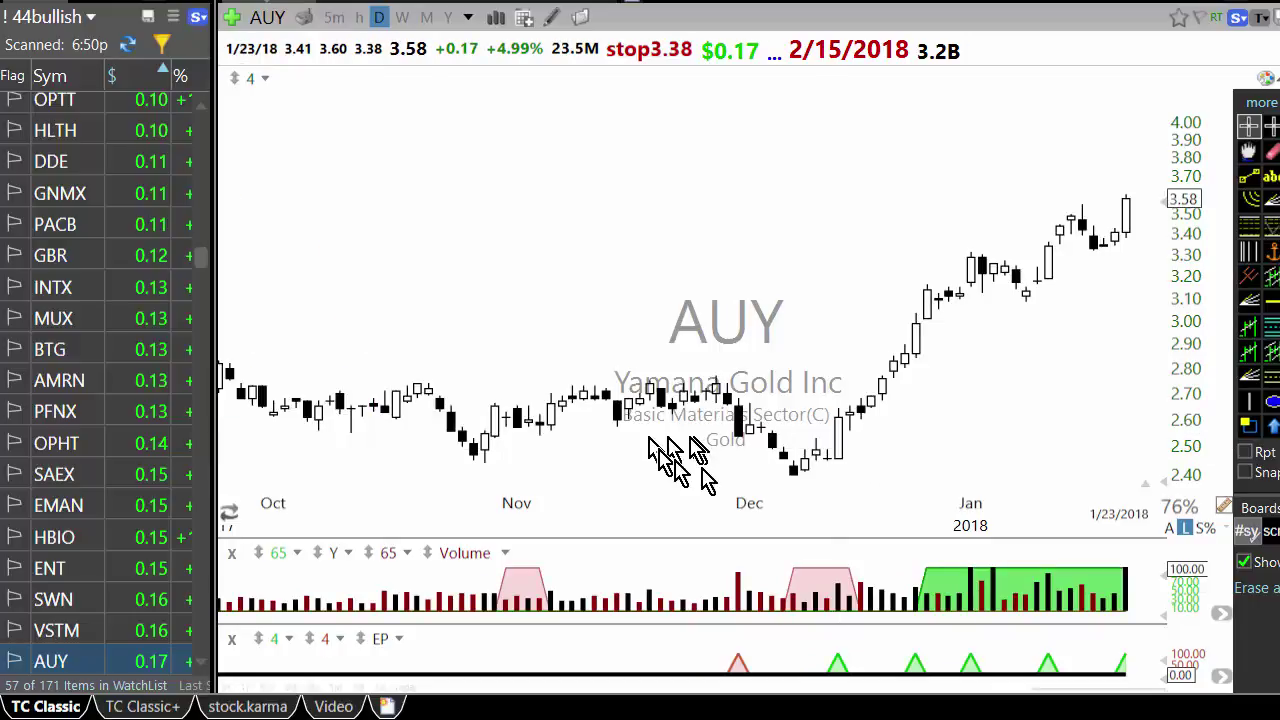
scroll(720, 482, "down", 3)
scroll(880, 470, "up", 2)
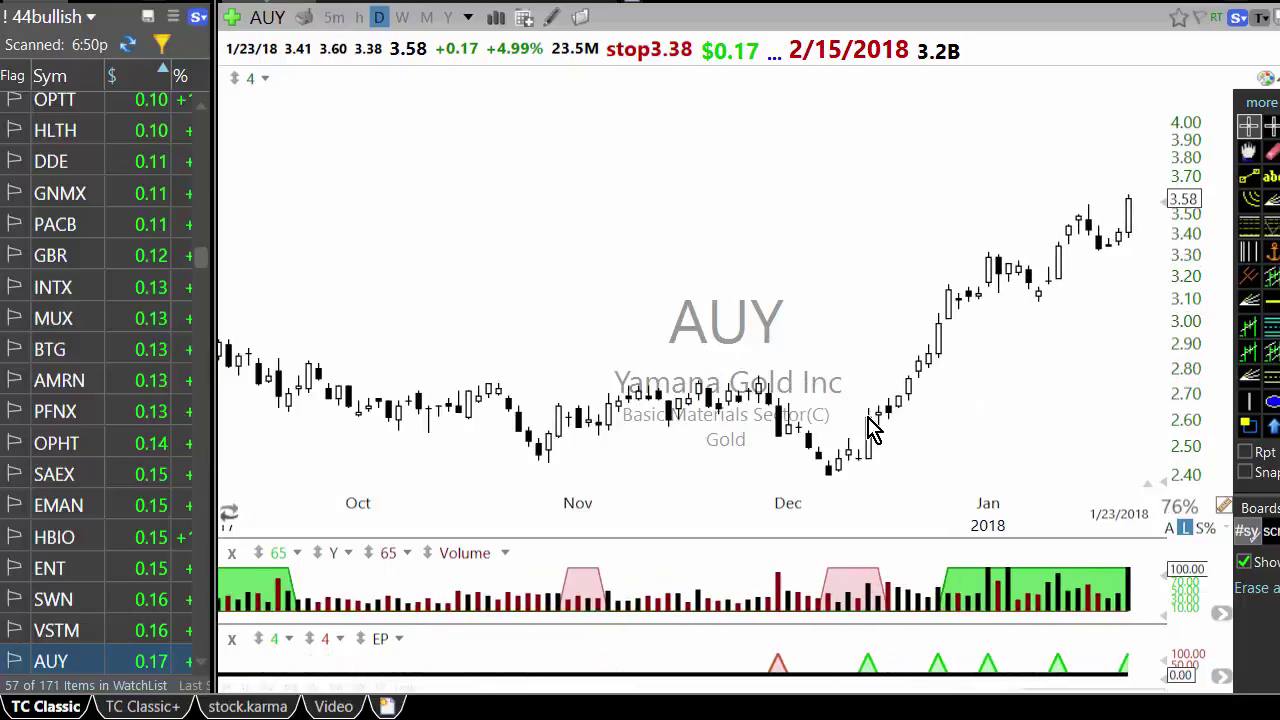
Step: Trace AUY's advance from the mid-December breakout through its January pullbacks to the latest bar, and flag AUY in the watchlist
mouse_move(870, 430)
left_mouse_down()
mouse_move(1009, 274)
mouse_move(997, 252)
mouse_move(1069, 242)
mouse_move(989, 249)
mouse_move(1128, 200)
left_mouse_up()
scroll(878, 492, "up", 1)
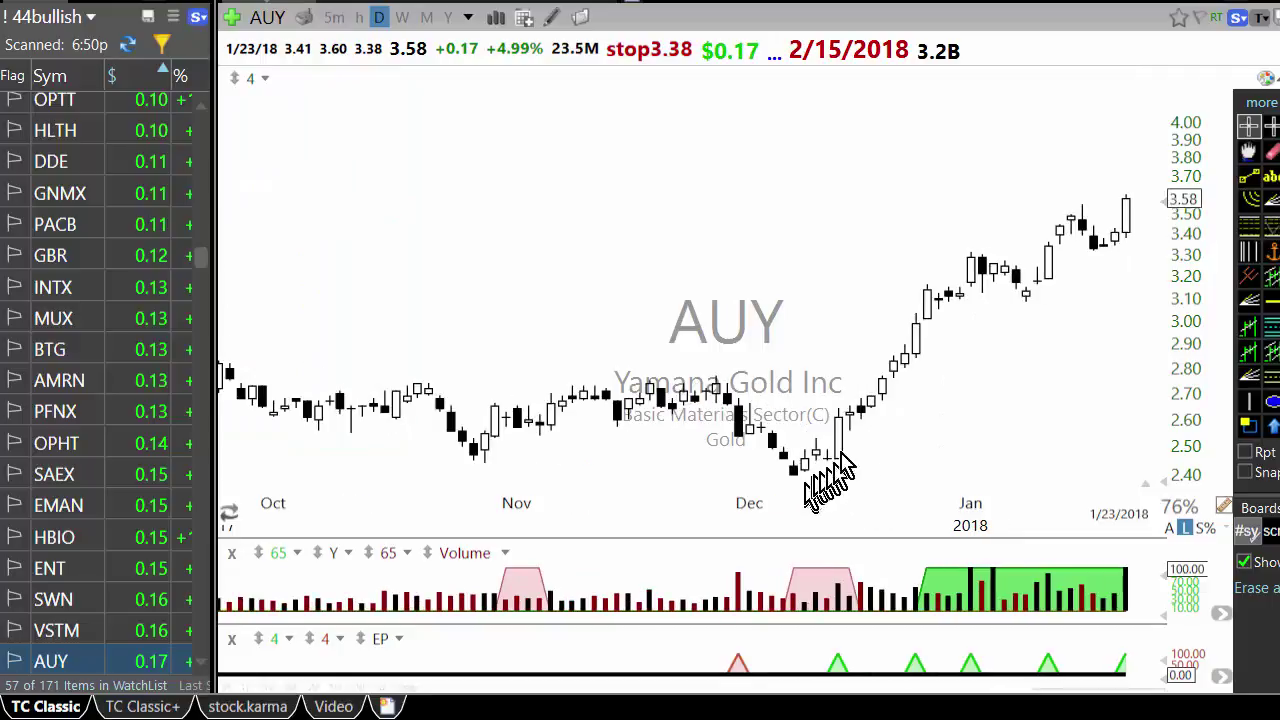
left_click_drag(826, 473, 826, 473)
left_click_drag(845, 425, 1015, 288)
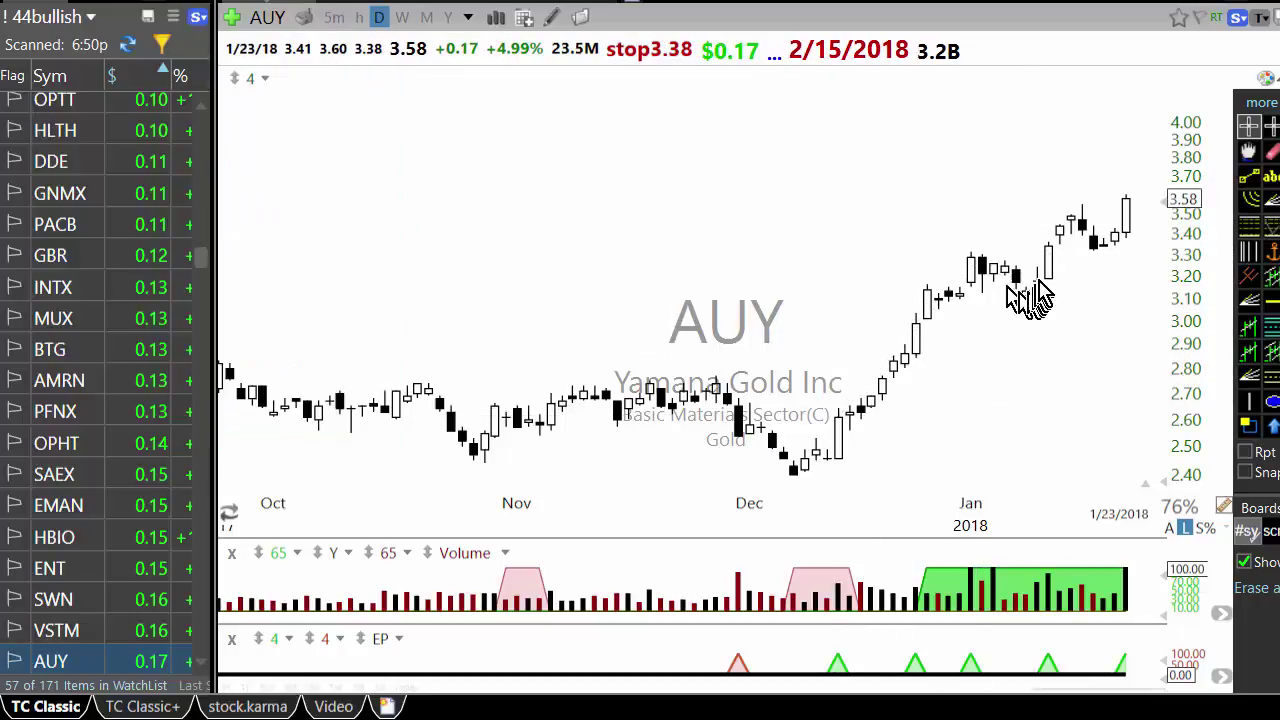
left_click_drag(1131, 240, 1125, 248)
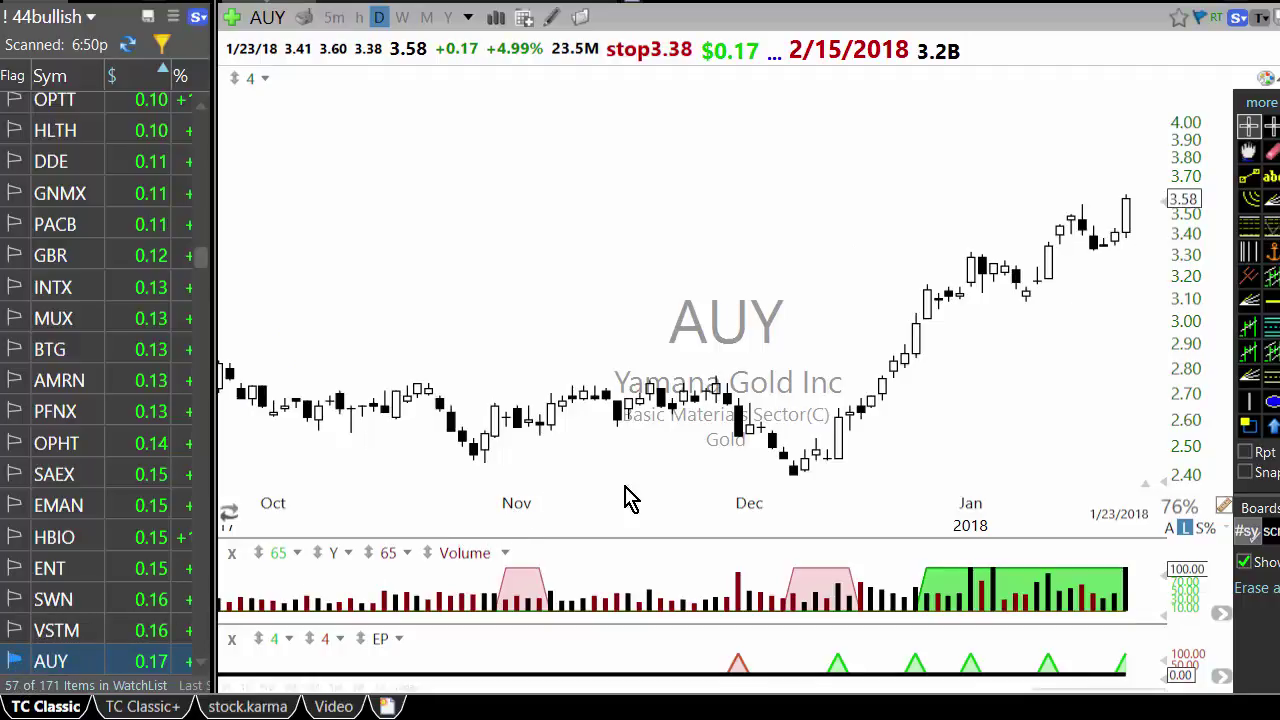
Step: Review the charts after AUY, from GROW and NGD down to INSY
key("space")
key("space")
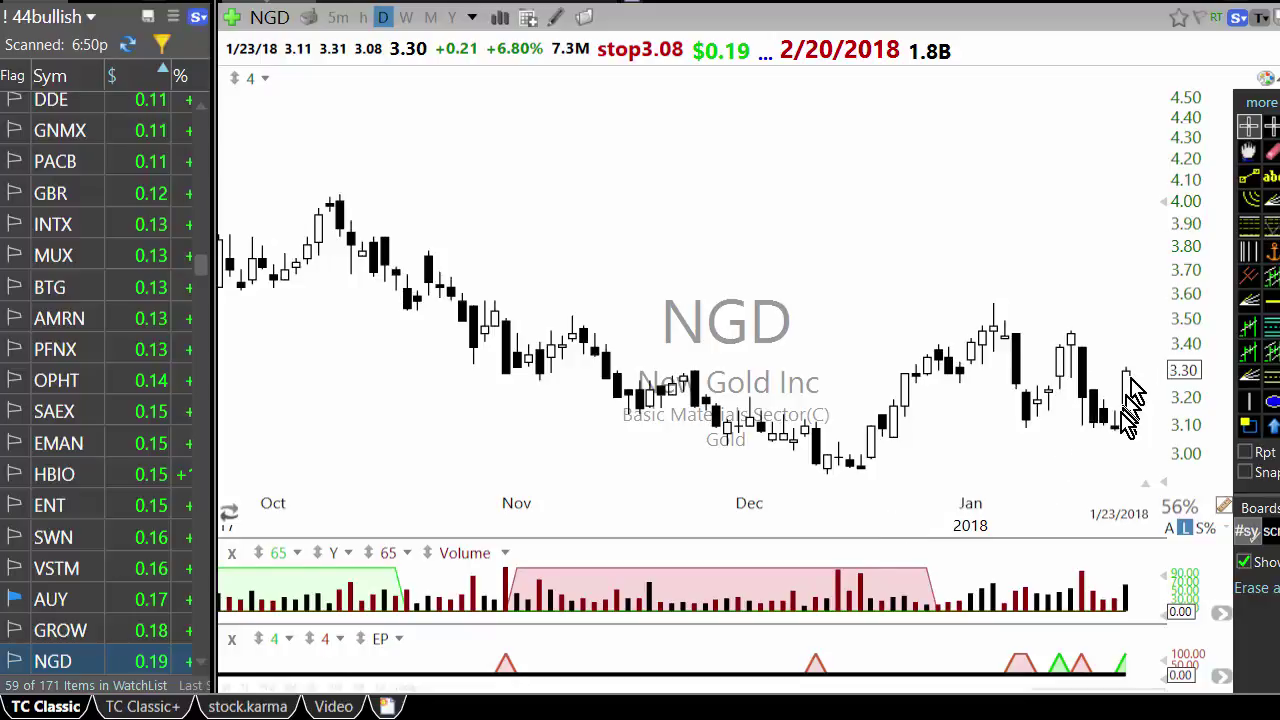
key("space")
key("space")
key("space")
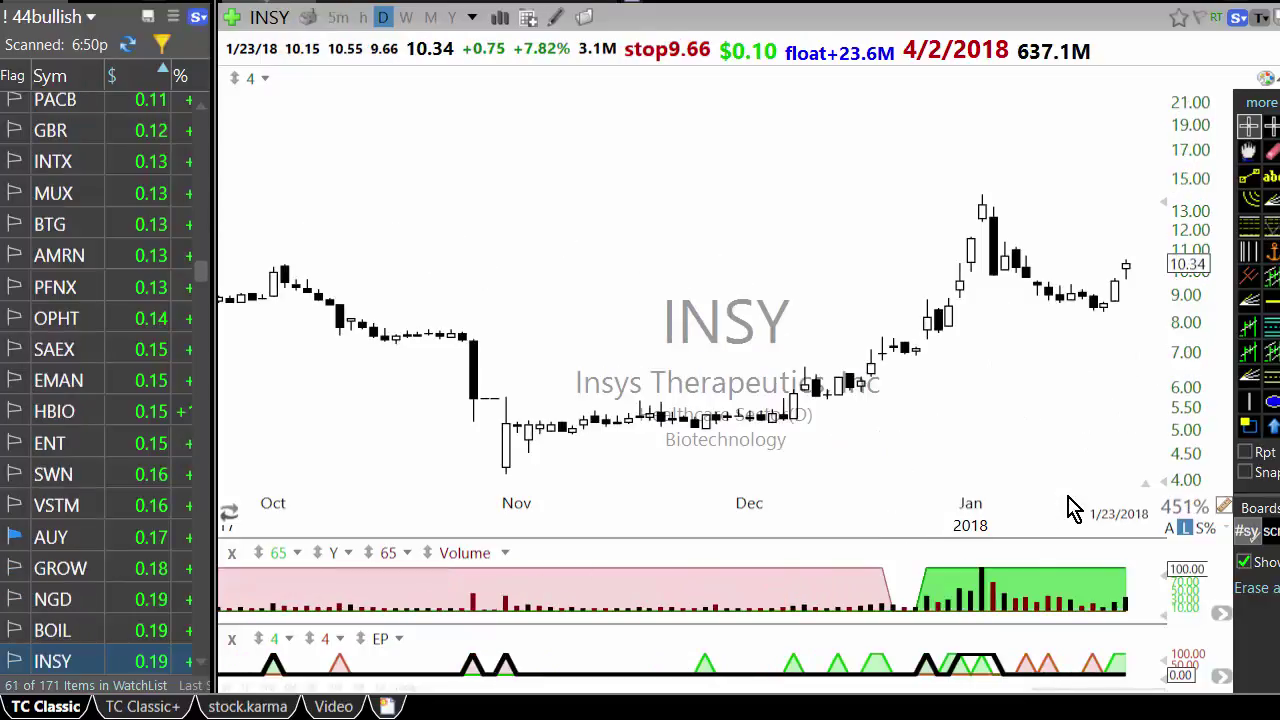
Step: Compare the CCXI and CUR charts, and continue down the watchlist through KOPN to FTK
key("space")
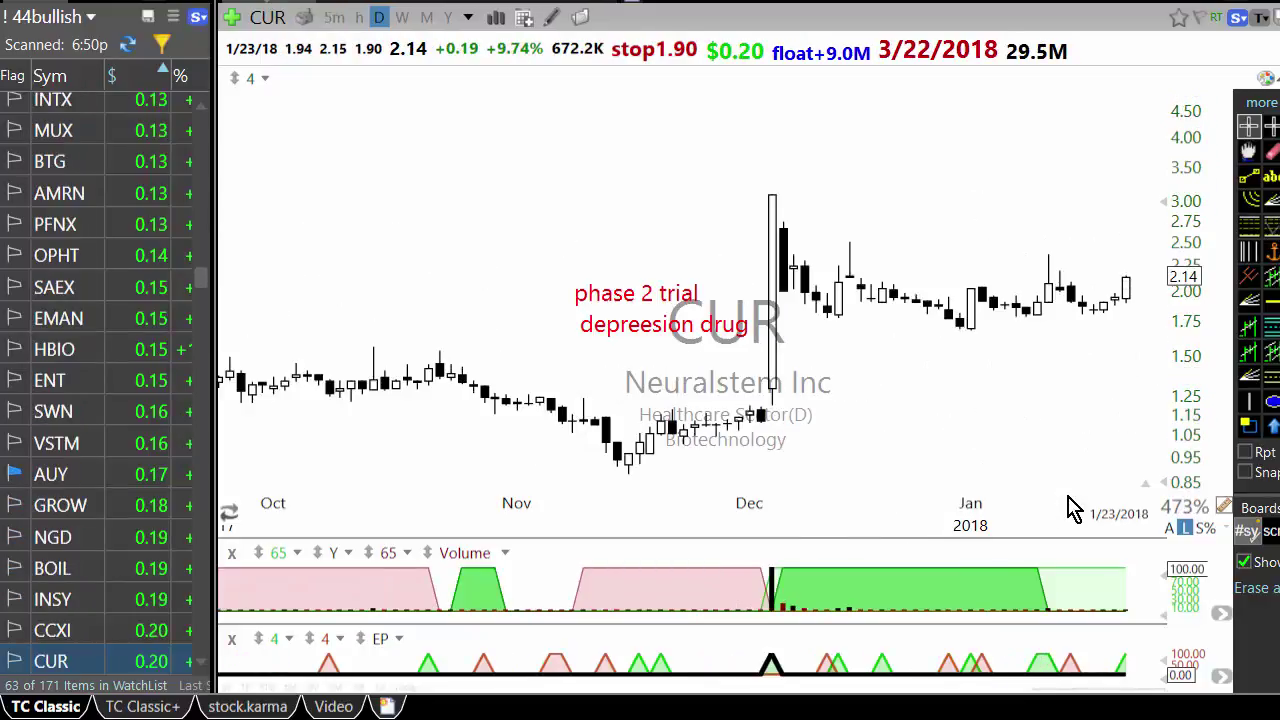
left_click(140, 632)
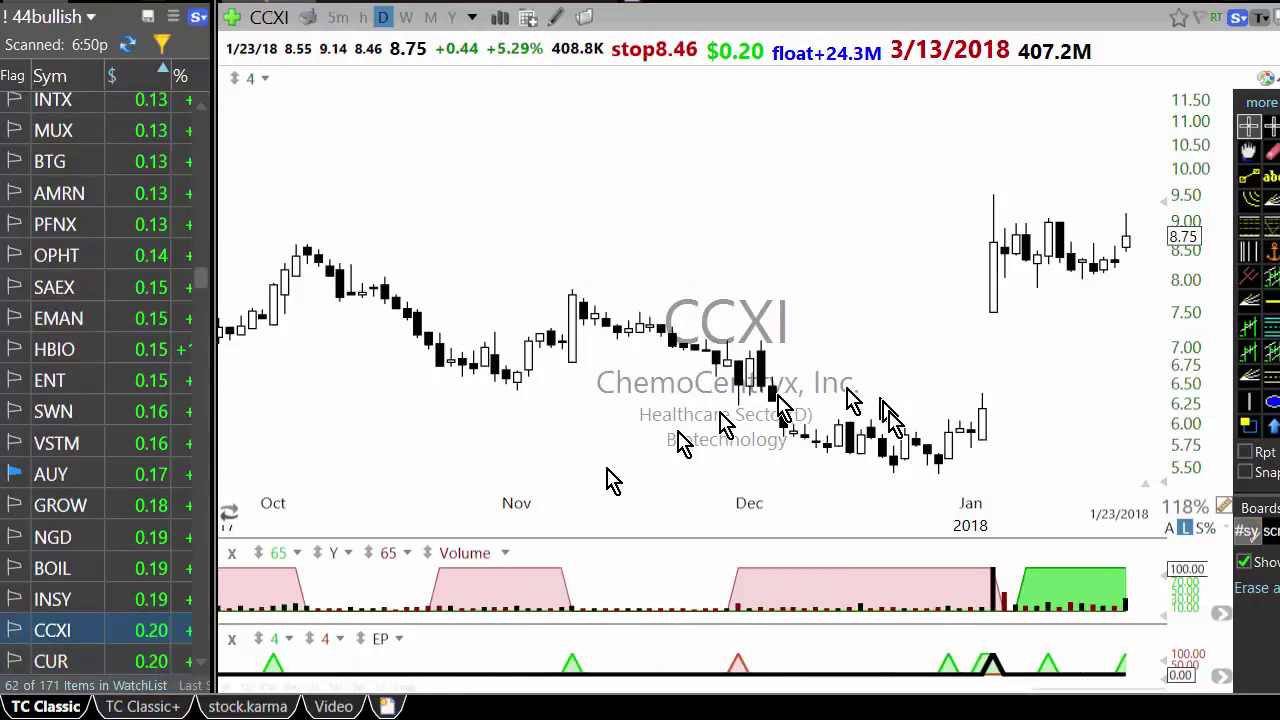
key("space")
key("space")
key("space")
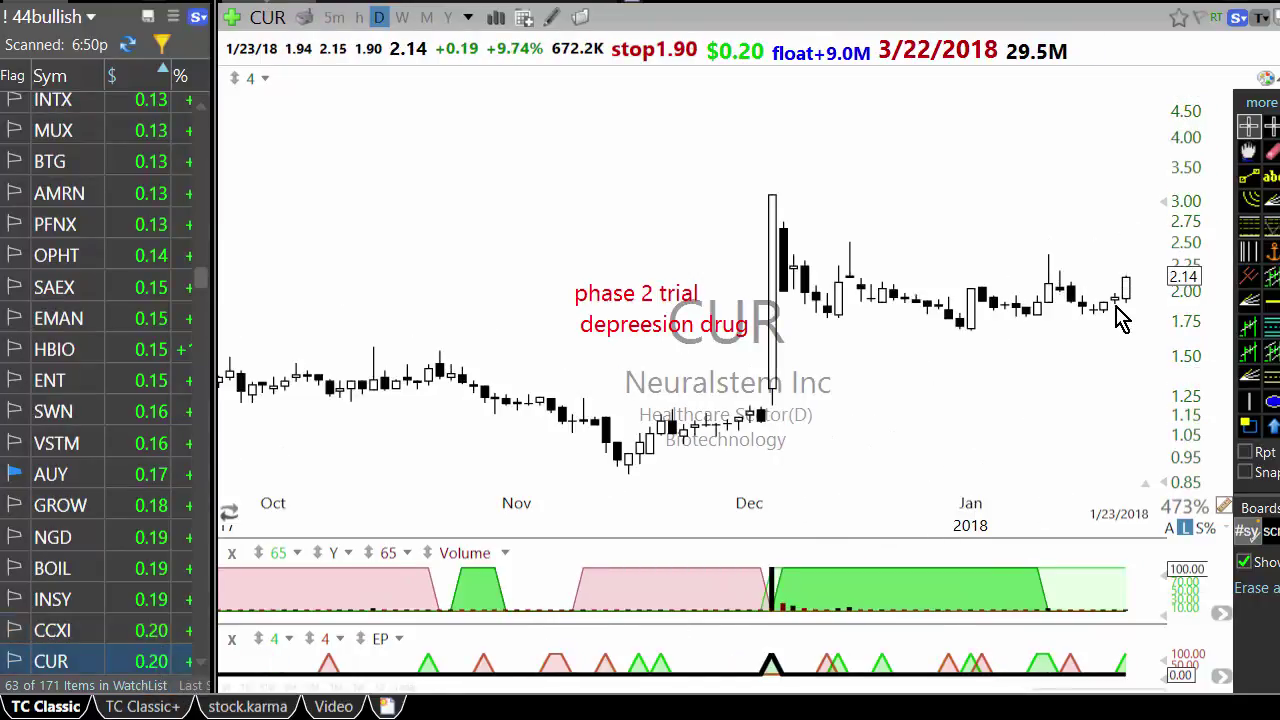
key("space")
key("space")
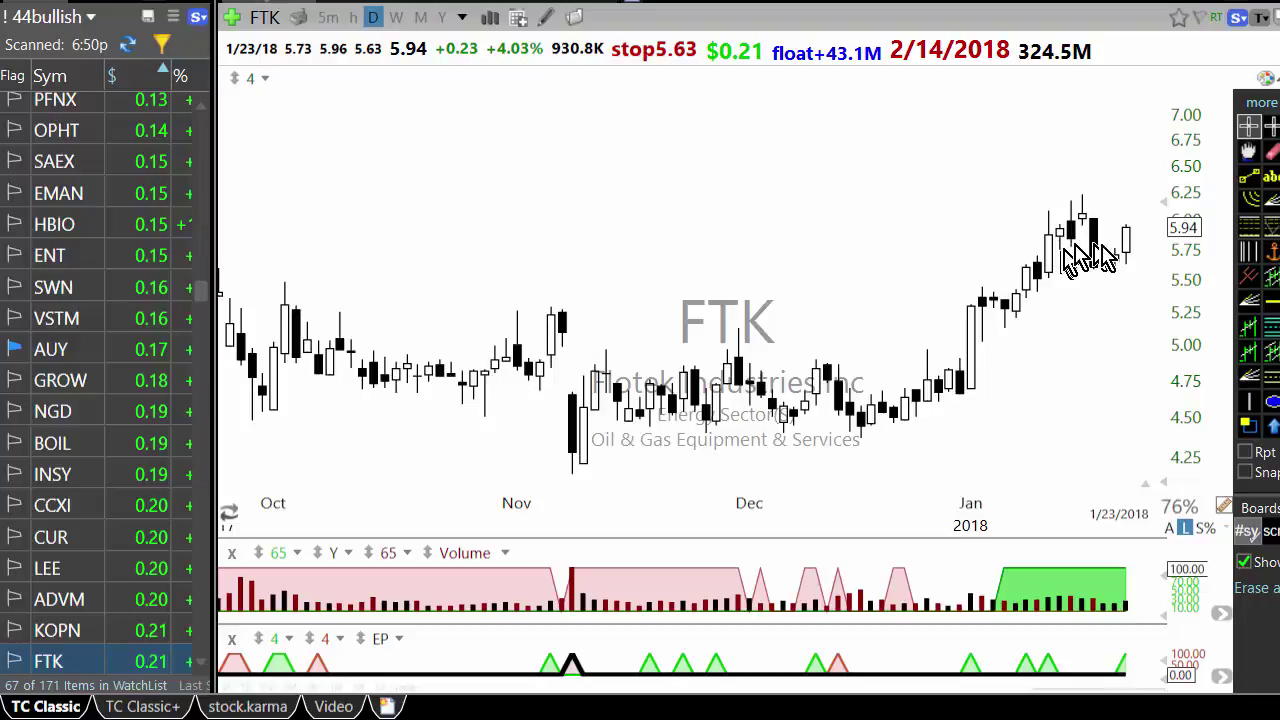
Step: Review the charts after FTK, from SAND and SBGL through NEPT down to KGC
key("space")
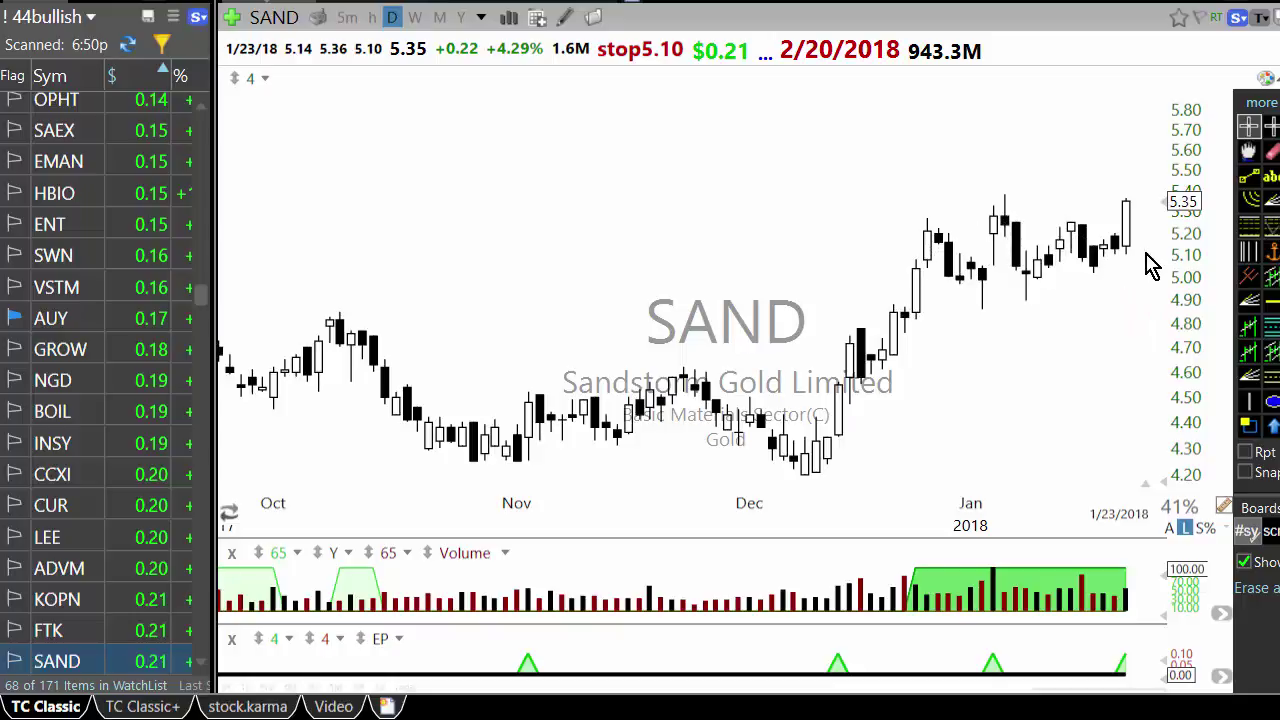
key("space")
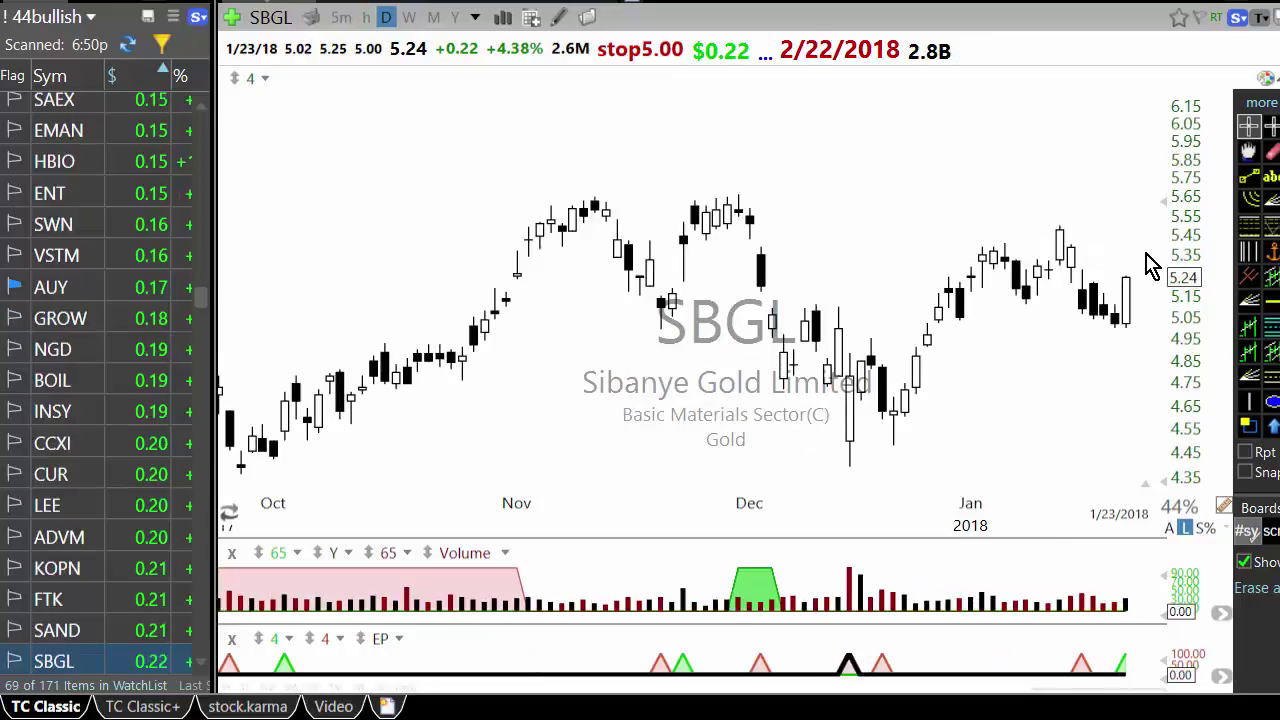
key("space")
key("space")
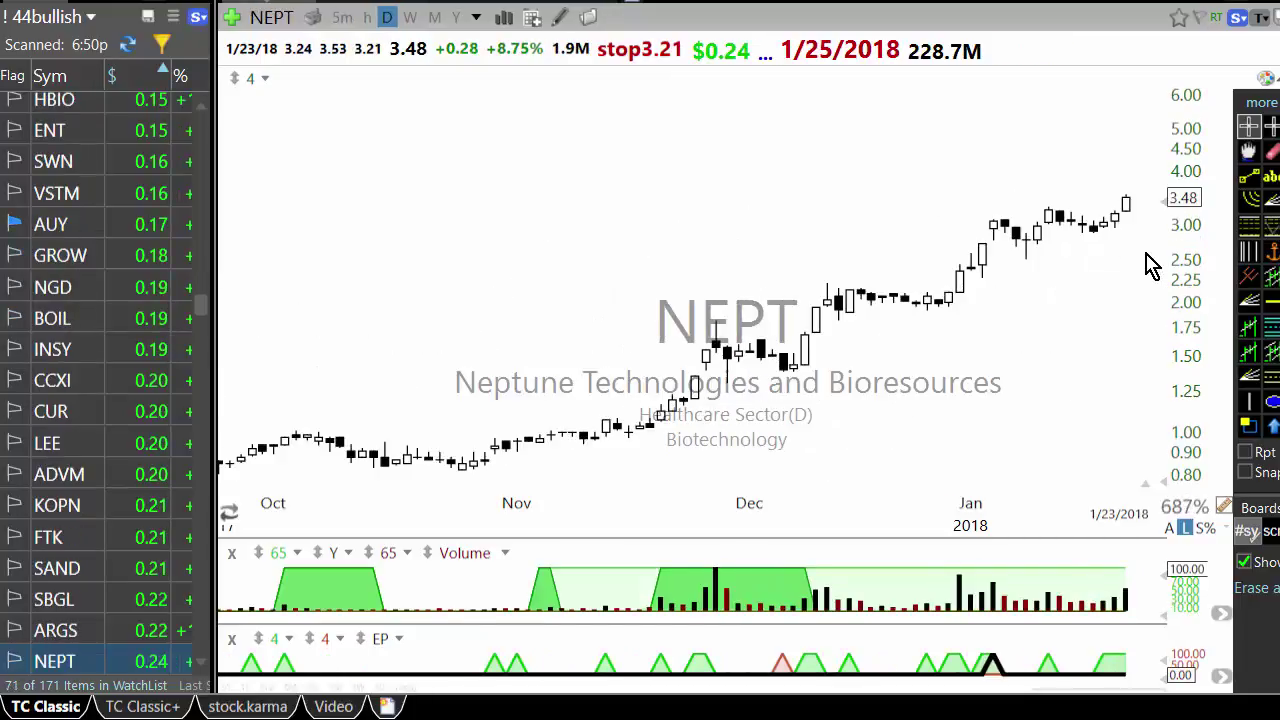
key("space")
key("space")
key("space")
key("space")
key("space")
key("space")
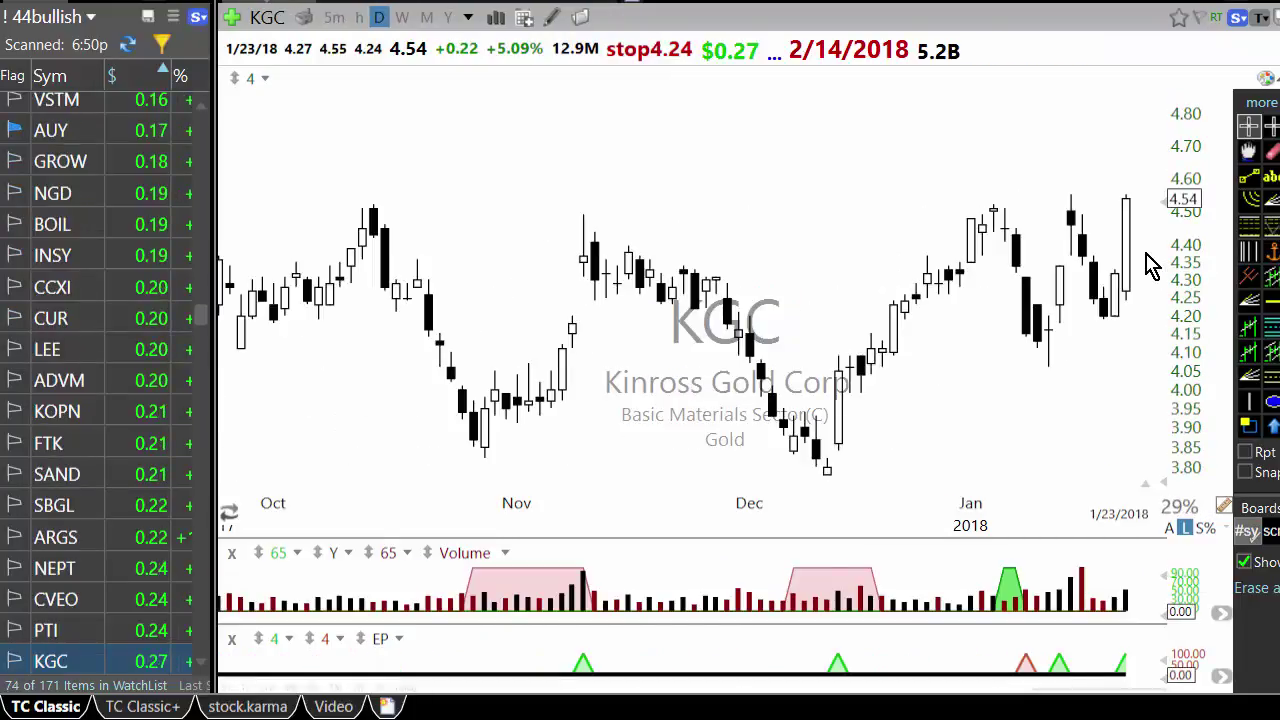
Step: Review the charts after KGC, from NVTA through OPK and OFG down to FORK
key("space")
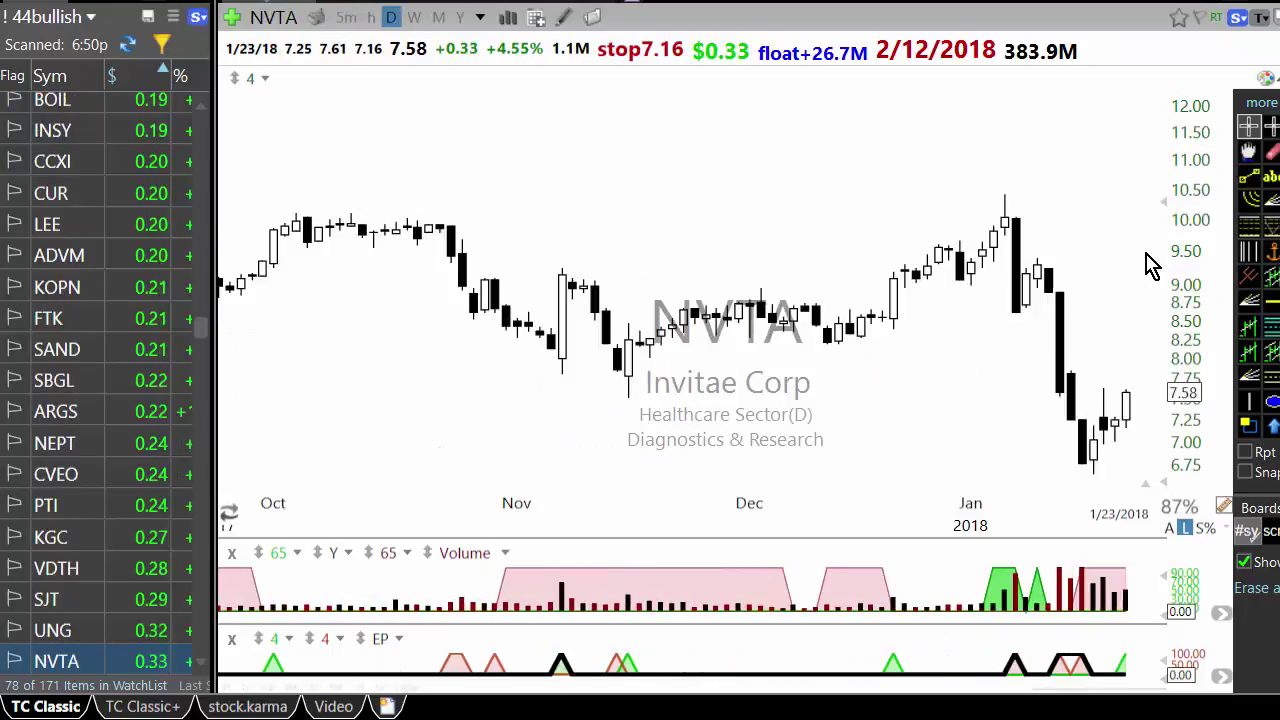
key("space")
key("space")
key("space")
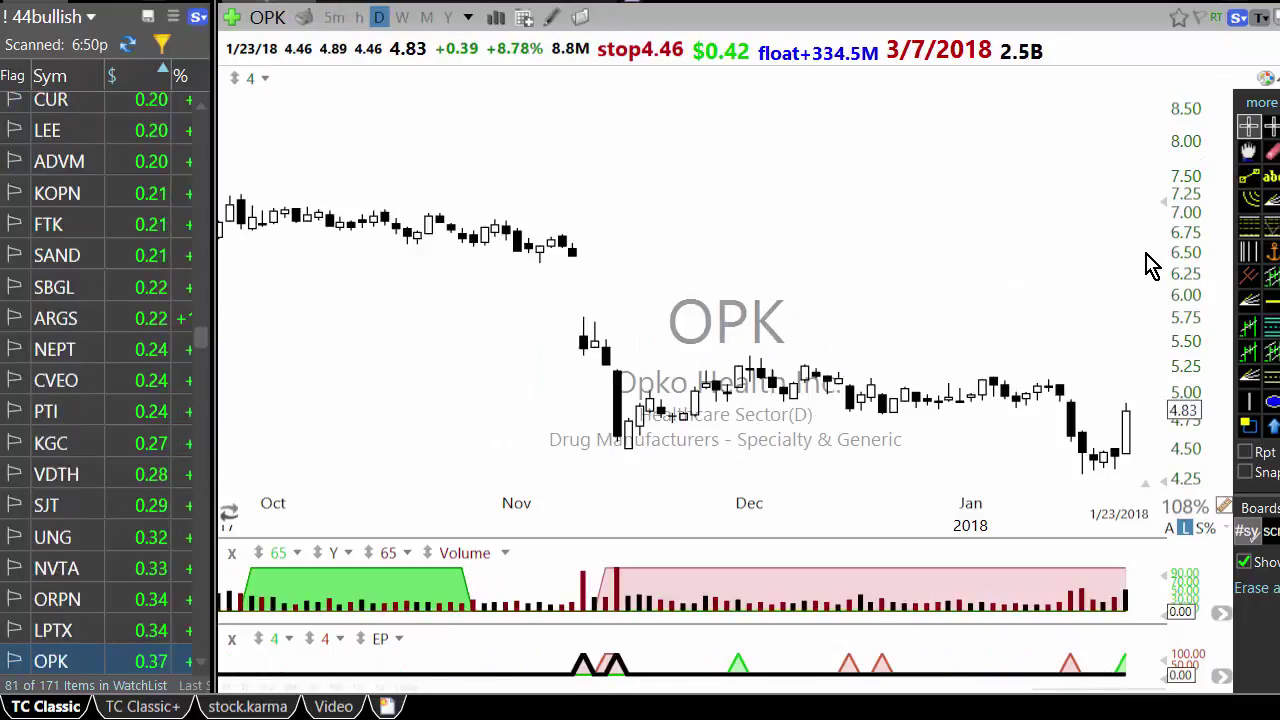
key("space")
key("space")
key("space")
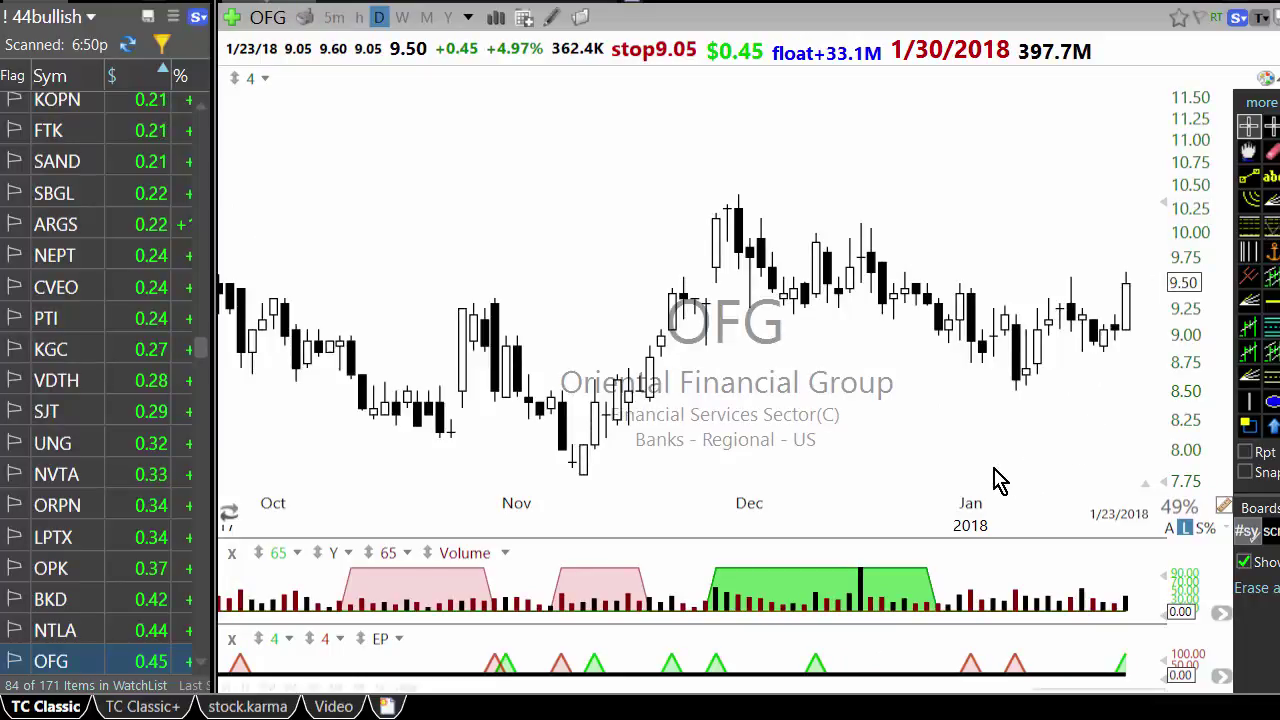
key("space")
key("space")
key("space")
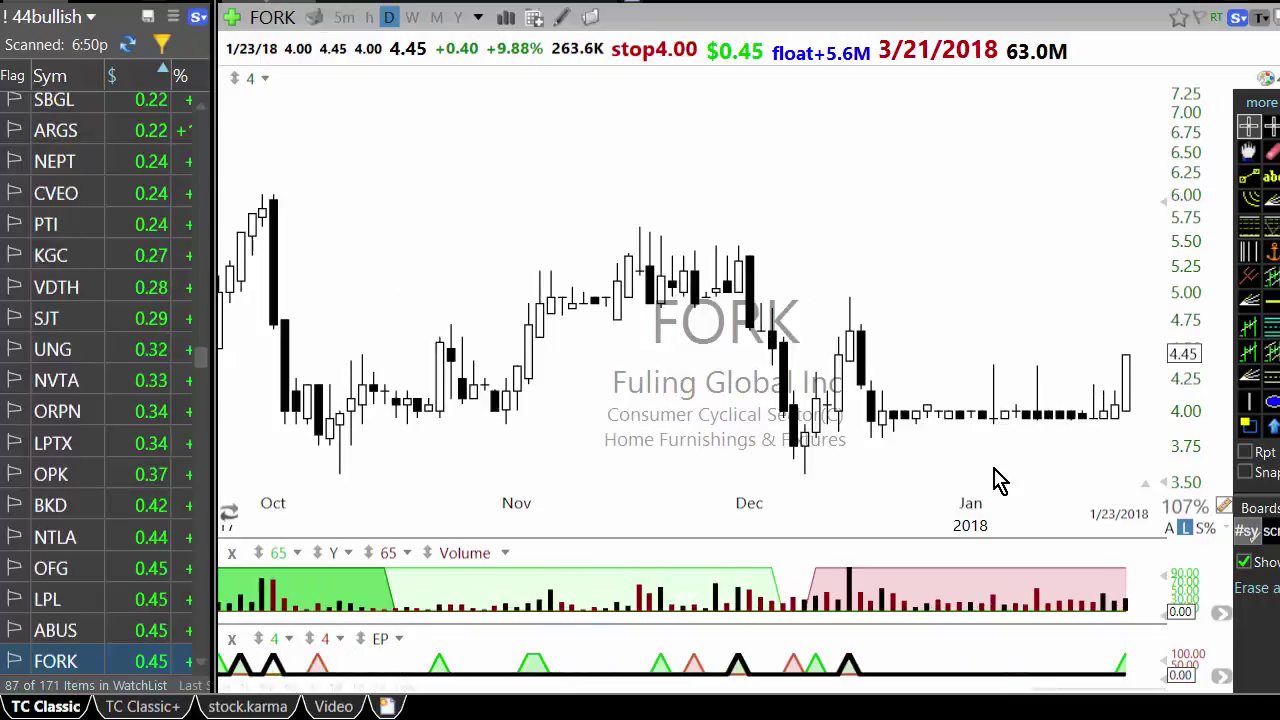
Step: Return to the ABUS chart to examine its price history since September and its January consolidation
left_click(135, 632)
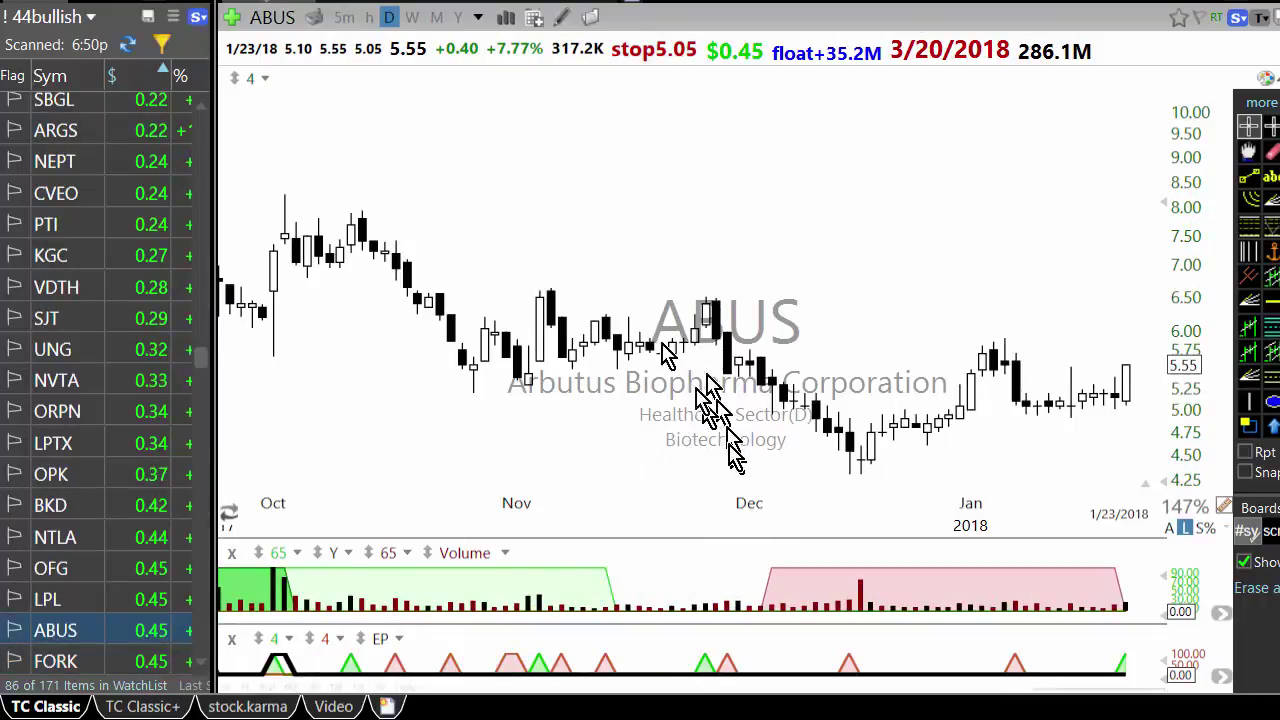
scroll(588, 455, "down", 1)
scroll(414, 371, "down", 3)
scroll(540, 457, "up", 3)
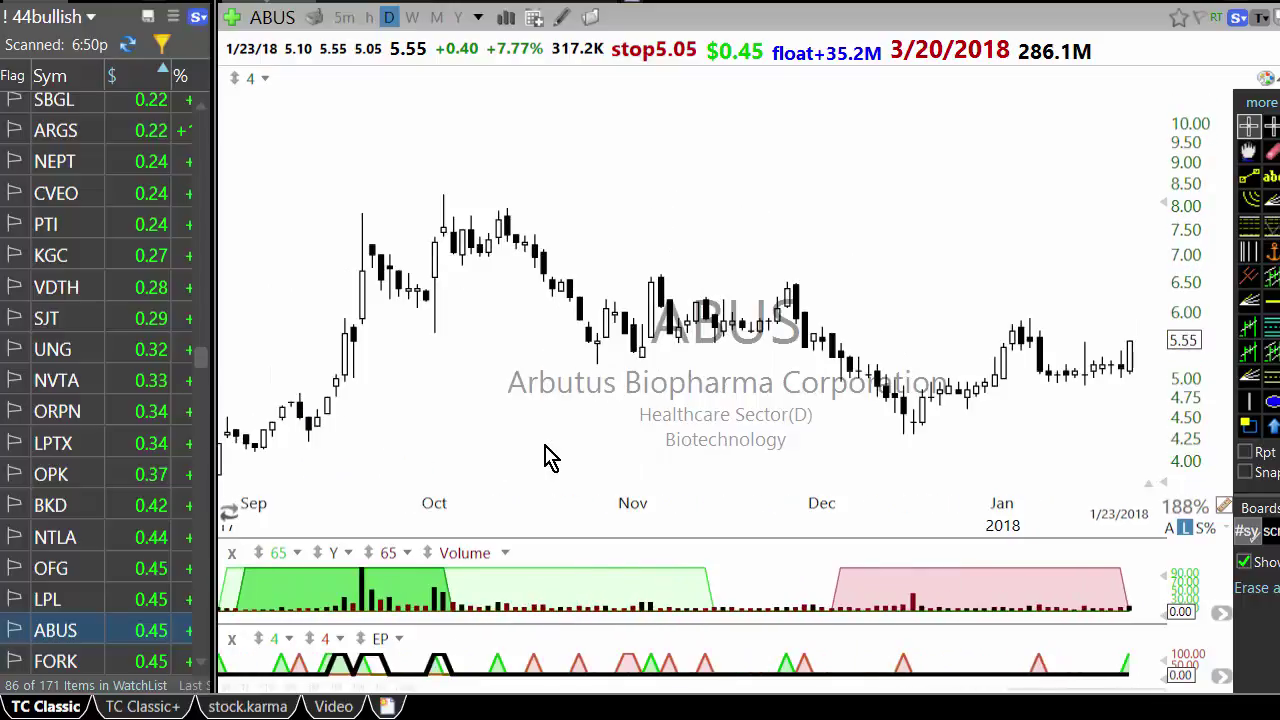
scroll(1088, 420, "up", 2)
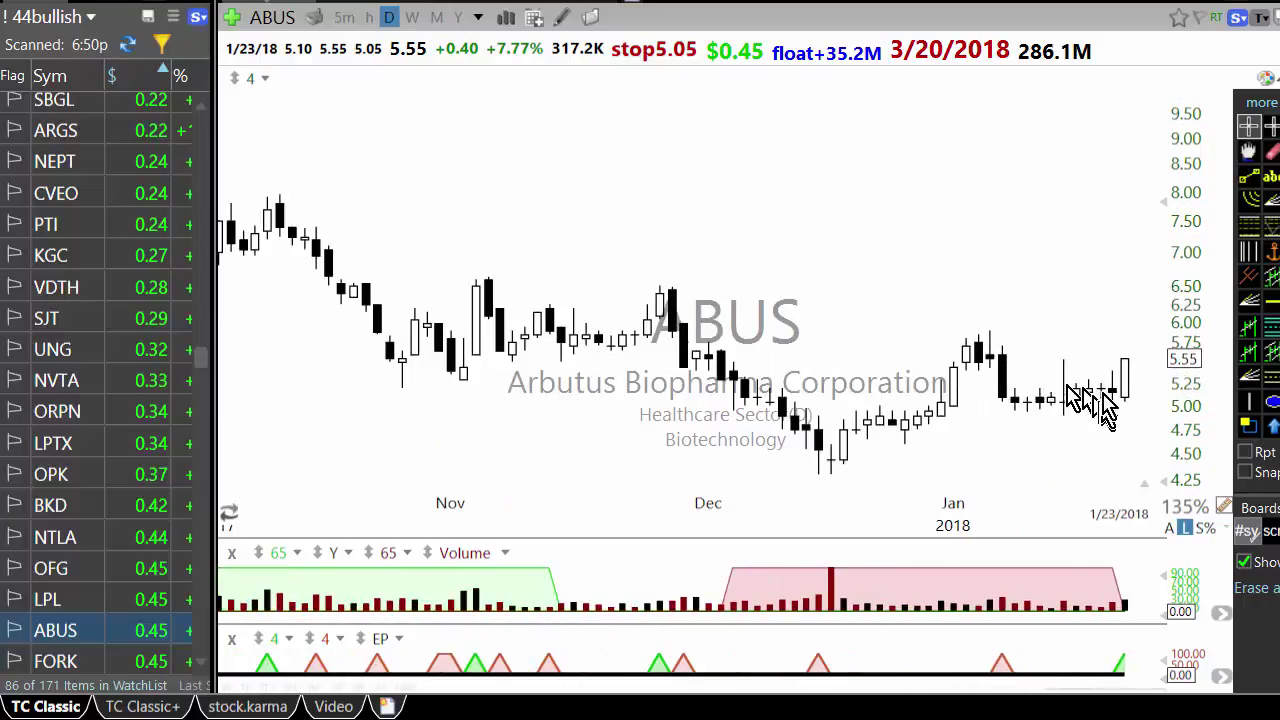
left_click(1005, 385)
left_click(1005, 385)
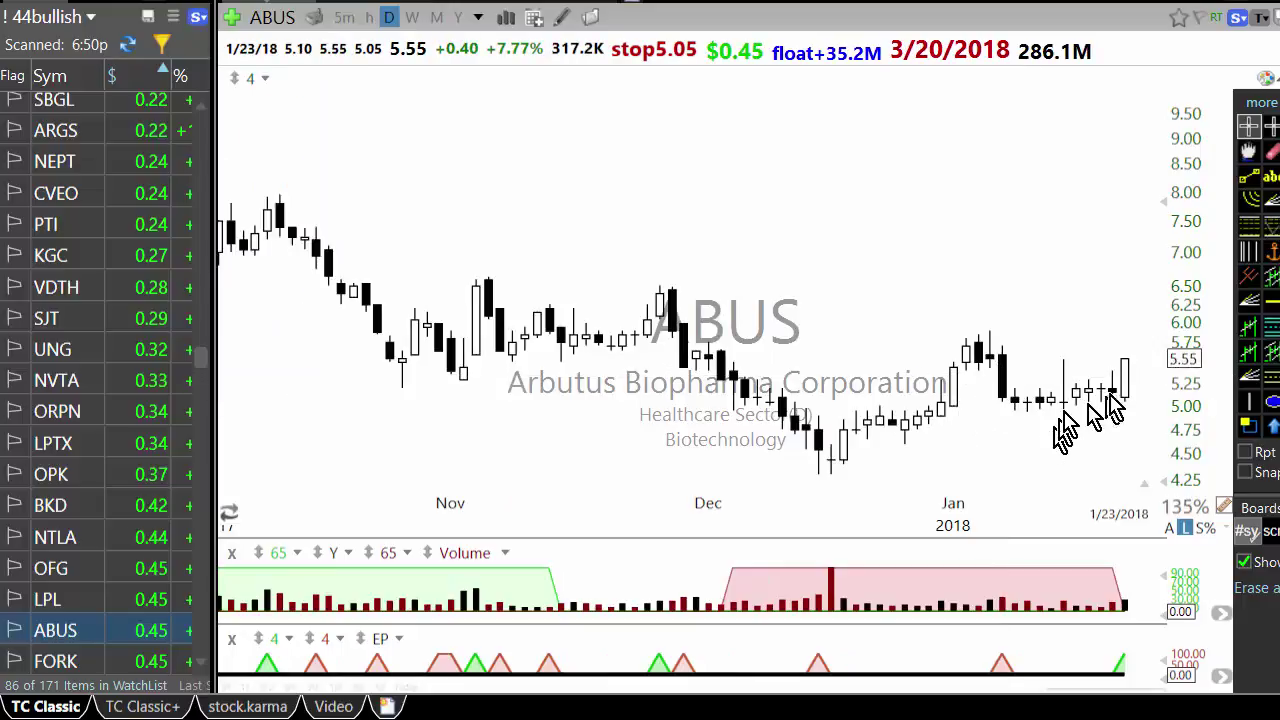
Step: Examine ABUS's December low and its earlier EP indicator signals back to September
scroll(1138, 402, "down", 1)
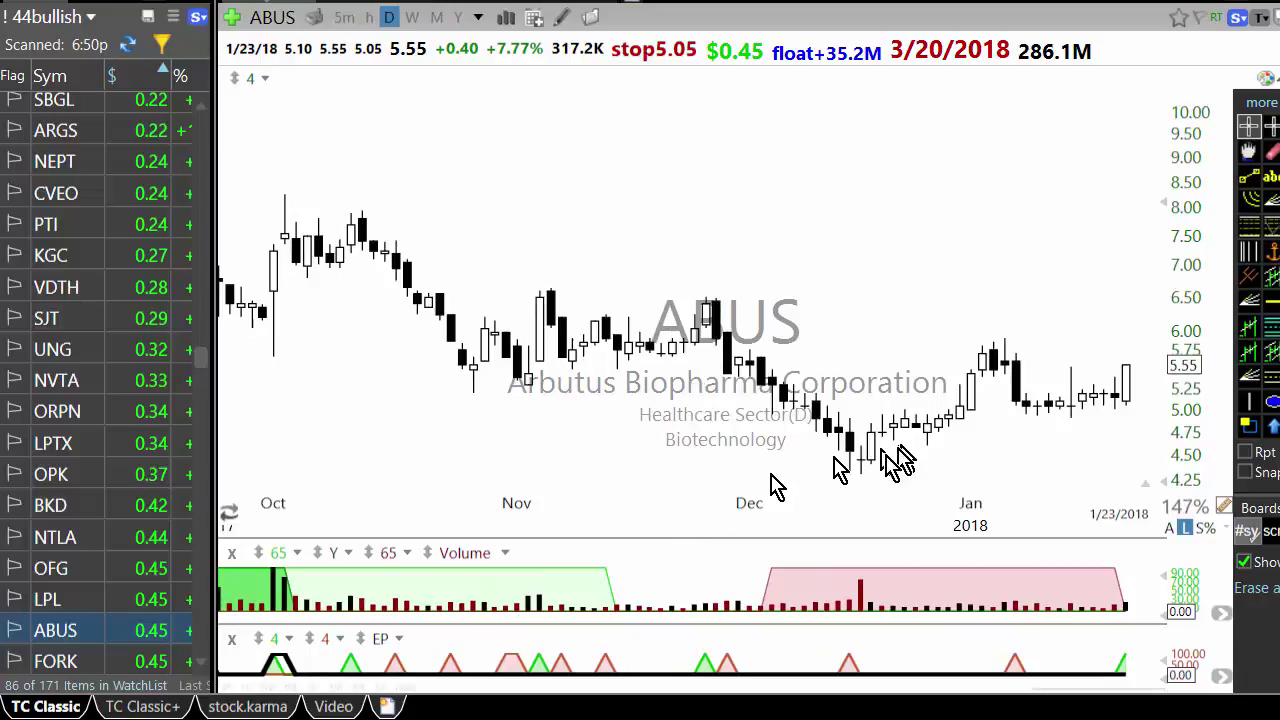
left_click(545, 673)
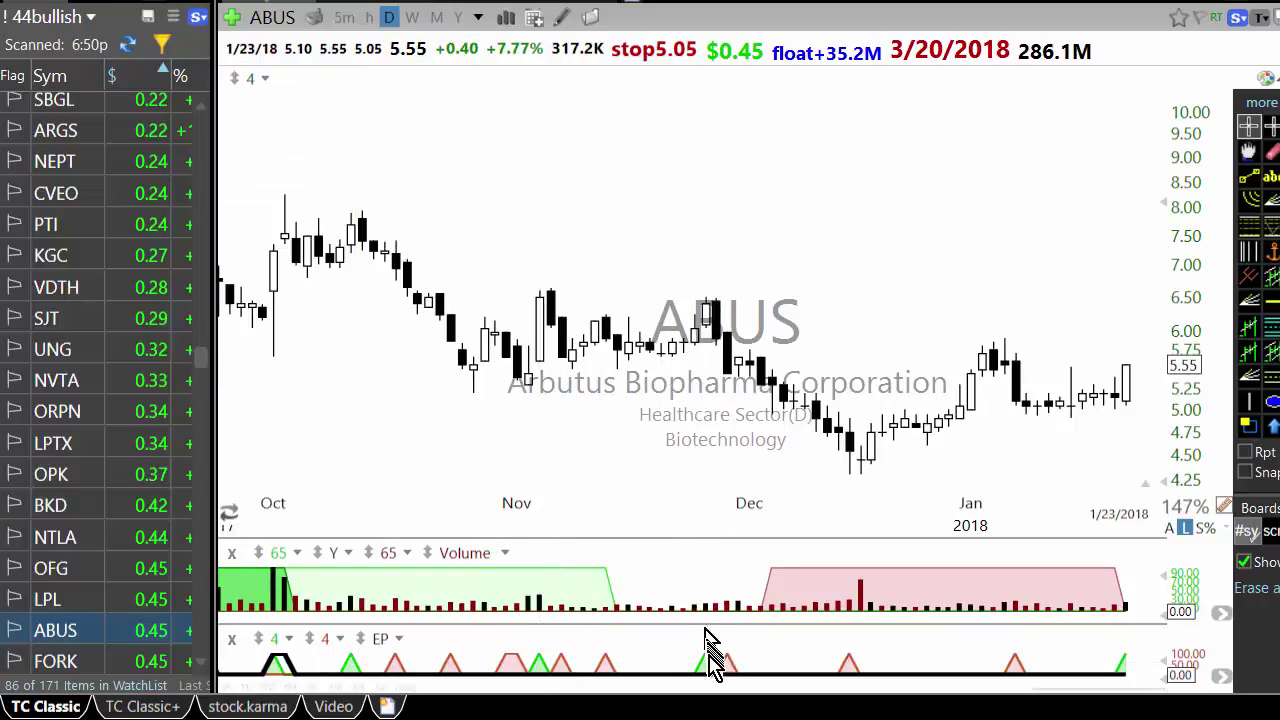
scroll(430, 510, "down", 1)
scroll(430, 510, "down", 2)
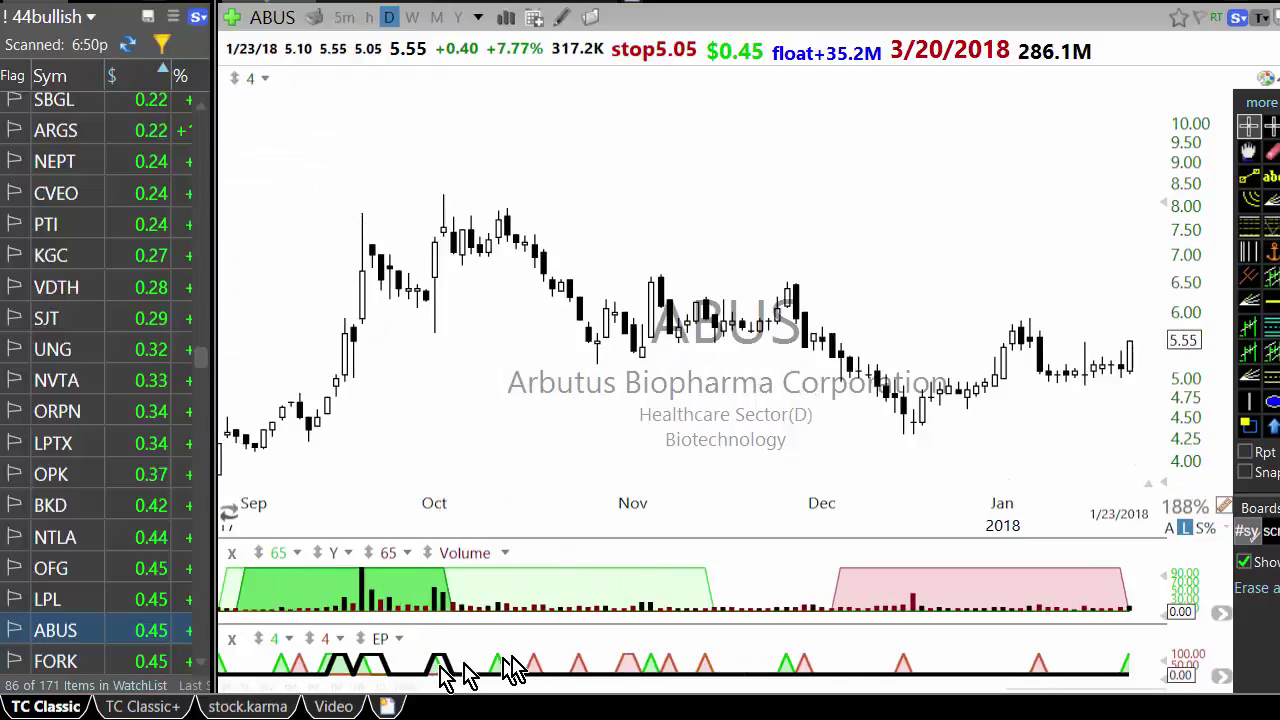
scroll(703, 443, "up", 3)
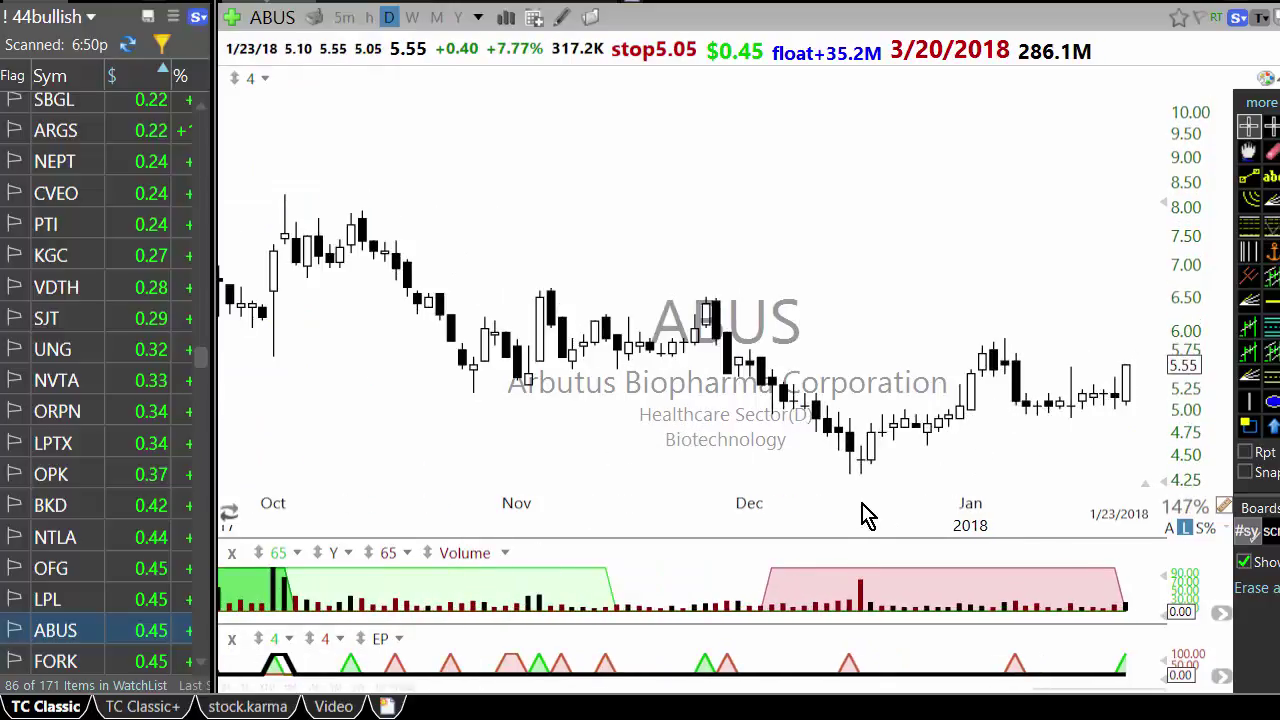
Step: Go on to the FORK chart and examine its price action from September through its flat January range
key("space")
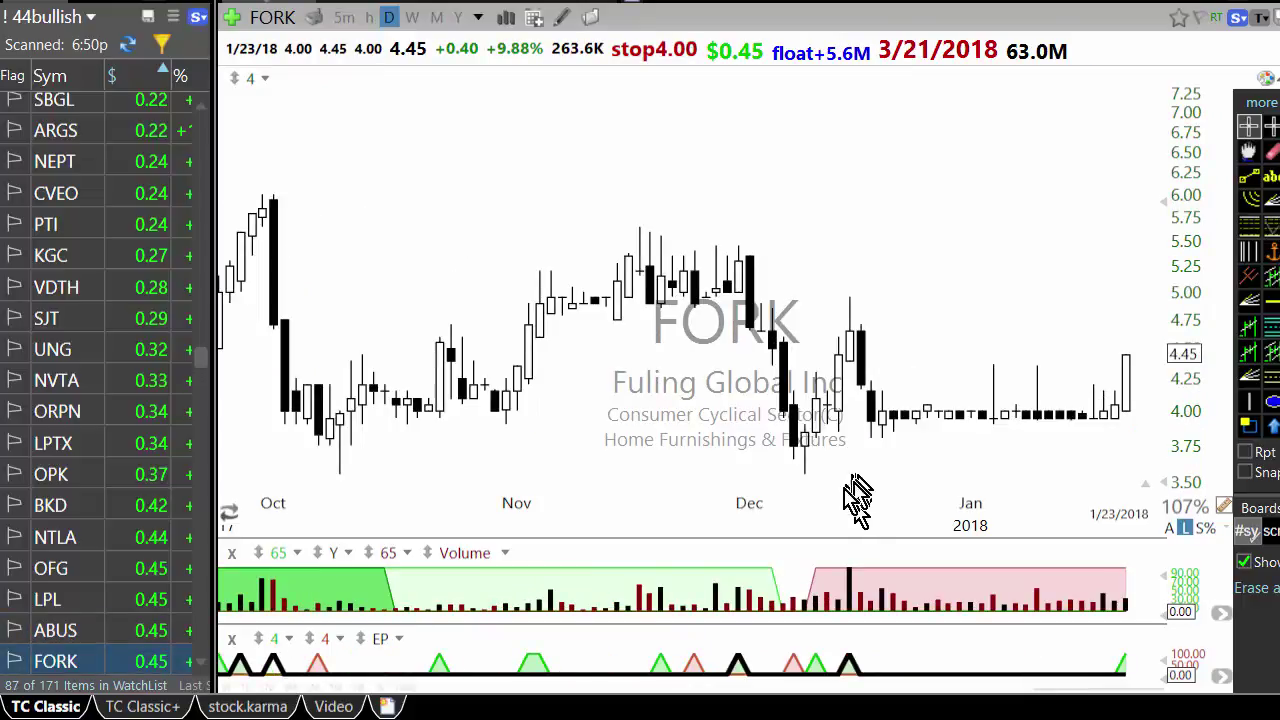
scroll(925, 470, "down", 2)
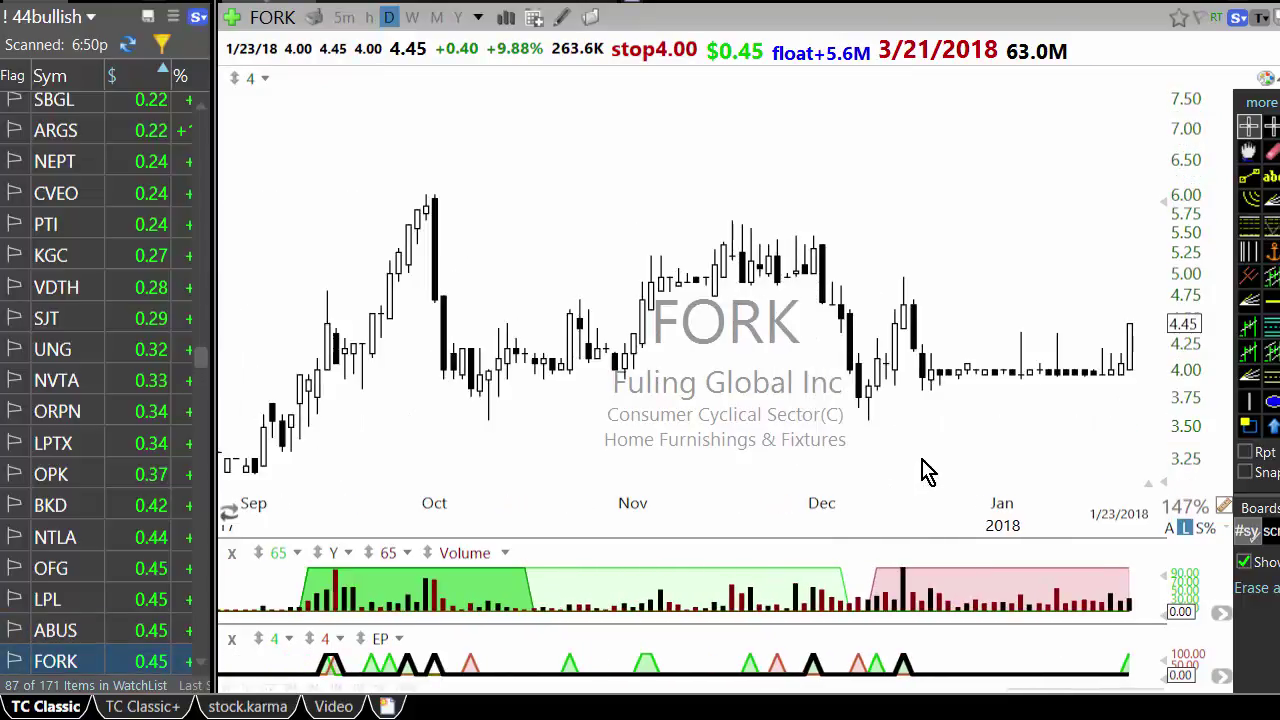
scroll(975, 505, "up", 2)
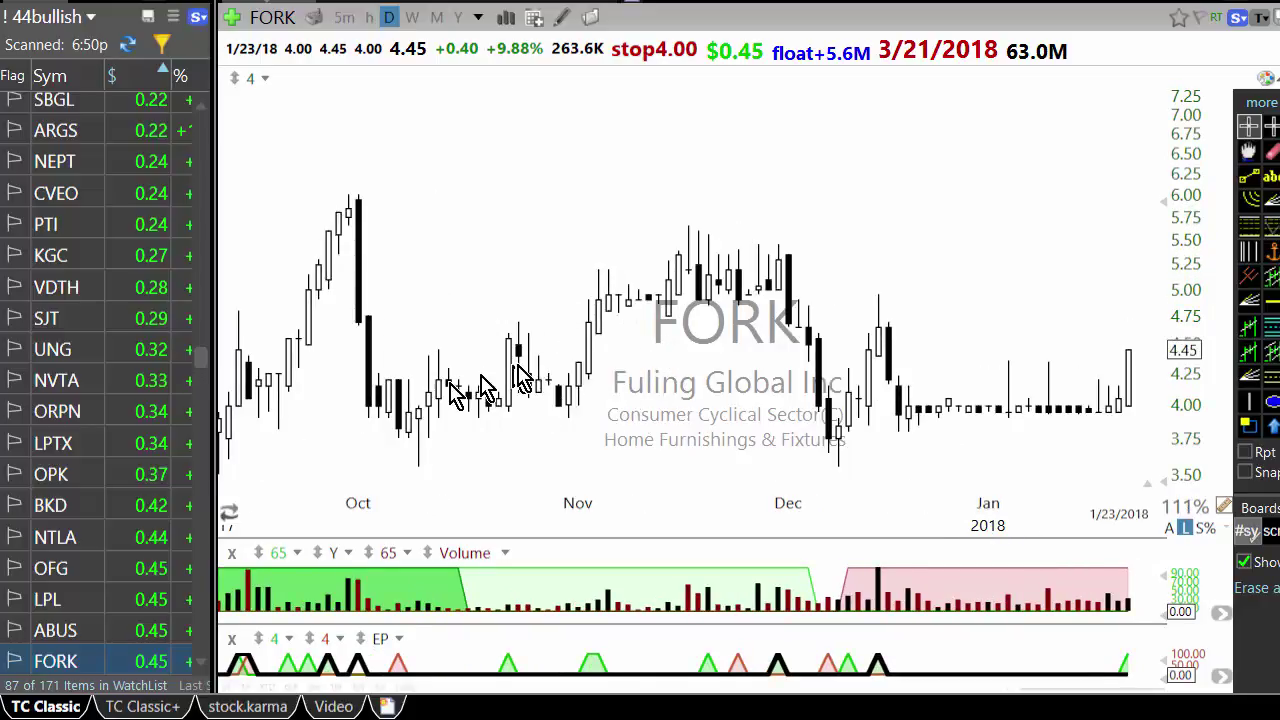
scroll(780, 455, "up", 1)
scroll(872, 440, "down", 1)
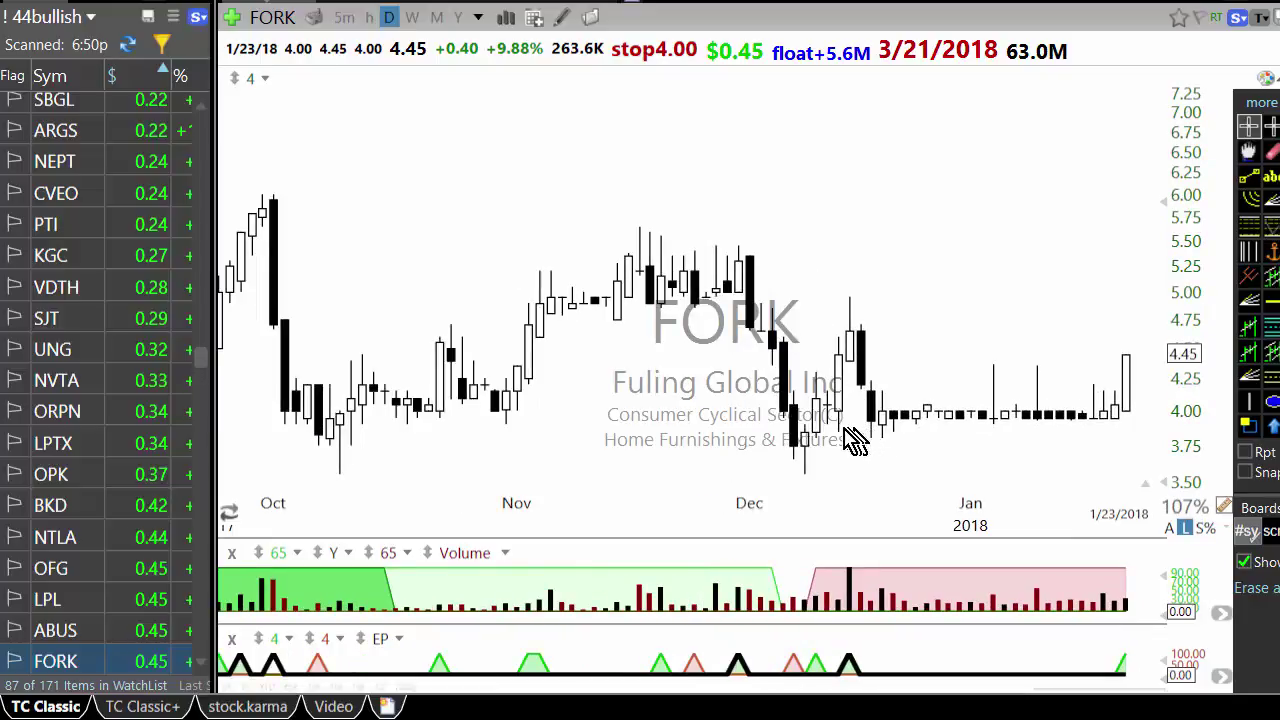
Step: Review the charts after FORK, from CYTR and RRC through NK down to AMBC
key("Down")
key("Down")
key("Down")
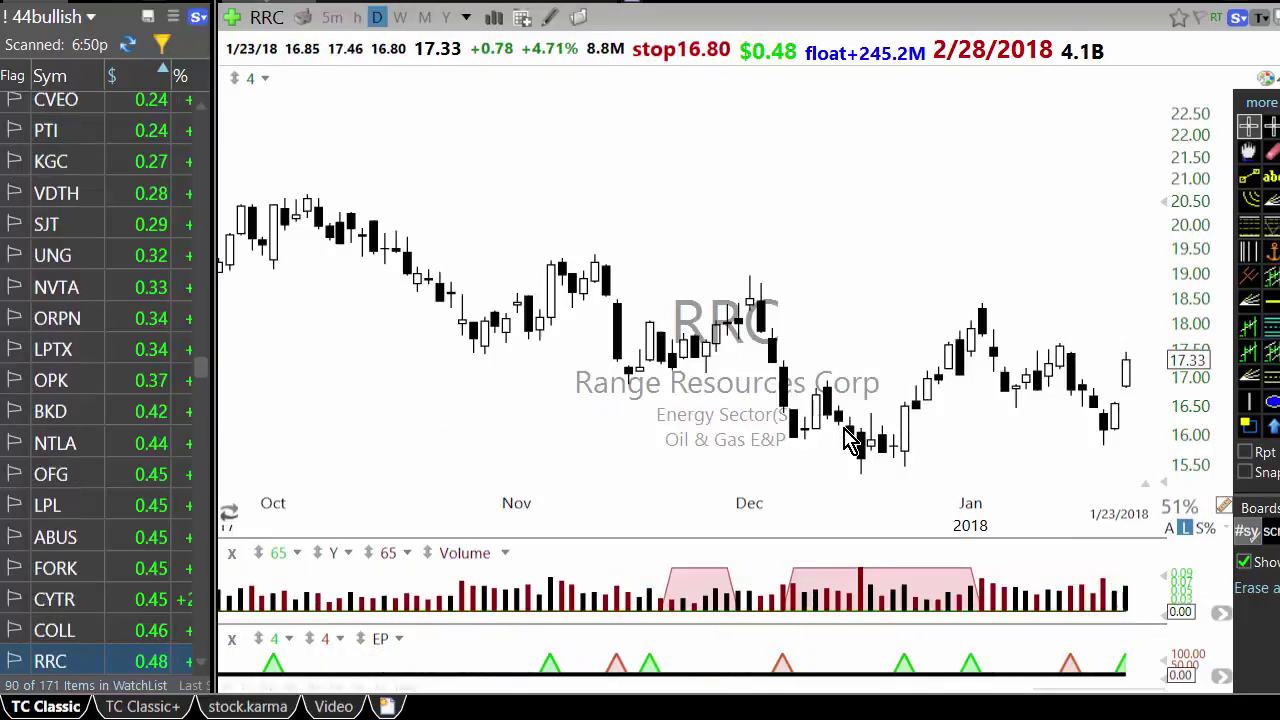
key("Down")
key("Down")
key("Down")
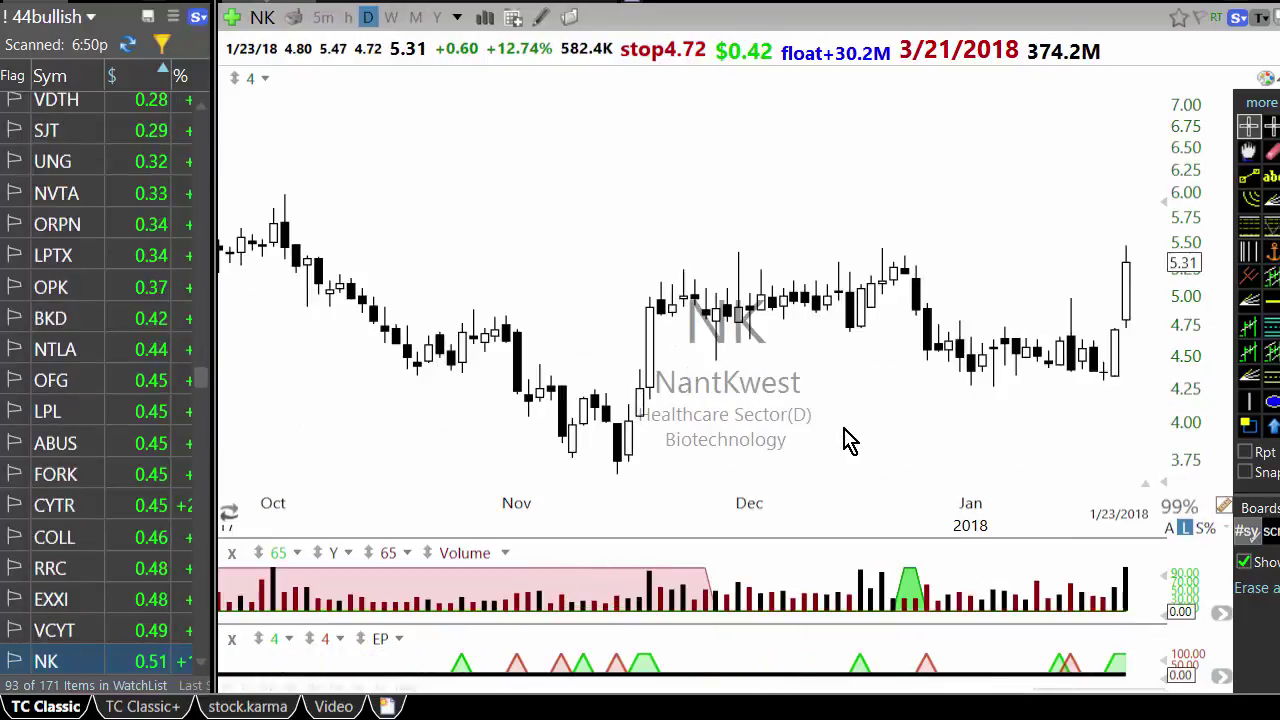
key("Down")
key("Down")
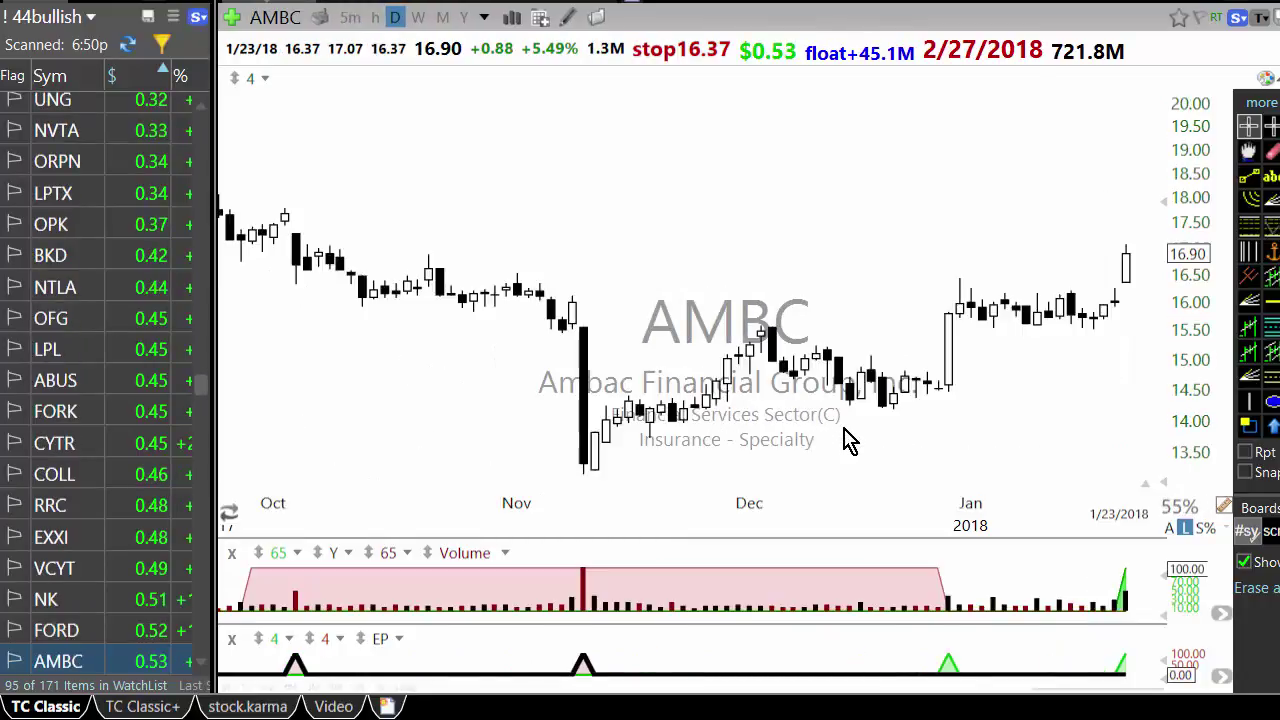
Step: Inspect AMBC's price and volume data for the 1/22/18 and 1/23/18 bars
left_click(1108, 318)
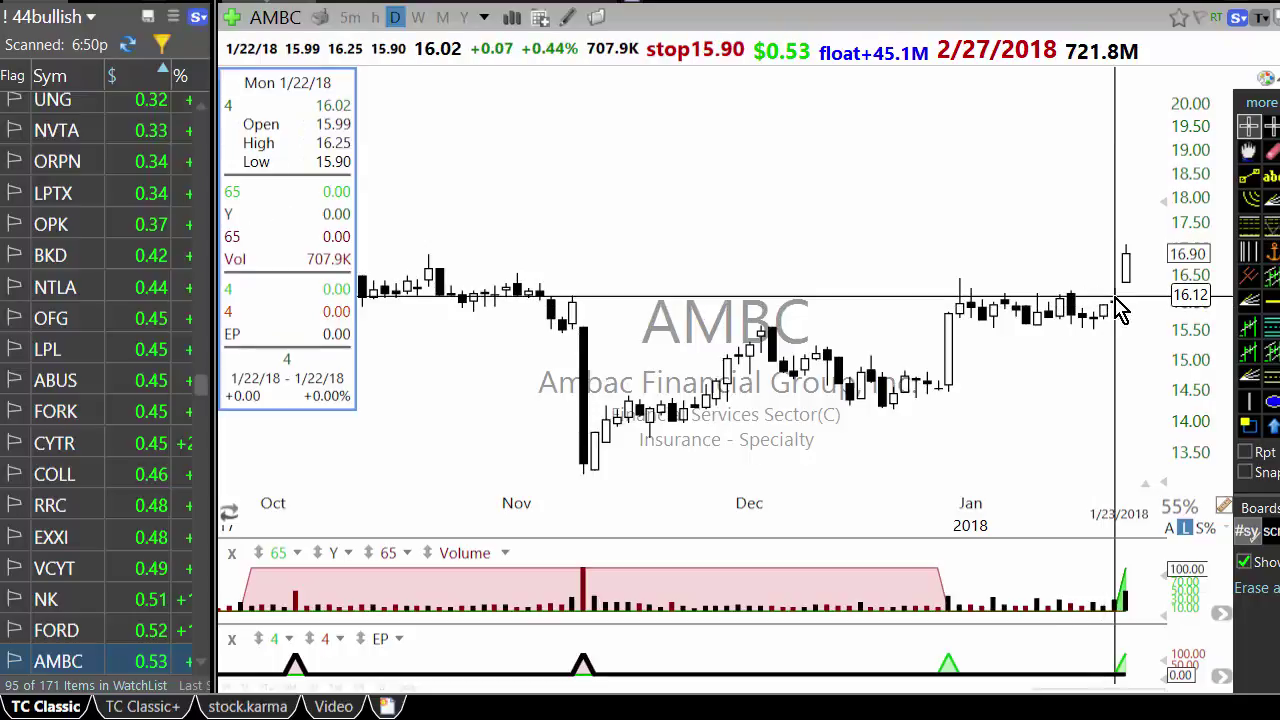
left_click(1136, 288)
left_click(1127, 296)
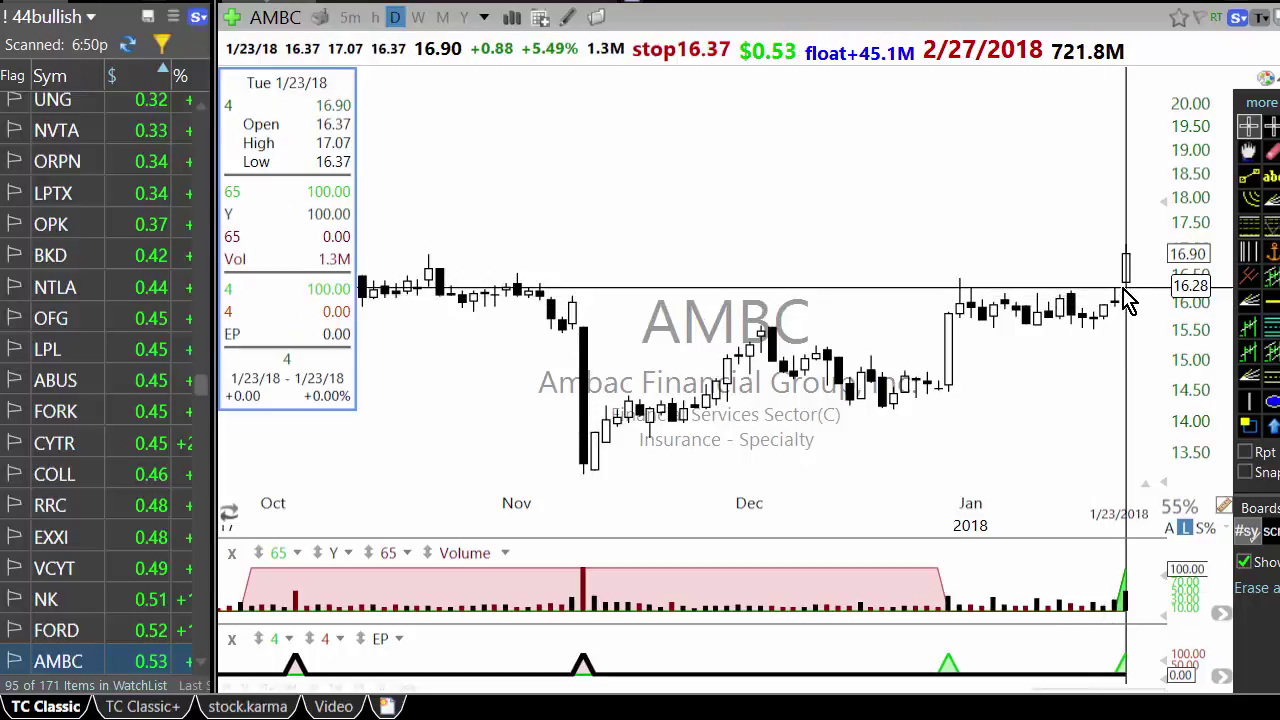
left_click(1127, 296)
Step: Check AMBC's next earnings date and its price history back to before September, and flag AMBC in the watchlist
scroll(1127, 296, "up", 1)
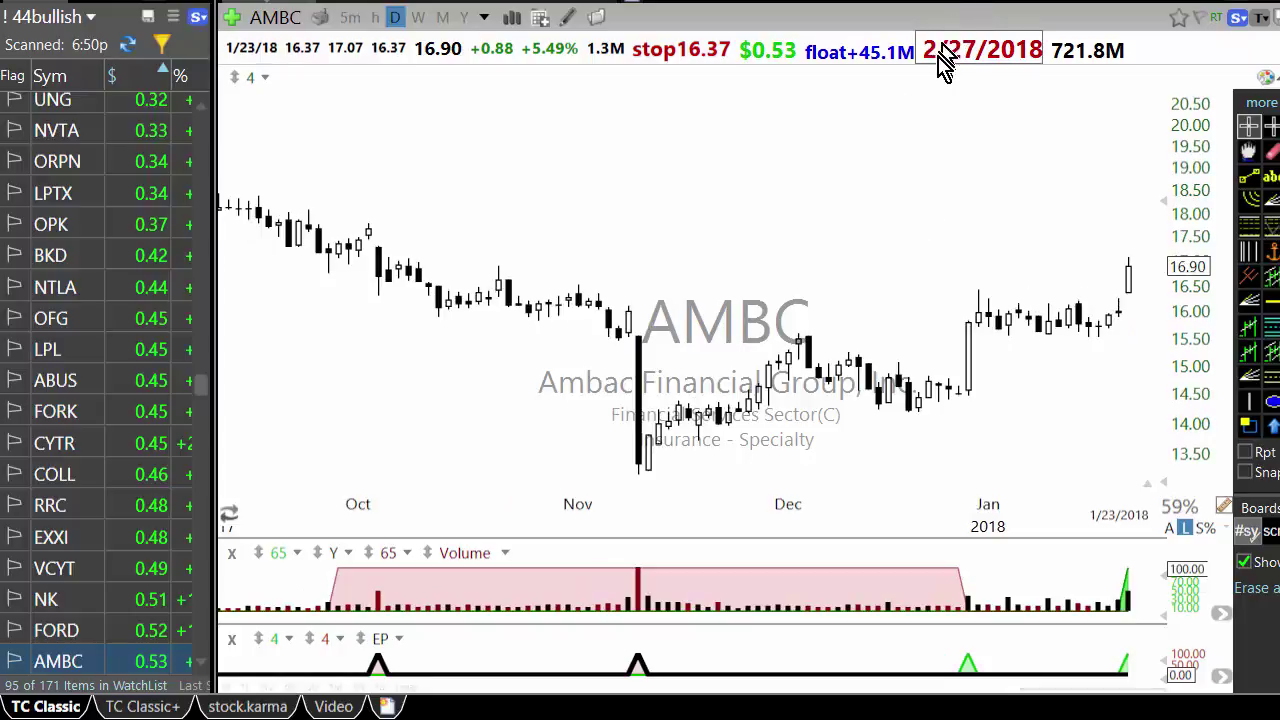
scroll(1018, 280, "down", 2)
scroll(1012, 286, "up", 2)
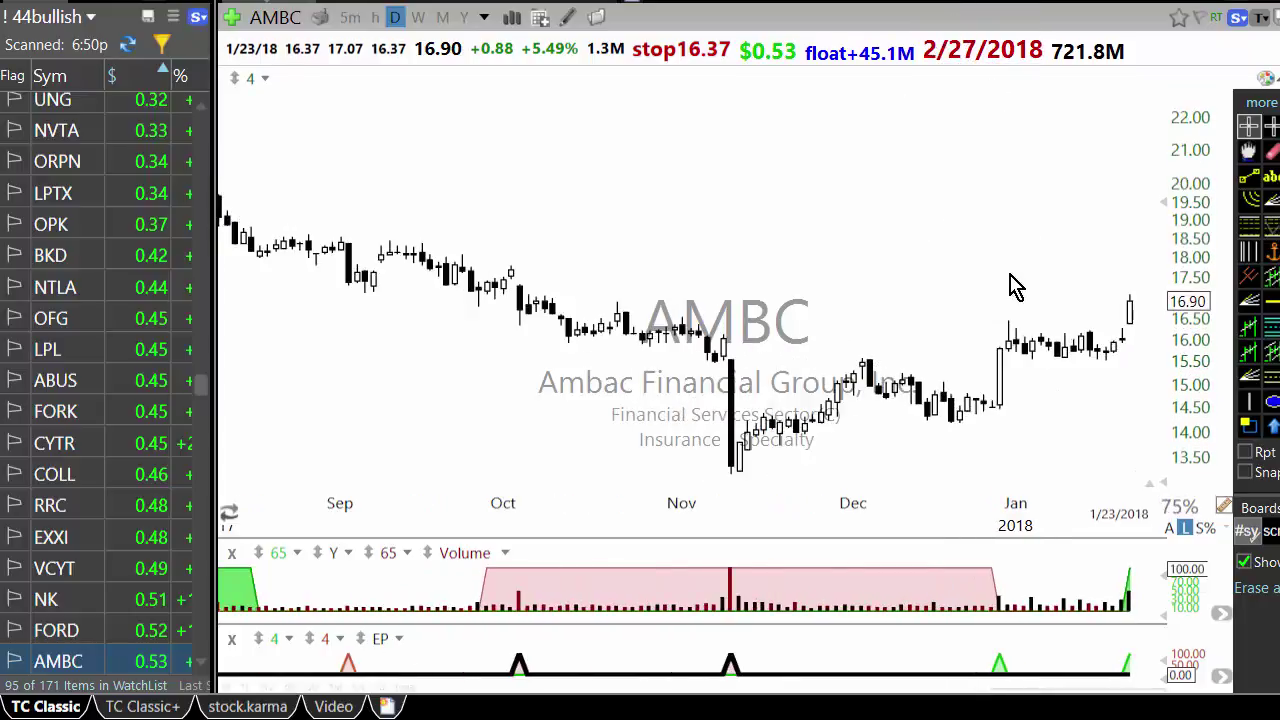
scroll(1110, 540, "up", 1)
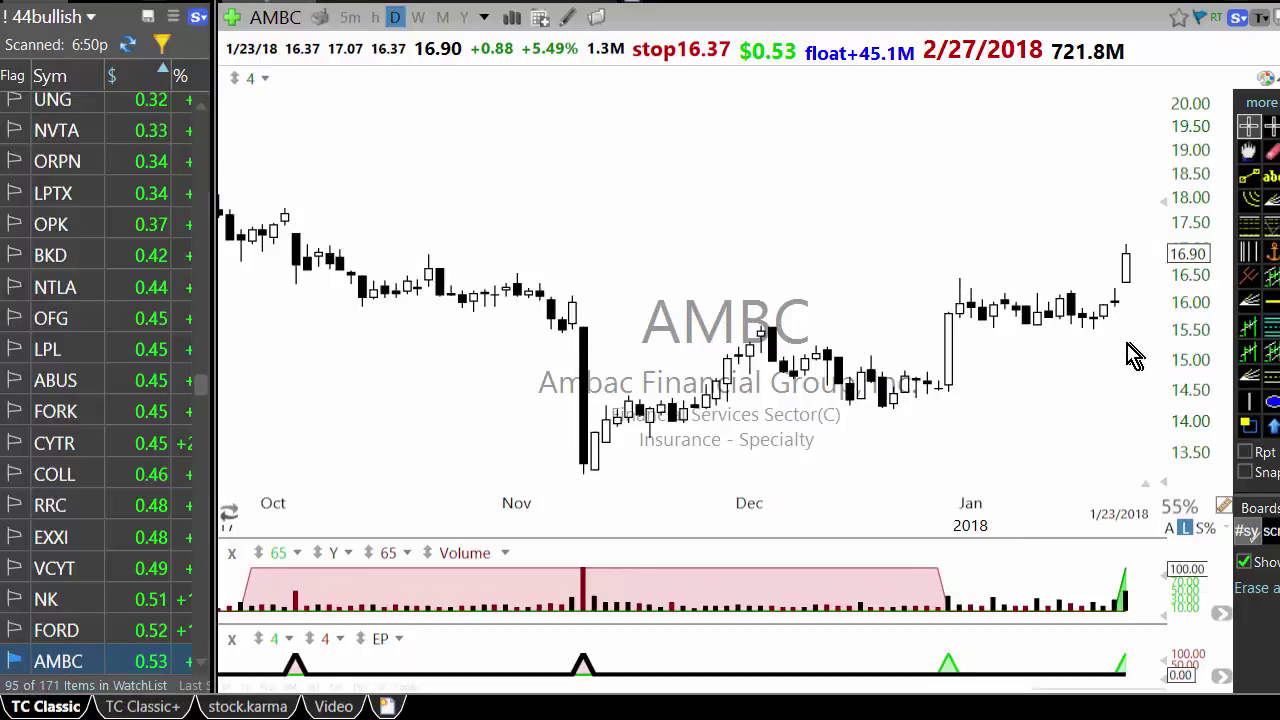
Step: Continue past RVLT to examine BVXV's longer price history and January run-up, and move on to MNTX
scroll(1128, 365, "down", 1)
key("space")
key("space")
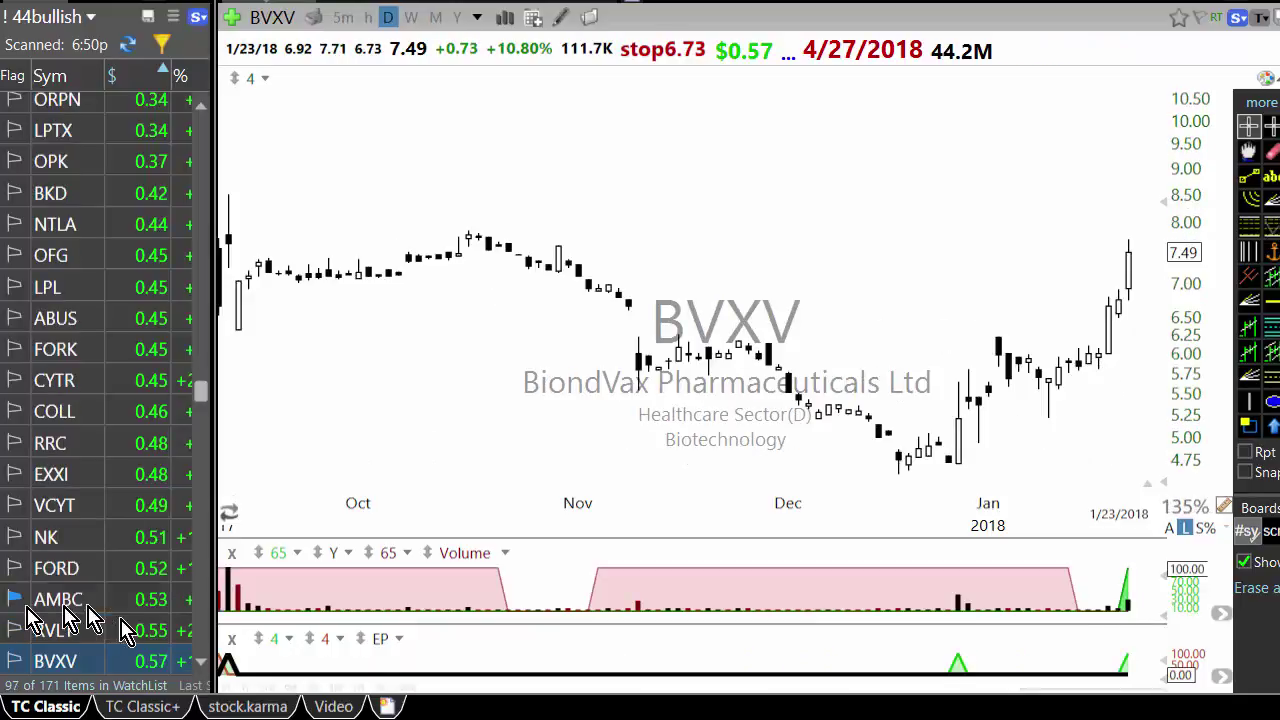
scroll(300, 535, "up", 1)
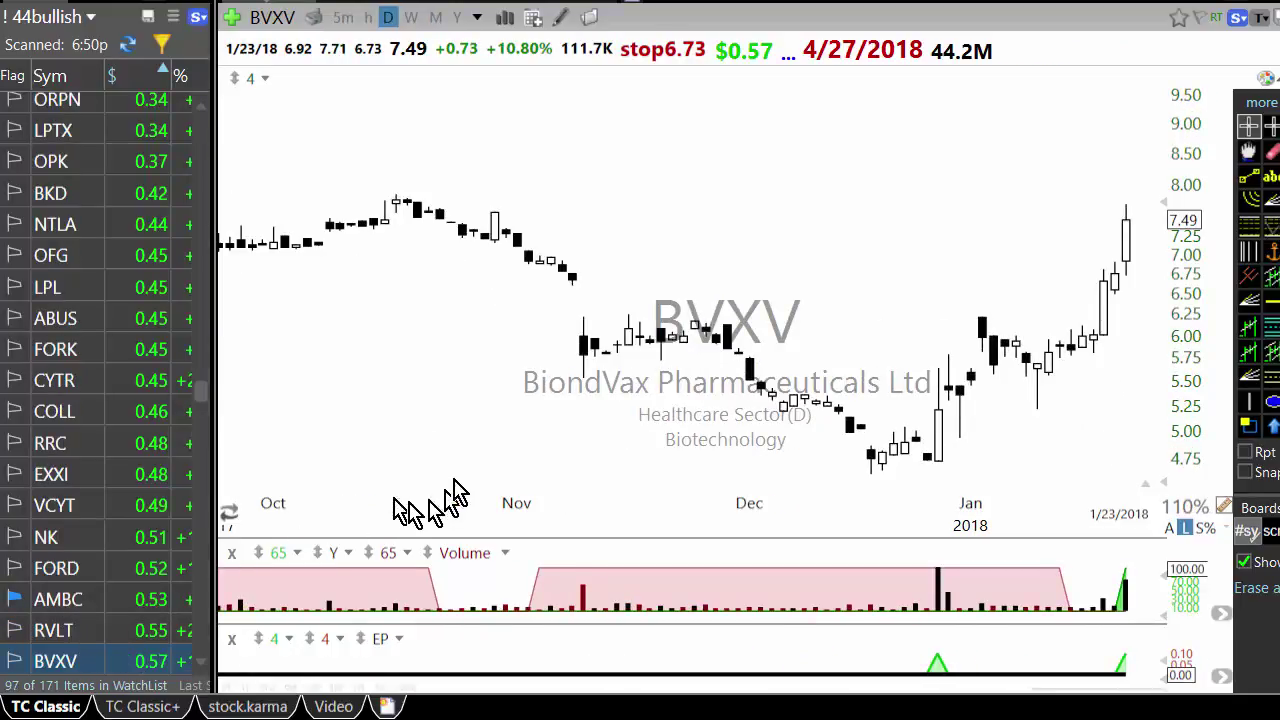
scroll(490, 482, "down", 1)
key("space")
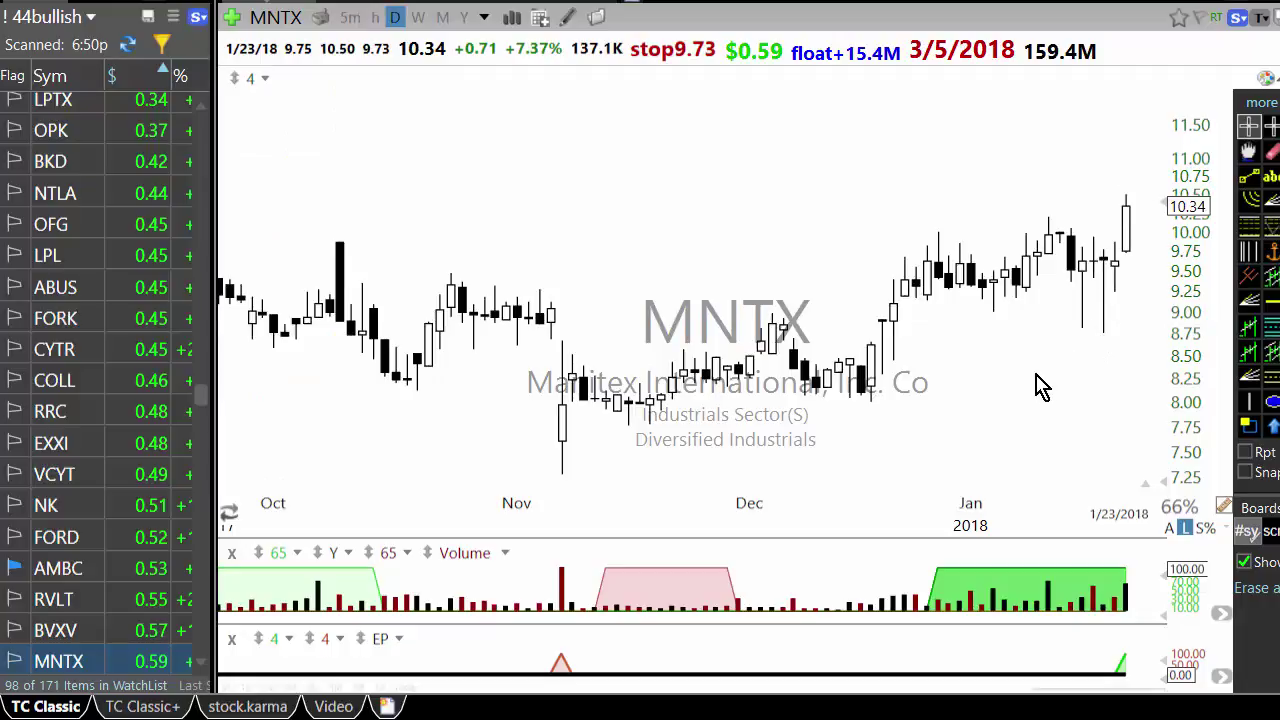
Step: Review the charts after MNTX, from TBK through AR to FATE, and return to ACMR
key("space")
key("space")
key("space")
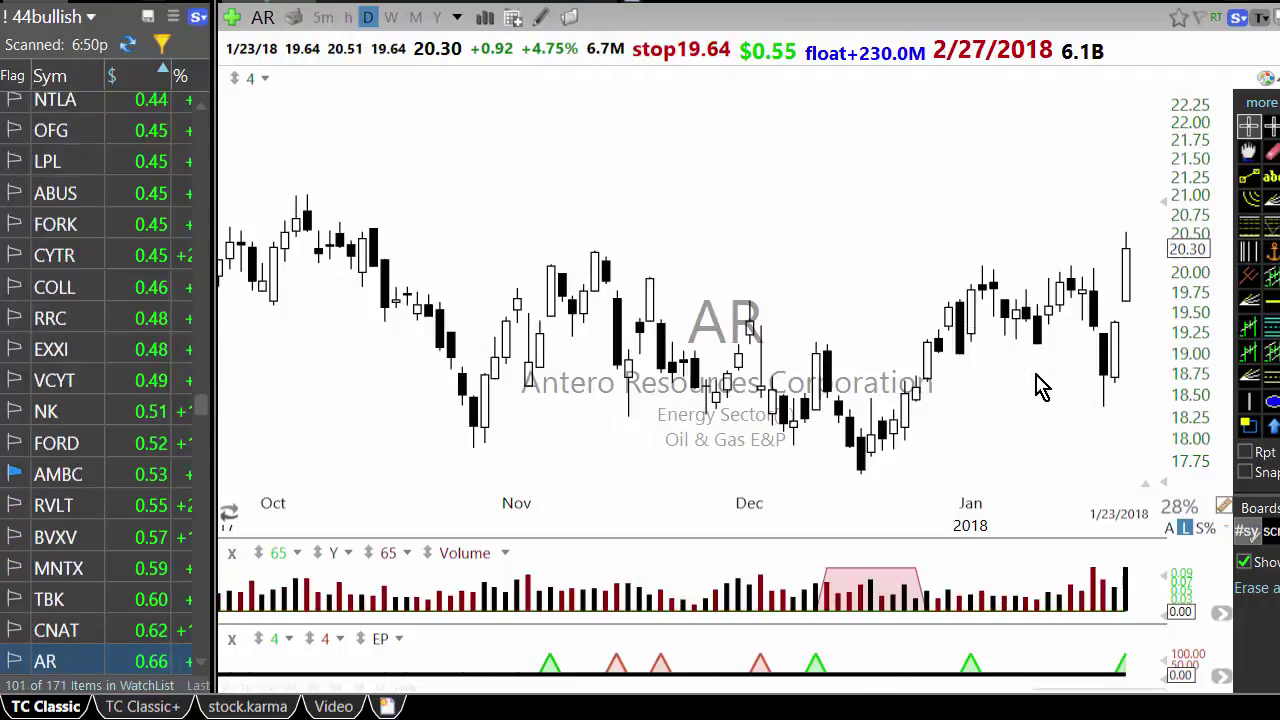
key("space")
key("space")
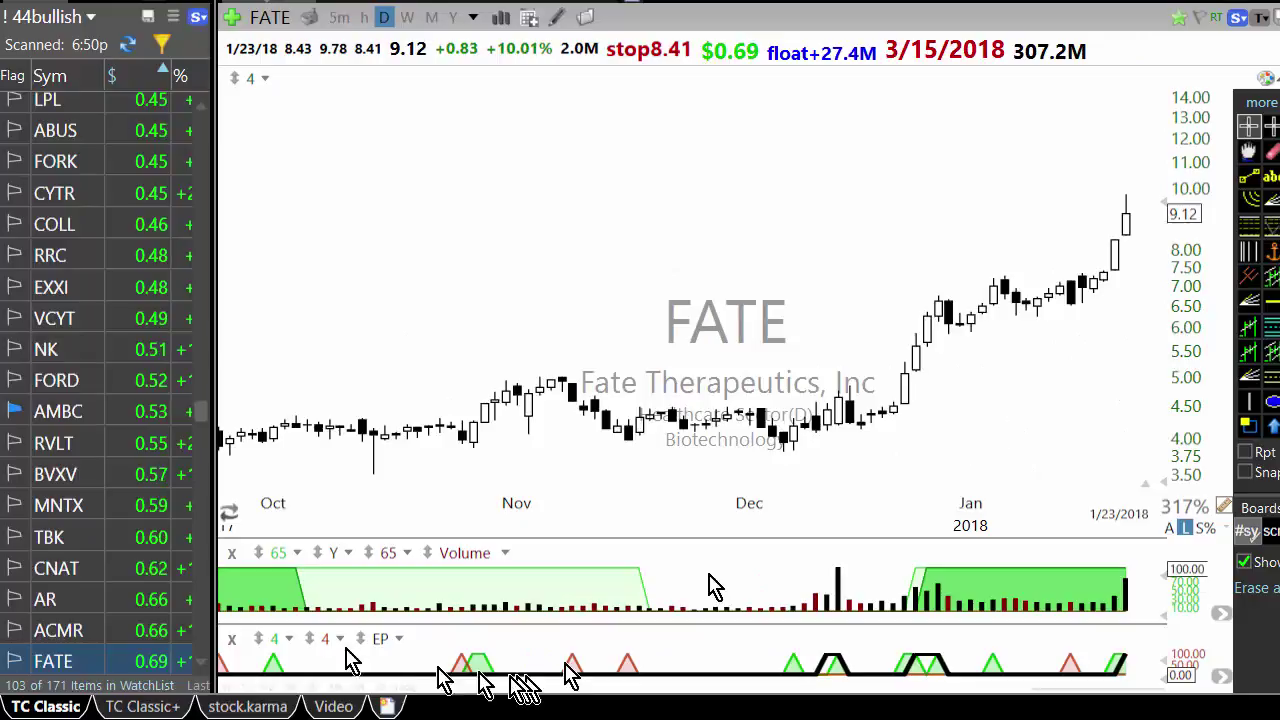
left_click(158, 632)
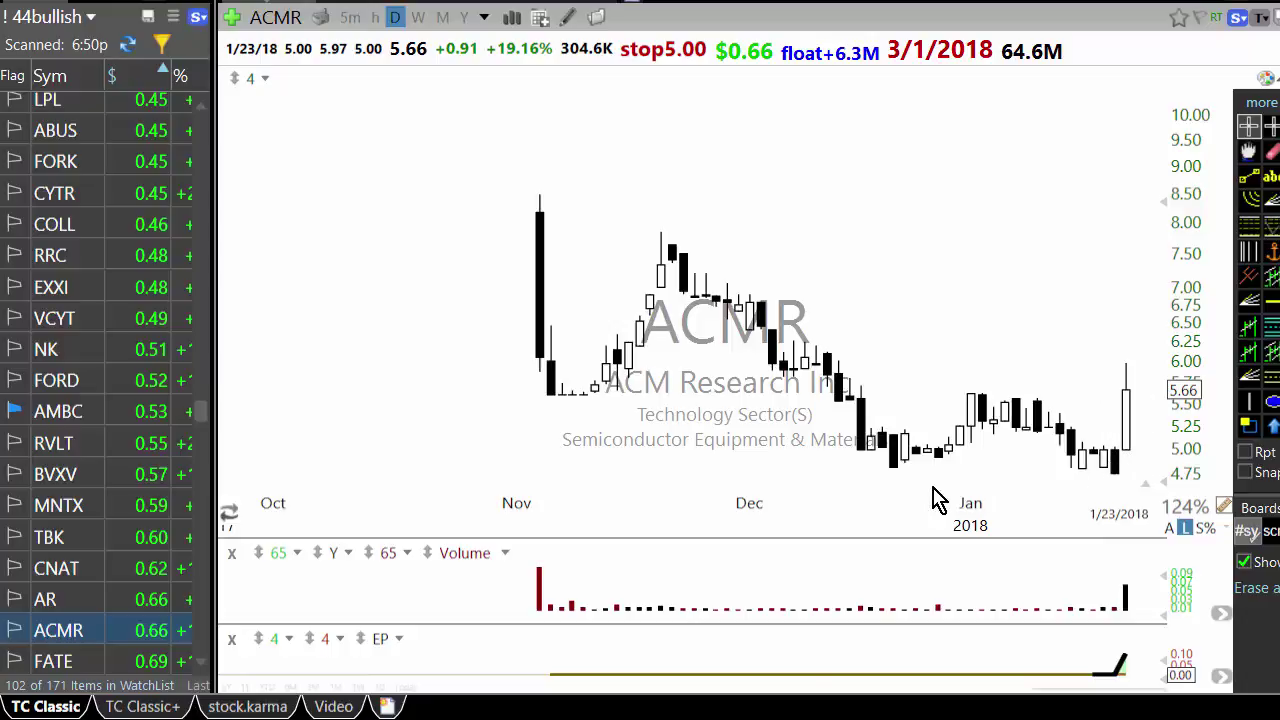
Step: Review the watchlist charts from FATE and VUZI through EC and SVVC to DWSN
key("space")
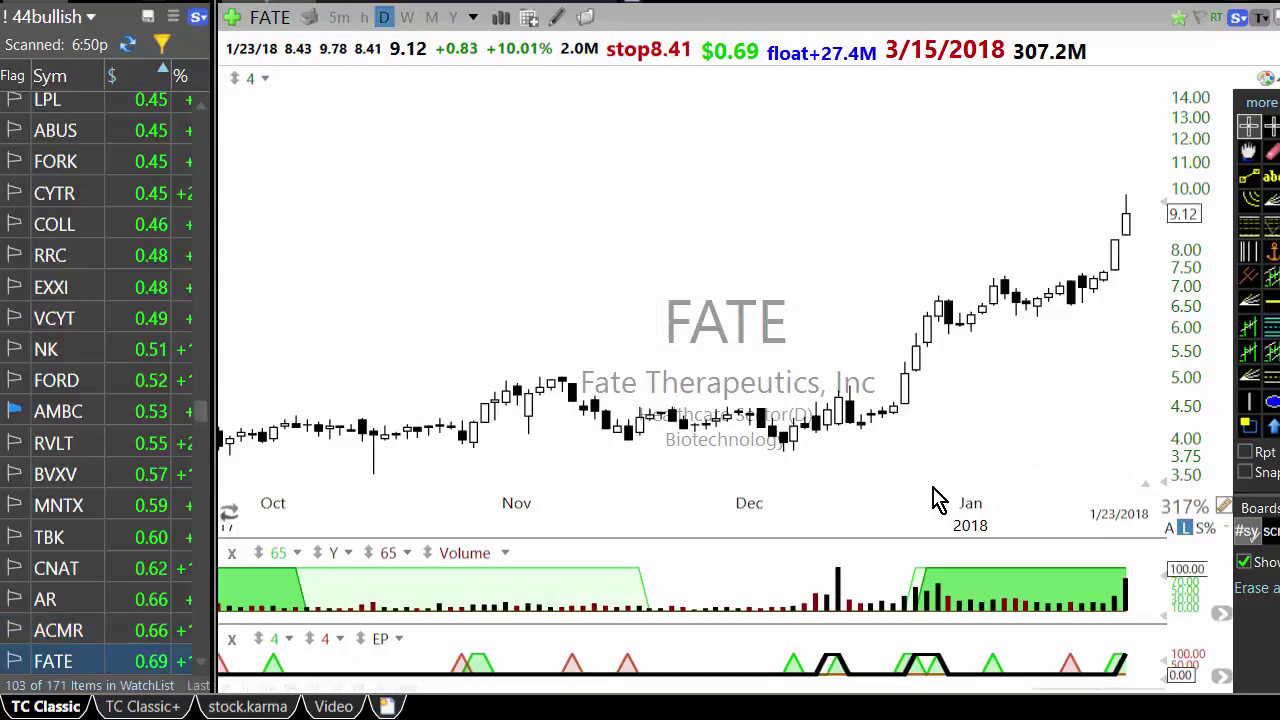
key("space")
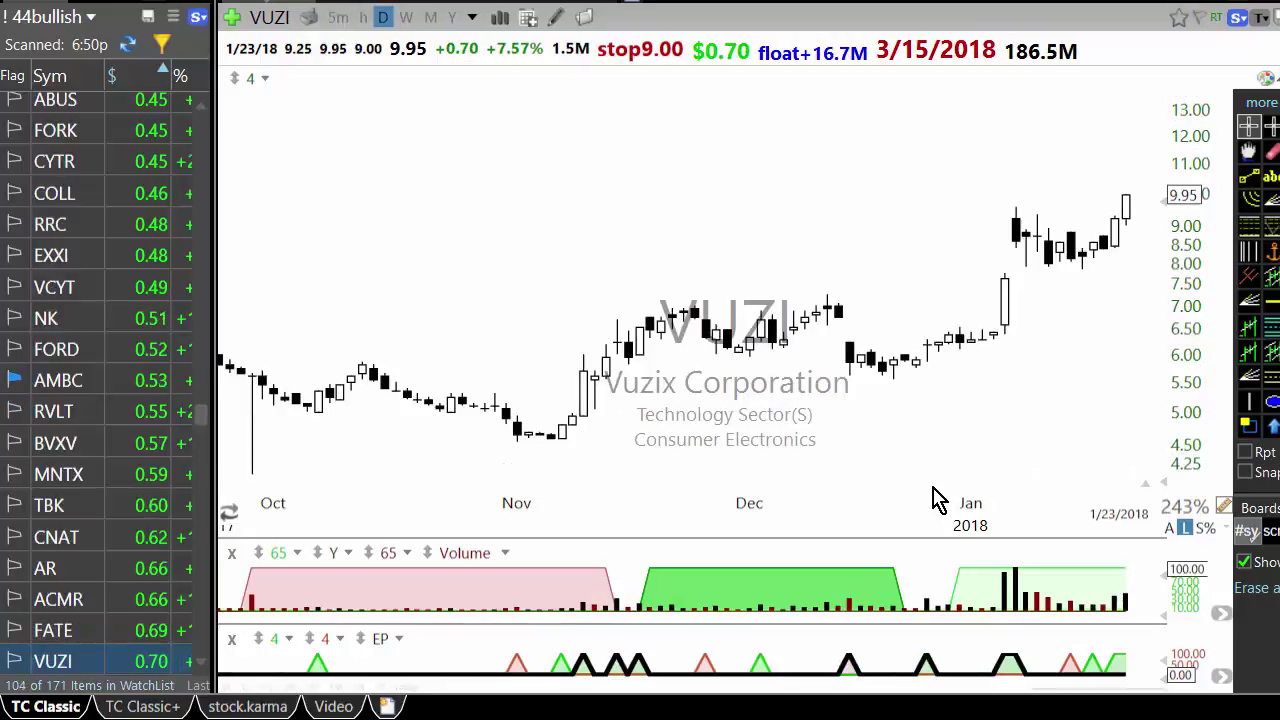
key("space")
key("space")
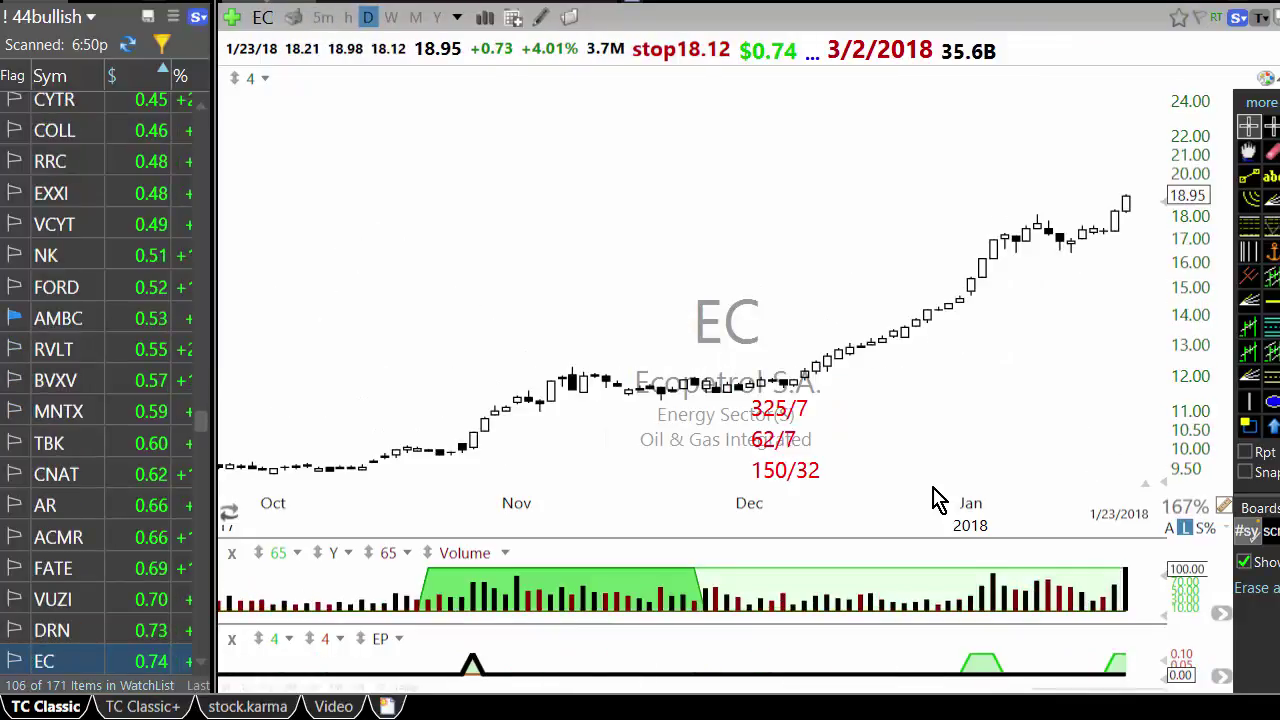
key("space")
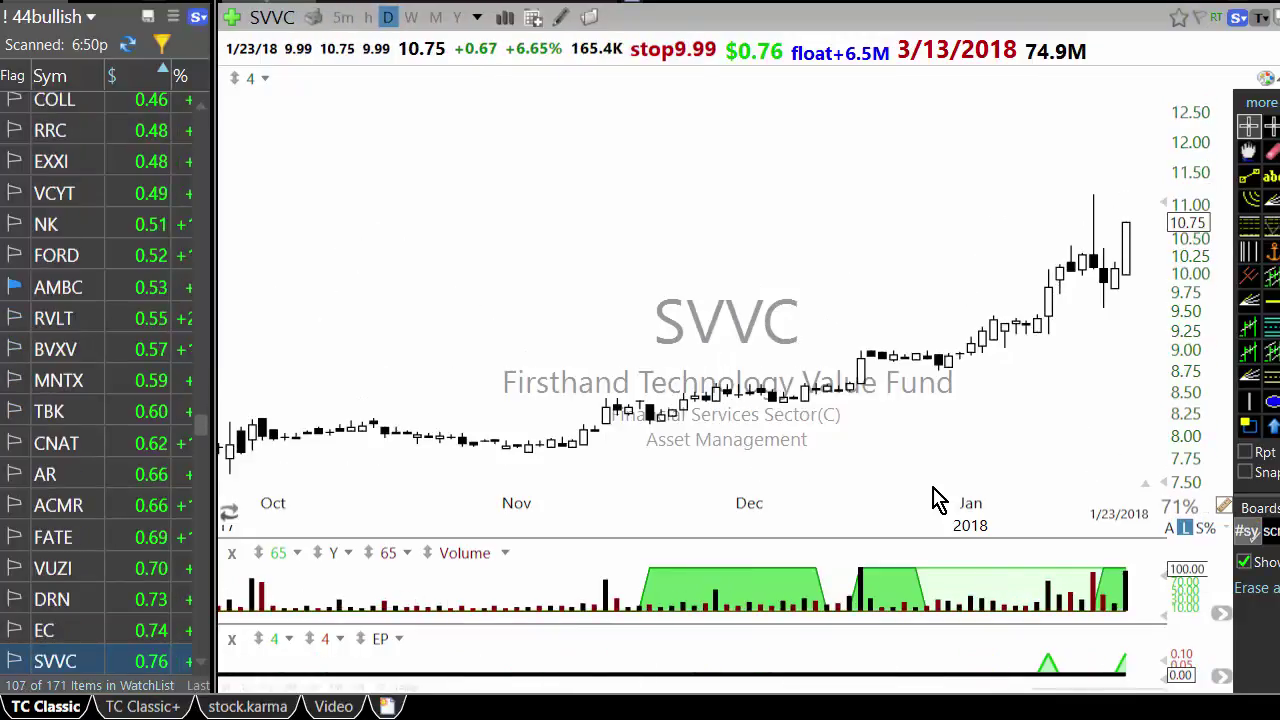
key("space")
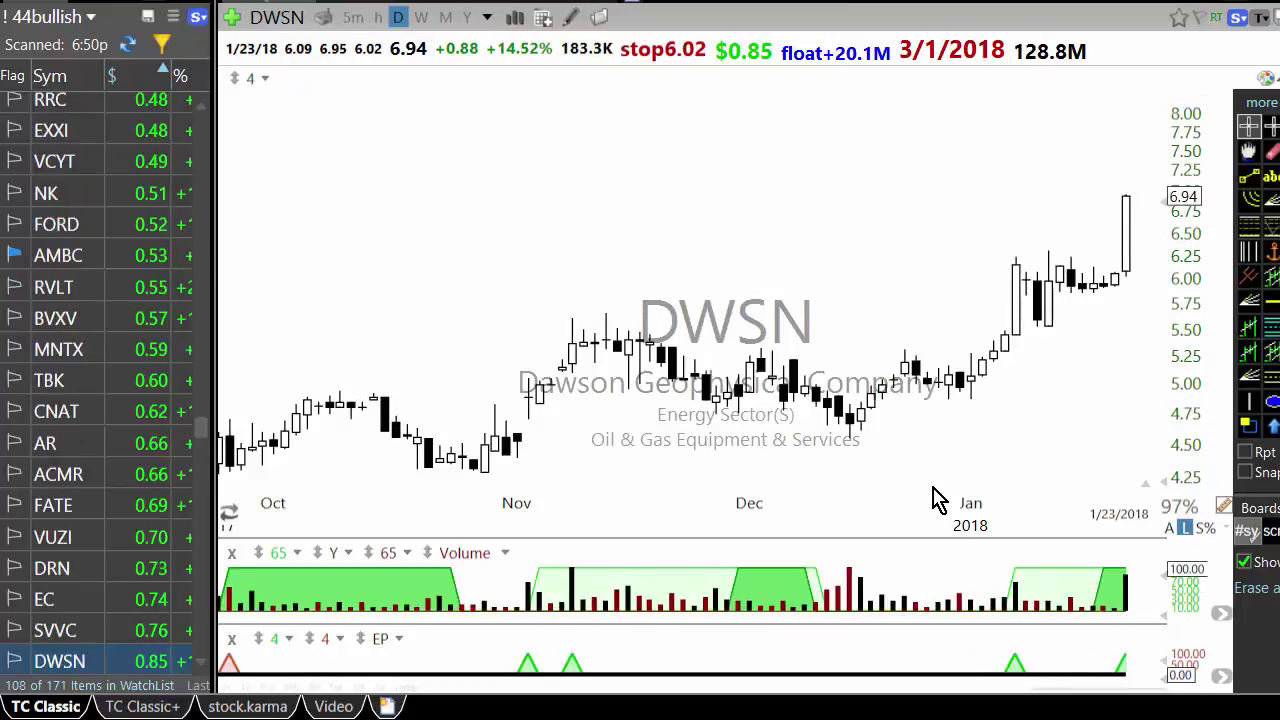
Step: Inspect DWSN's price and volume data for the 1/18/18, 1/19/18 and 1/22/18 bars before the breakout
left_click(1103, 283)
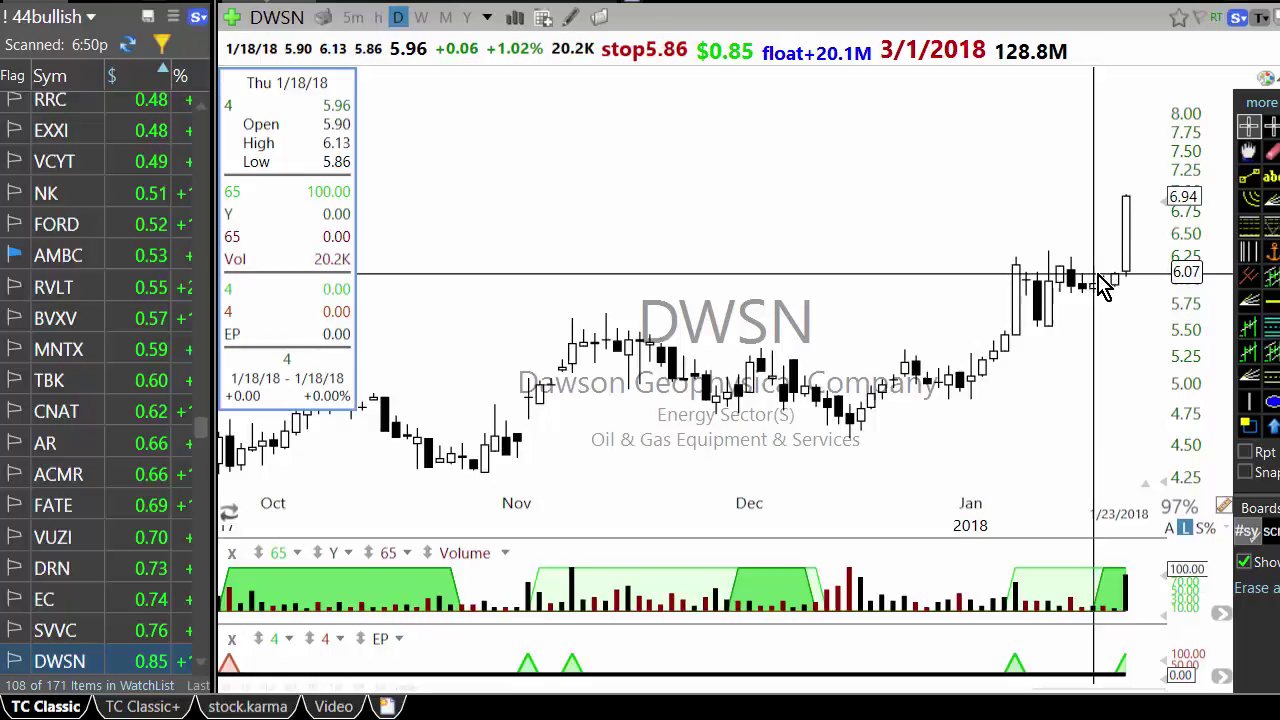
left_click(1107, 285)
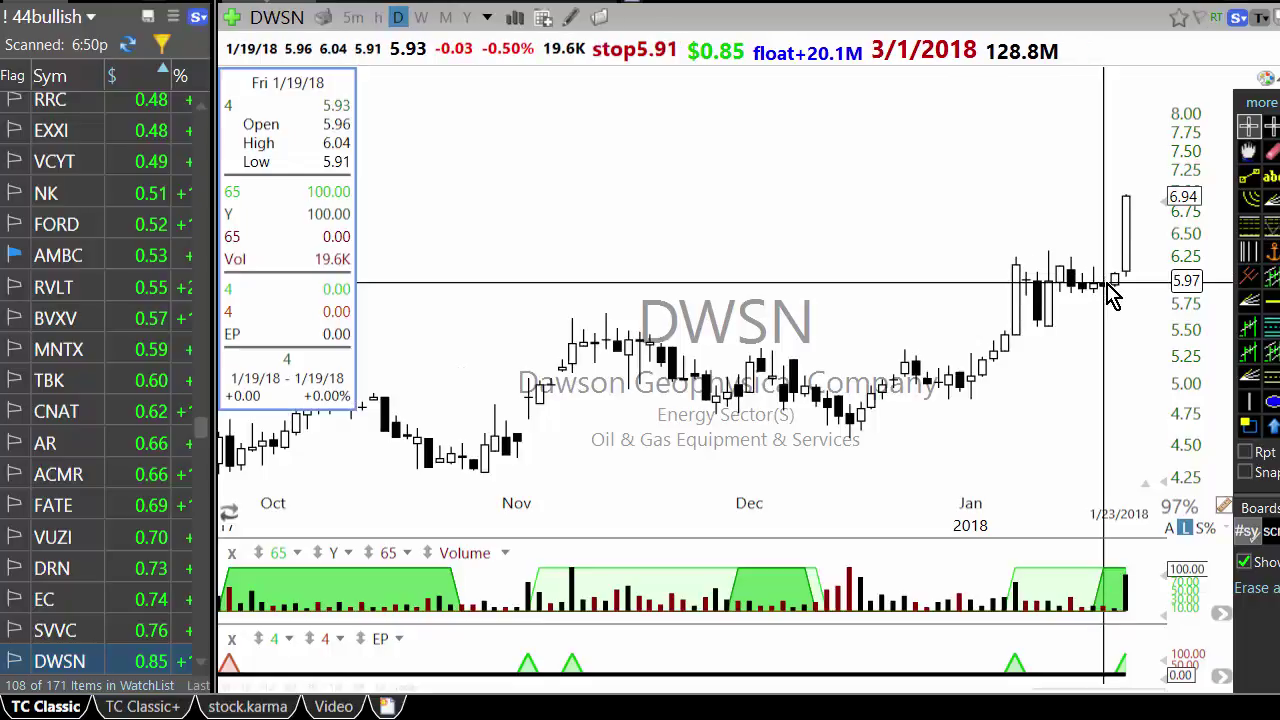
left_click(1113, 286)
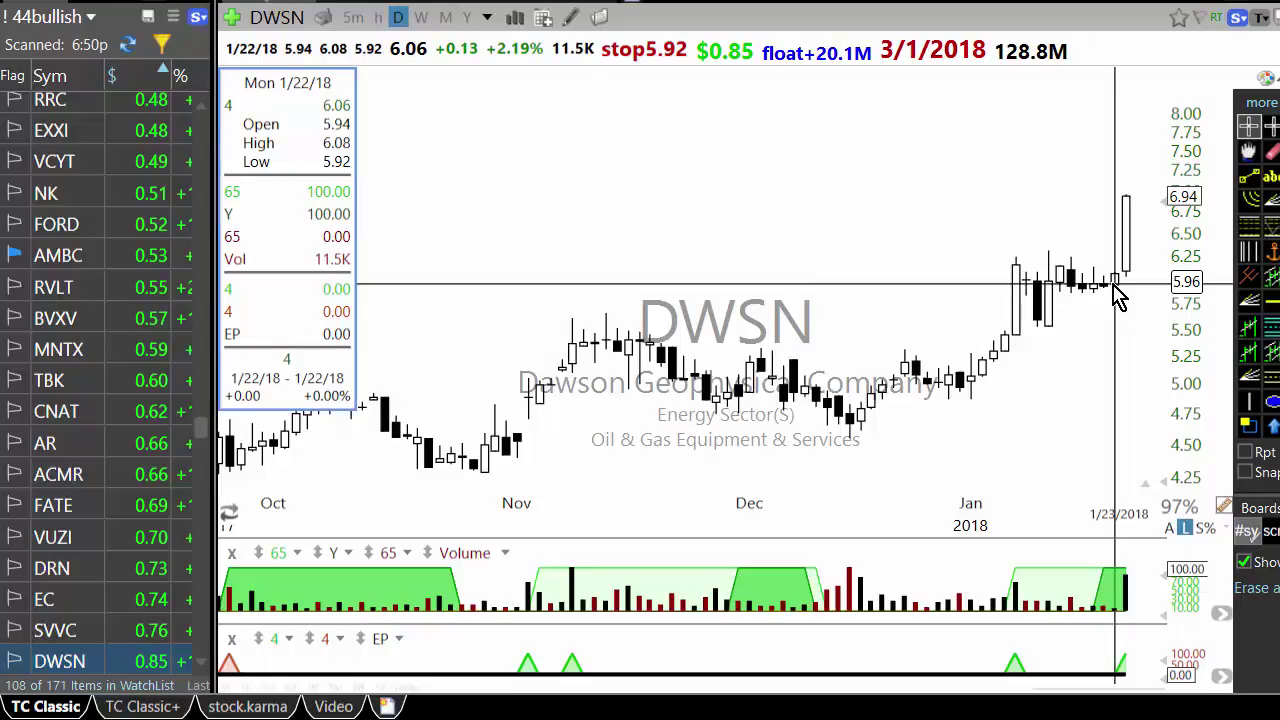
Step: Review the charts from YINN through INO to EVTC, and go back to IMMU to examine its latest bars
key("space")
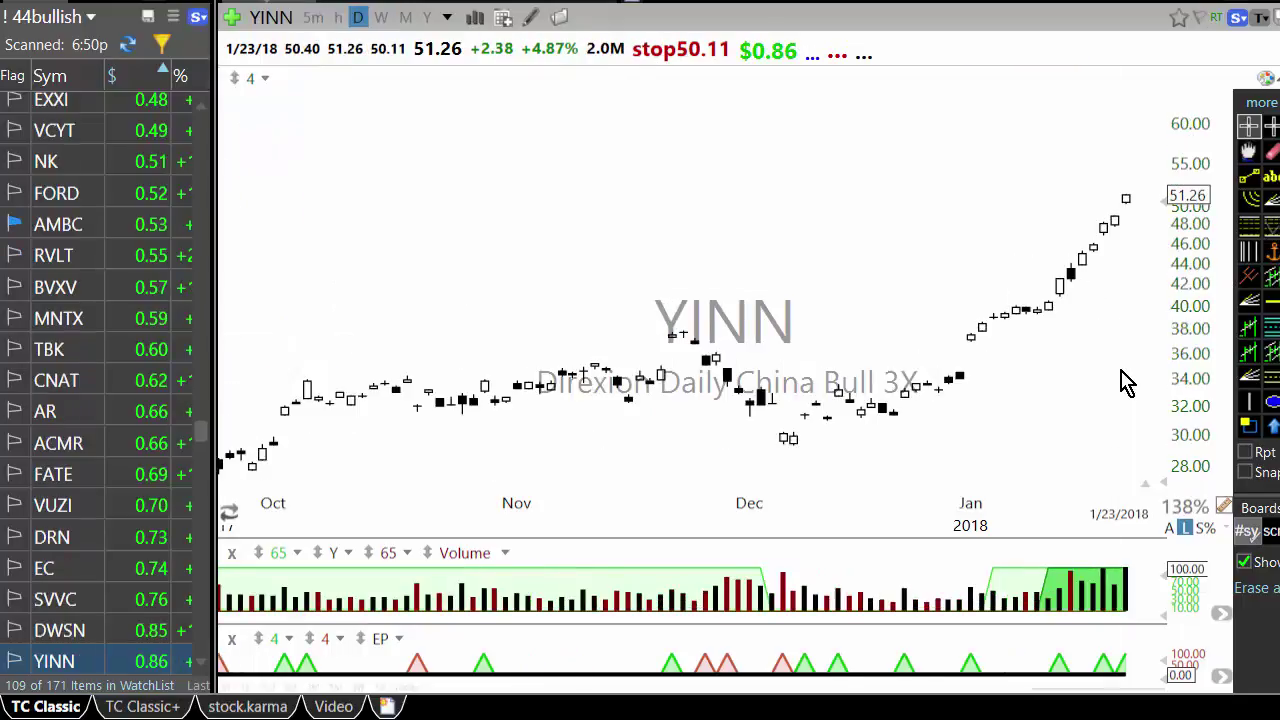
key("space")
key("space")
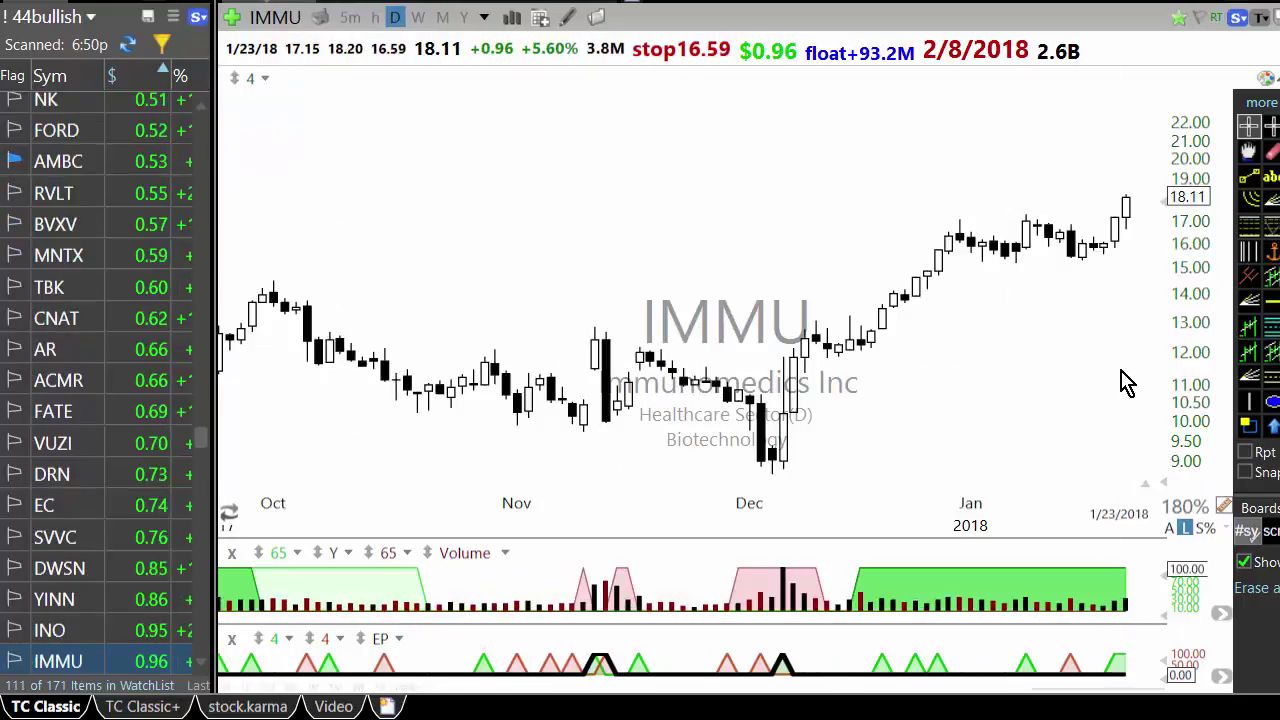
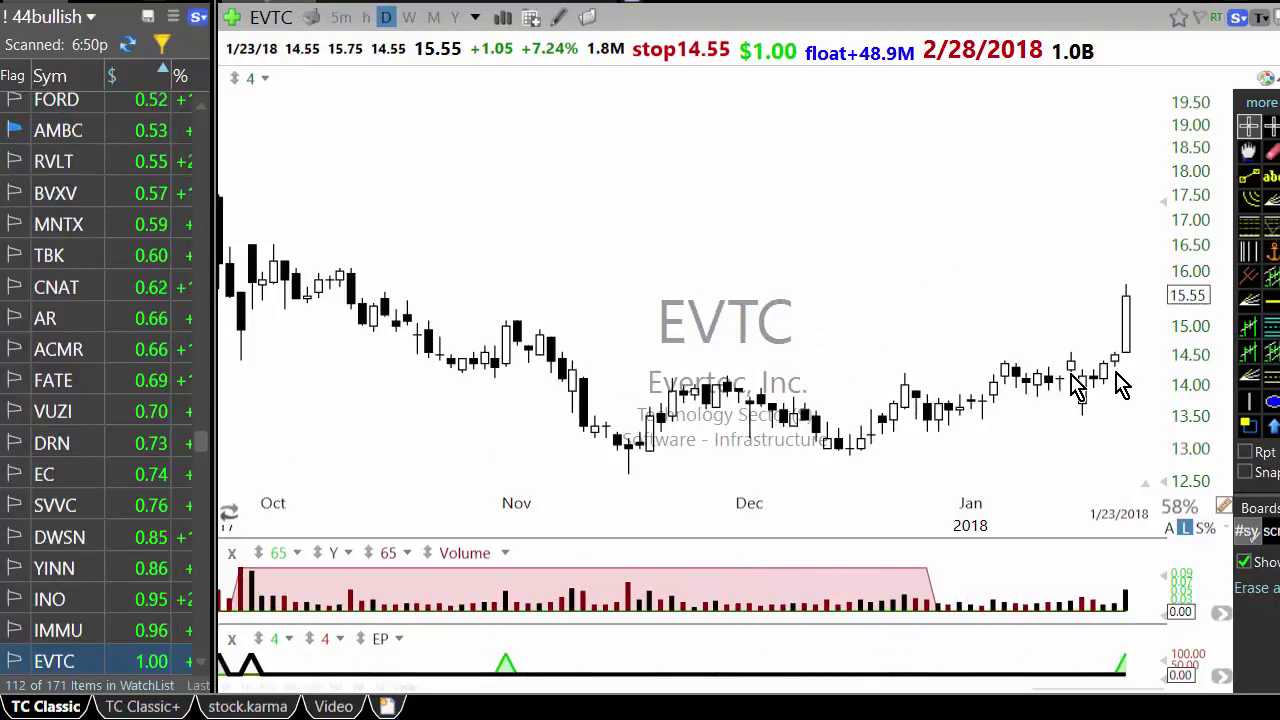
left_click(115, 632)
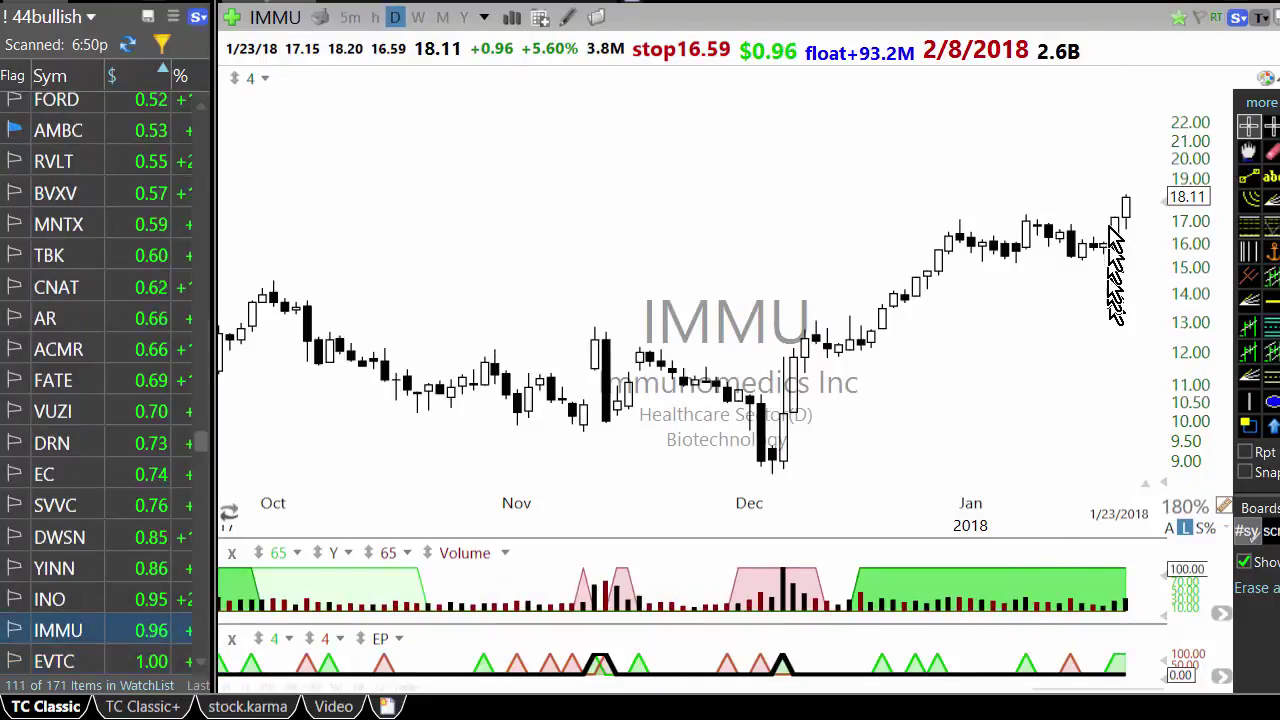
Step: Continue past EVTC to SAIL and examine its recent daily bars more closely
key("Down")
key("Down")
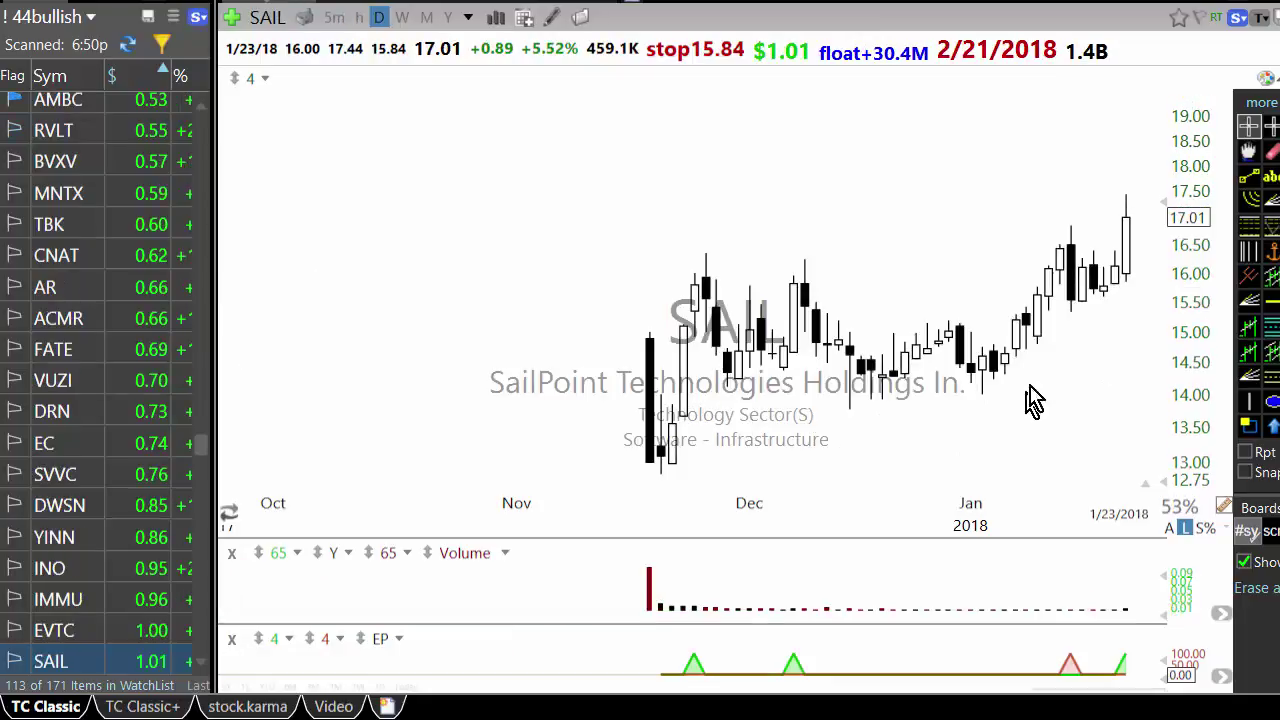
scroll(1054, 366, "up", 2)
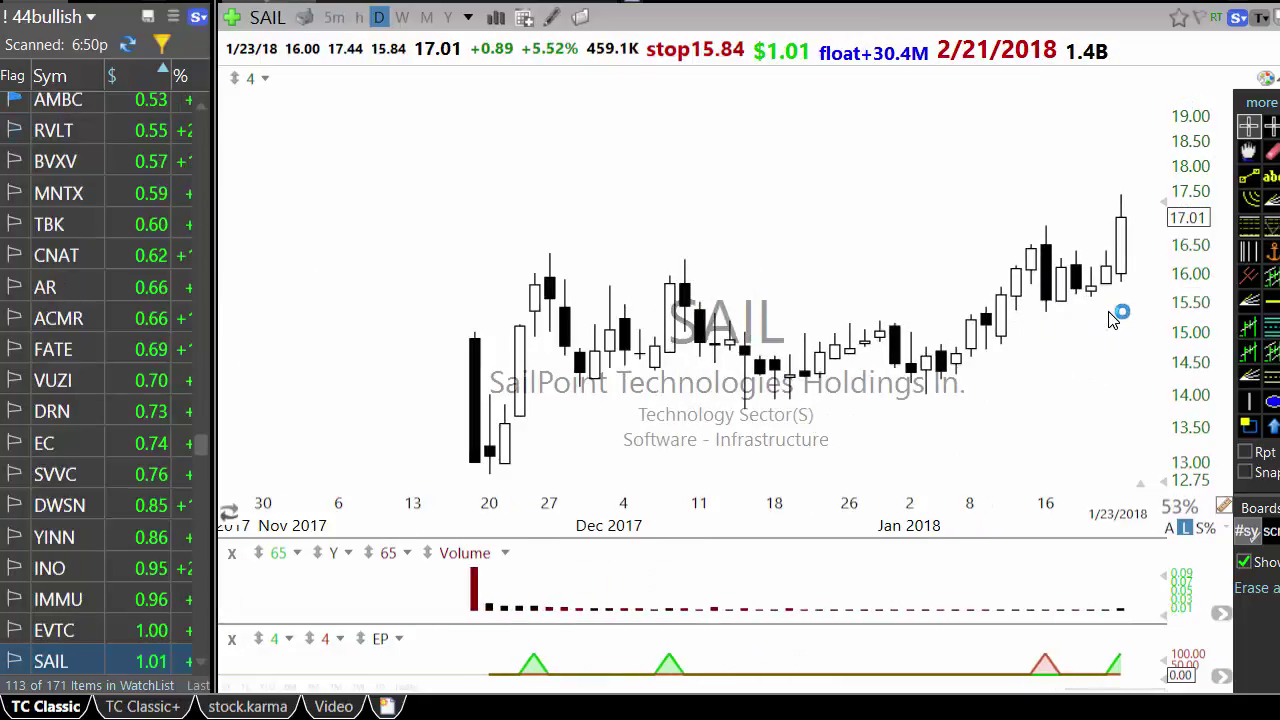
scroll(1115, 318, "down", 1)
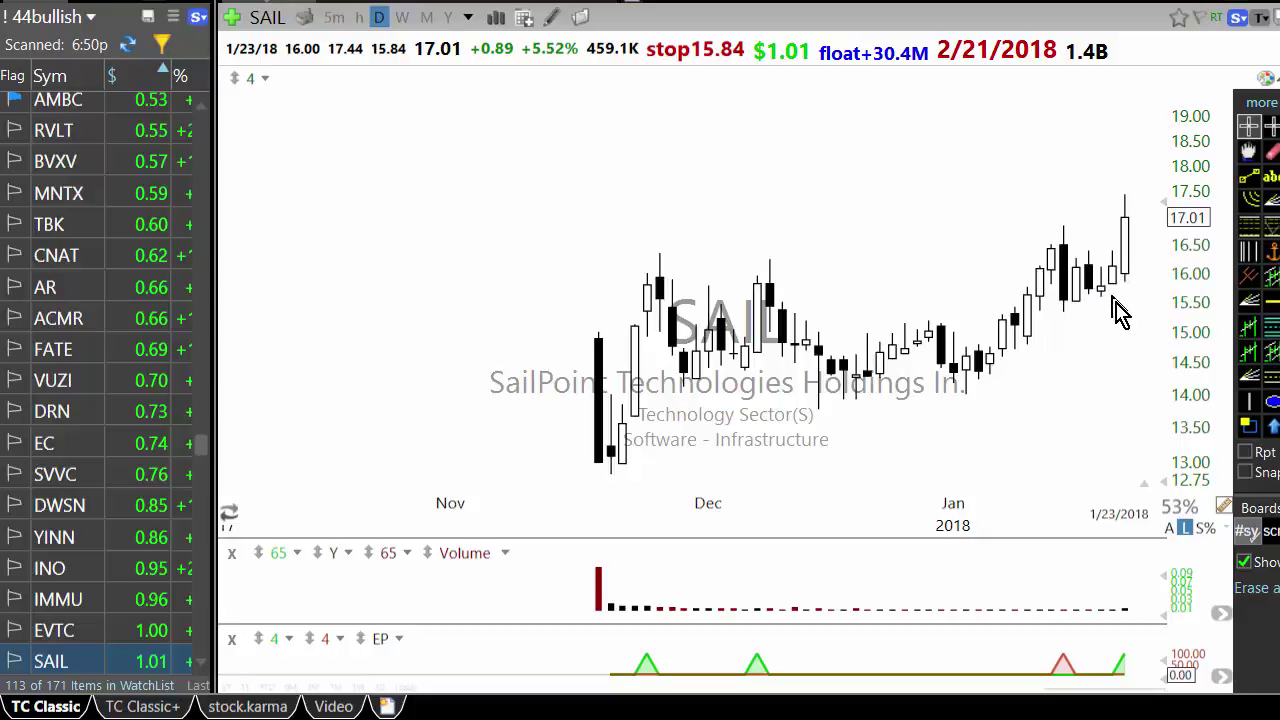
Step: Review the charts after SAIL, from FIVN and CENT through JNUG and TMST to FOSL
key("space")
key("space")
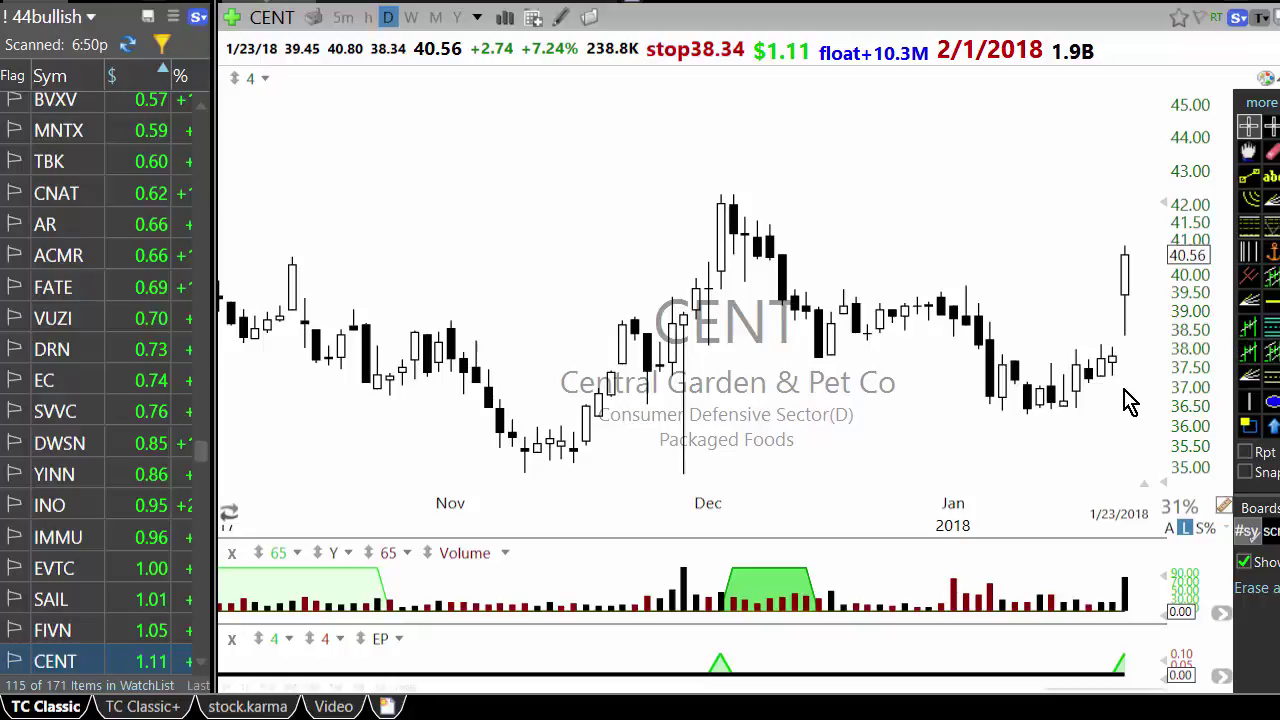
key("space")
key("space")
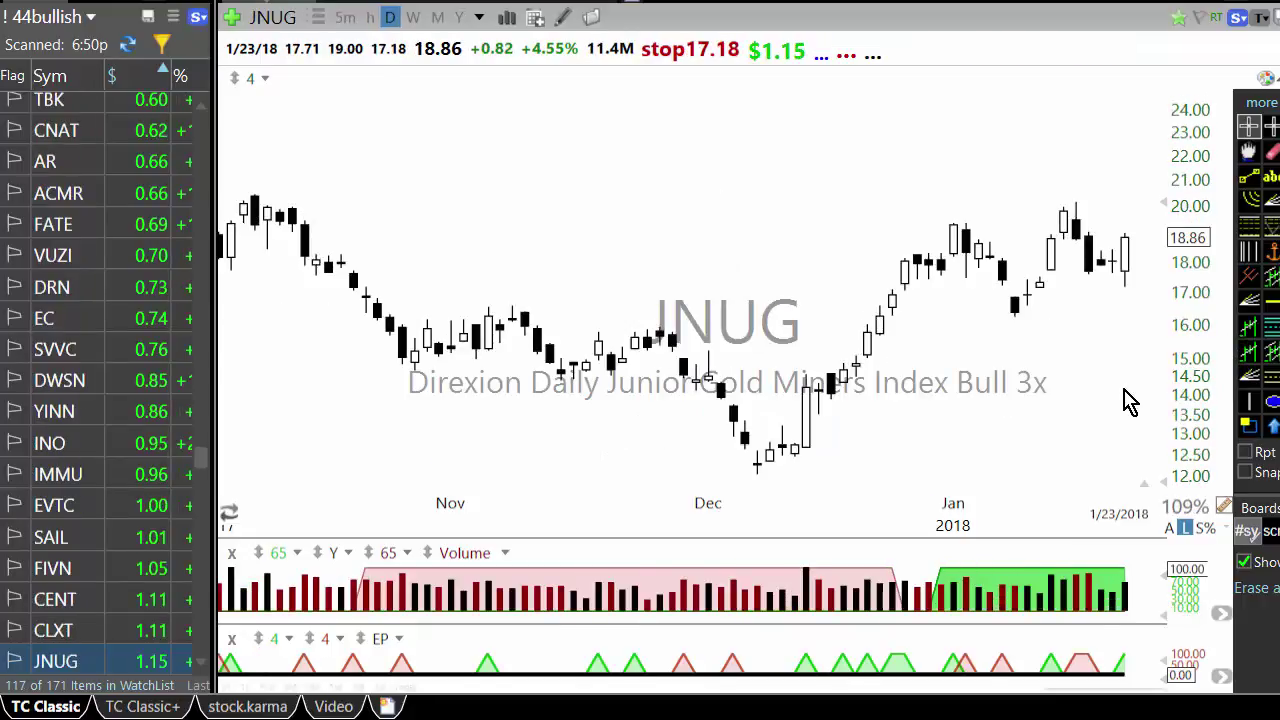
key("space")
key("space")
key("space")
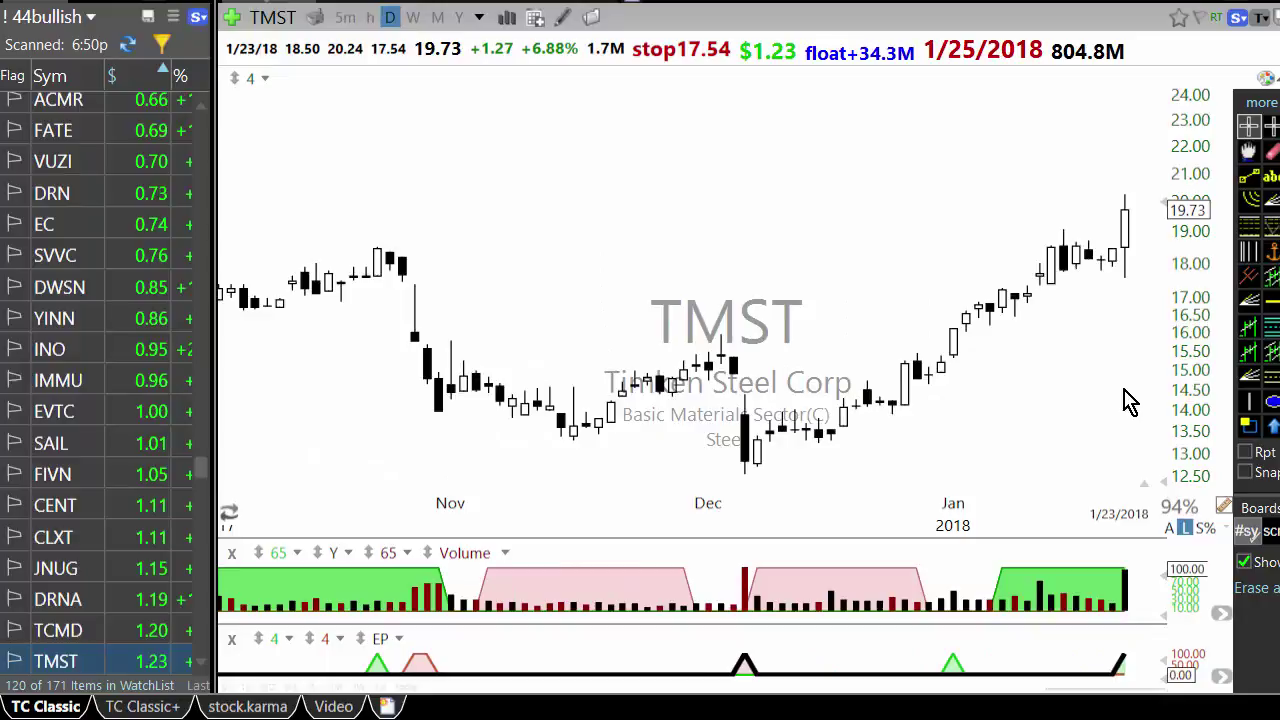
key("space")
key("space")
key("space")
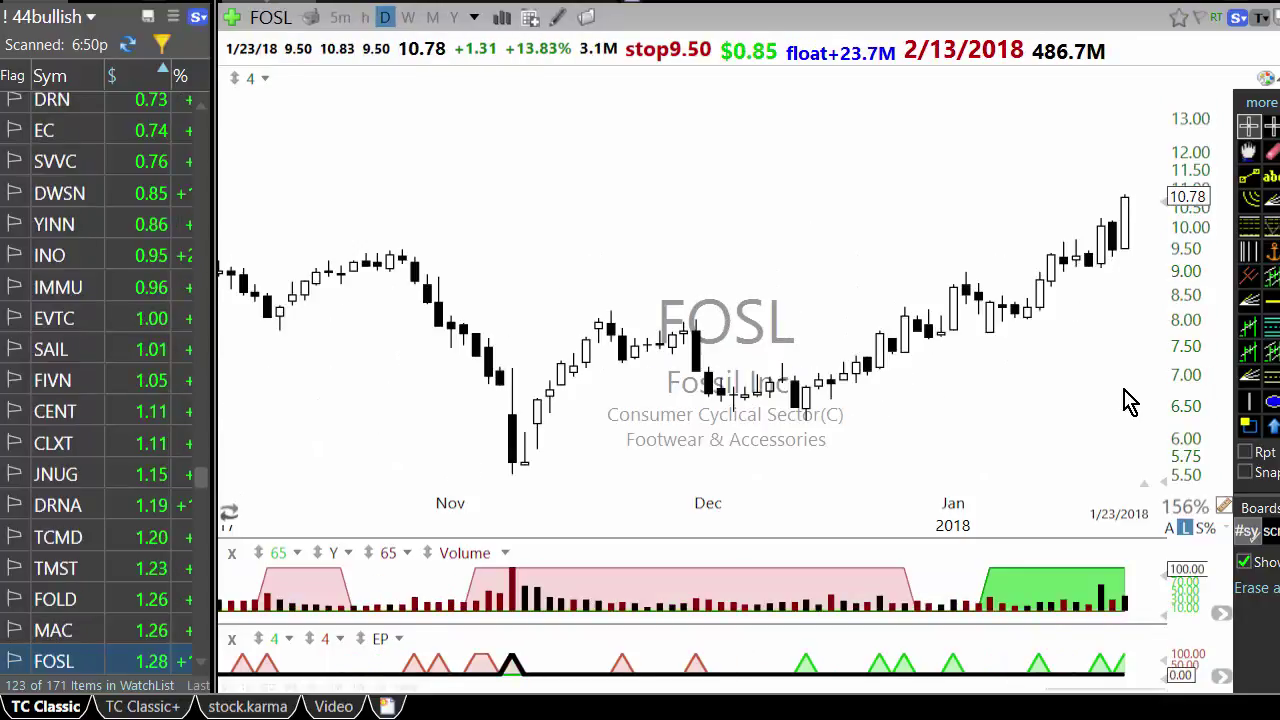
Step: Open LX's chart, move its red 700/37 text note below the January bars, and examine the note and the early-January run-up
key("space")
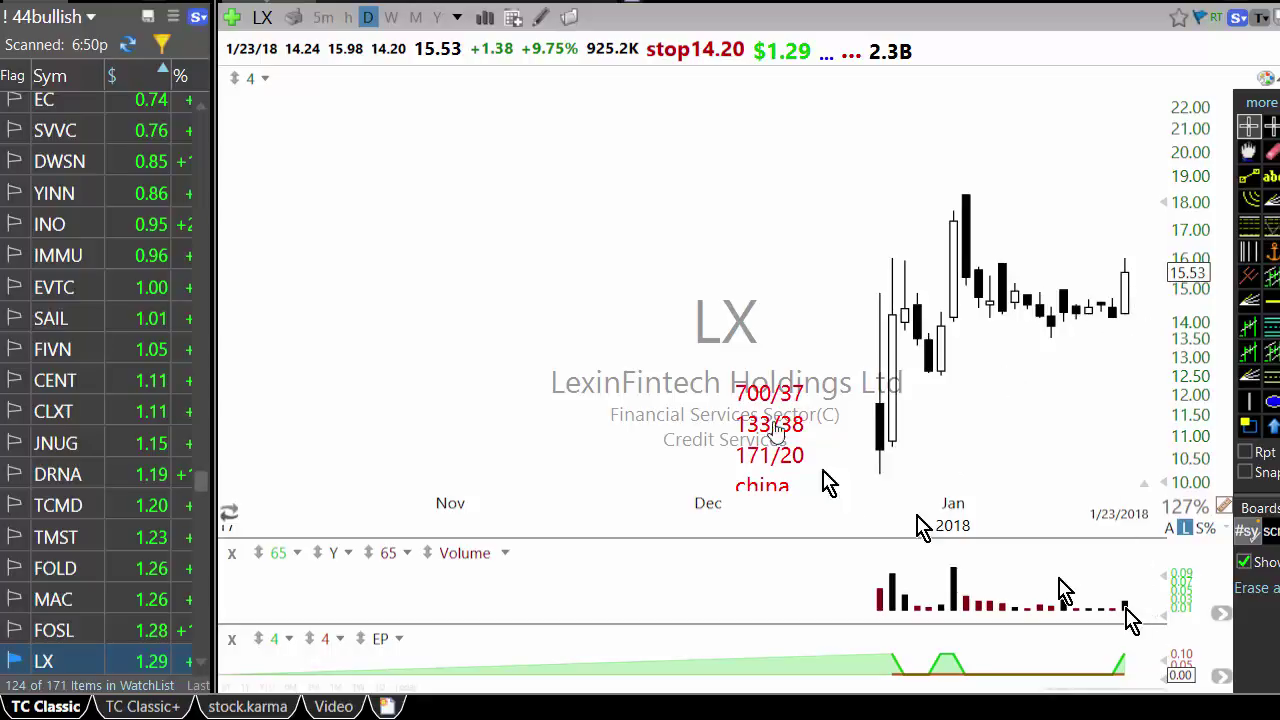
left_click_drag(780, 445, 1061, 421)
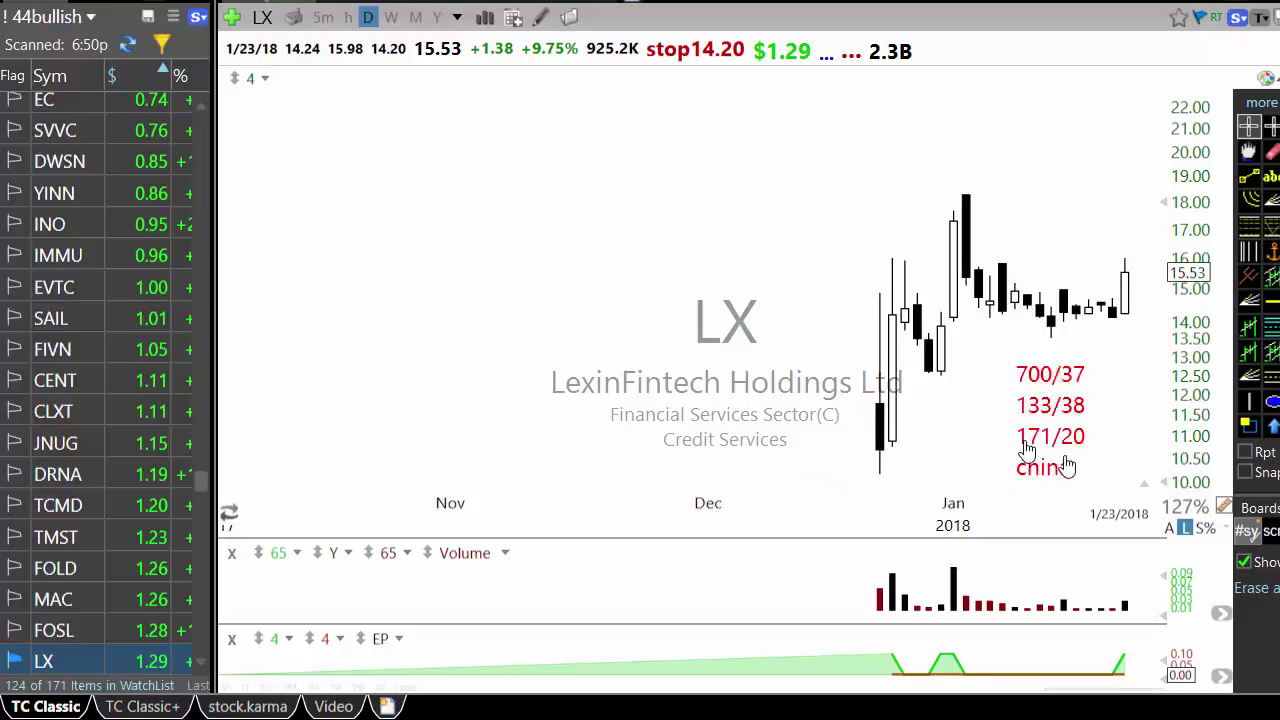
mouse_move(1030, 381)
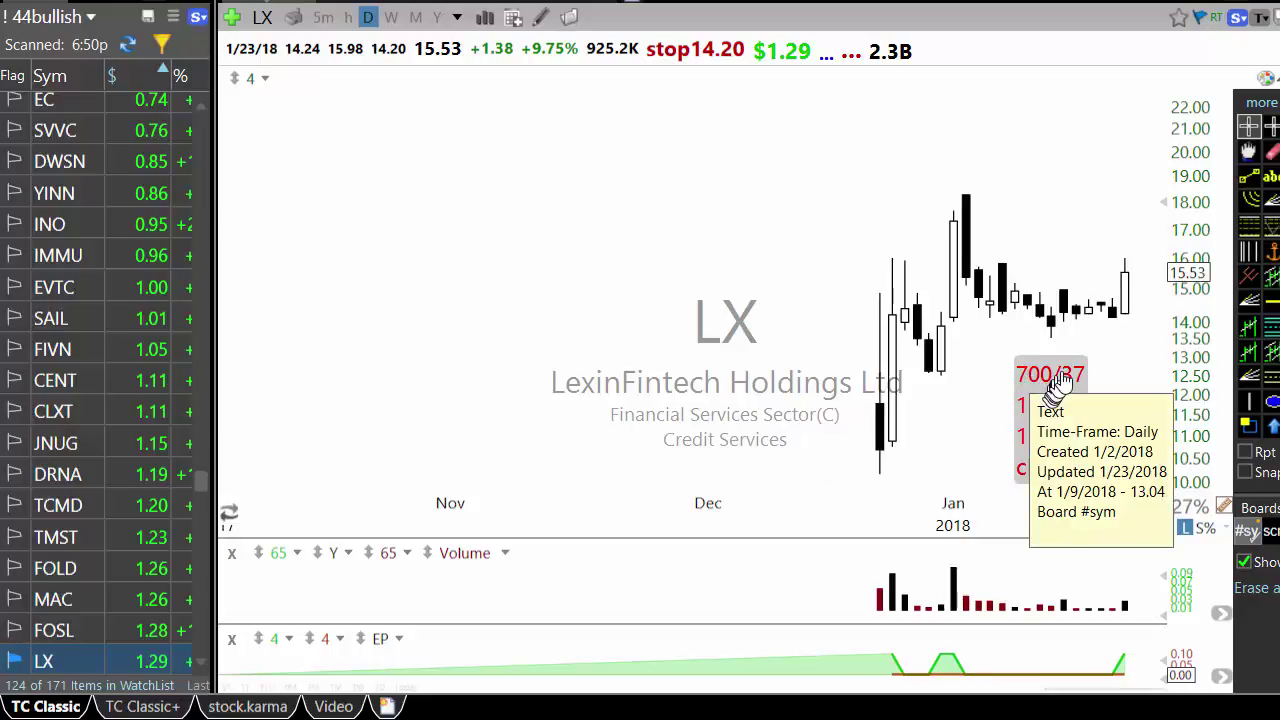
mouse_move(1037, 488)
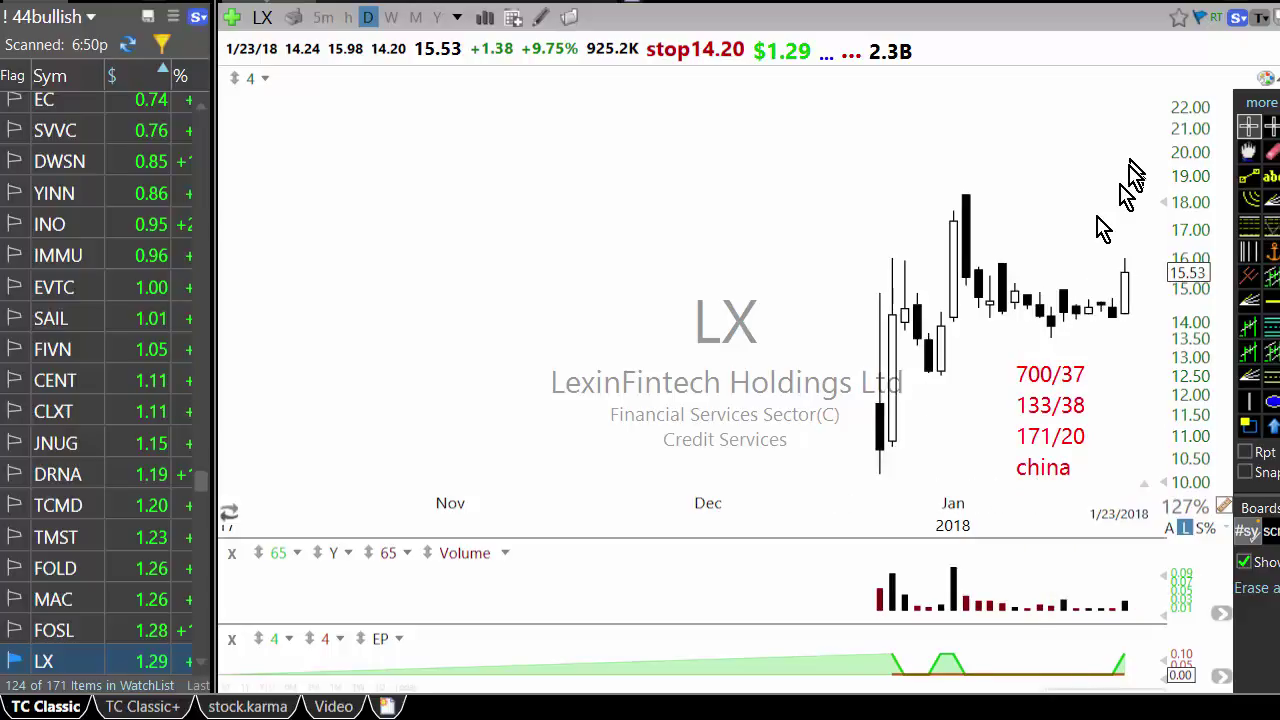
left_click(945, 360)
left_click_drag(943, 345, 966, 205)
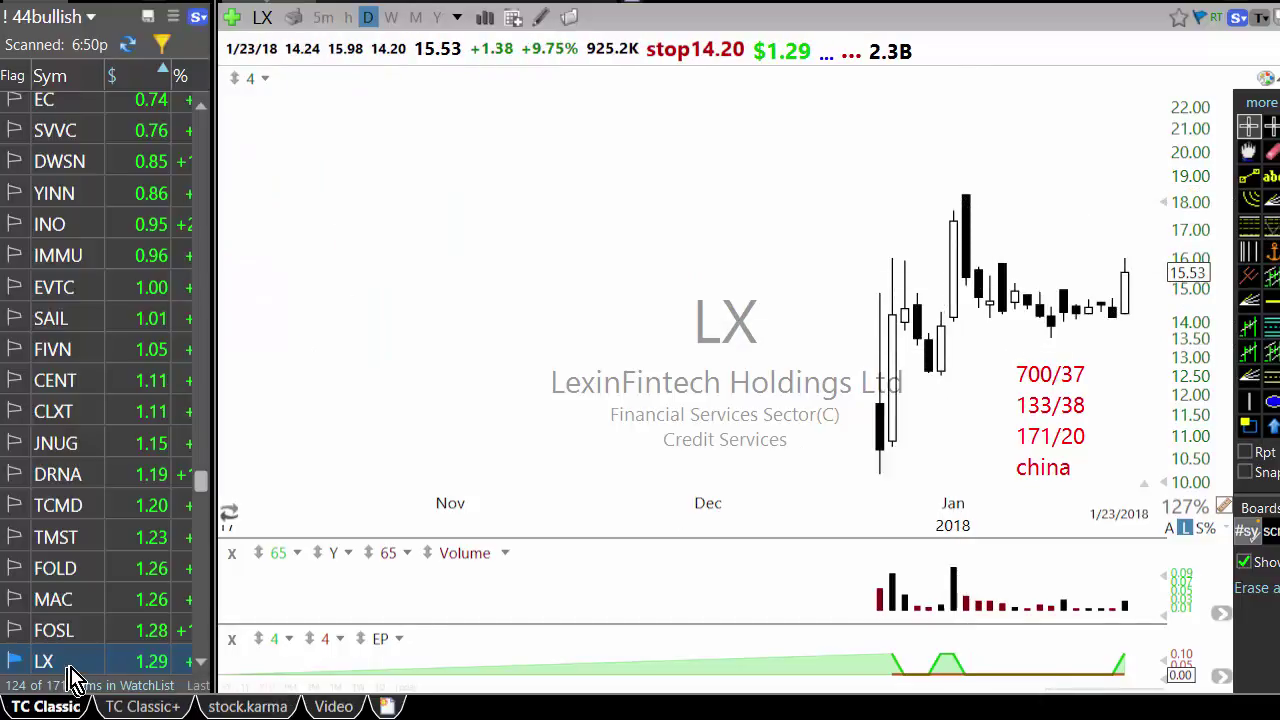
Step: Review the charts after LX, from ALDR and ACAD through OILU, and return to HMNY
key("Down")
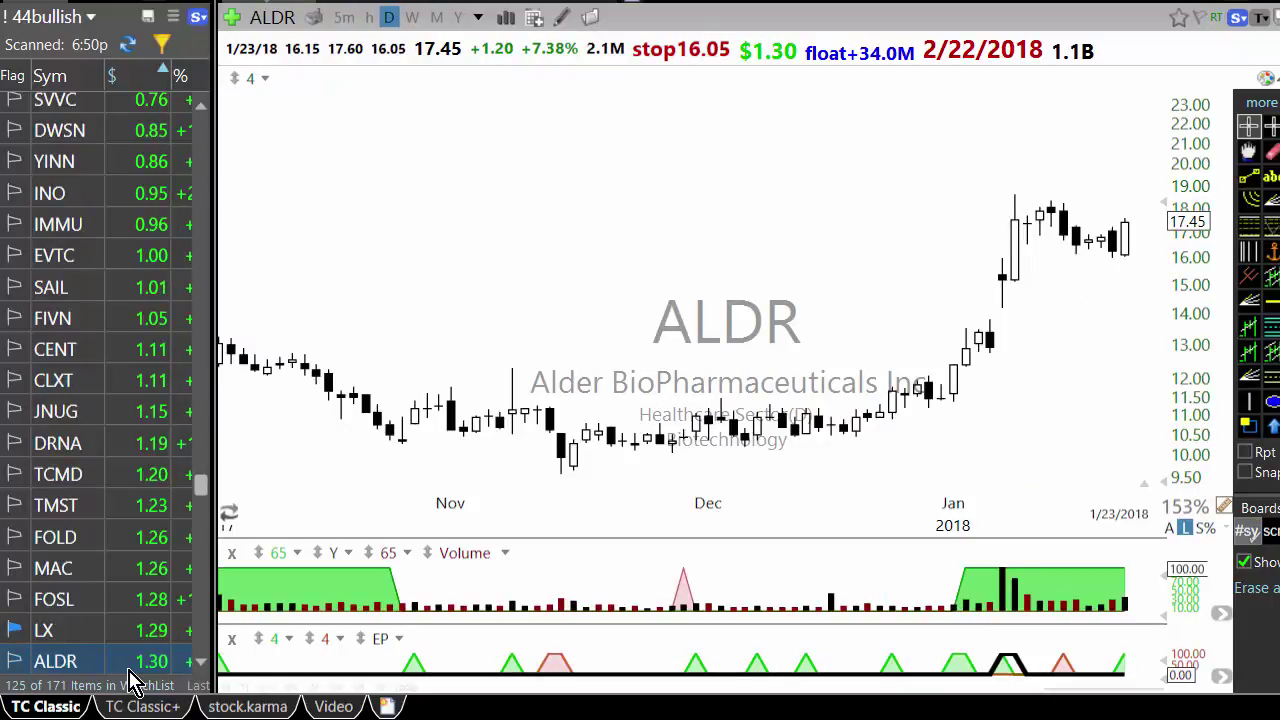
key("Down")
key("Down")
key("Down")
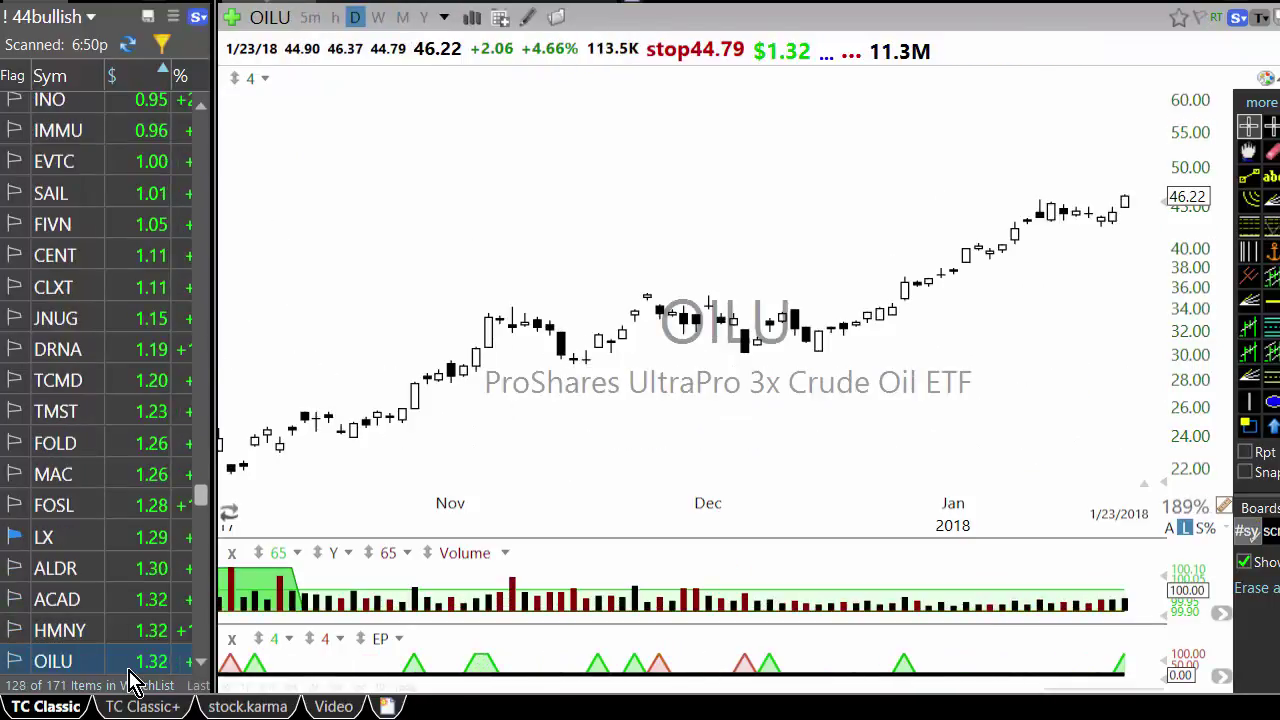
left_click(78, 632)
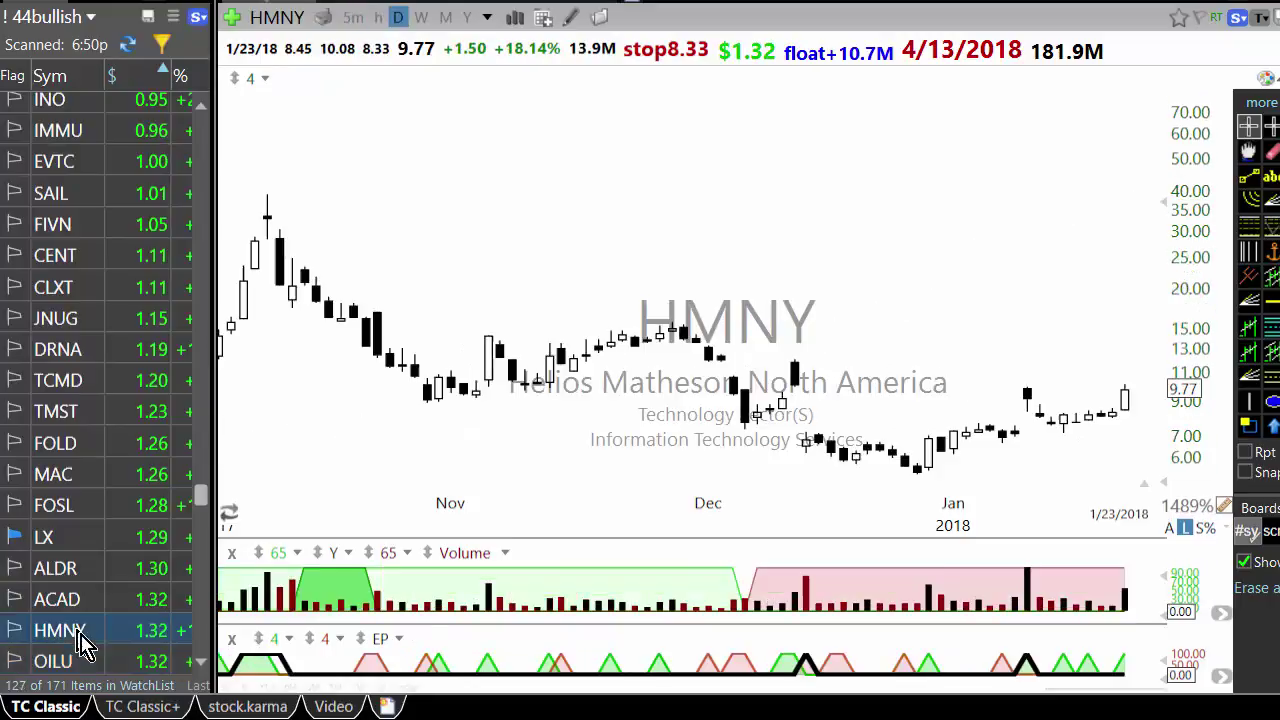
Step: Inspect HMNY's 1/22/18 bar, its price history since November and its volume for 1/23/18
mouse_move(1119, 405)
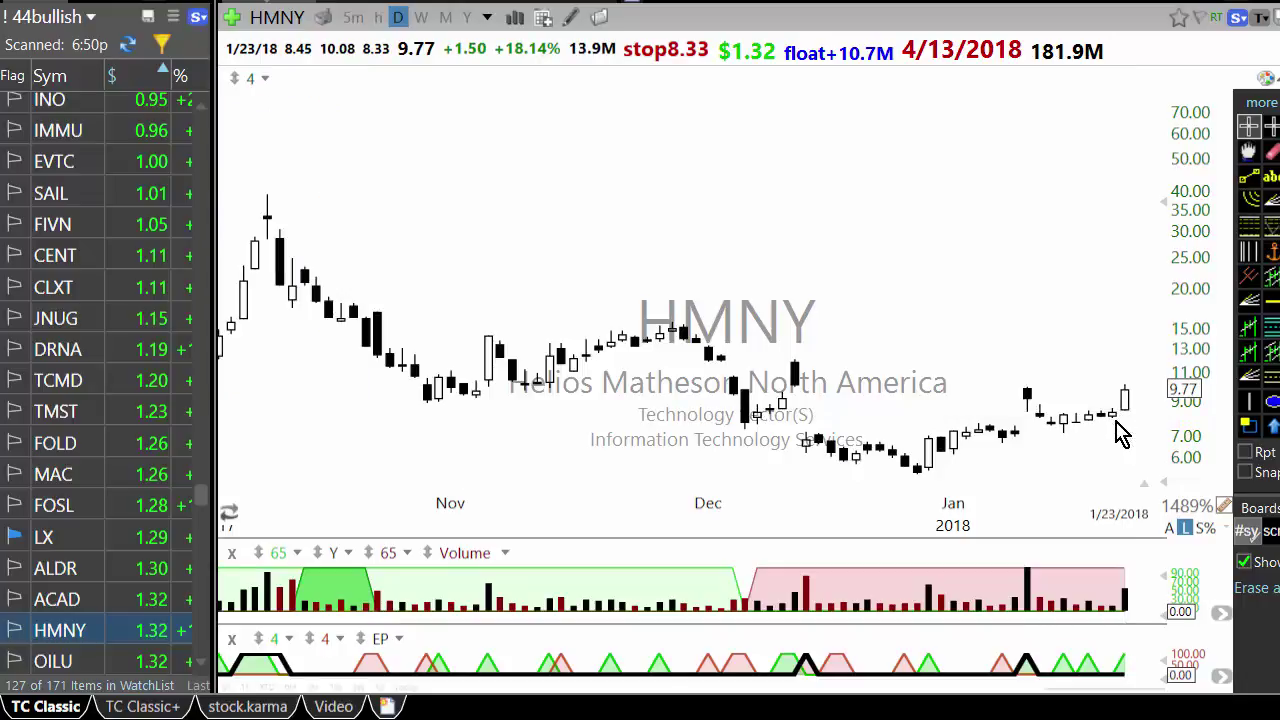
scroll(1125, 425, "up", 5)
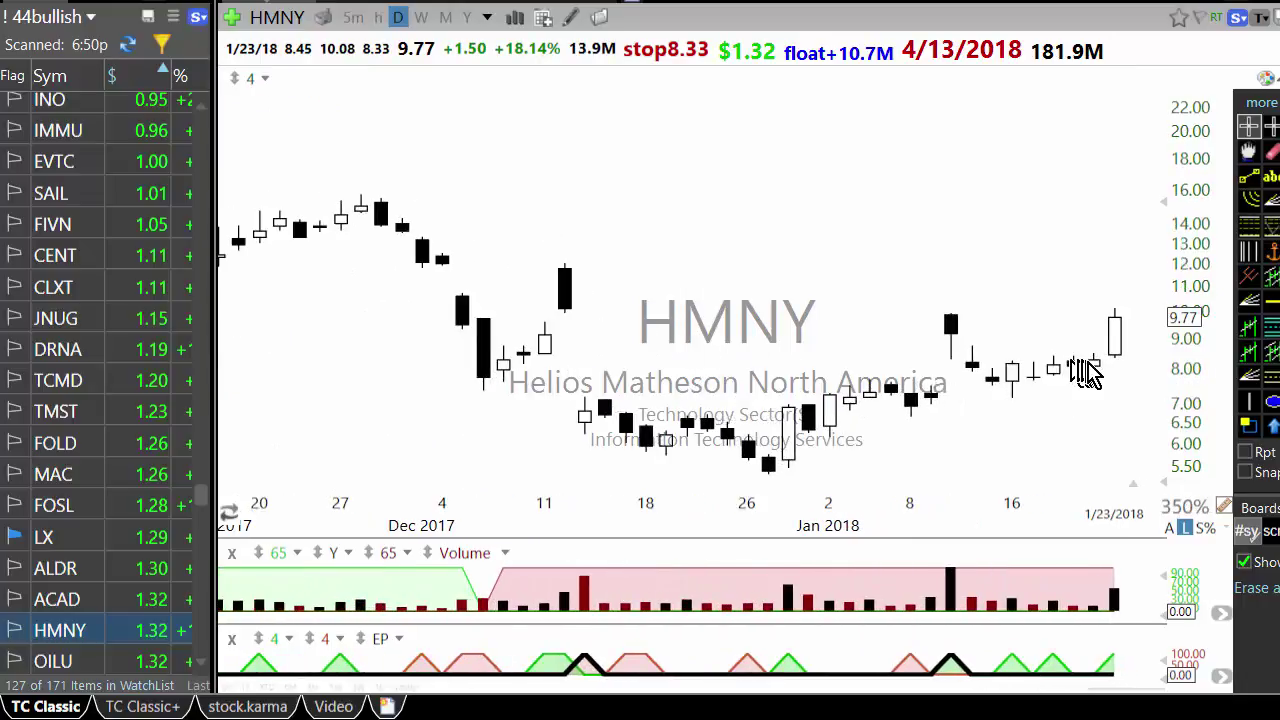
mouse_move(1095, 375)
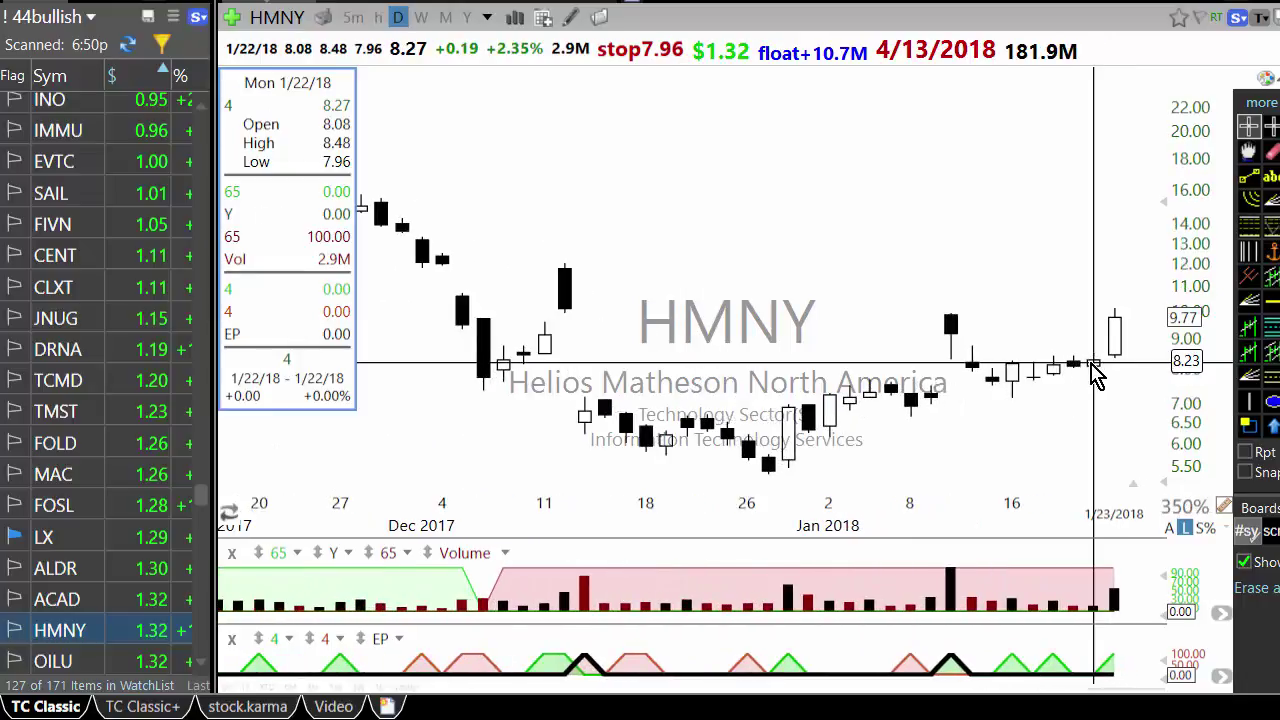
scroll(1083, 378, "down", 1)
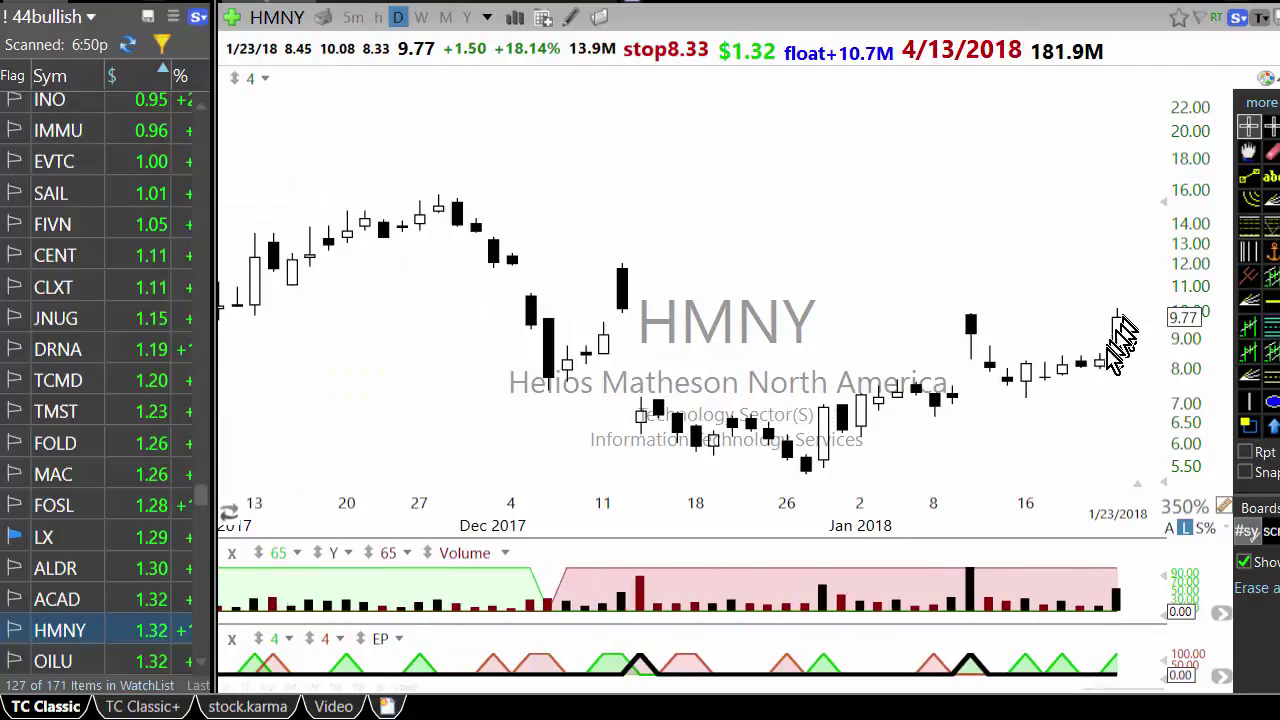
scroll(1085, 375, "down", 1)
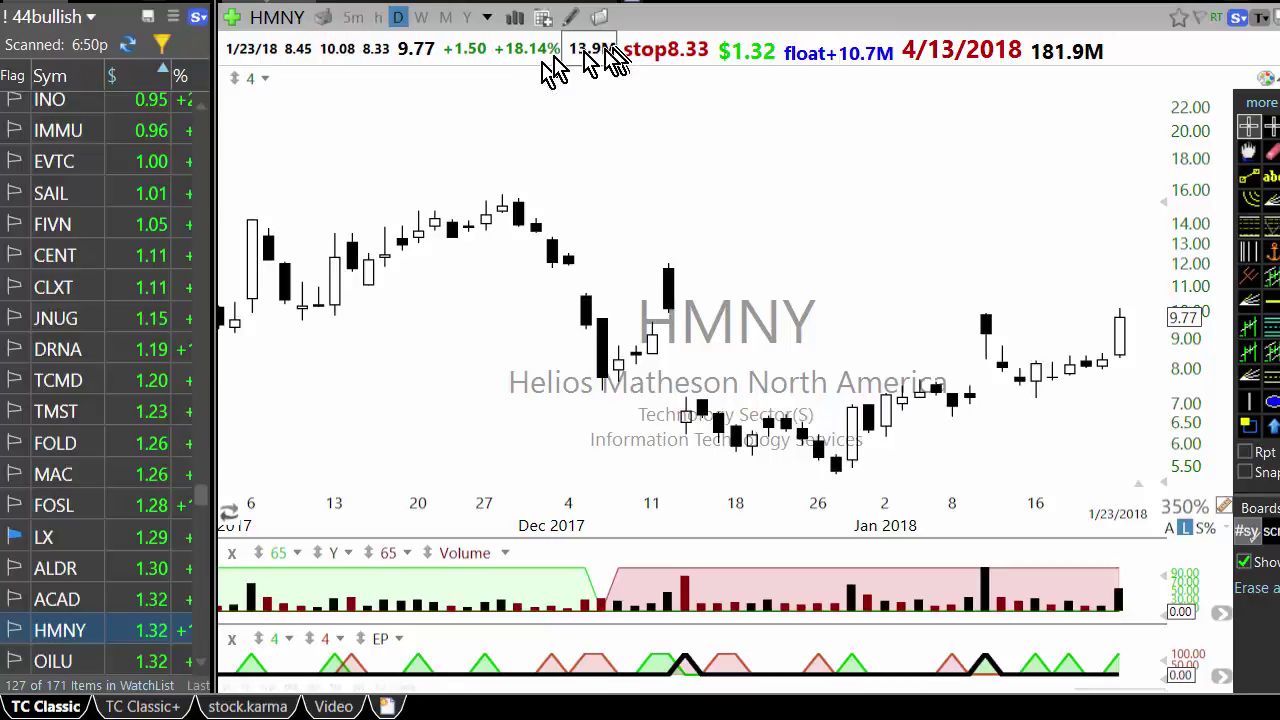
Step: Flag HMNY in the watchlist and examine its price history back to the October run-up
scroll(720, 260, "down", 3)
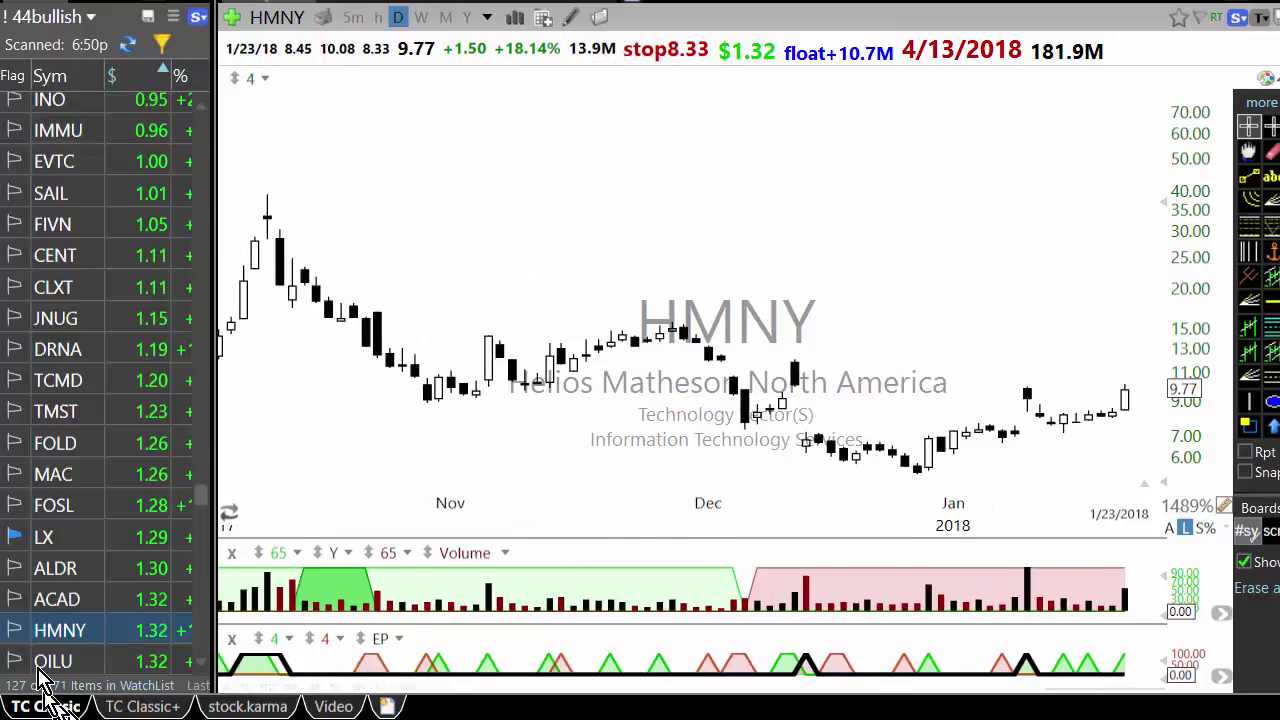
left_click(15, 632)
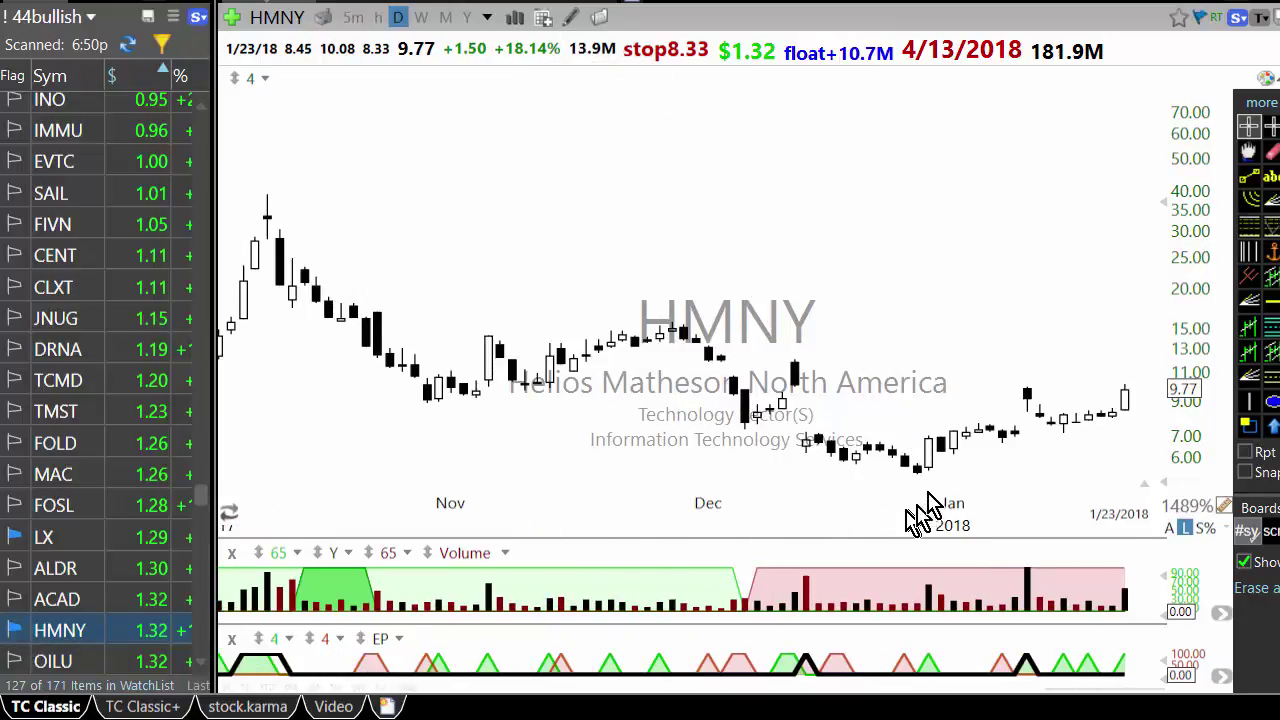
scroll(943, 490, "down", 1)
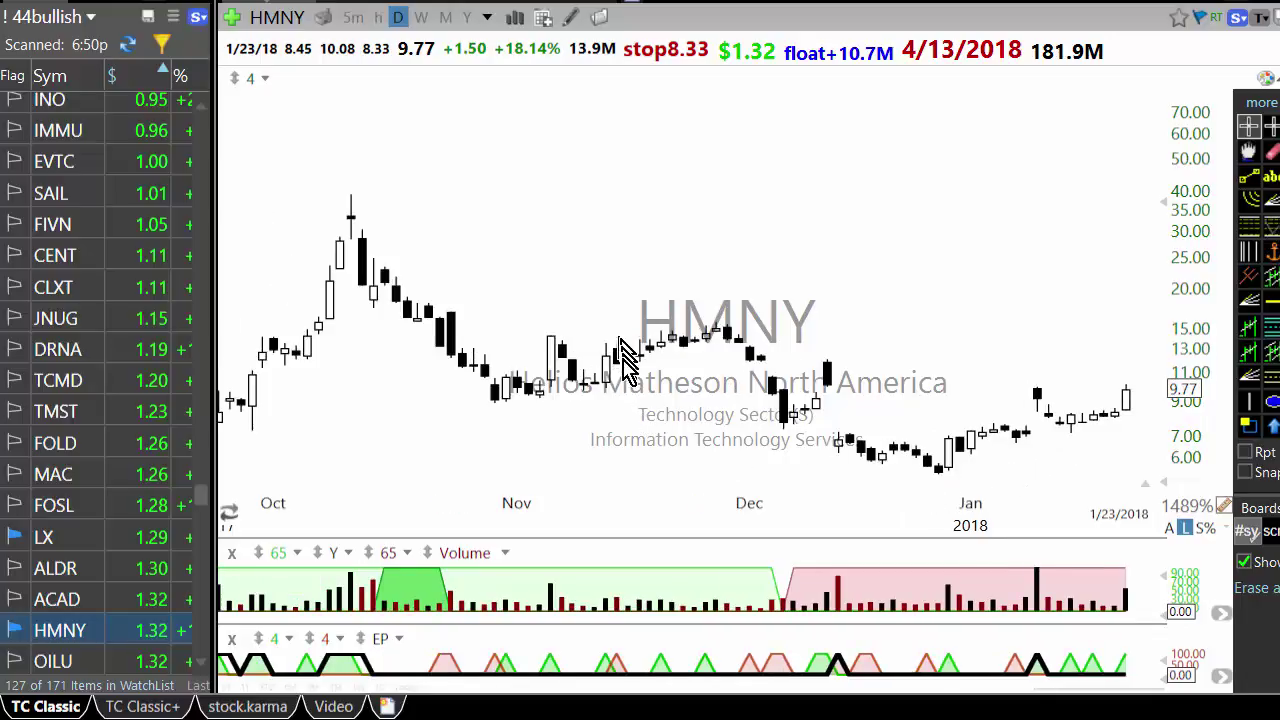
left_click_drag(314, 346, 350, 196)
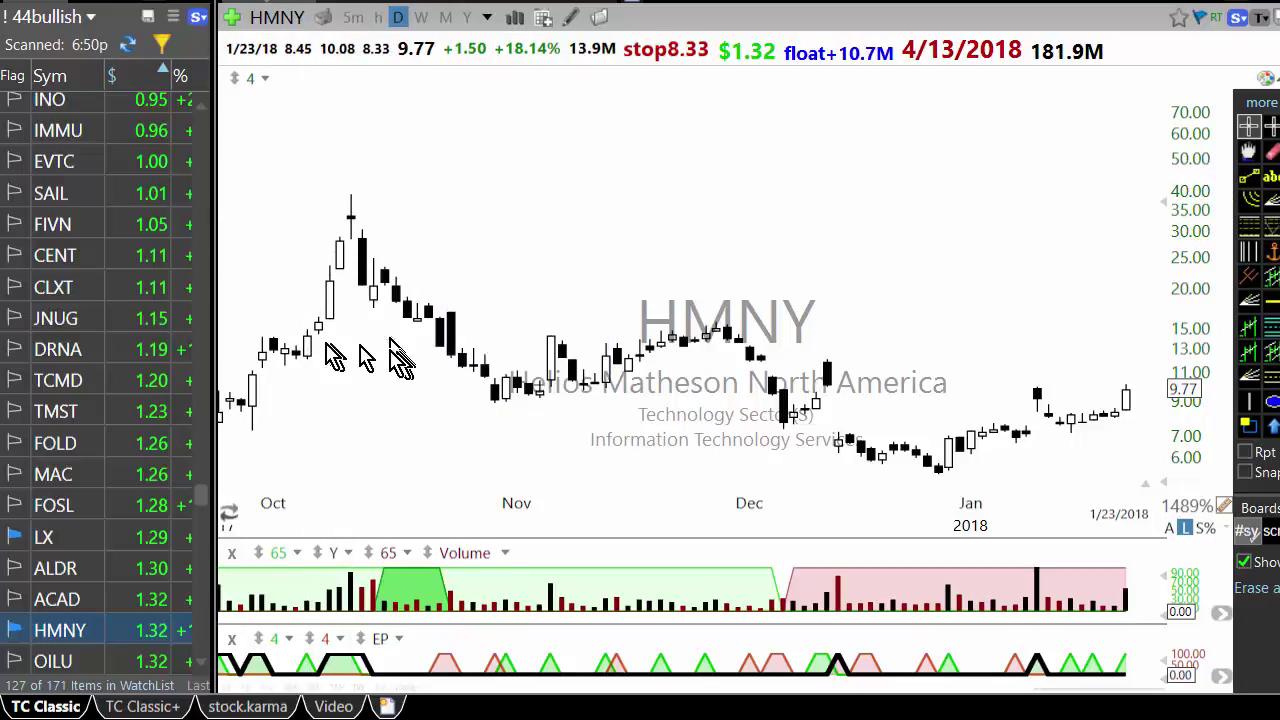
Step: Review the charts after HMNY, from OILU and NTNX through IIPR and TSRO to HAYN
key("space")
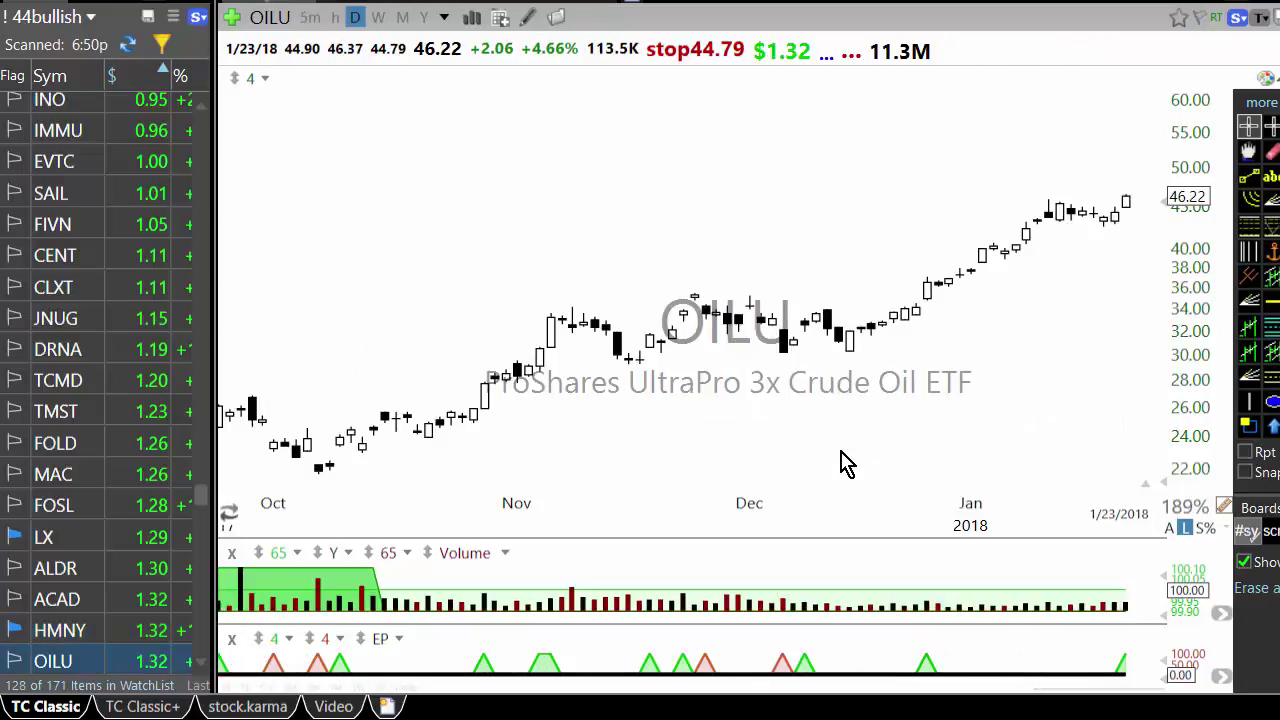
key("space")
key("space")
key("space")
key("space")
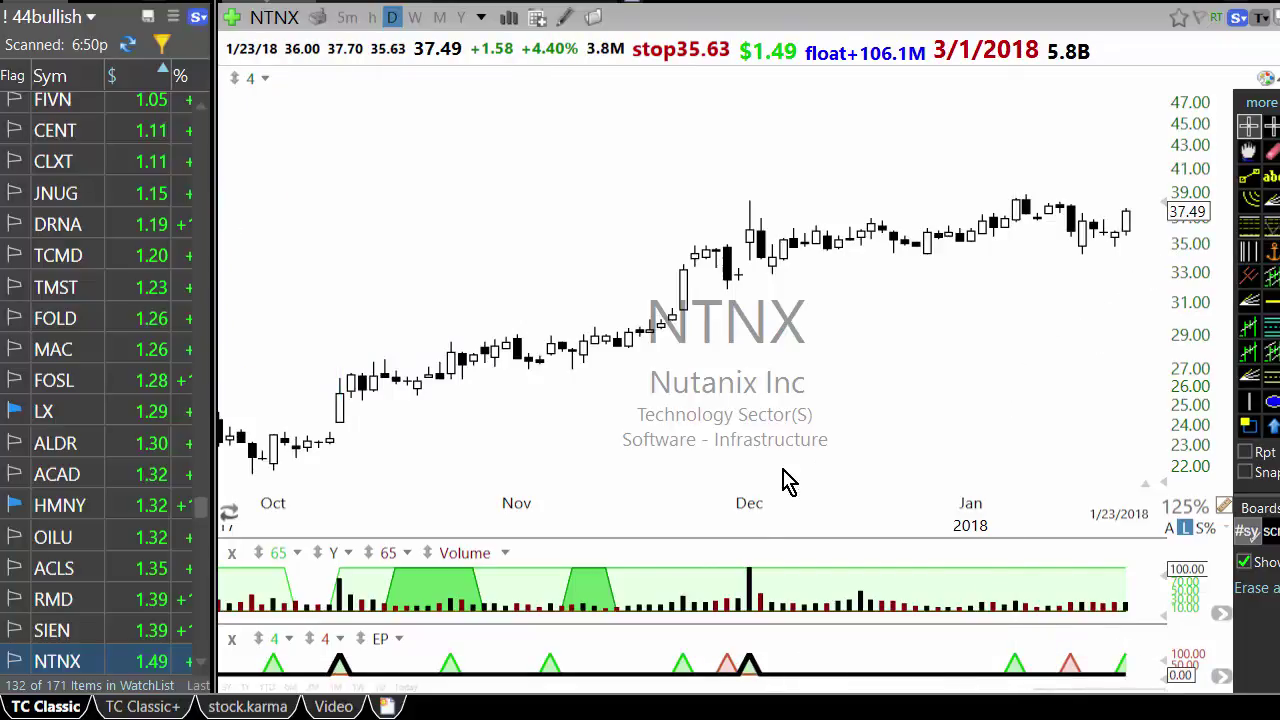
key("space")
key("space")
key("space")
key("space")
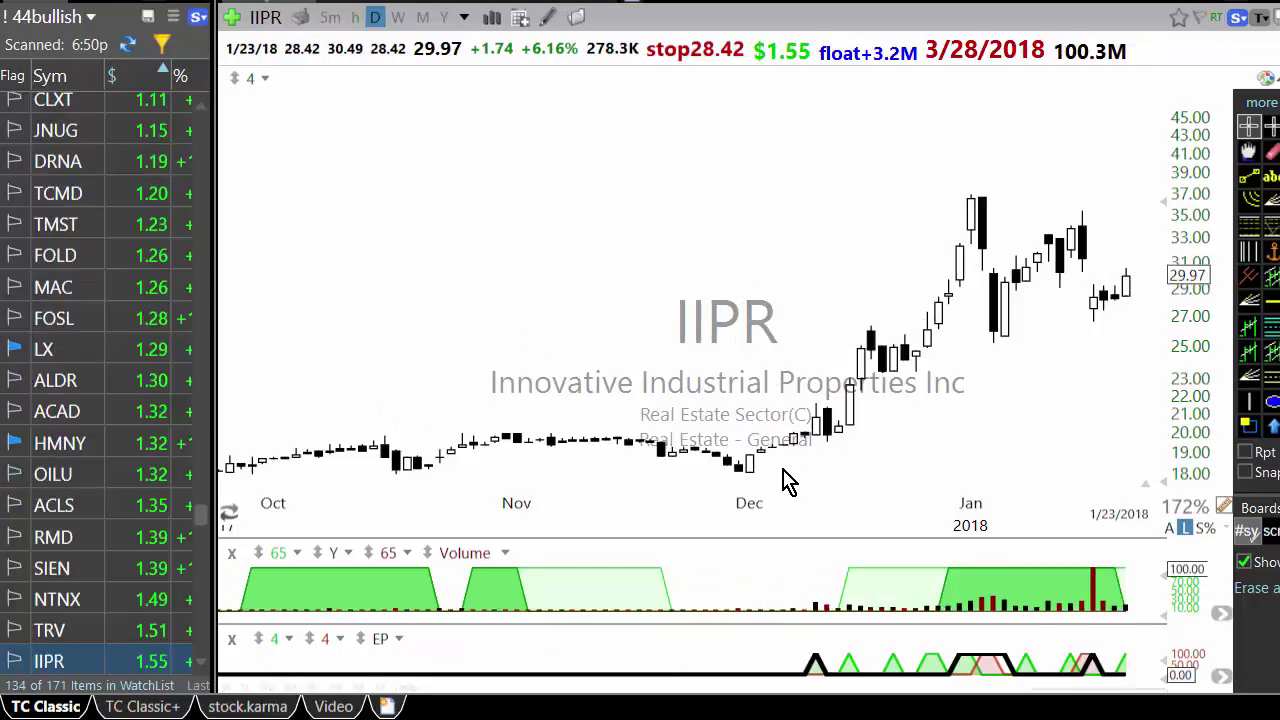
key("space")
key("space")
key("space")
key("space")
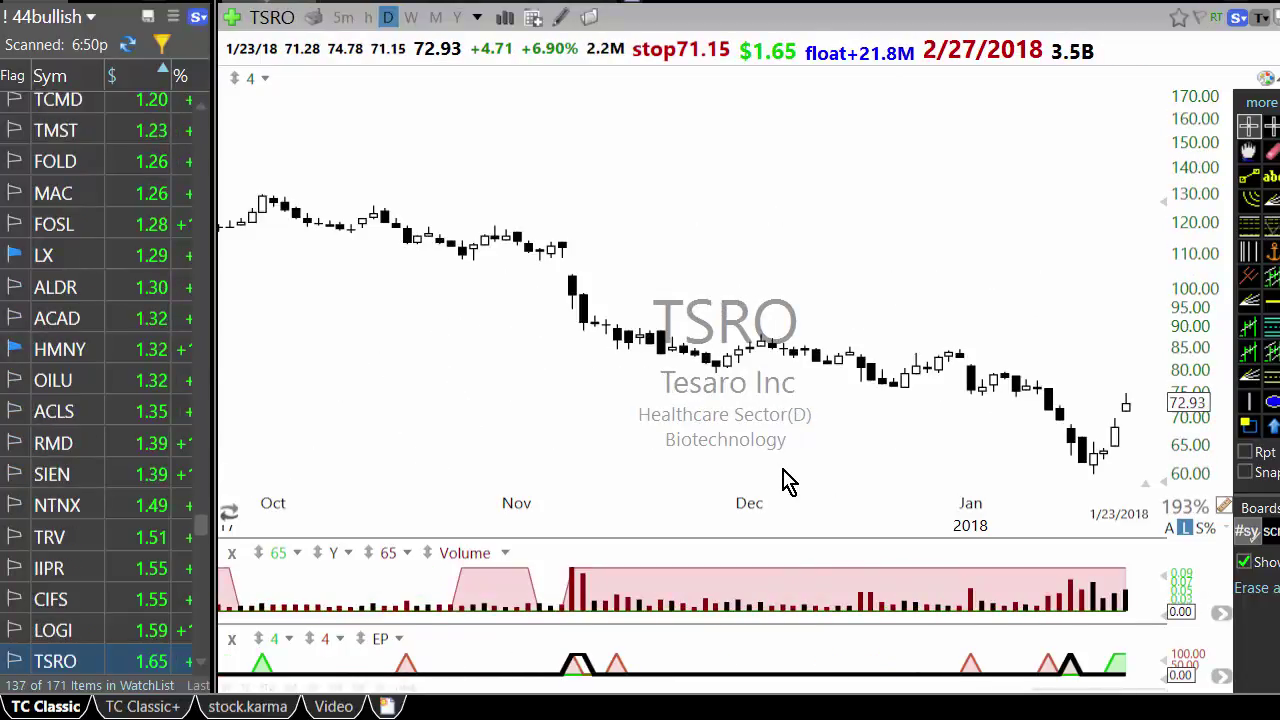
key("space")
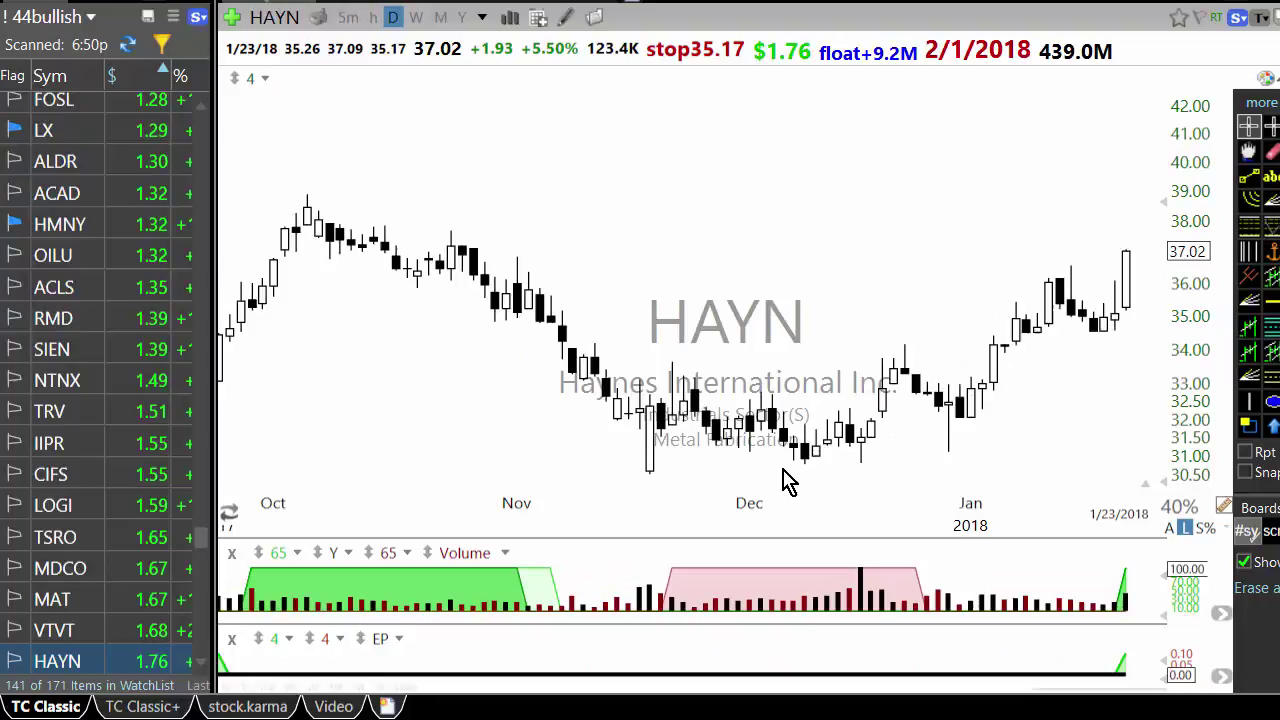
Step: Return to VTVT's chart and inspect its 1/22/18 bar and the breakout that follows it
left_click(177, 631)
left_click(1118, 325)
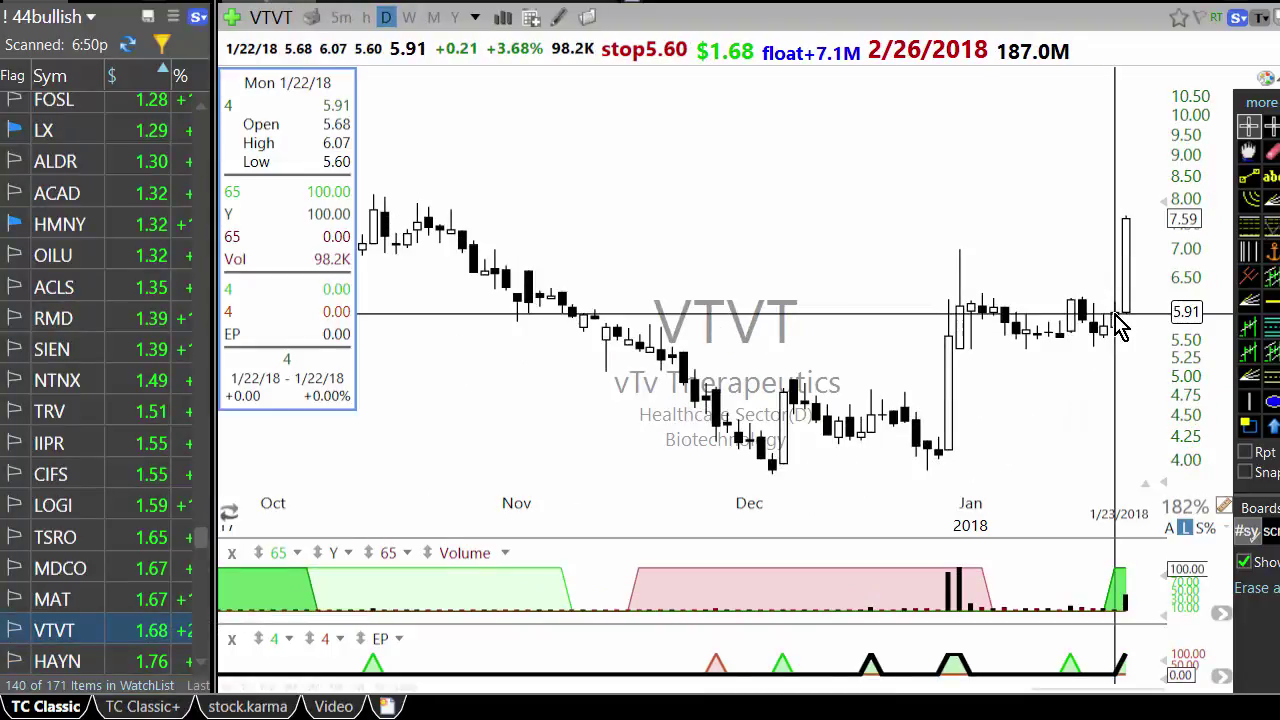
left_click(1118, 325)
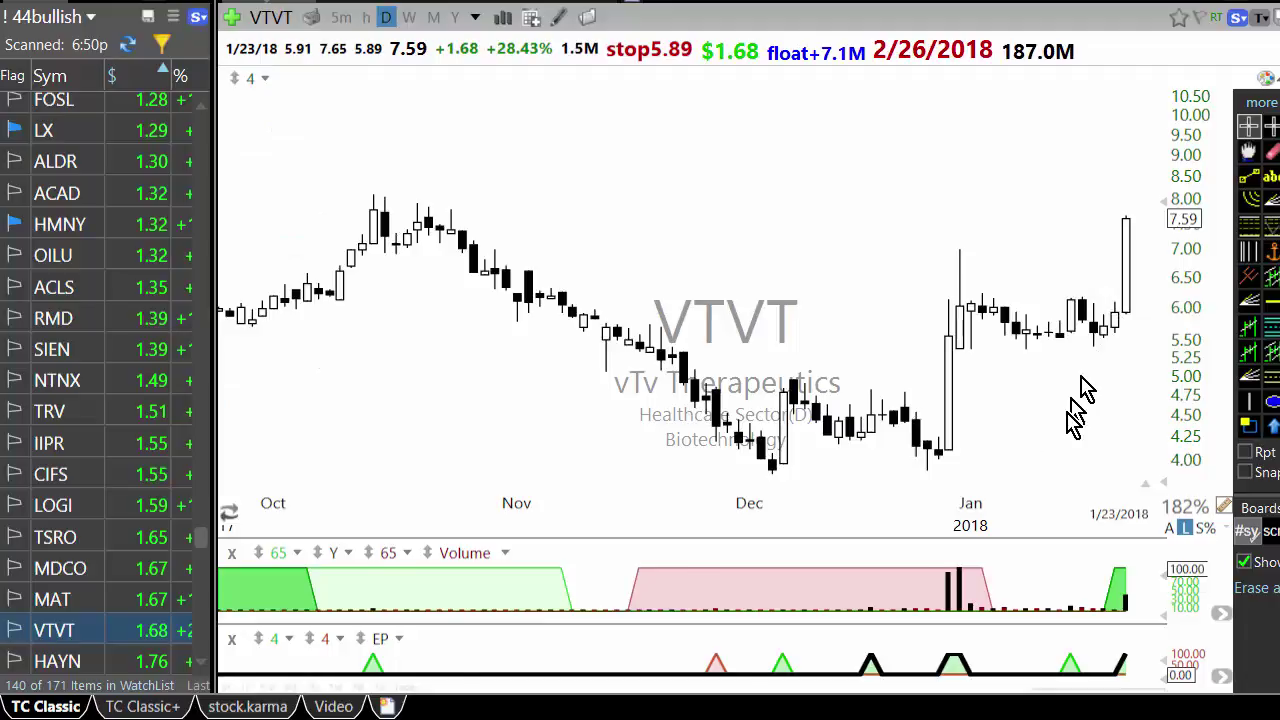
scroll(1020, 445, "down", 2)
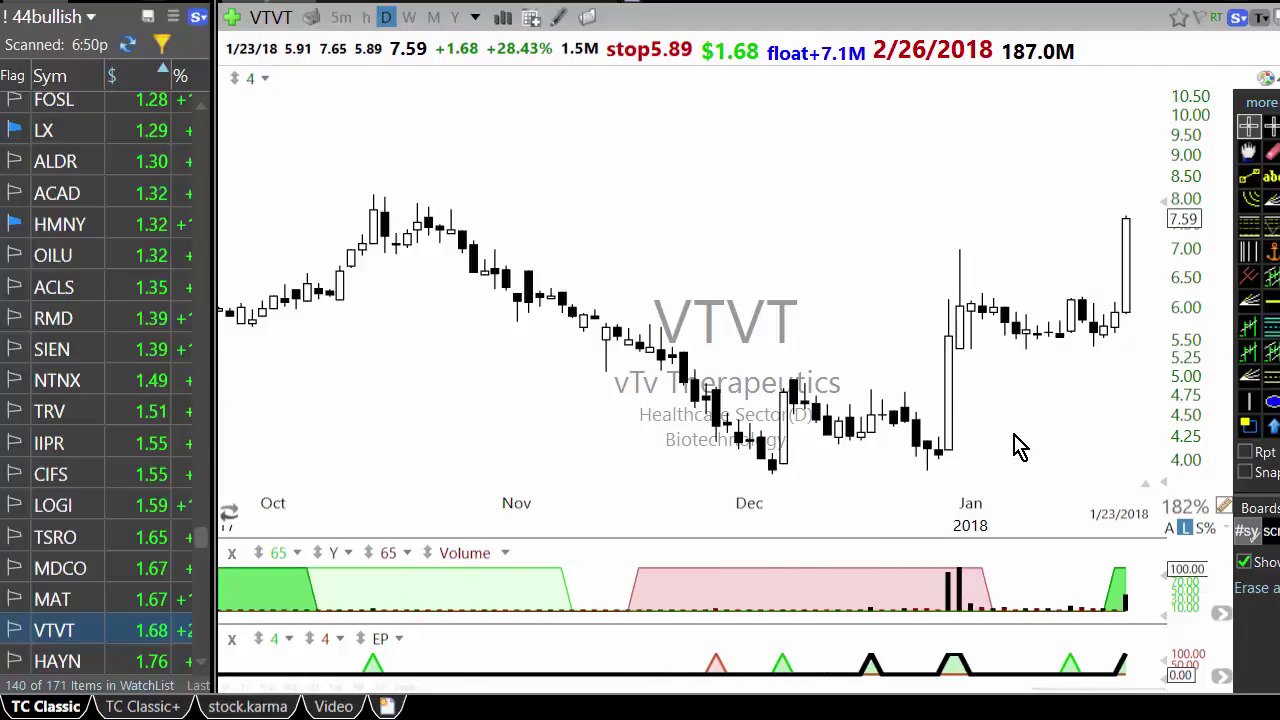
Step: Pass HAYN and MRTX to open TRHC's chart, and shift its red text note beginning with 167/38 under the latest bars
key("space")
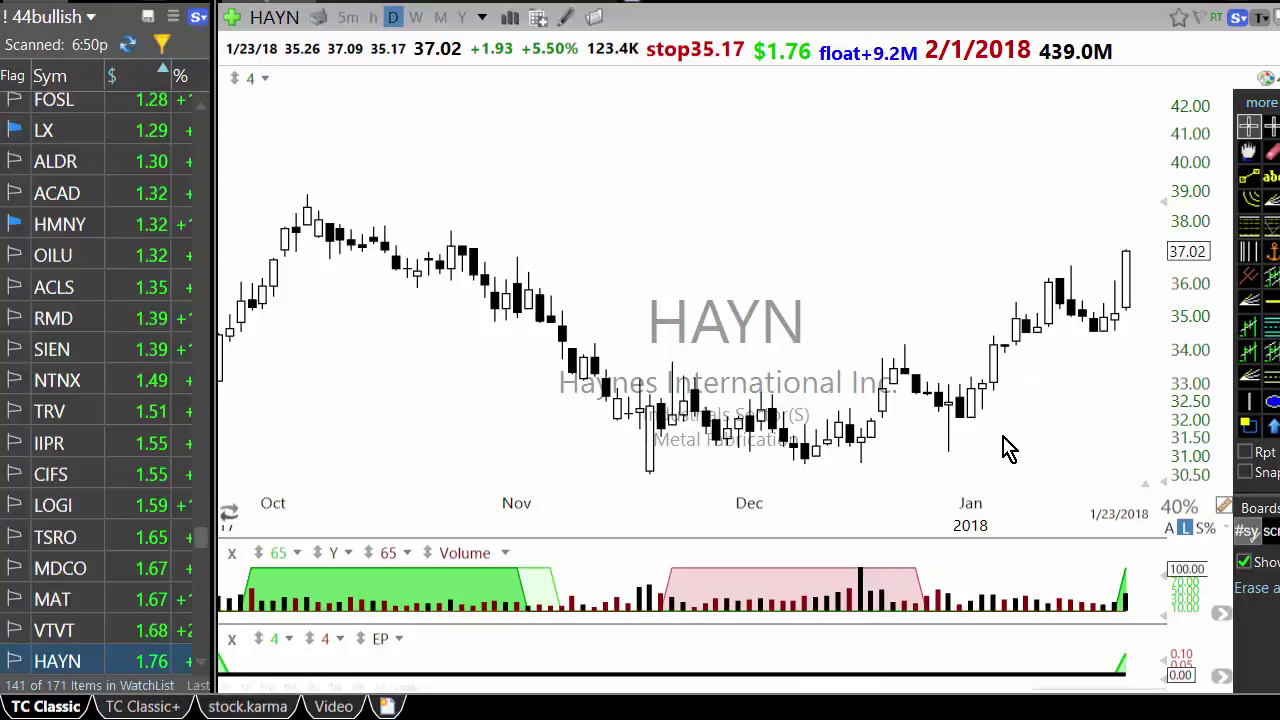
key("space")
key("space")
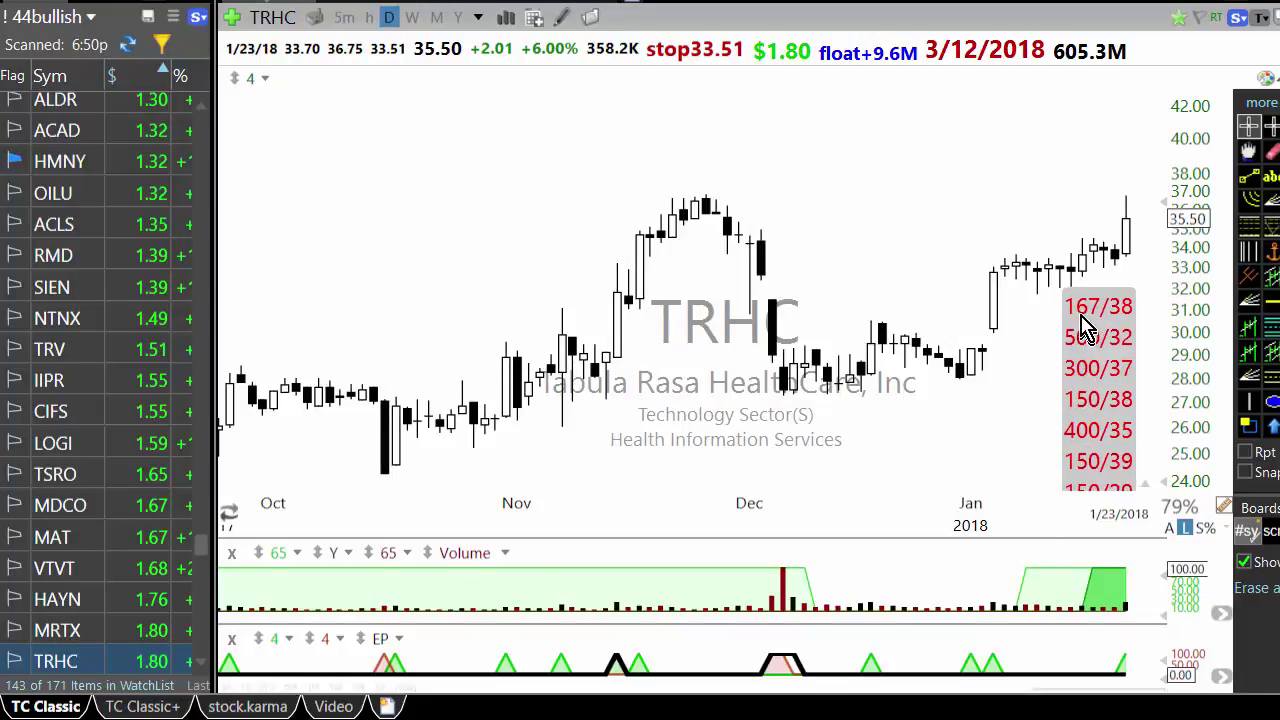
left_click_drag(1050, 270, 1100, 330)
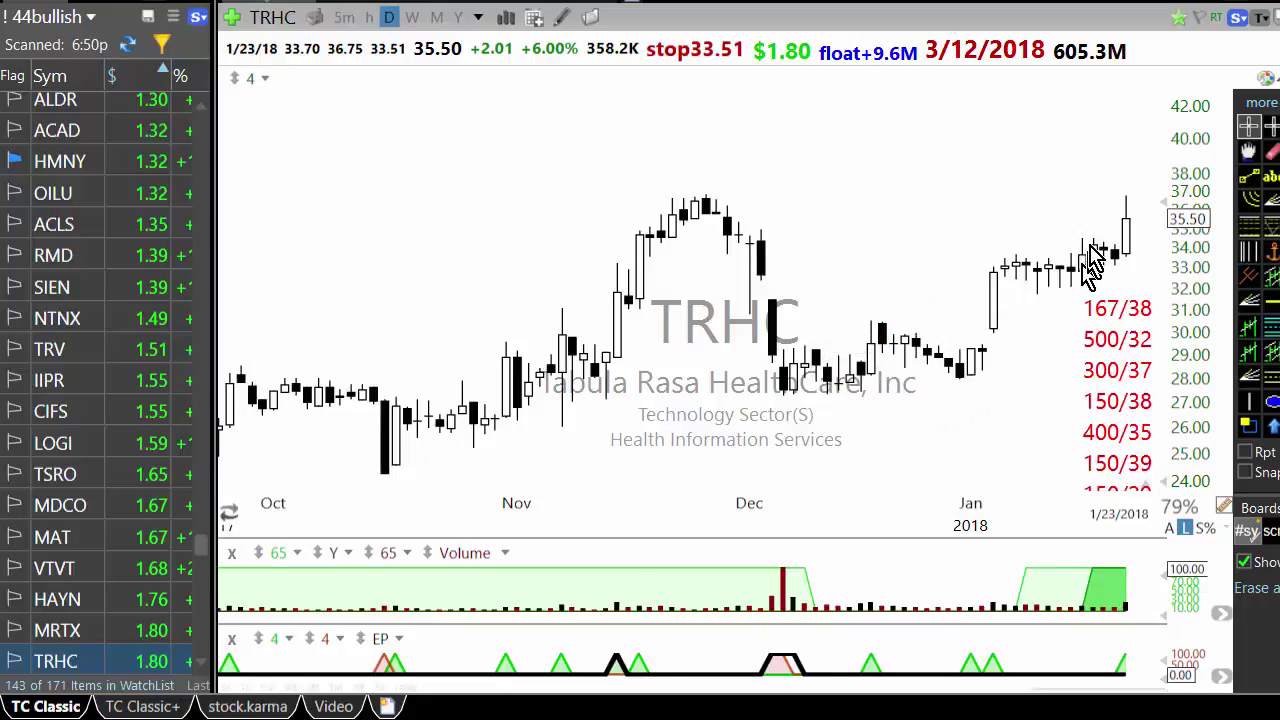
Step: Examine TRHC's price history back to September together with the early-January rise and the consolidation after it
scroll(1100, 266, "down", 2)
scroll(1040, 282, "down", 2)
scroll(1040, 282, "up", 2)
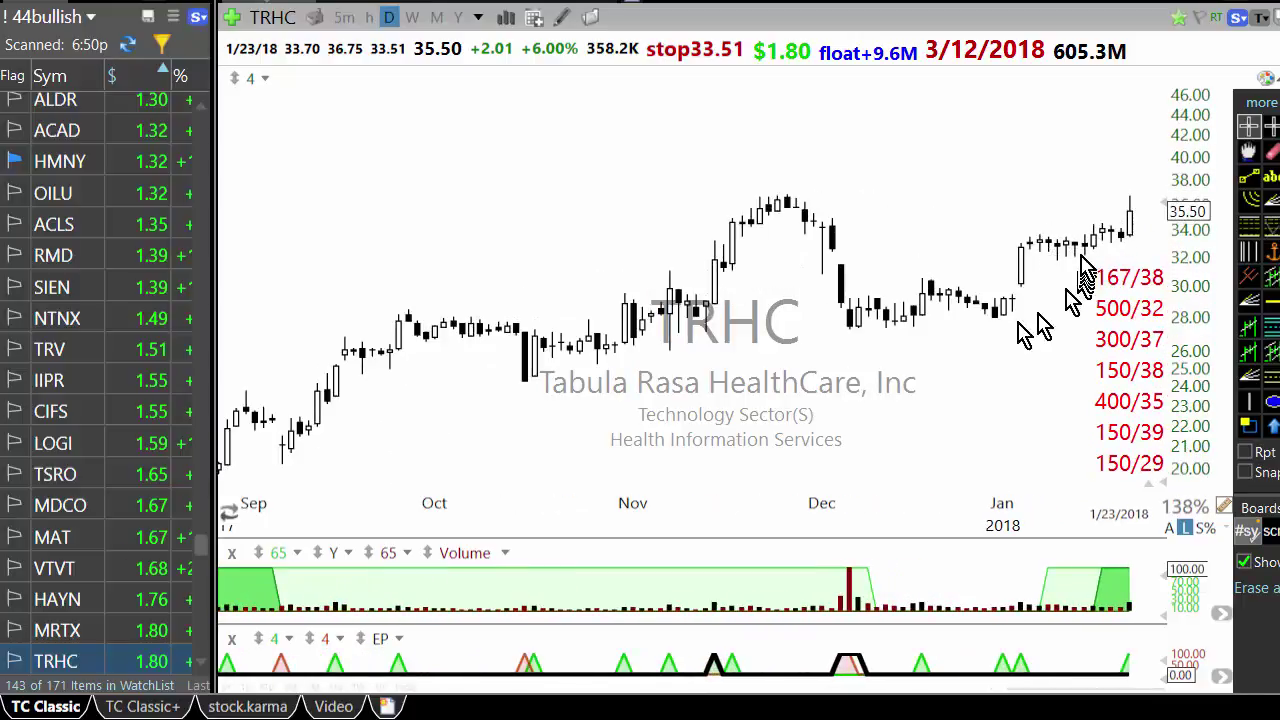
scroll(1135, 240, "up", 1)
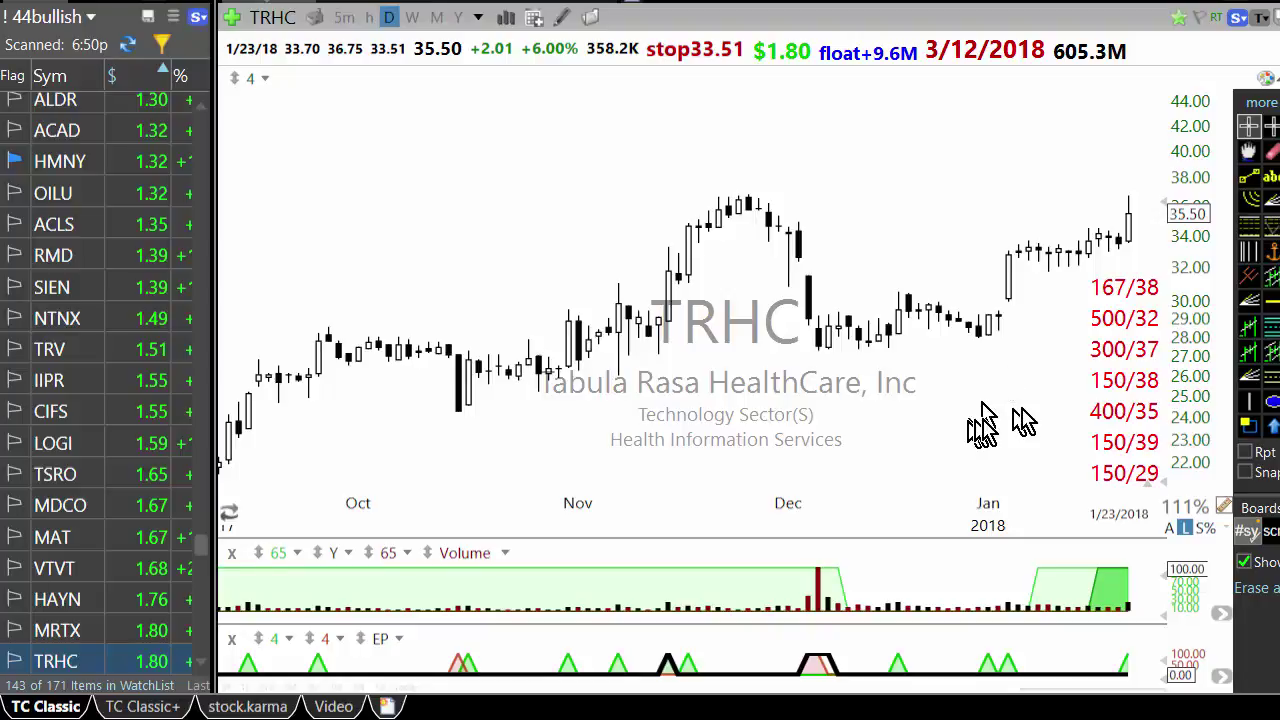
Step: Review the GBT and RCKT charts, and flag GOOS after examining its price history since October
key("space")
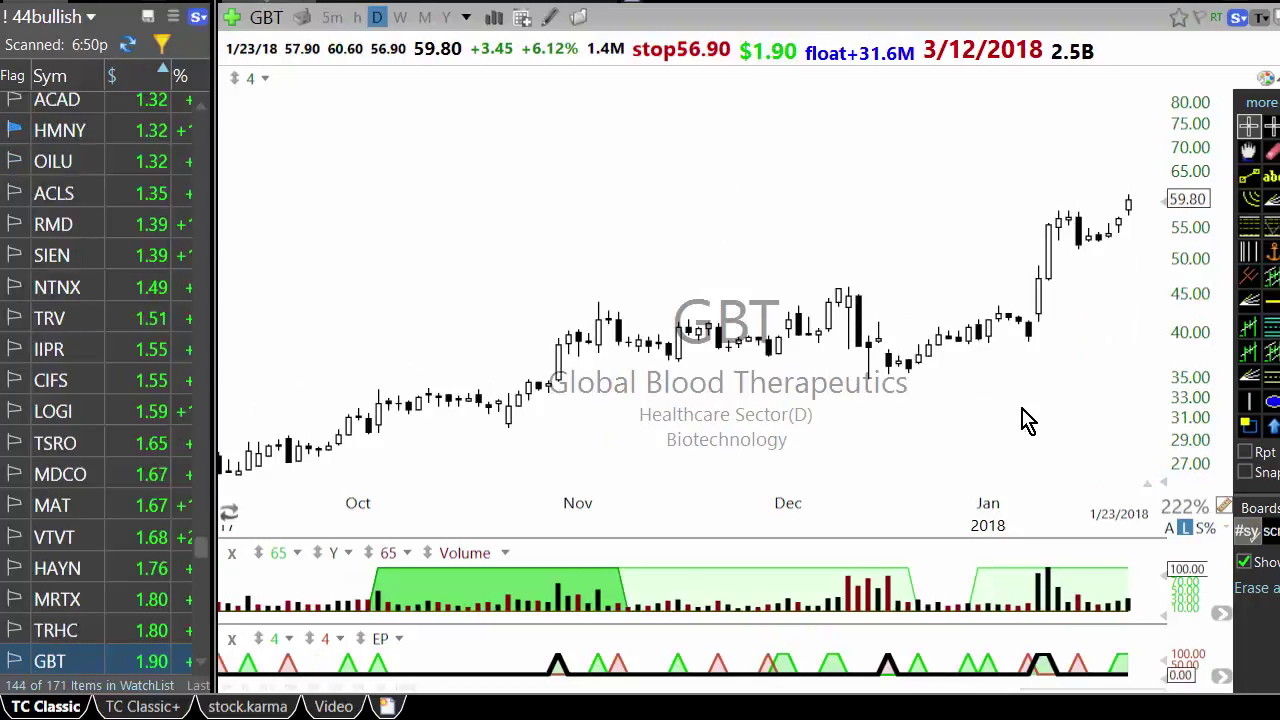
key("space")
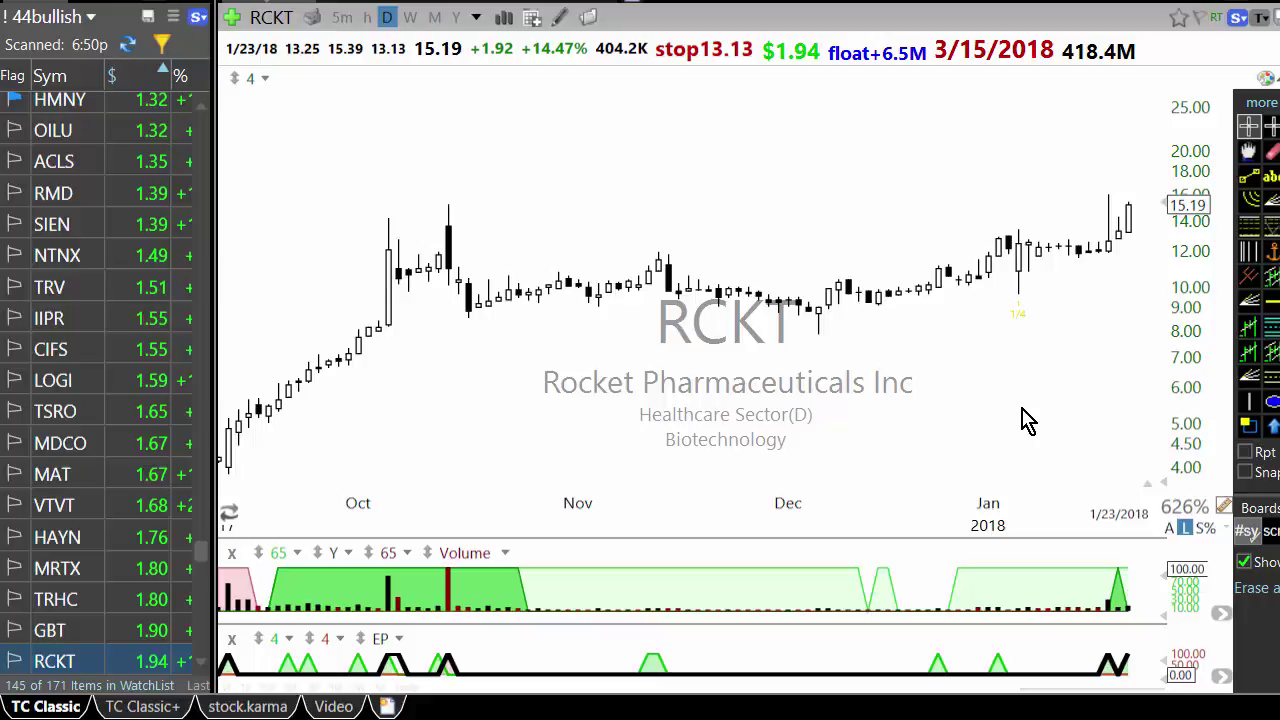
key("space")
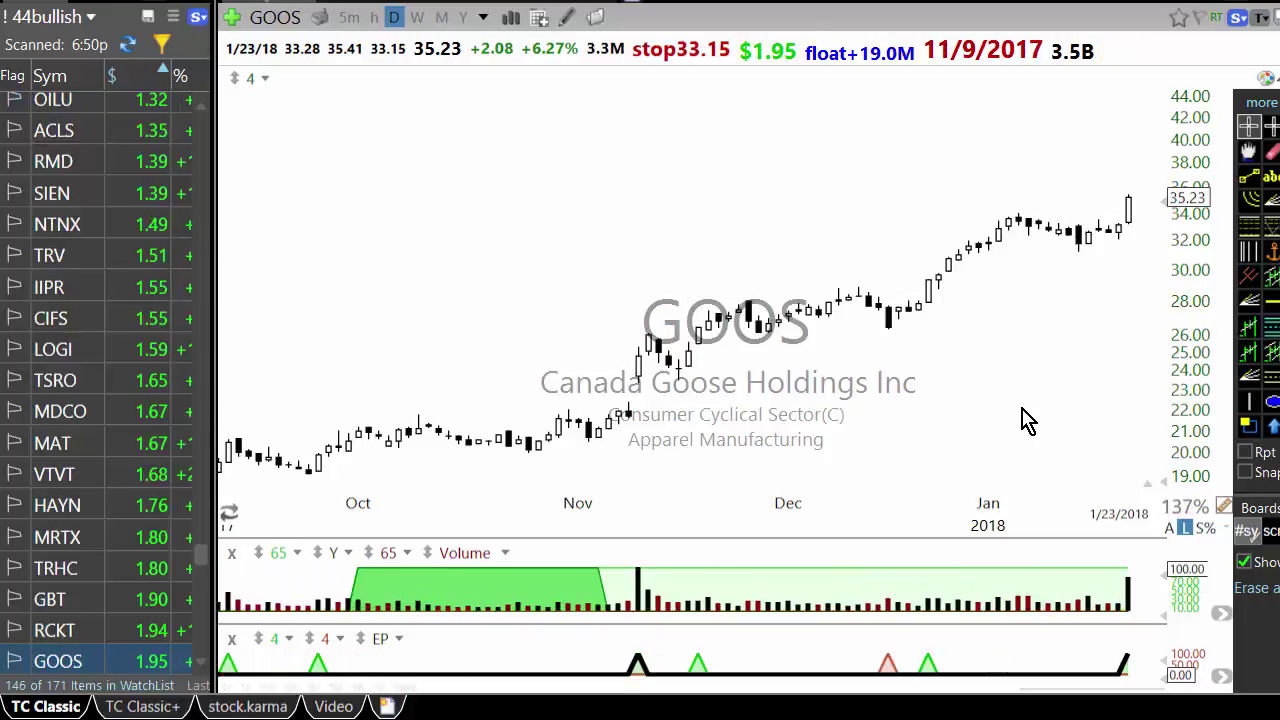
scroll(1030, 420, "up", 1)
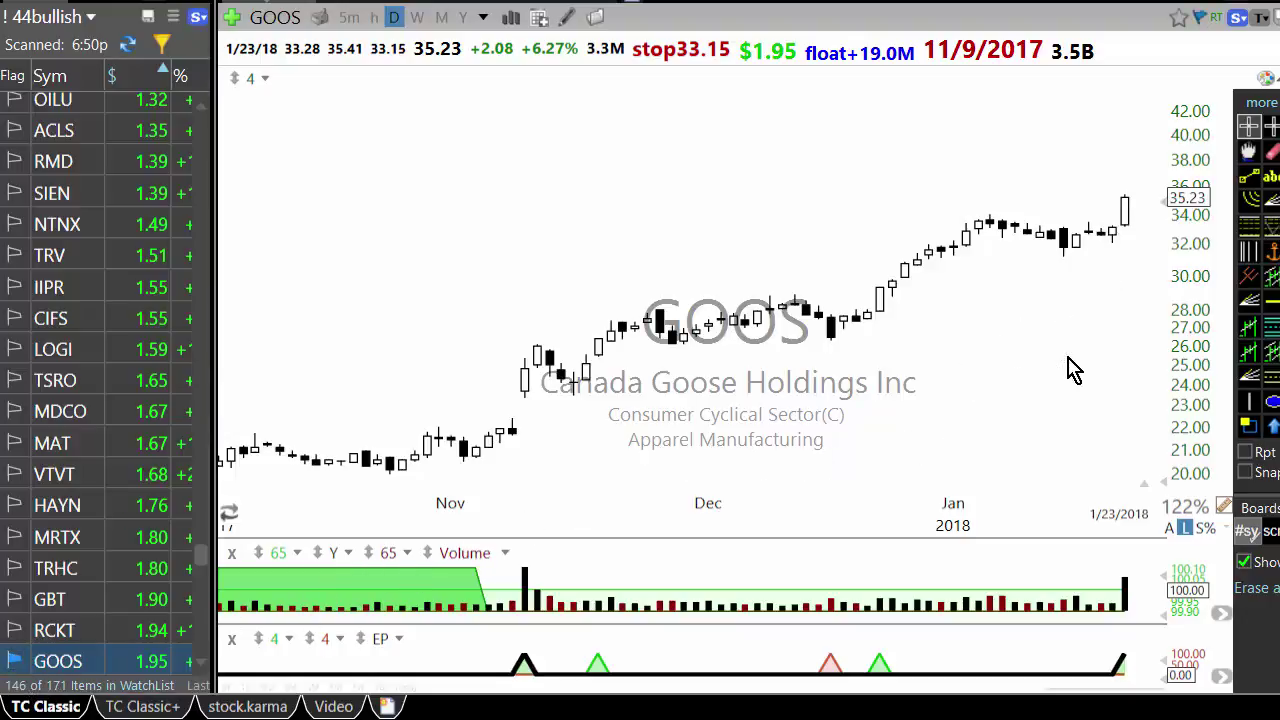
scroll(1075, 370, "down", 1)
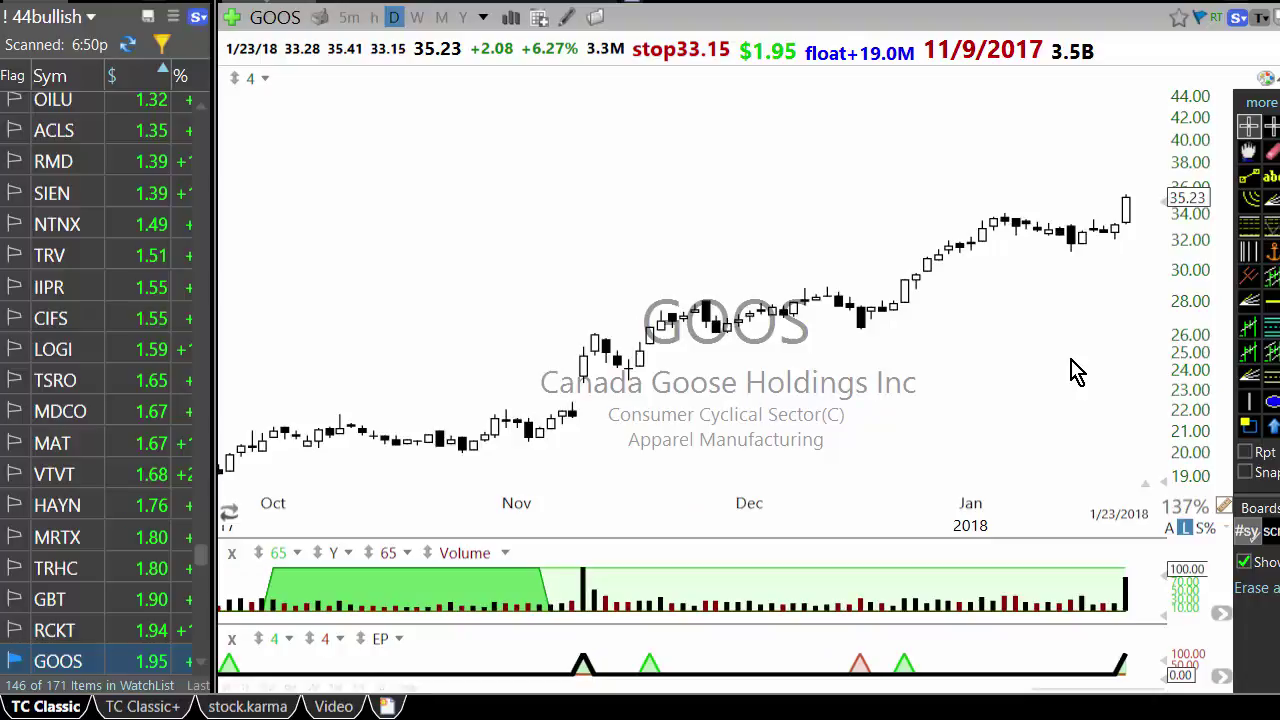
Step: Review the charts from MBUU through NUGT to CENTA, and examine CENTA's price history back to June
key("space")
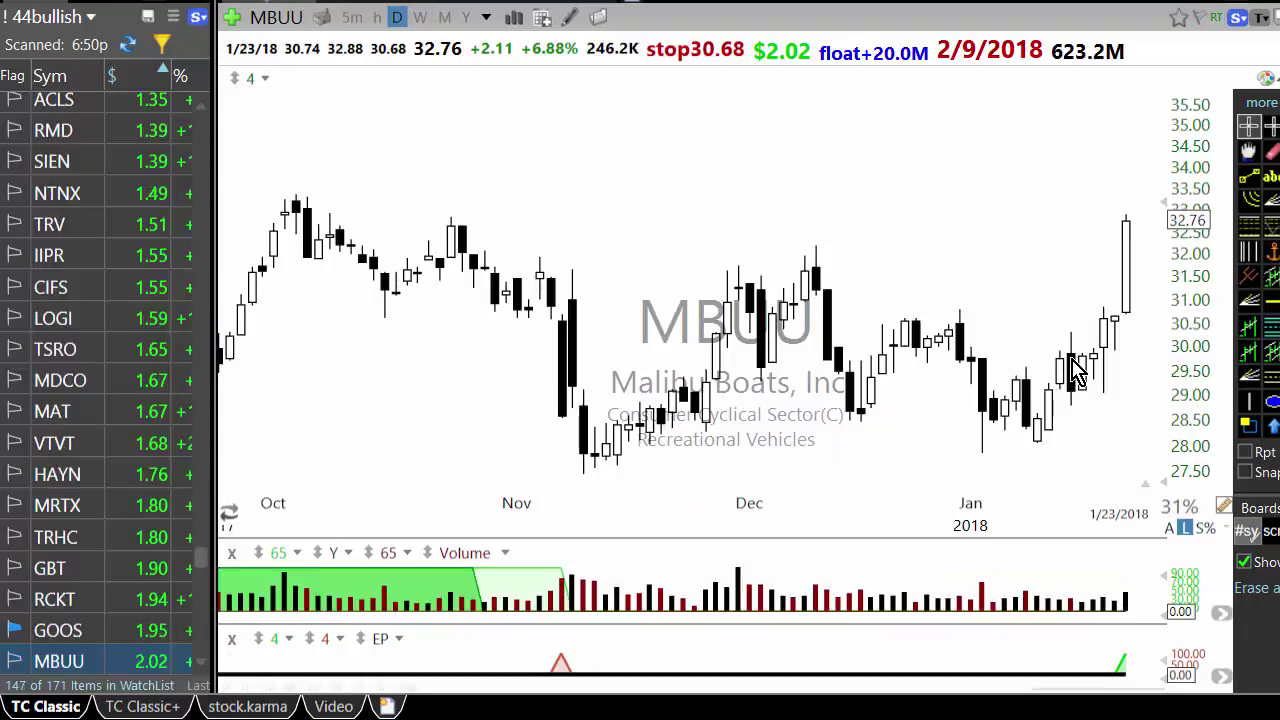
key("space")
key("space")
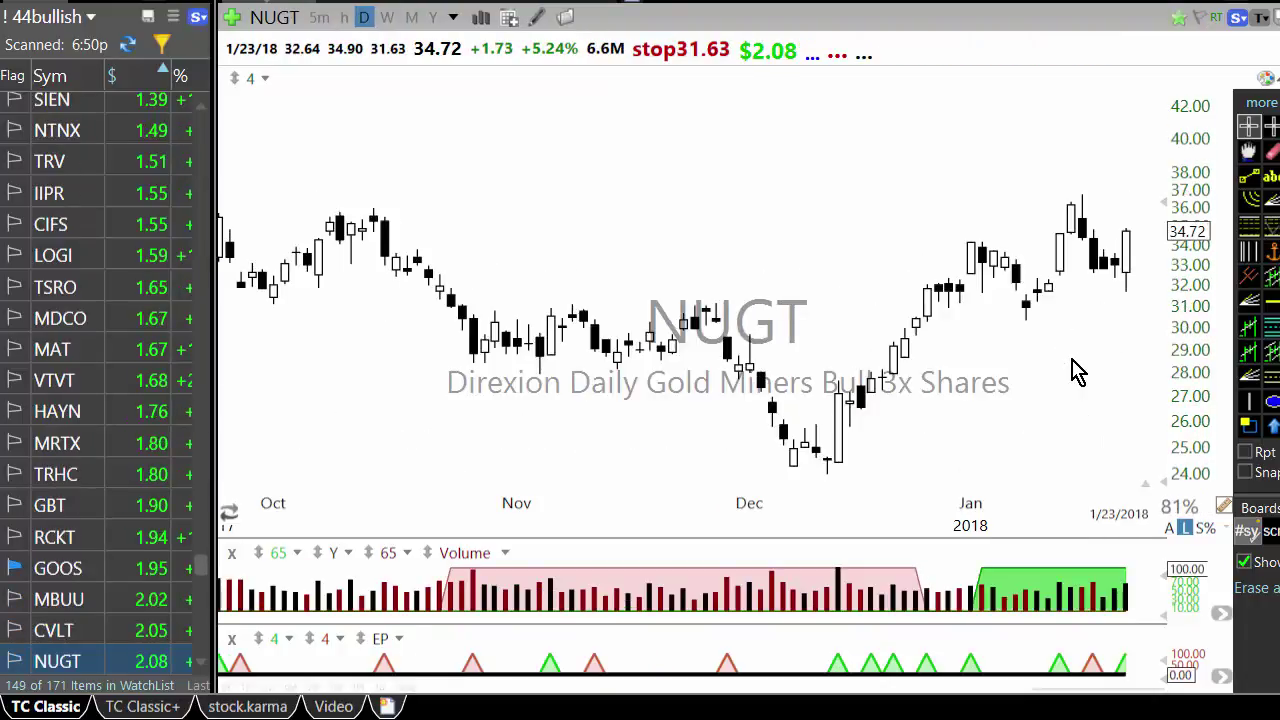
key("space")
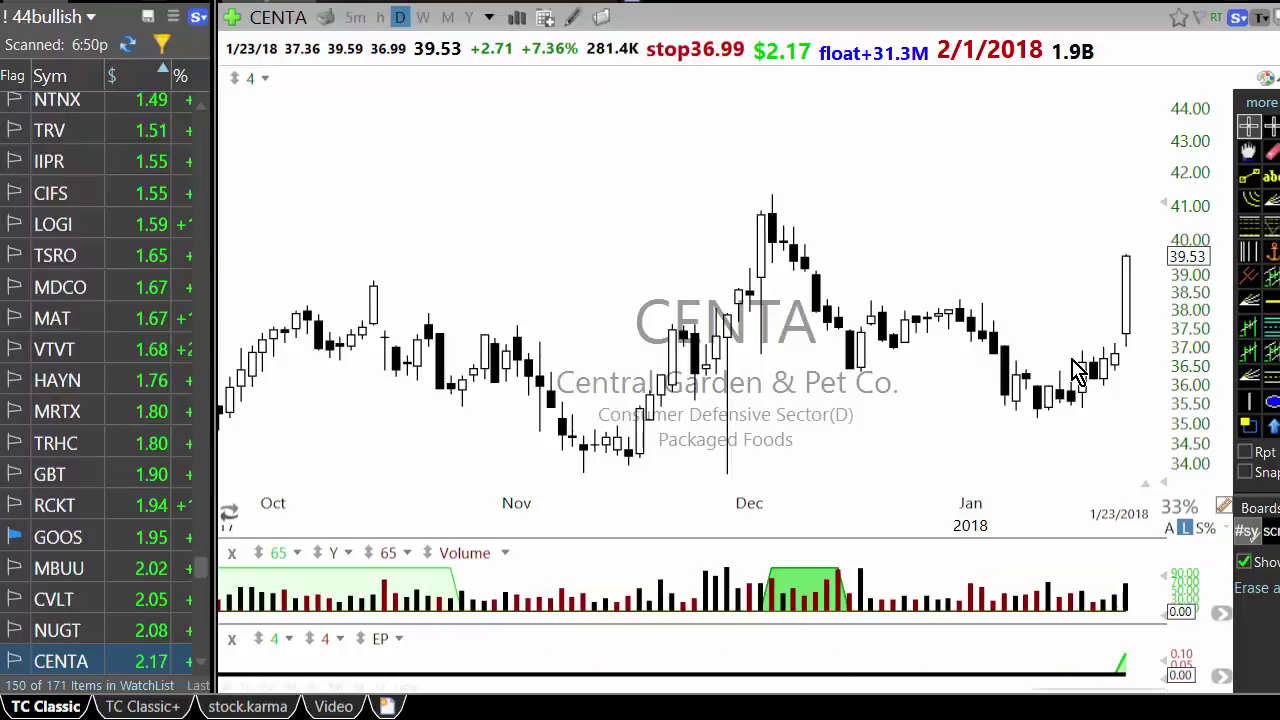
scroll(1057, 451, "down", 6)
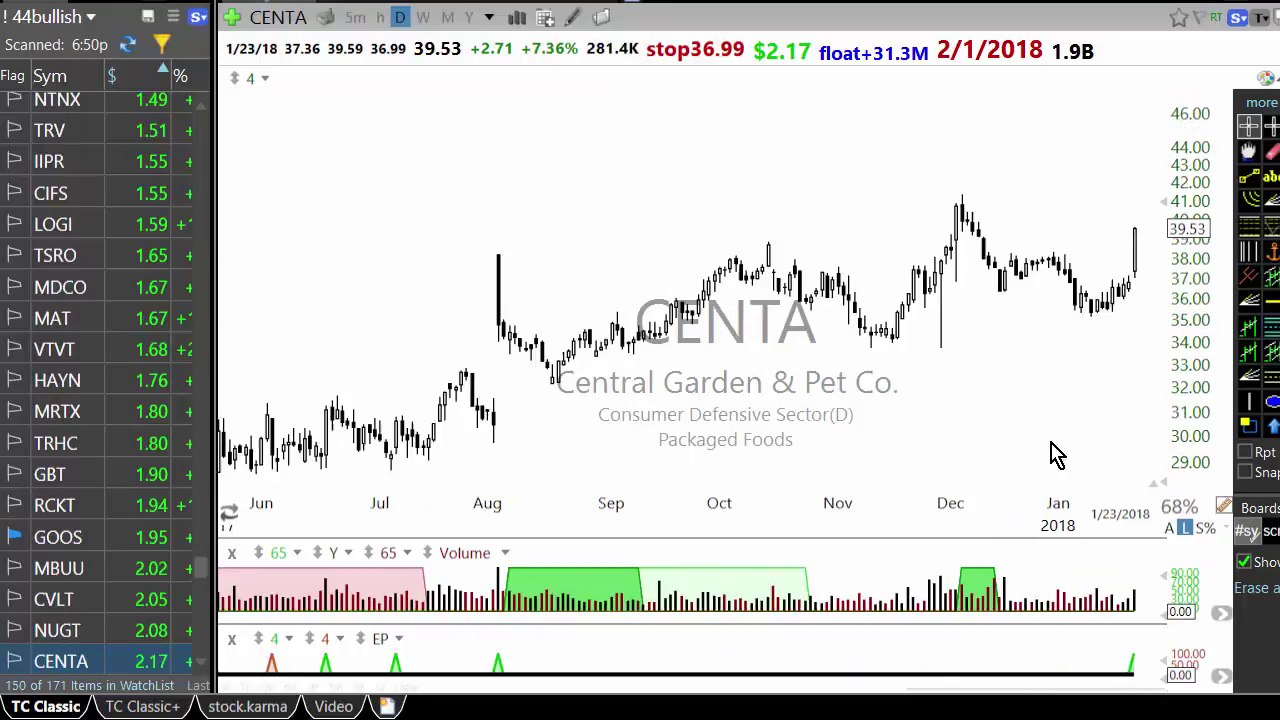
scroll(1057, 451, "up", 5)
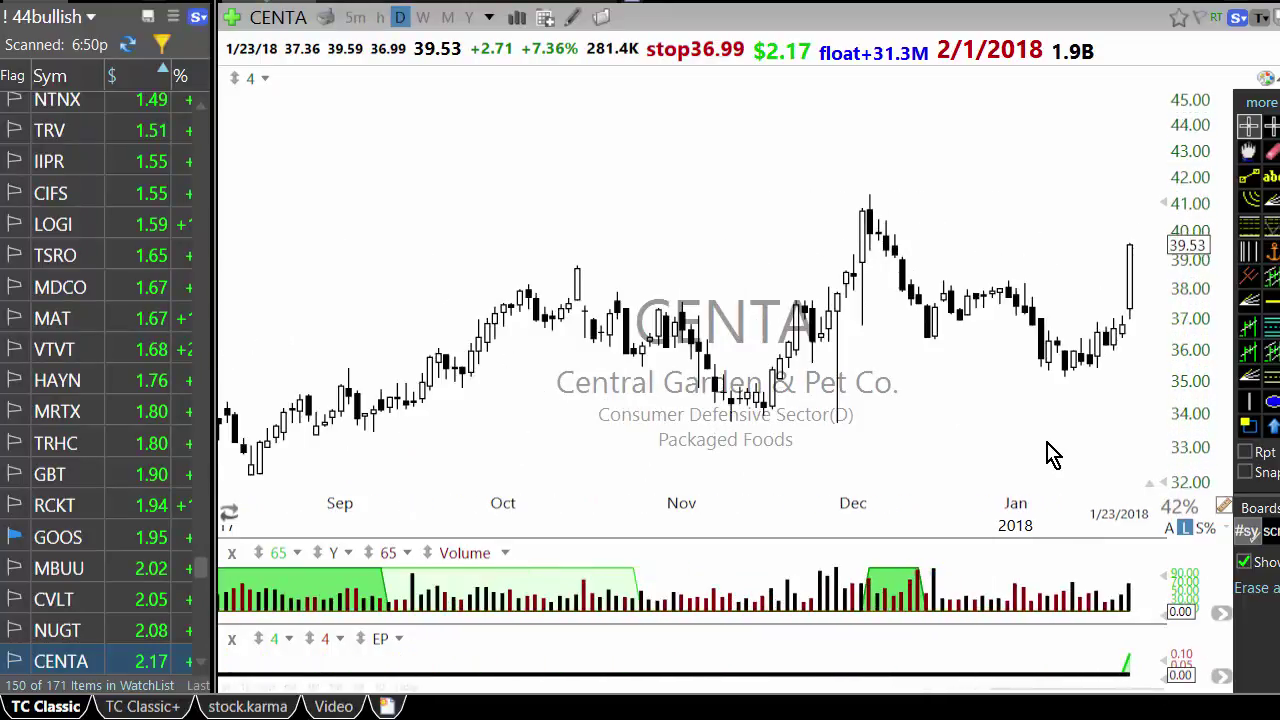
Step: Review the charts after CENTA, from WIX and WTW through PRTA to MSCC
key("space")
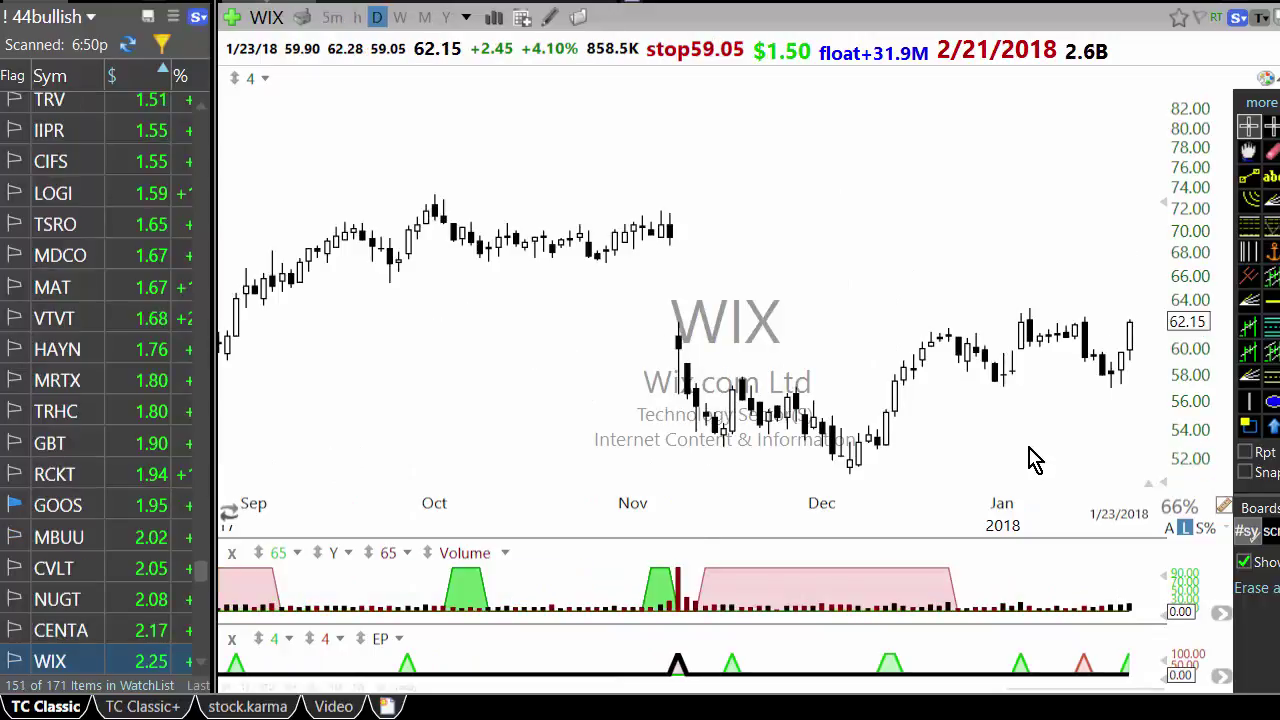
key("space")
key("space")
key("space")
key("space")
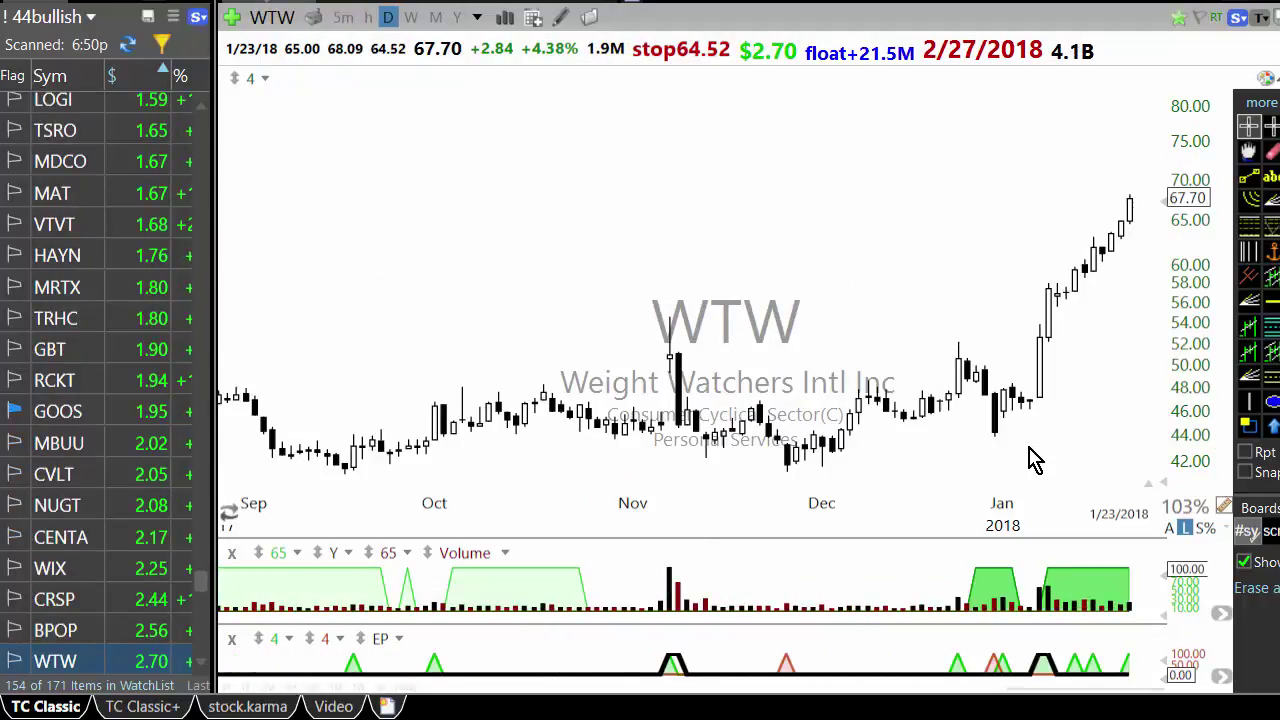
key("space")
key("space")
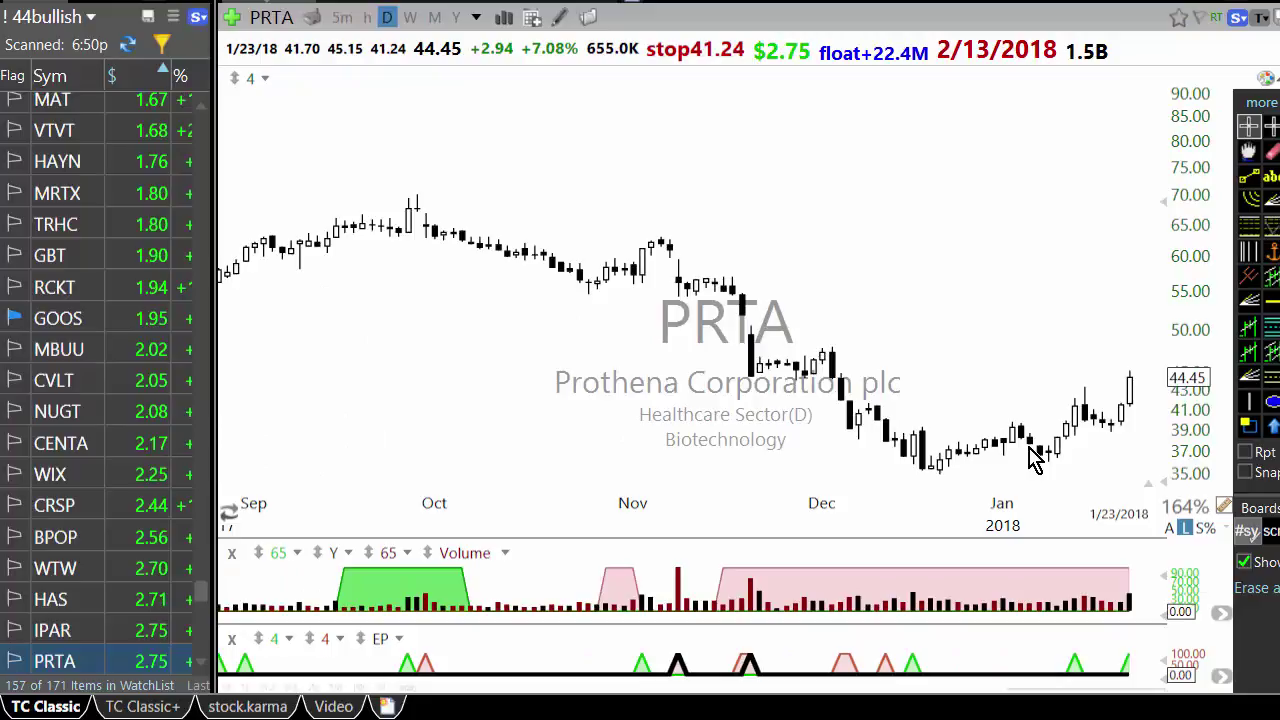
key("space")
key("space")
key("space")
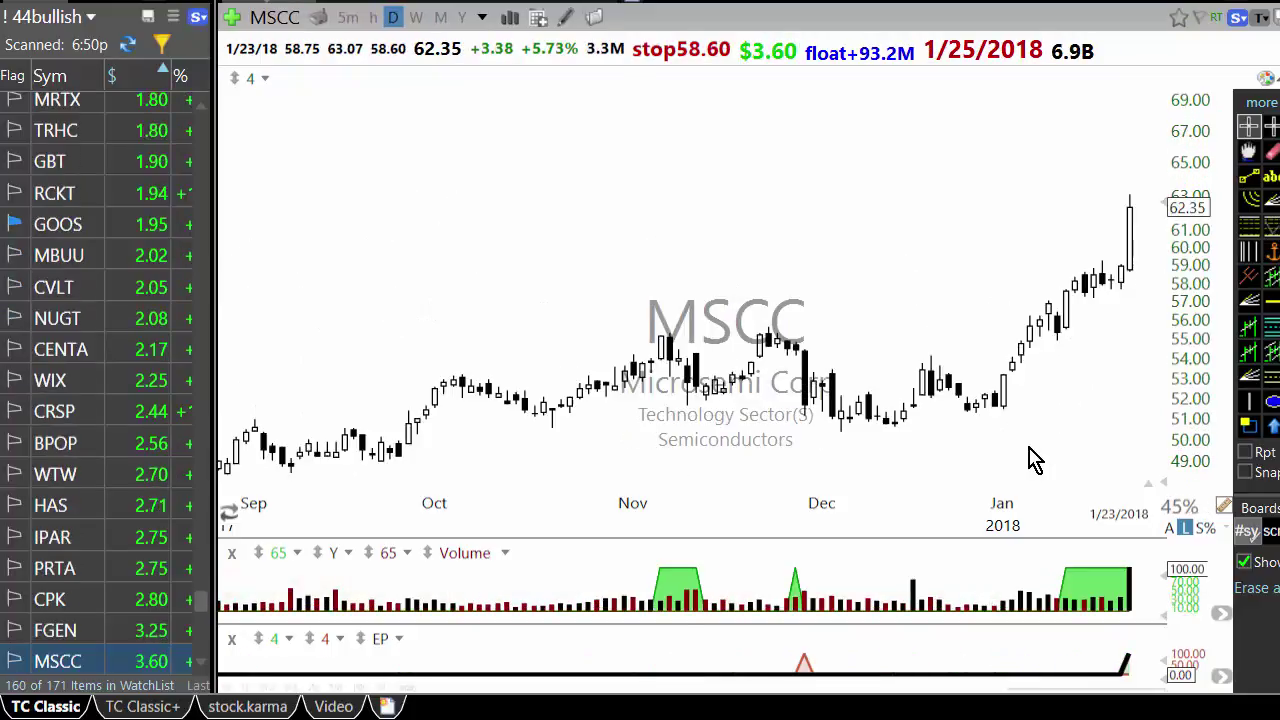
Step: Review the charts after MSCC, from UGAZ and BGNE through EXAS and ADMS to GWPH
key("space")
scroll(1035, 460, "up", 1)
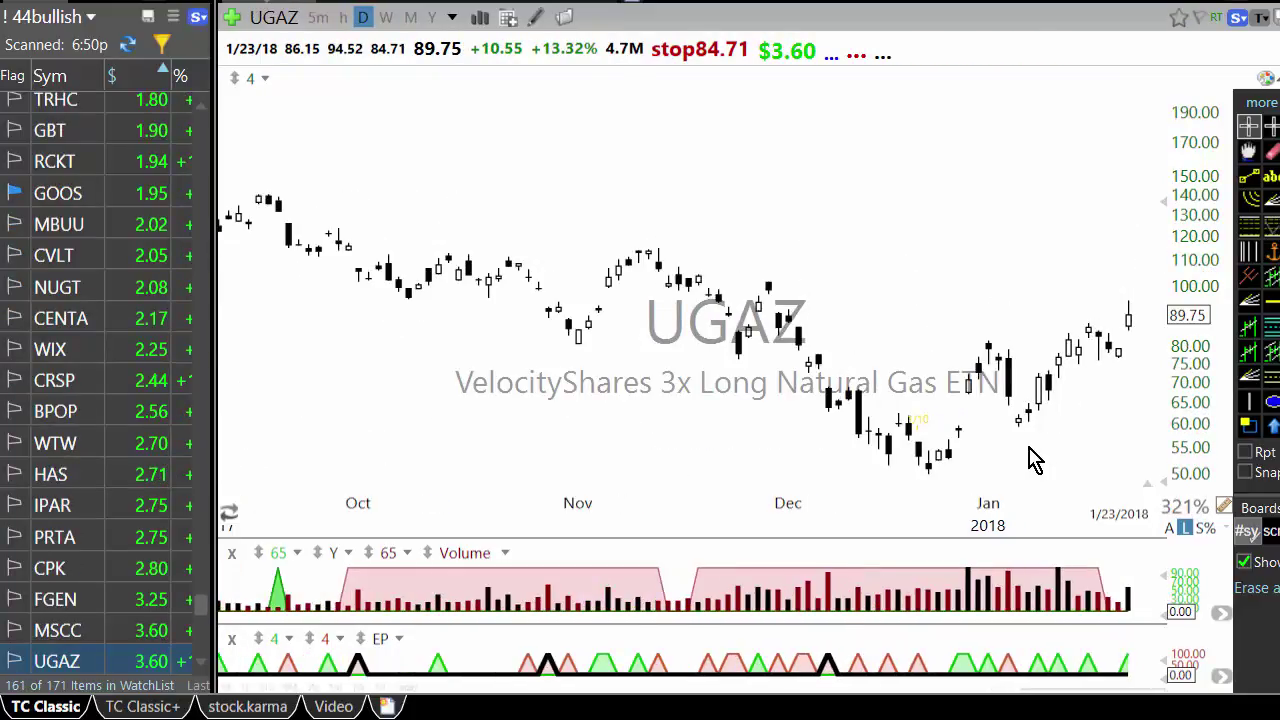
key("space")
key("space")
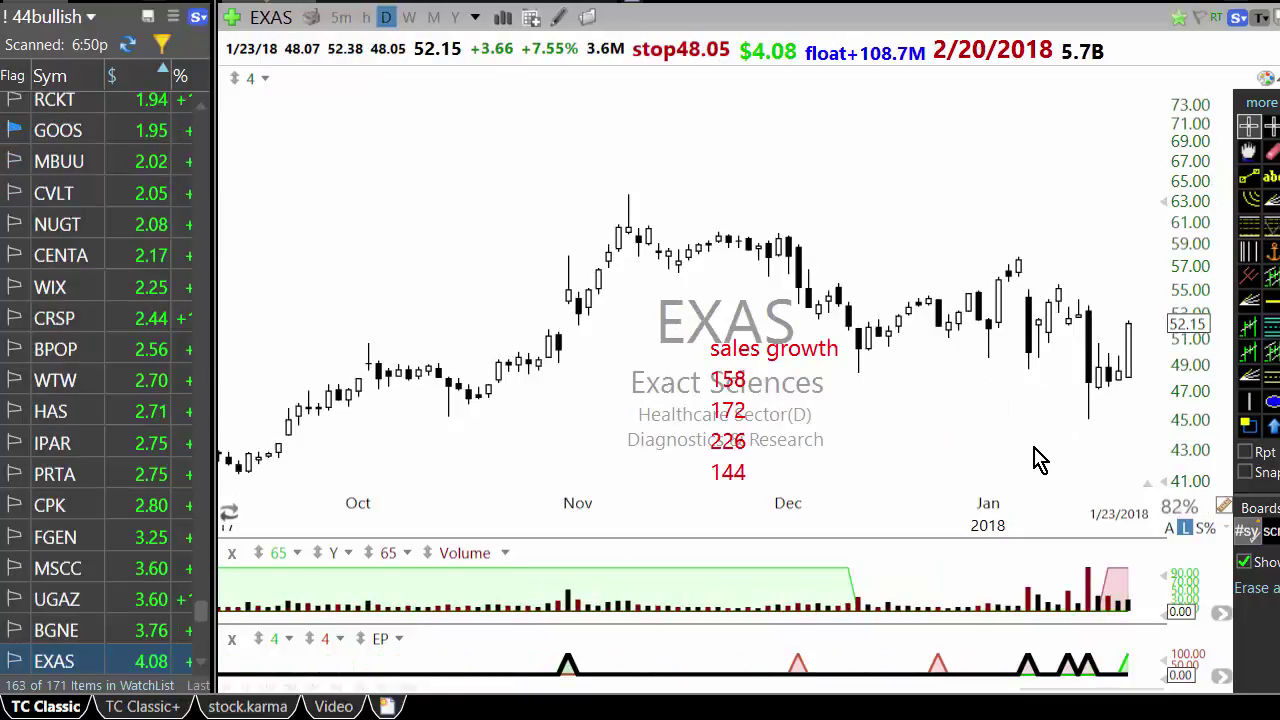
key("space")
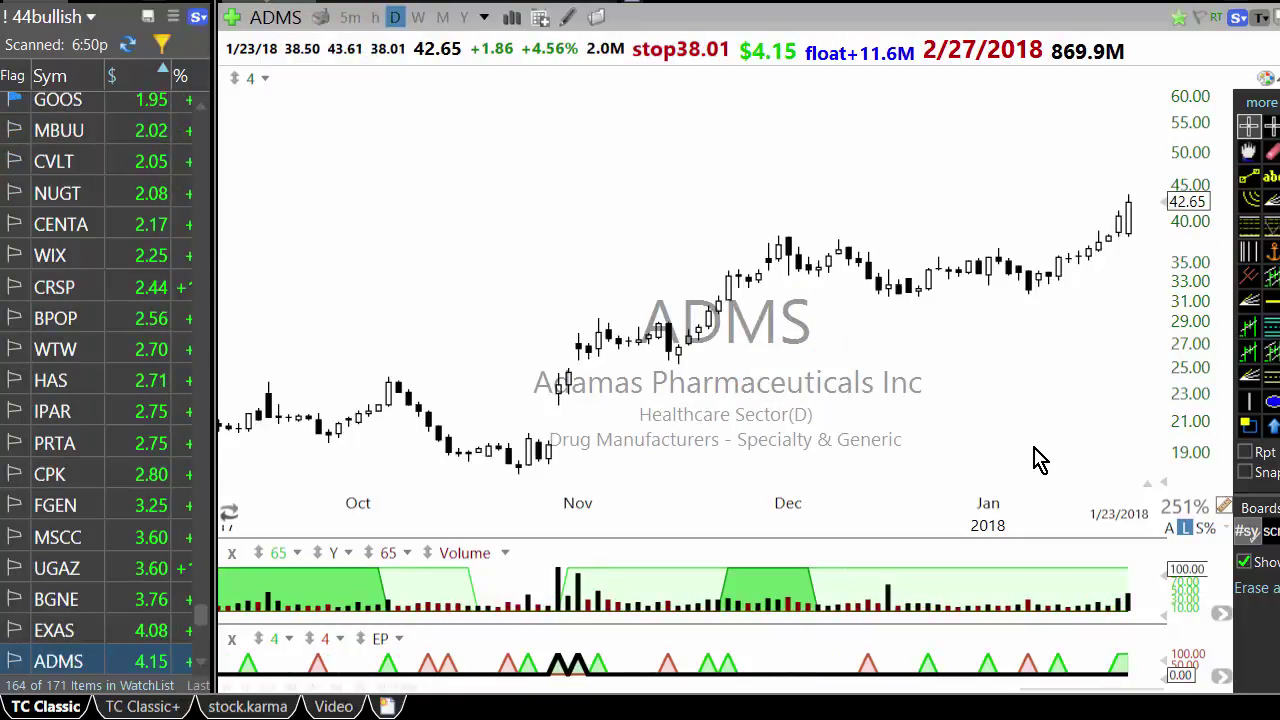
key("space")
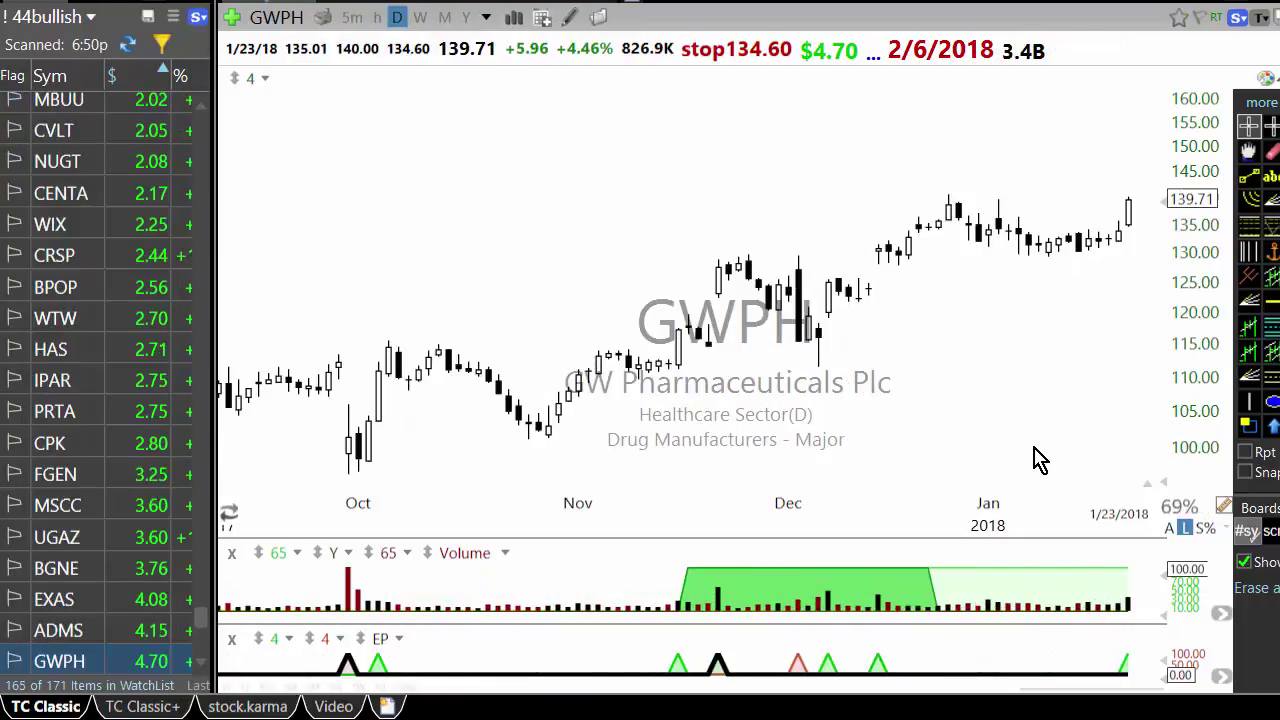
Step: Examine GWPH's price history back through 2017, and inspect its daily bars for 11/14/17 and 1/22/18
scroll(1040, 458, "down", 5)
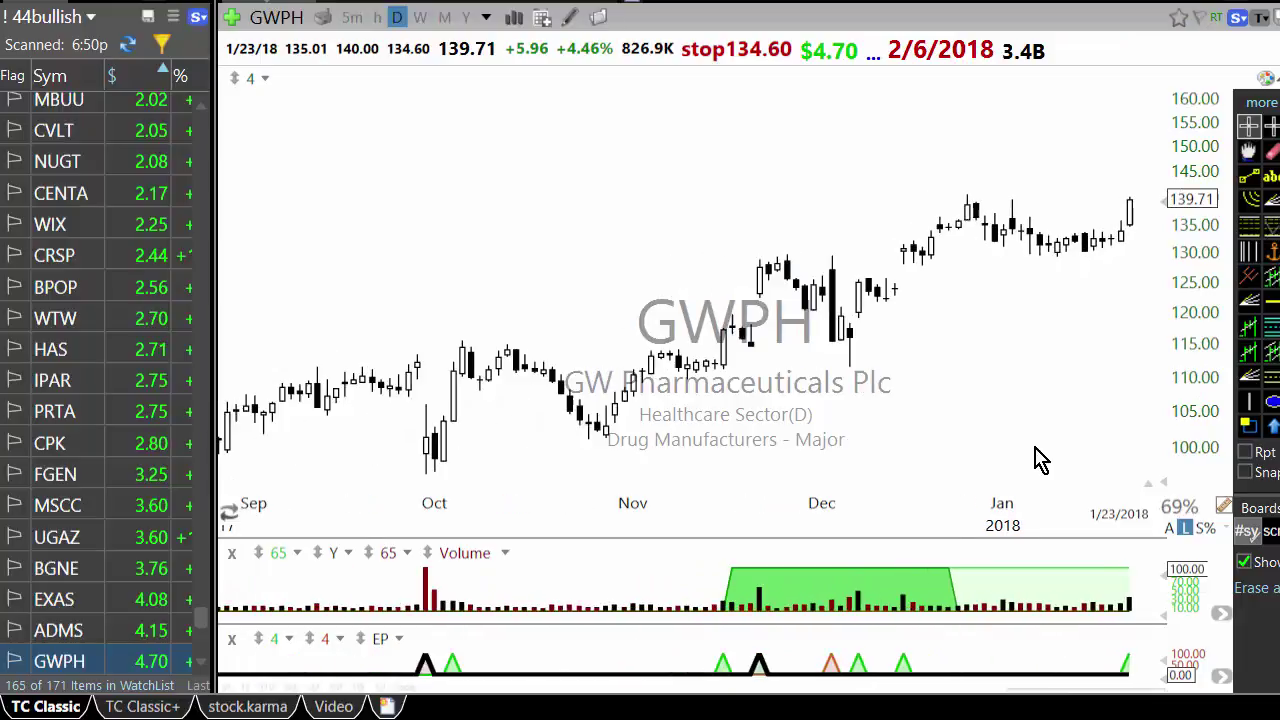
scroll(580, 420, "down", 2)
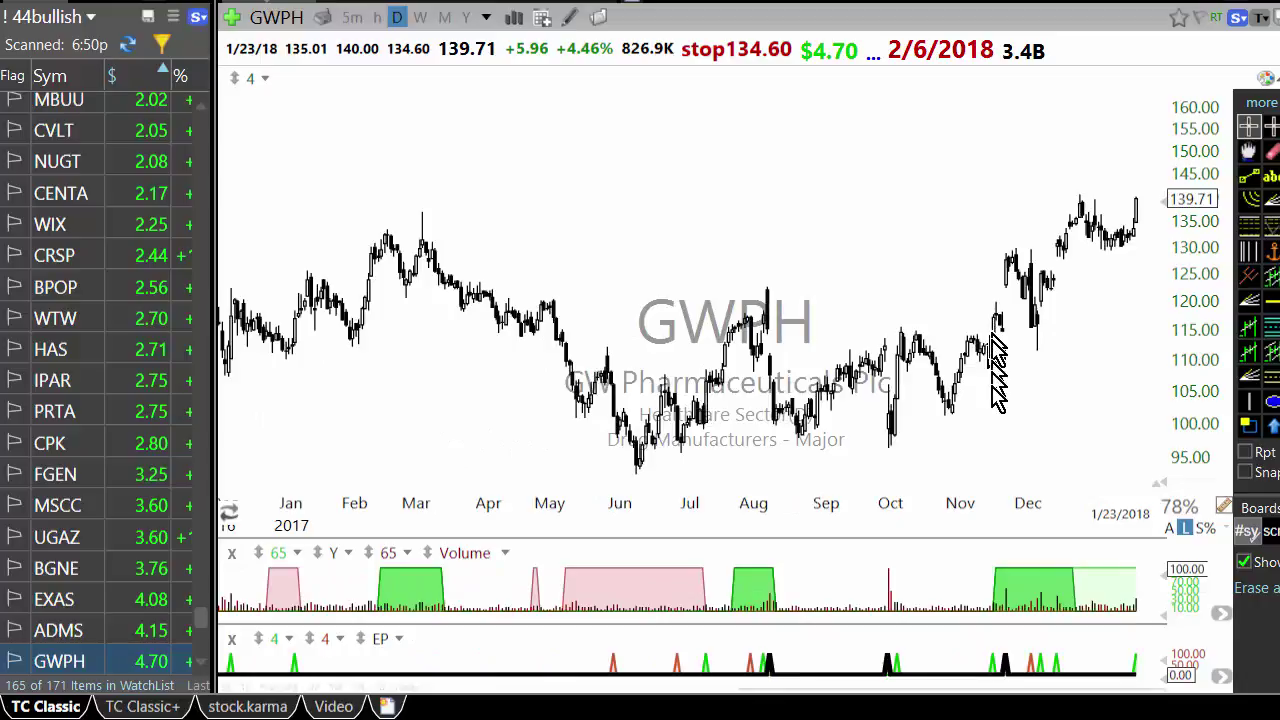
scroll(905, 490, "up", 3)
scroll(880, 480, "up", 2)
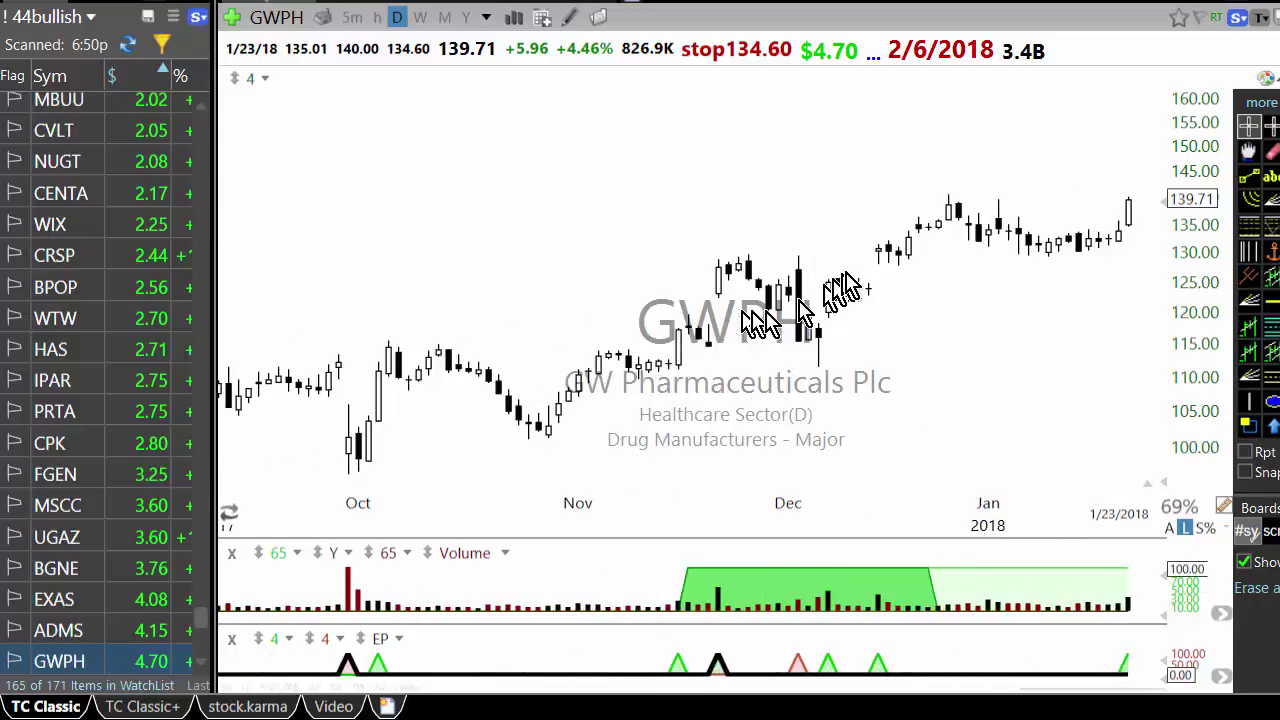
left_click(675, 372)
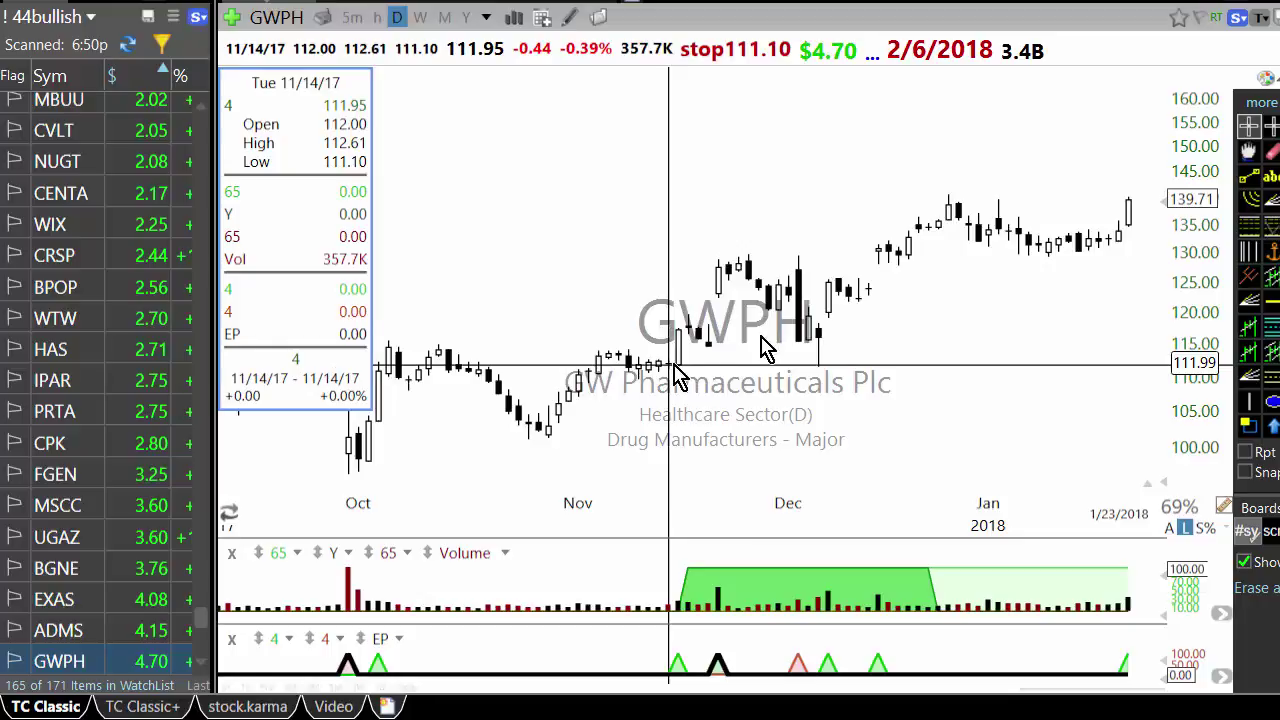
left_click(1121, 242)
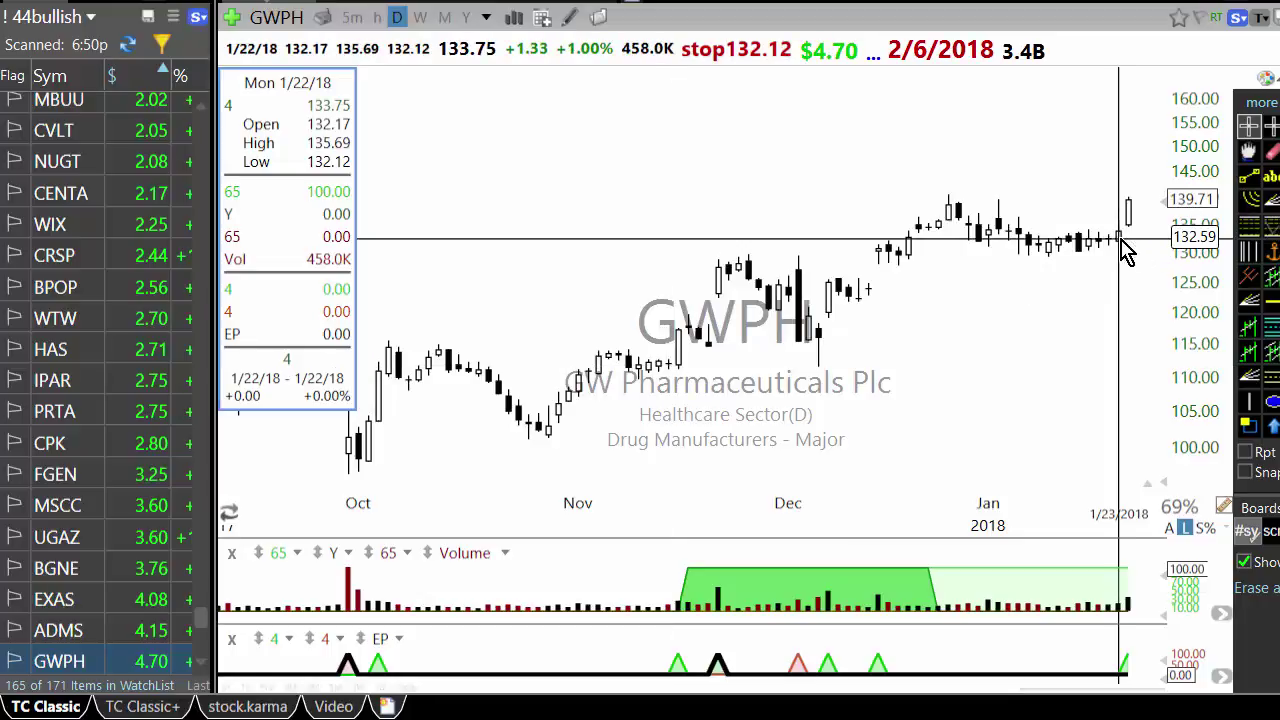
left_click(1121, 226)
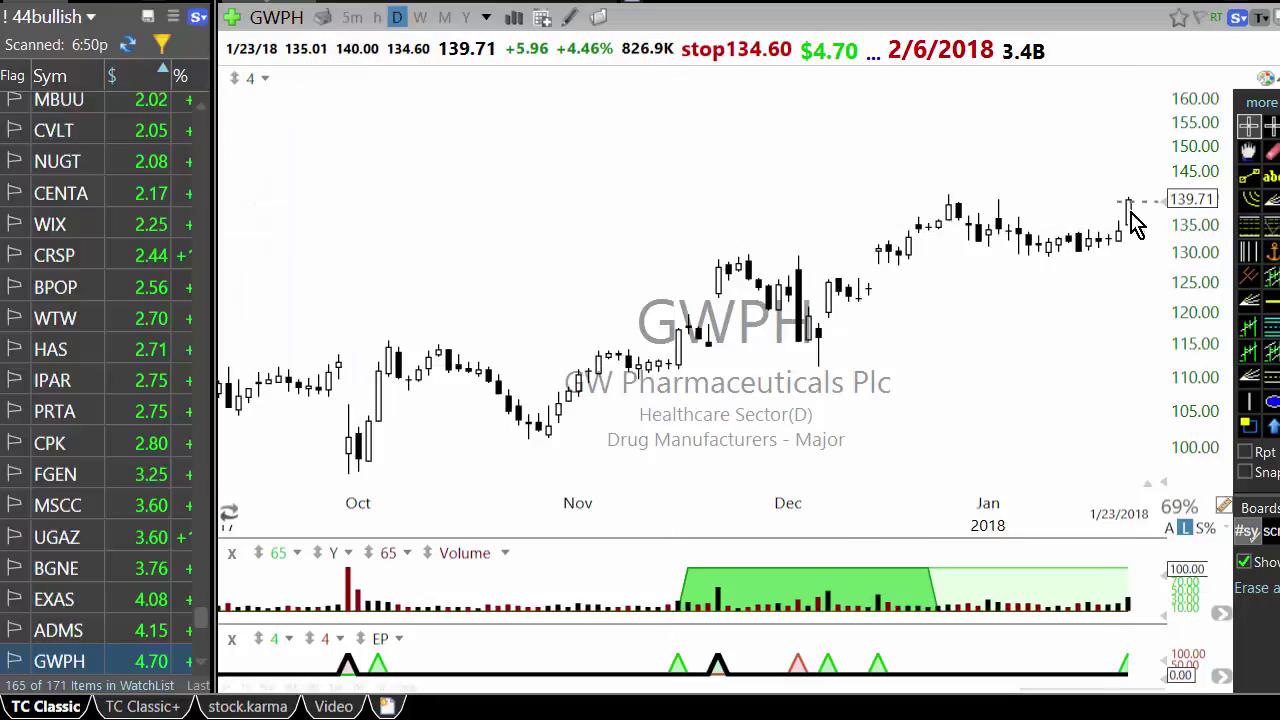
scroll(1131, 220, "down", 3)
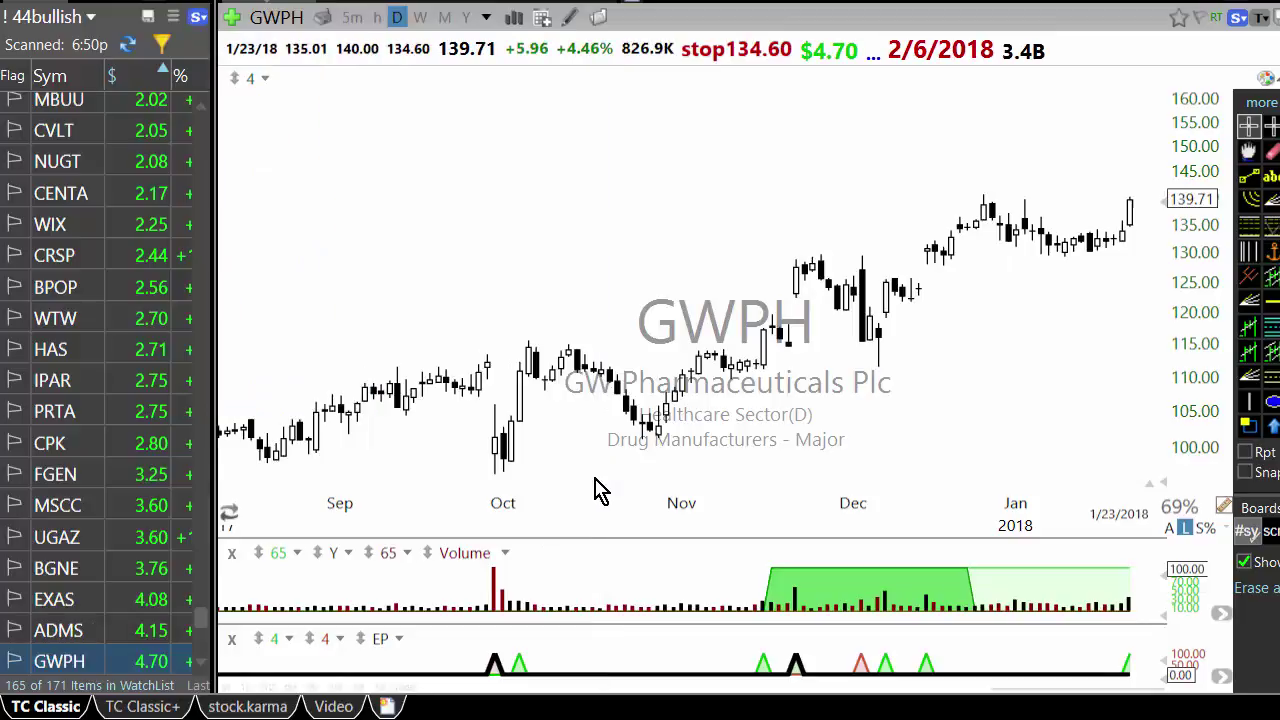
scroll(593, 490, "up", 1)
Step: Review the charts after GWPH, from WRLD through ALNY and RARE to ARGX
key("space")
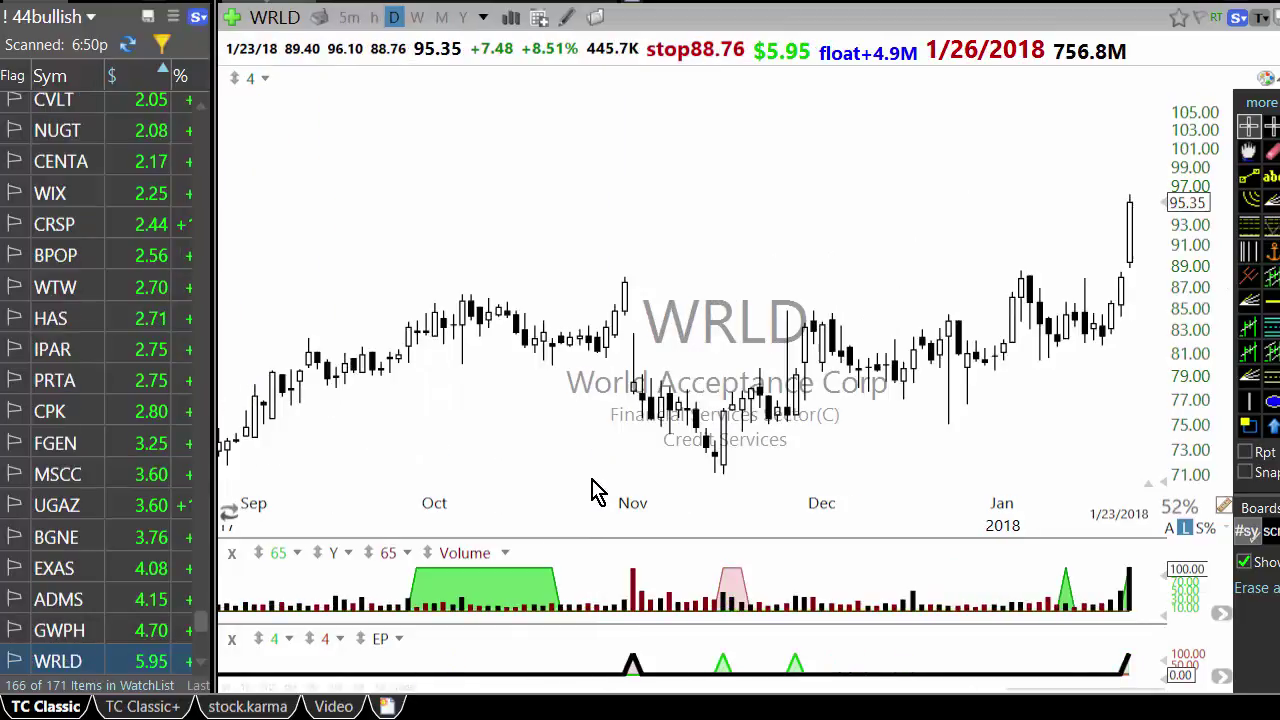
key("space")
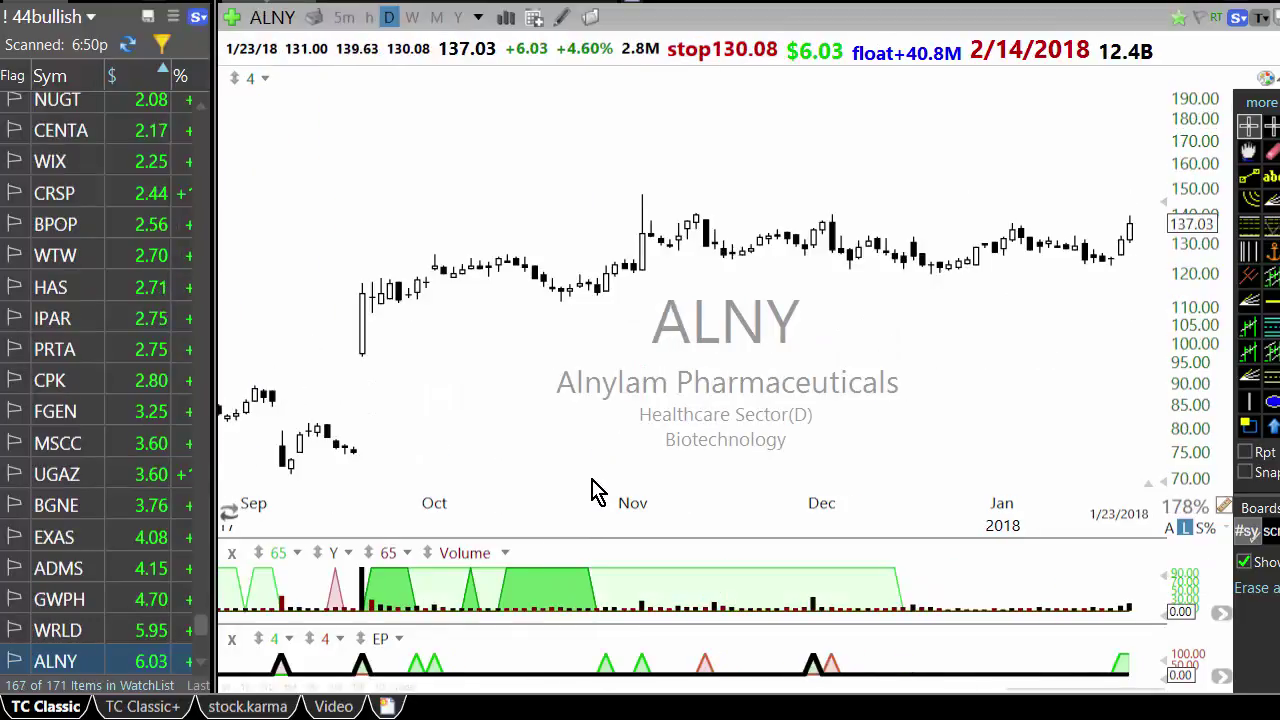
key("space")
key("space")
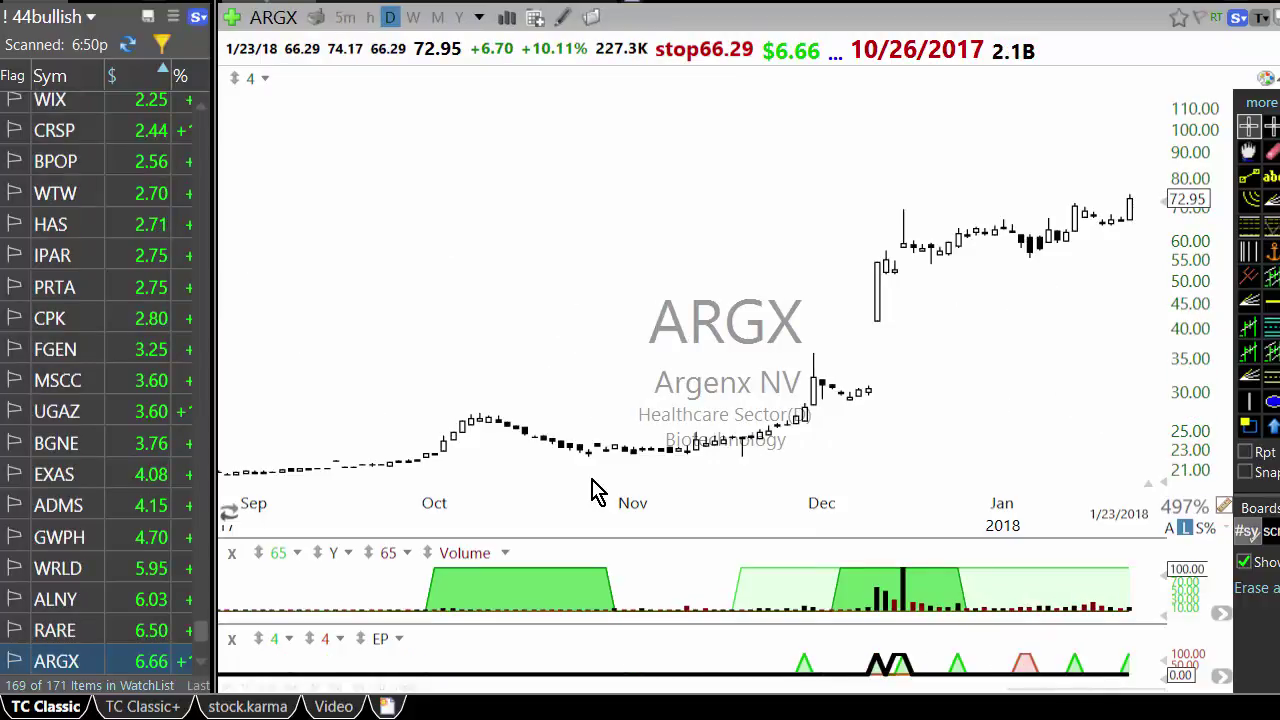
Step: Flag ARGX, and examine its price history since November and the bar before the latest breakout
scroll(623, 480, "up", 5)
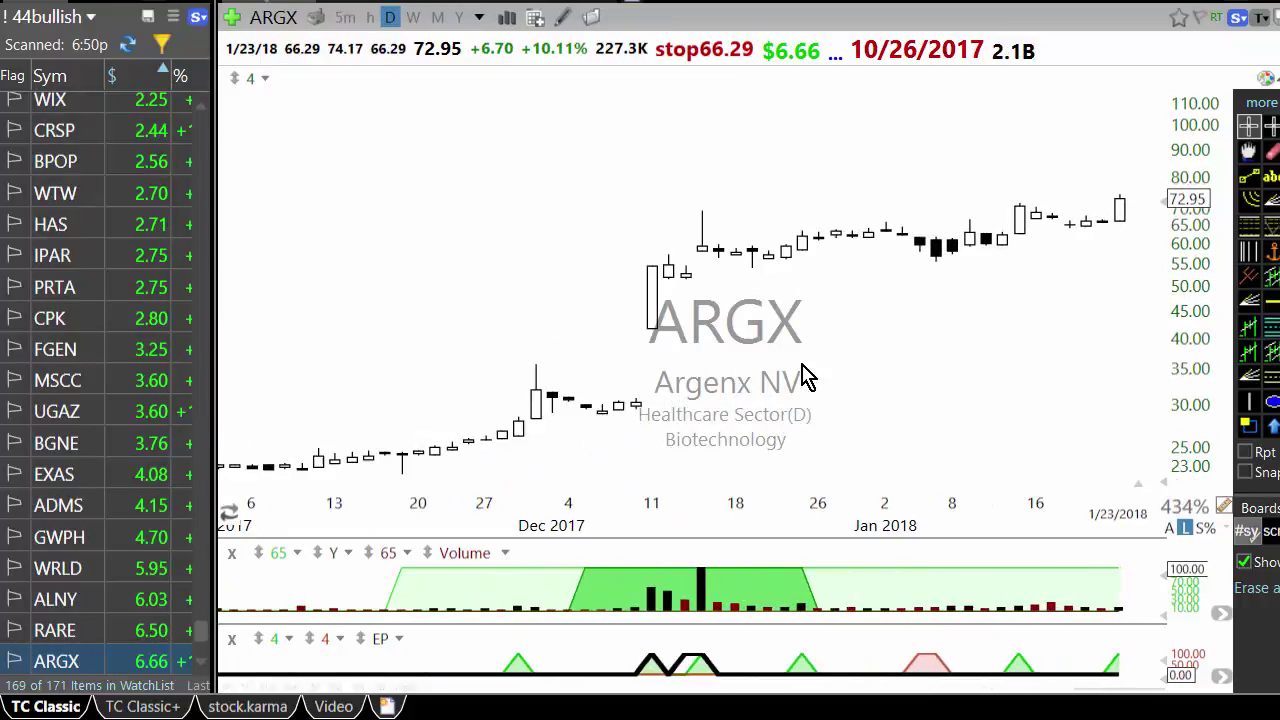
mouse_move(1095, 225)
left_mouse_down()
mouse_move(1105, 214)
mouse_move(1100, 238)
mouse_move(1063, 223)
mouse_move(1108, 240)
left_mouse_up()
scroll(1128, 243, "down", 2)
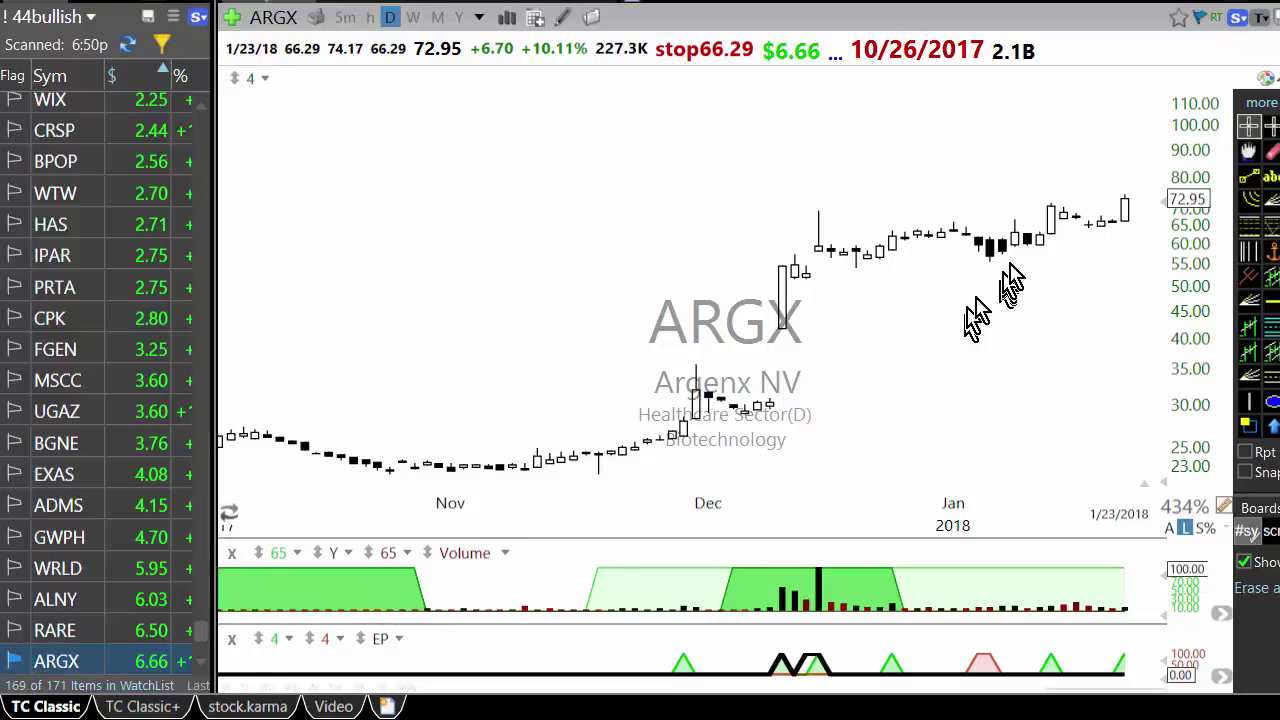
left_click_drag(1115, 230, 1117, 232)
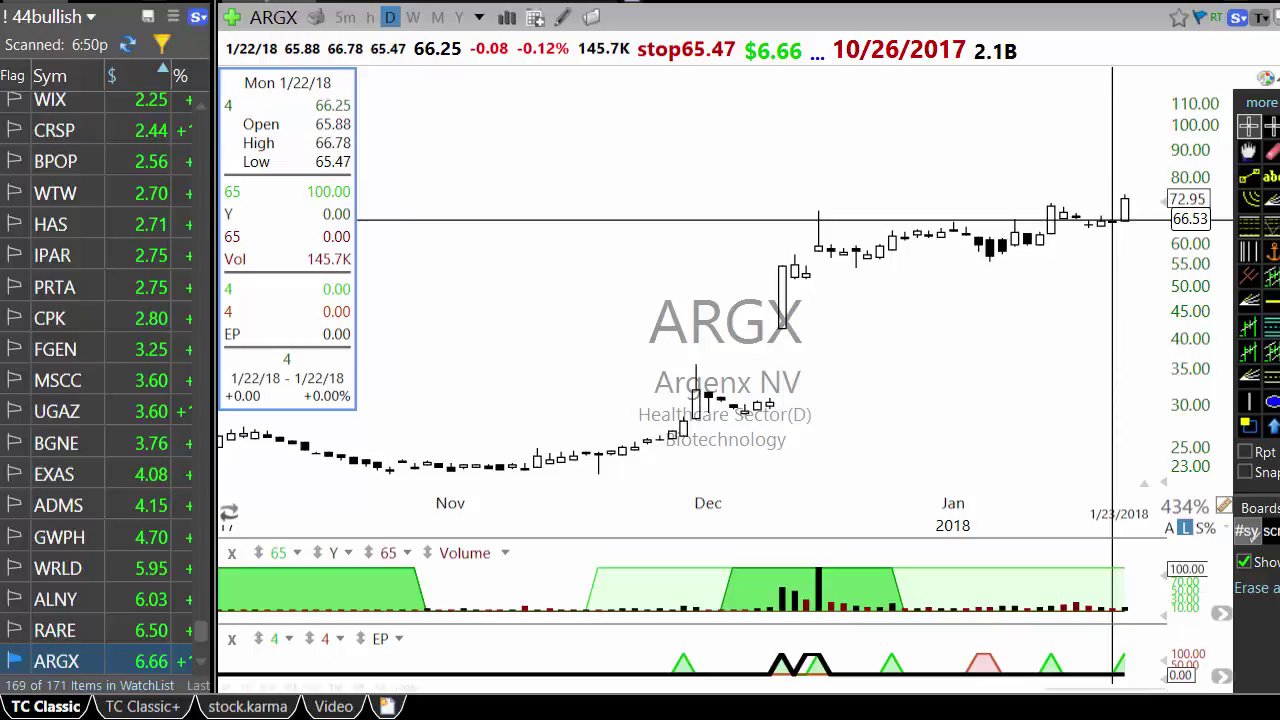
left_click_drag(1113, 219, 1107, 245)
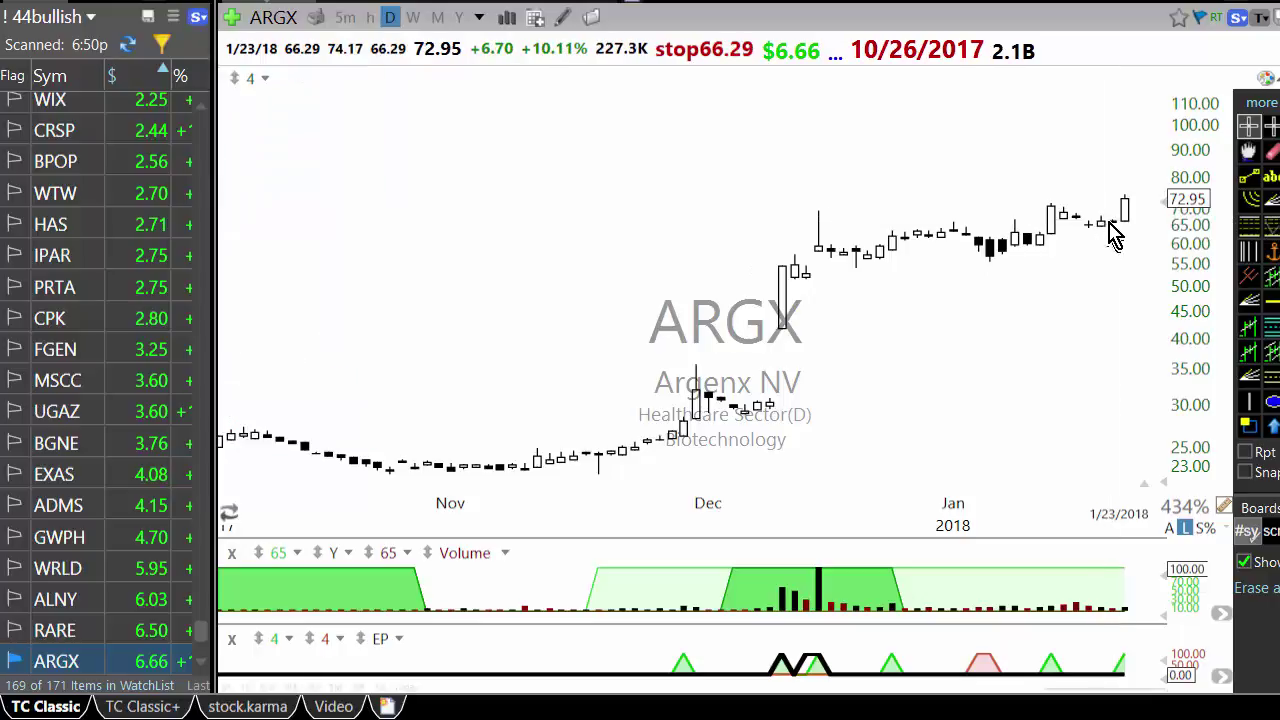
Step: Review the BABA chart, comparing its price history back to April 2017 with the recent consolidation and breakout
key("space")
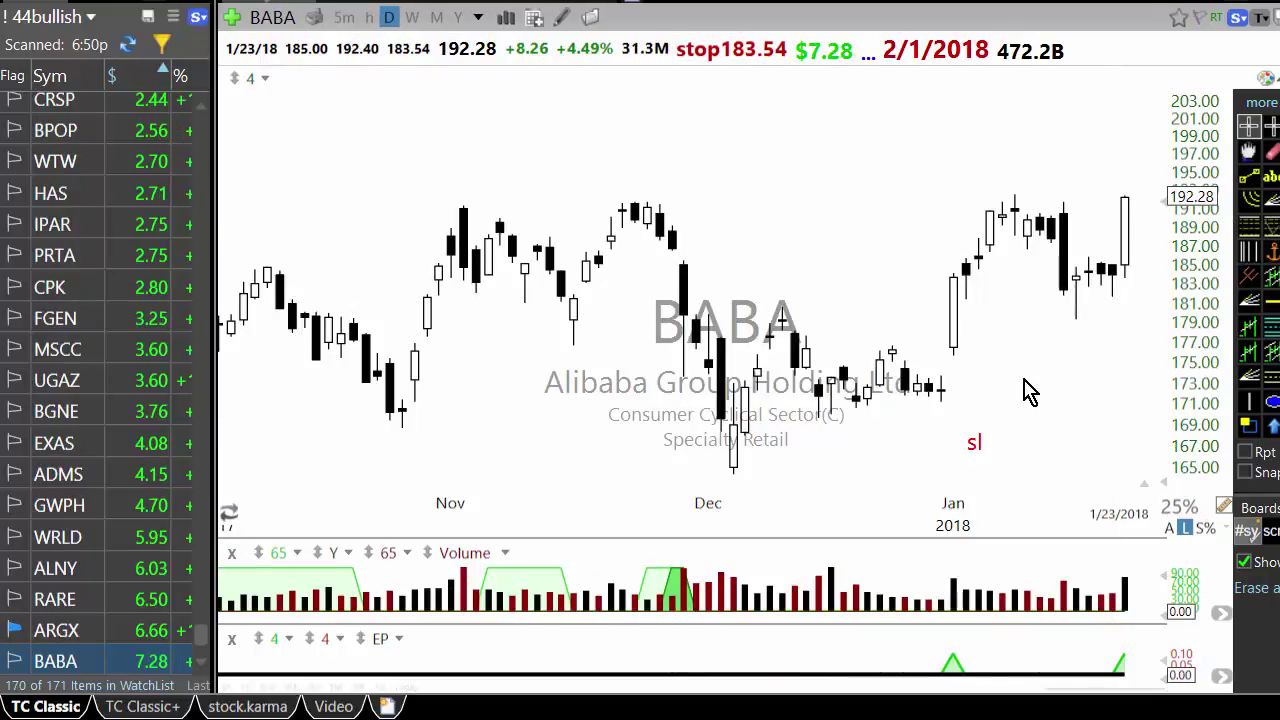
scroll(1000, 400, "down", 5)
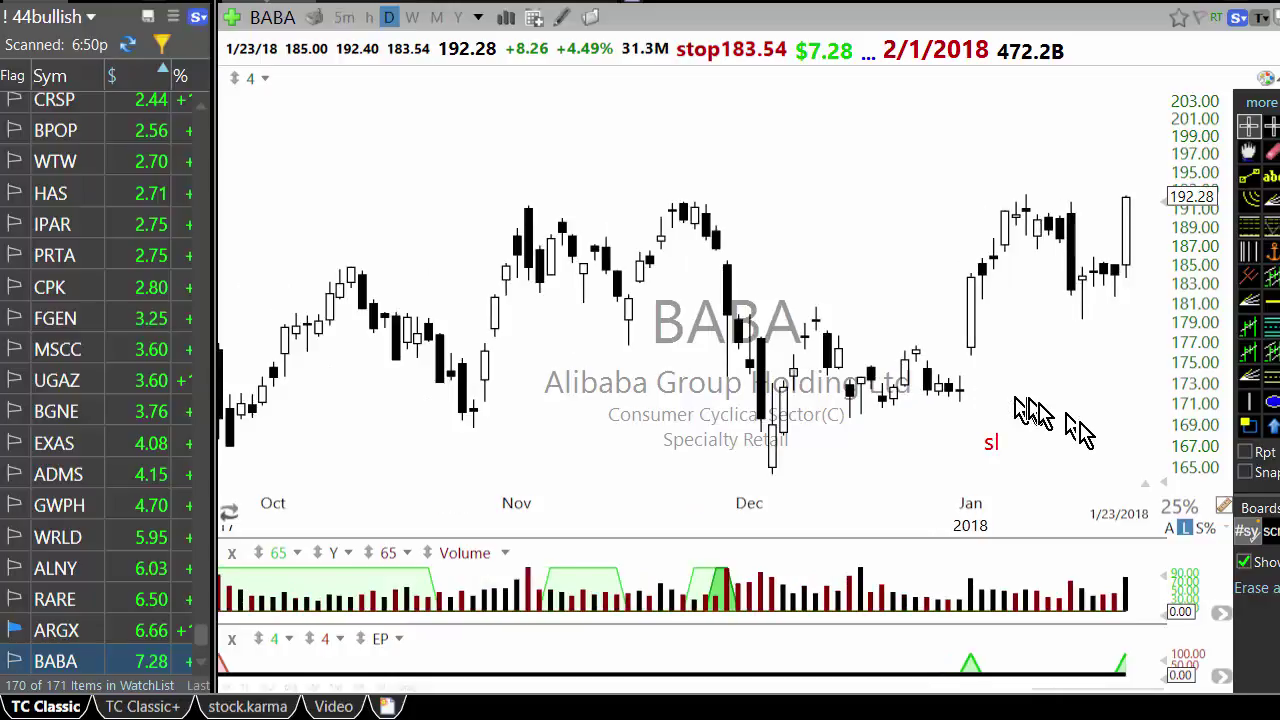
scroll(529, 314, "down", 8)
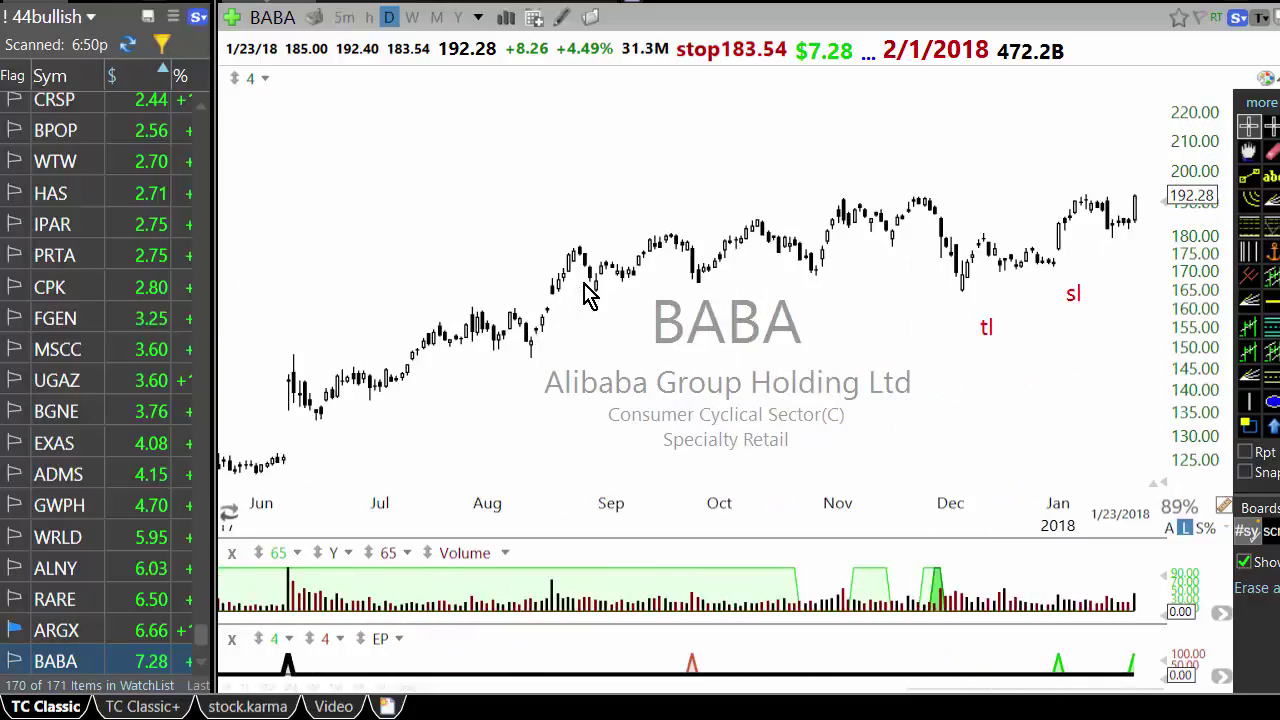
scroll(800, 325, "up", 10)
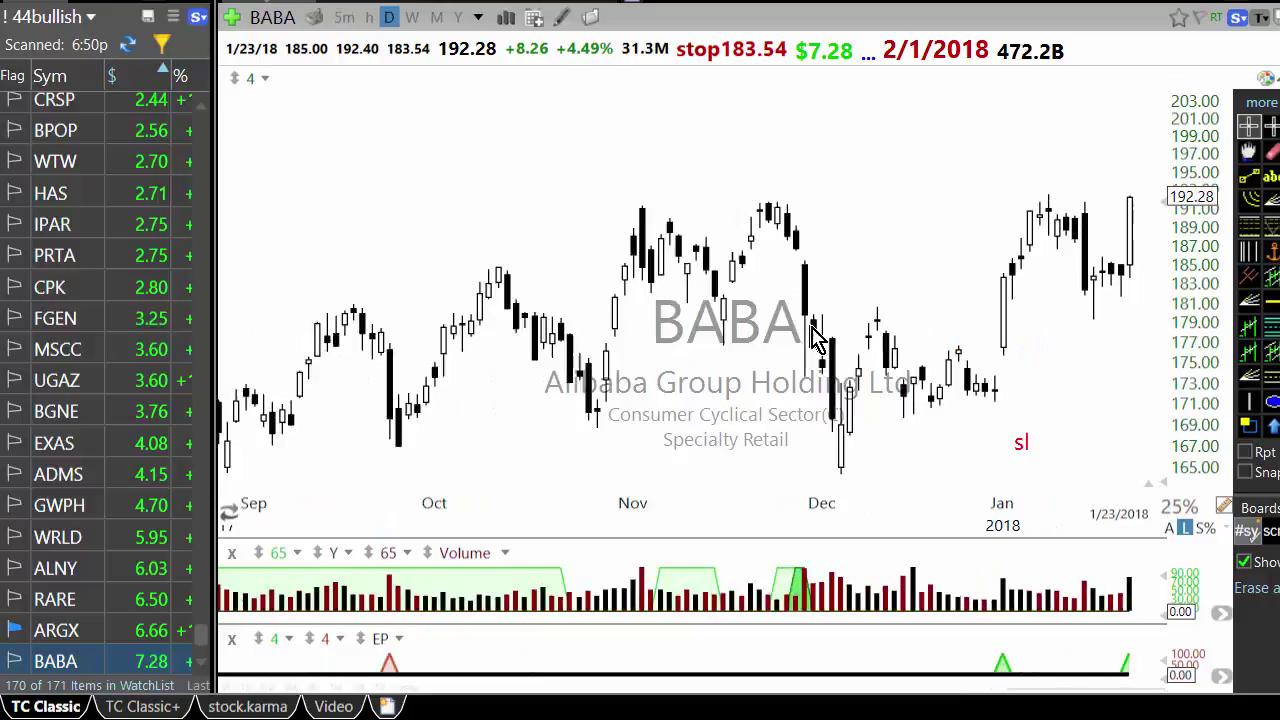
scroll(930, 285, "up", 1)
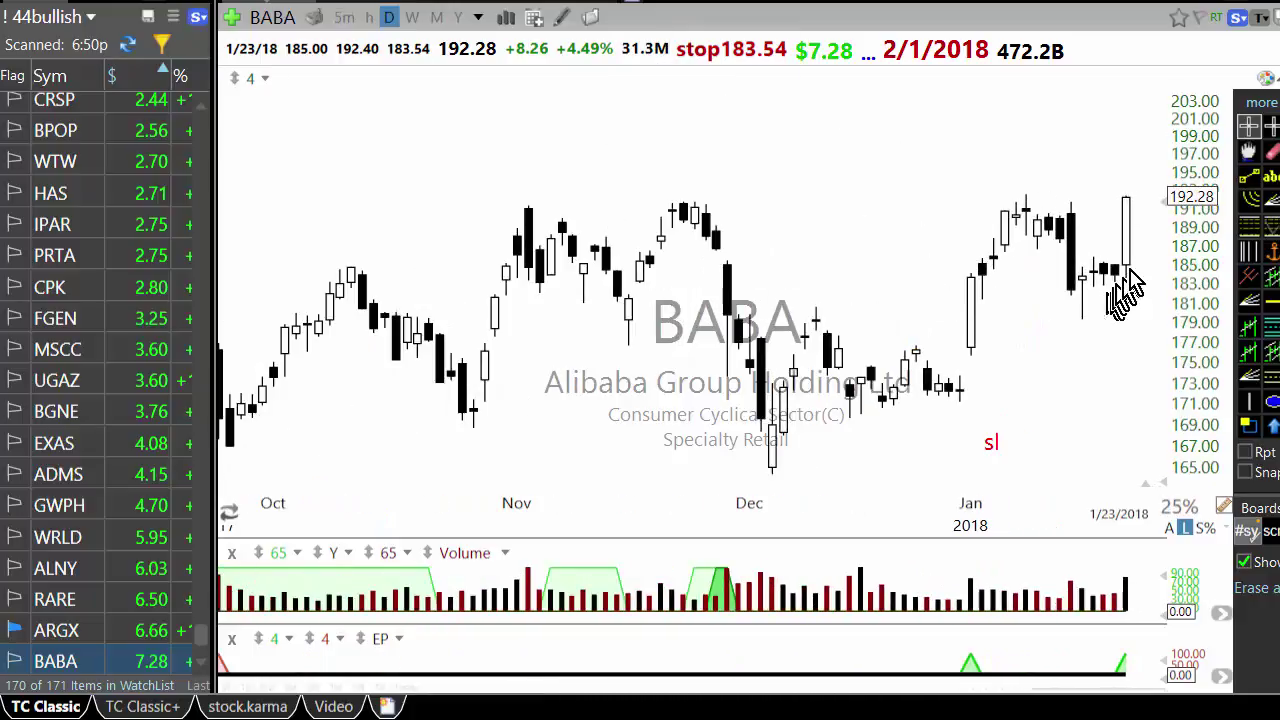
scroll(1066, 410, "up", 1)
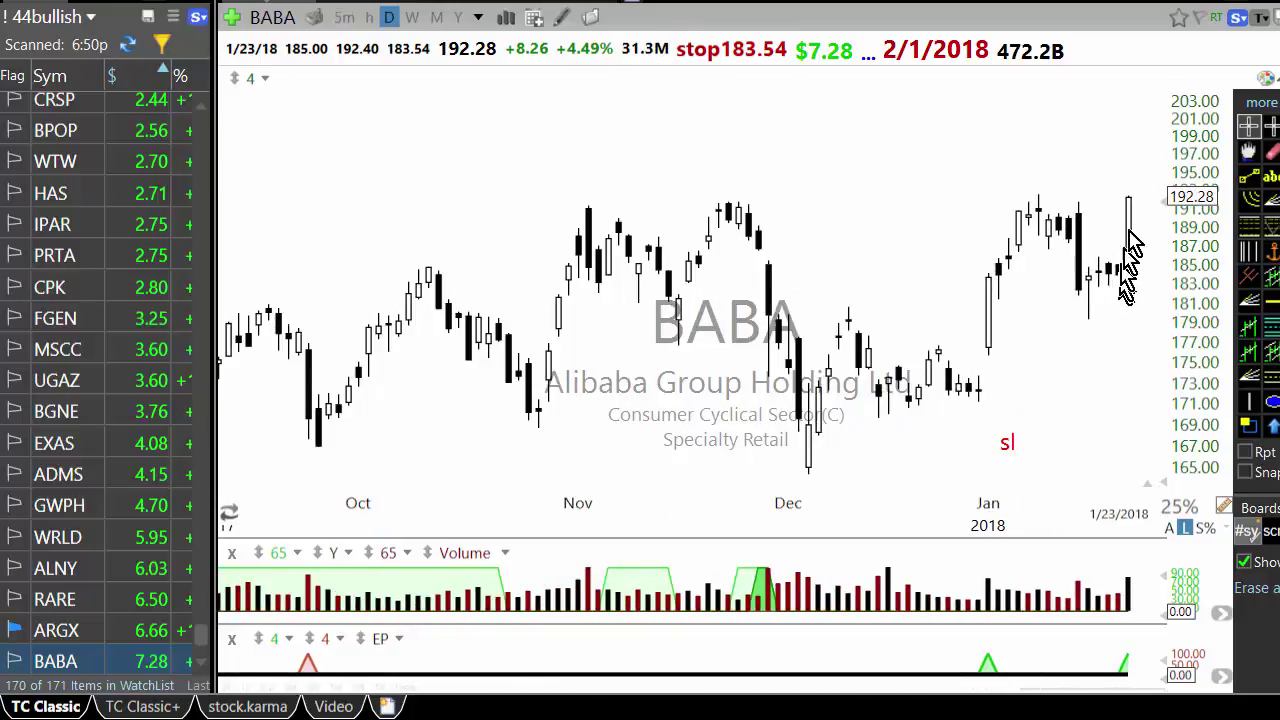
scroll(800, 424, "down", 3)
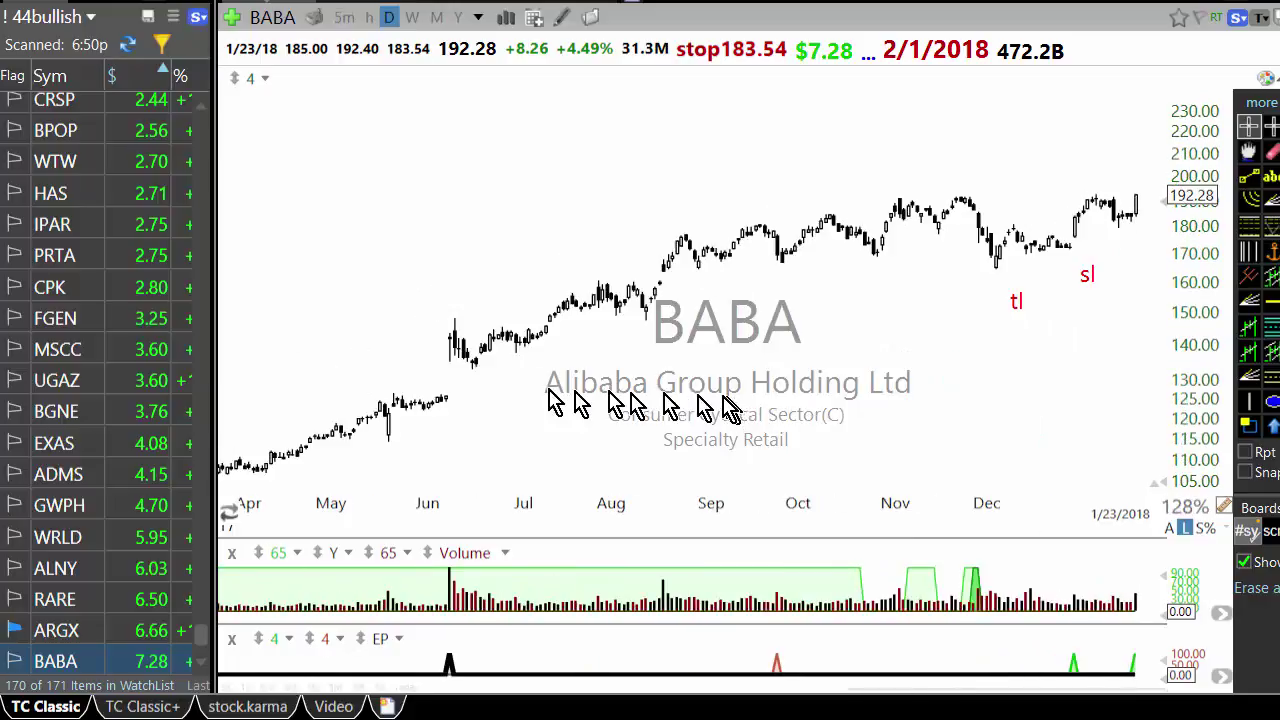
scroll(857, 414, "up", 3)
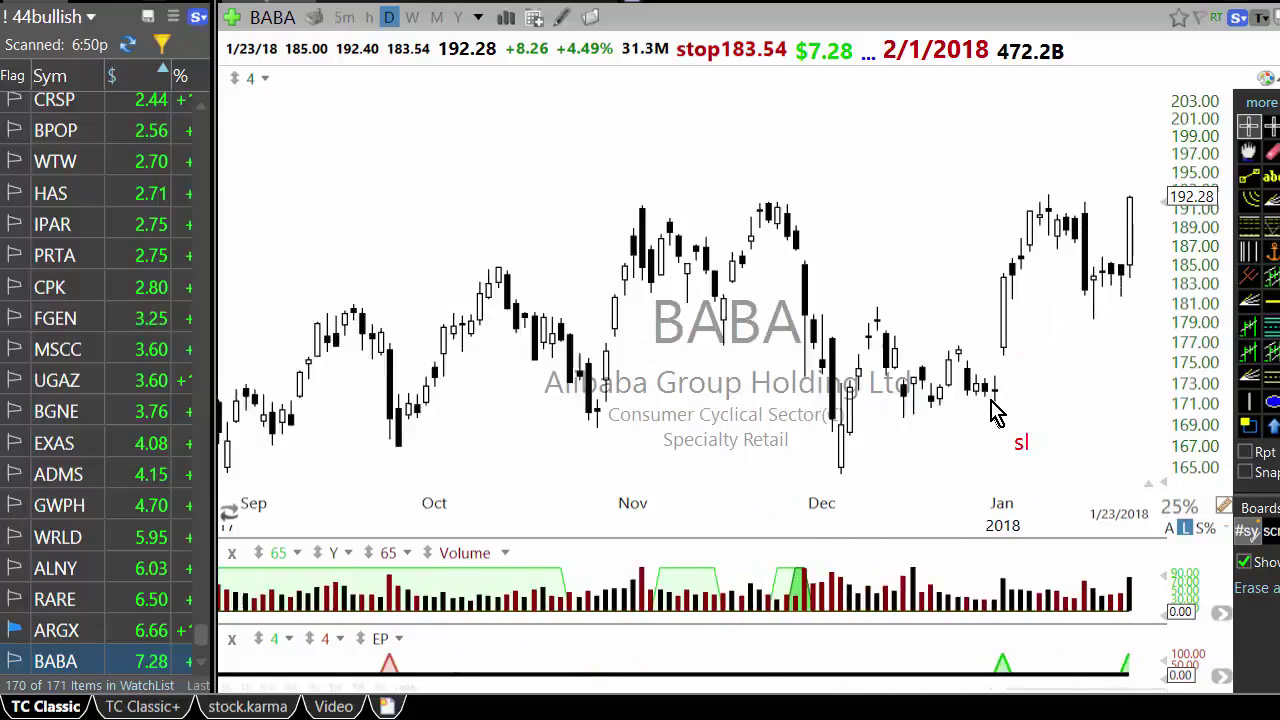
scroll(1015, 400, "down", 1)
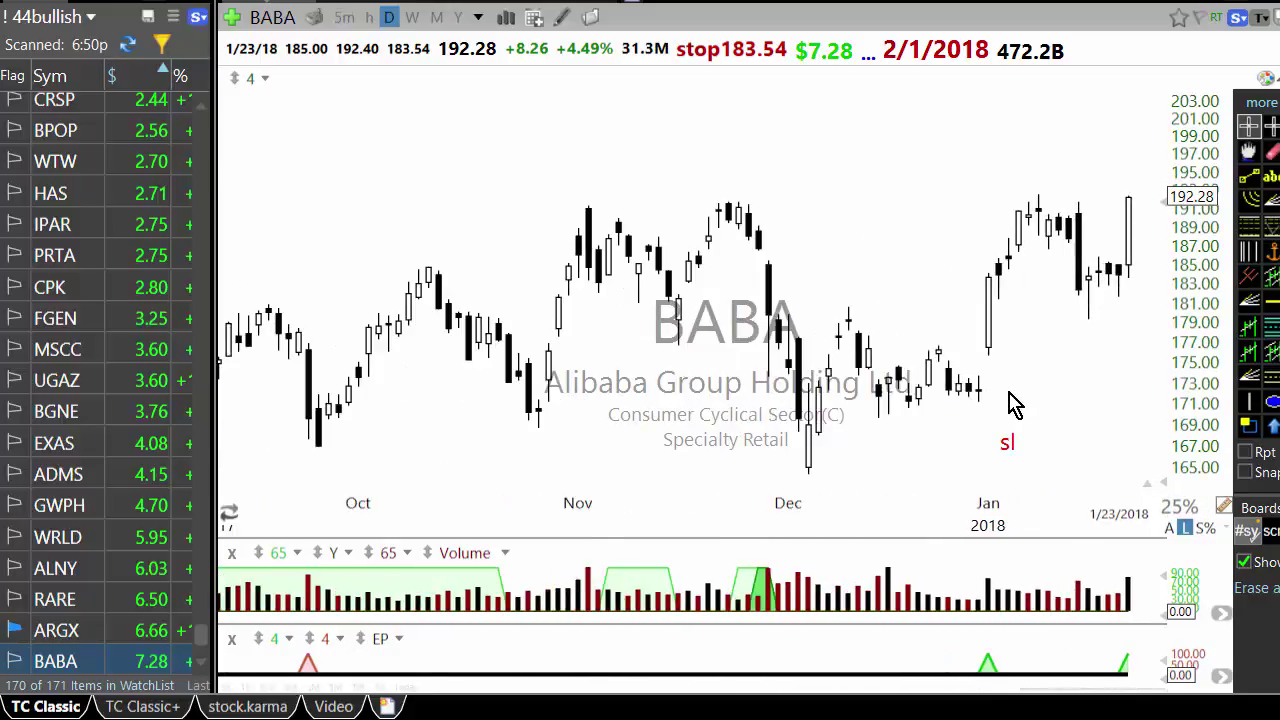
scroll(1012, 402, "down", 1)
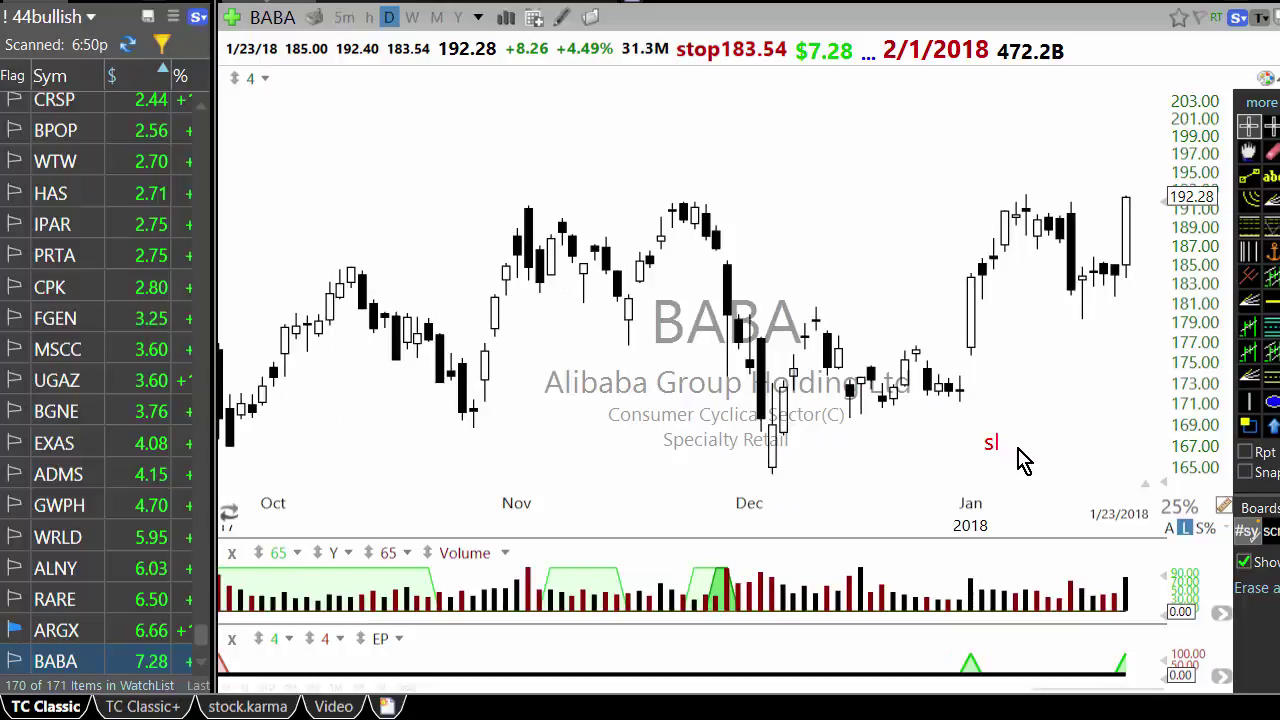
Step: Review the SAGE chart at the end of the watchlist, including its volume and EP indicators
key("space")
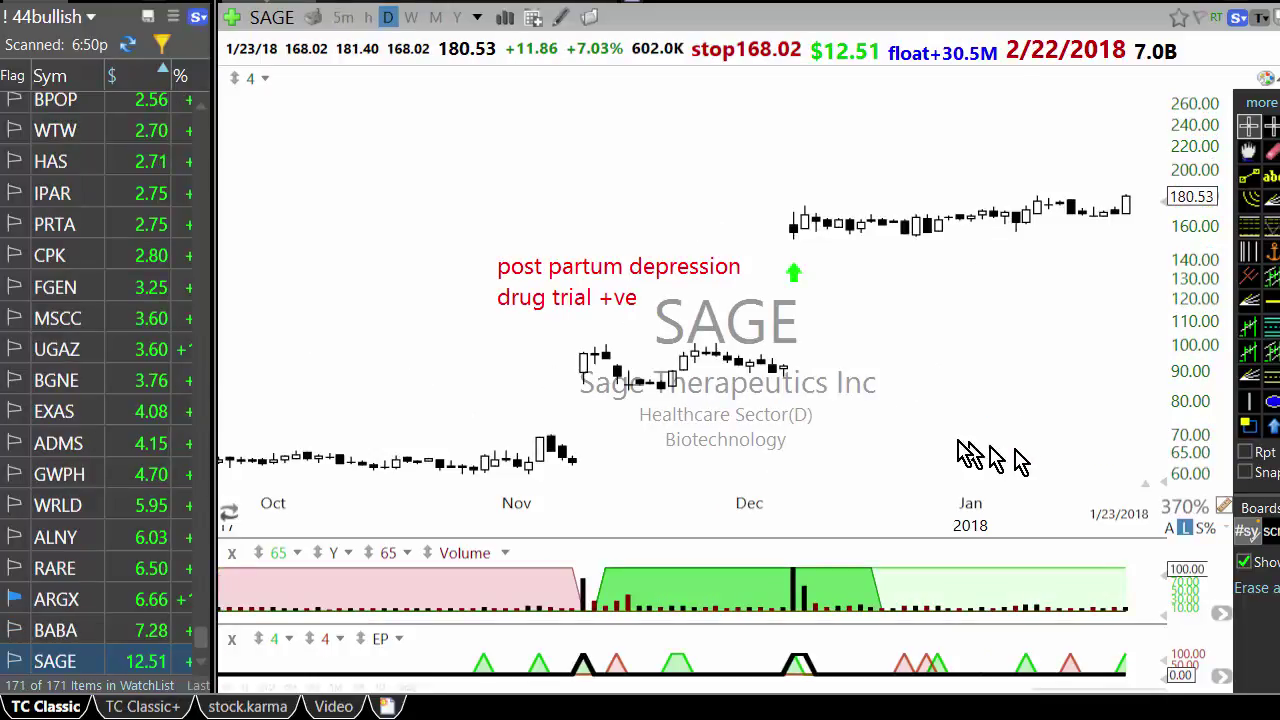
scroll(1058, 416, "up", 1)
scroll(1045, 428, "down", 1)
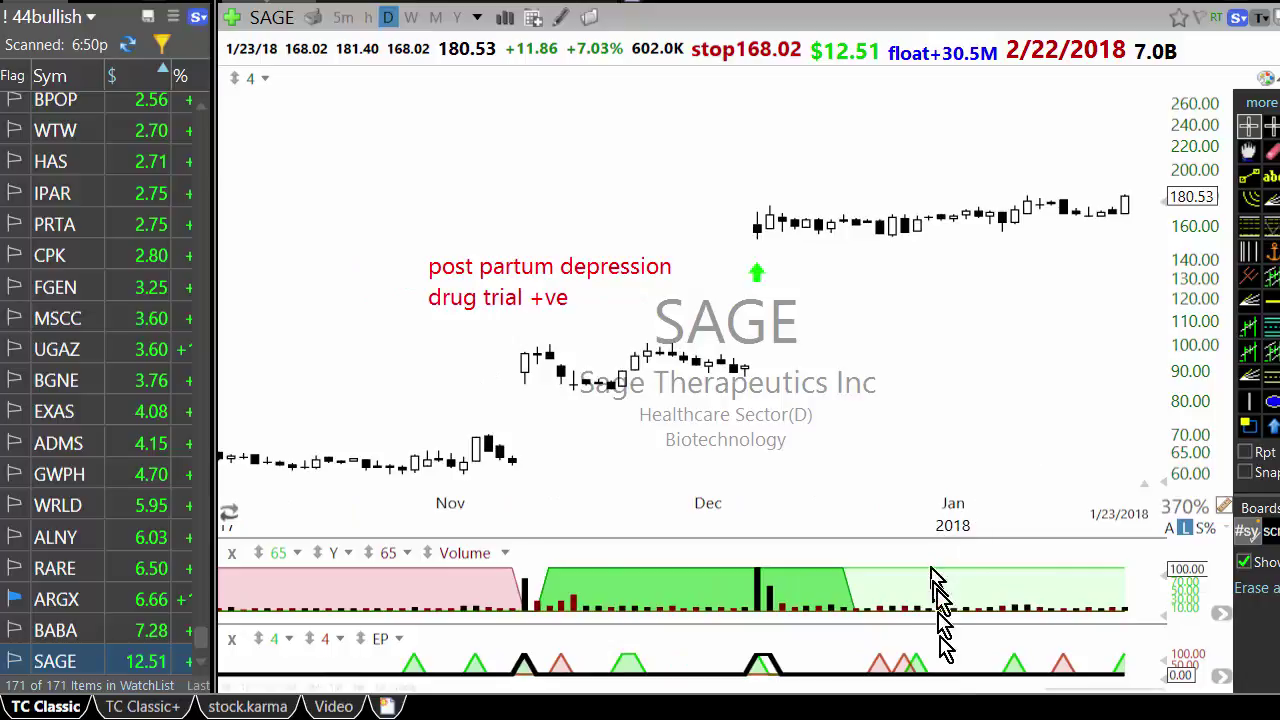
mouse_move(925, 677)
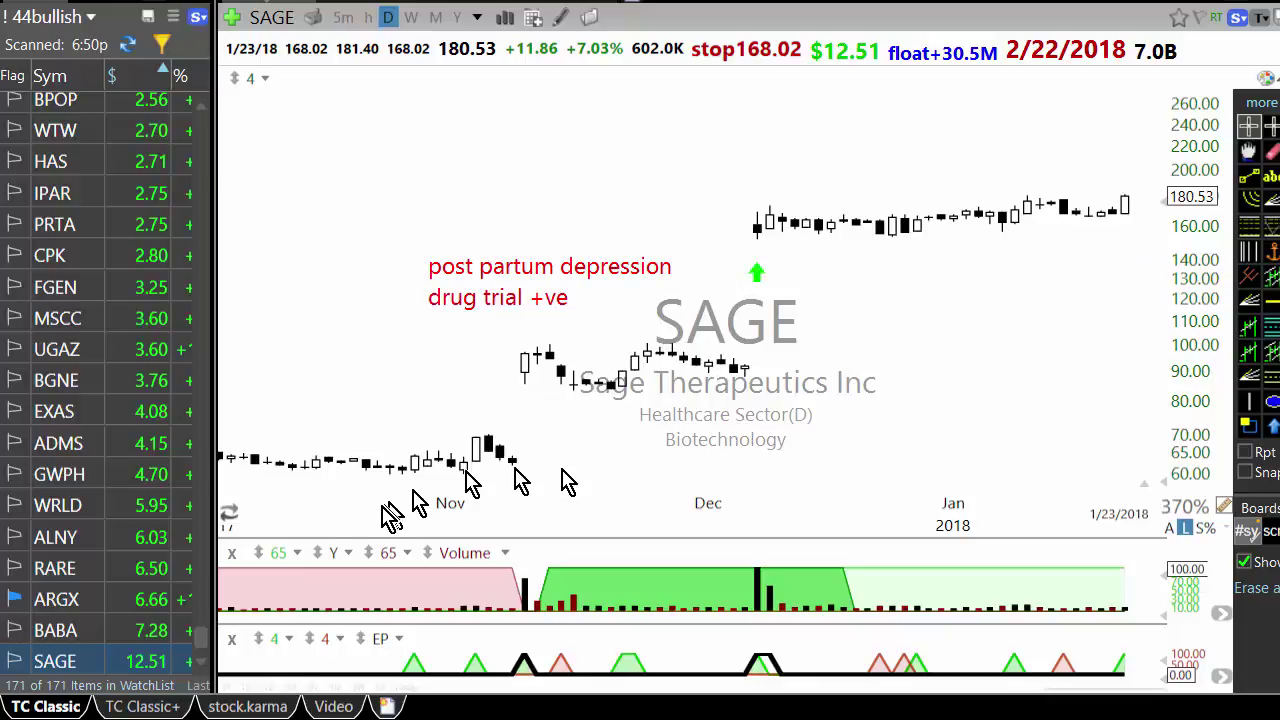
Step: Sort the watchlist by flag so the flagged symbols come first, and return to the start of the list
left_click(22, 80)
scroll(45, 230, "up", 6)
scroll(45, 230, "up", 10)
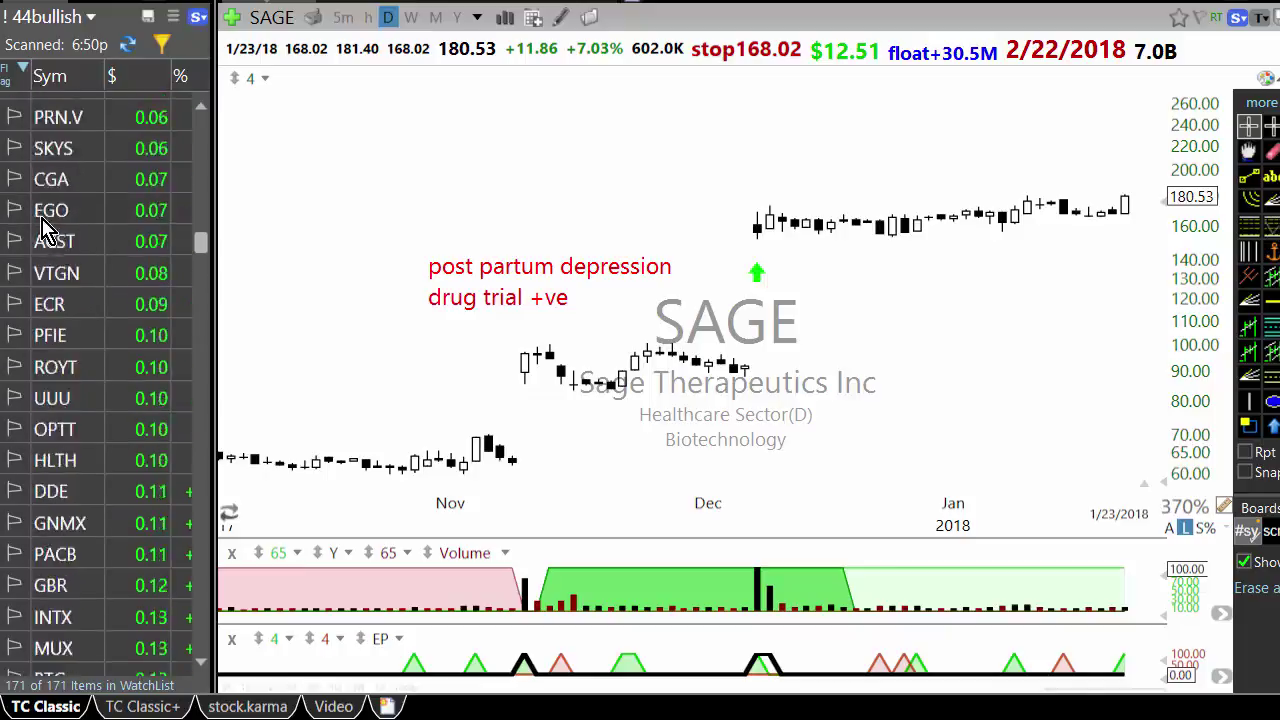
Step: Review the charts of the flagged stocks AUY, AMBC and LX
left_click(60, 110)
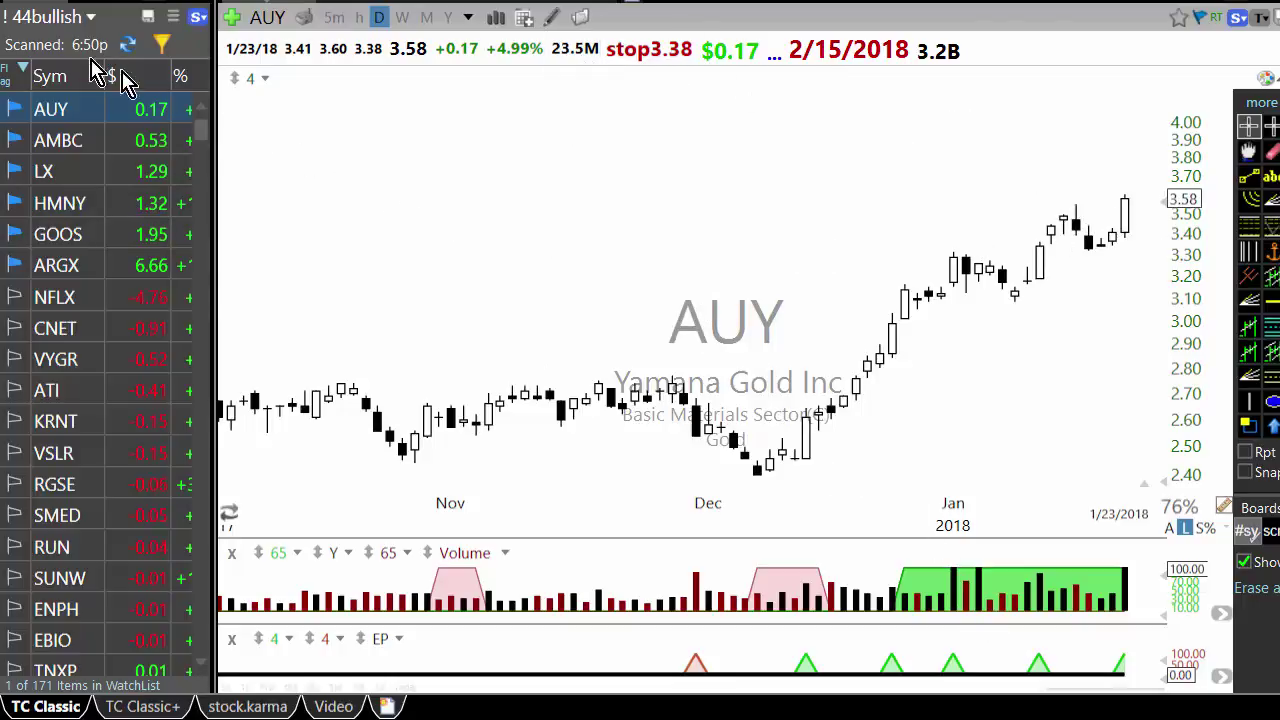
left_click(78, 139)
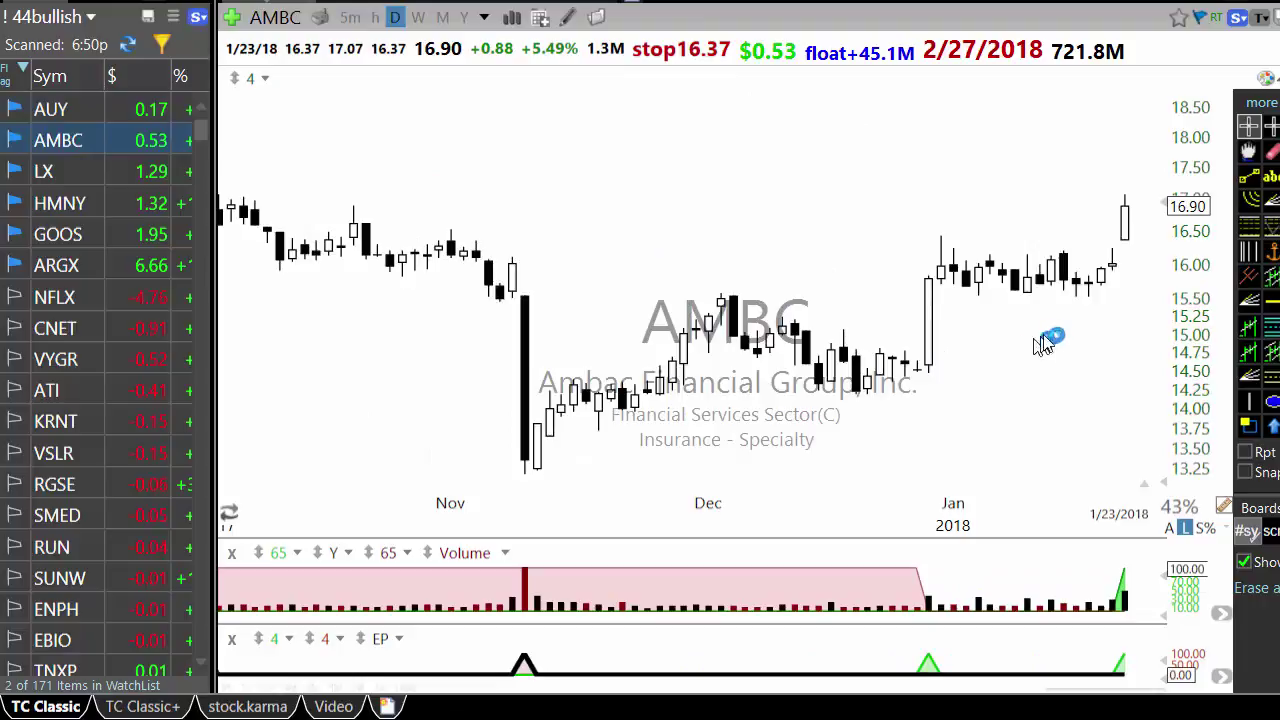
left_click_drag(1100, 278, 1125, 203)
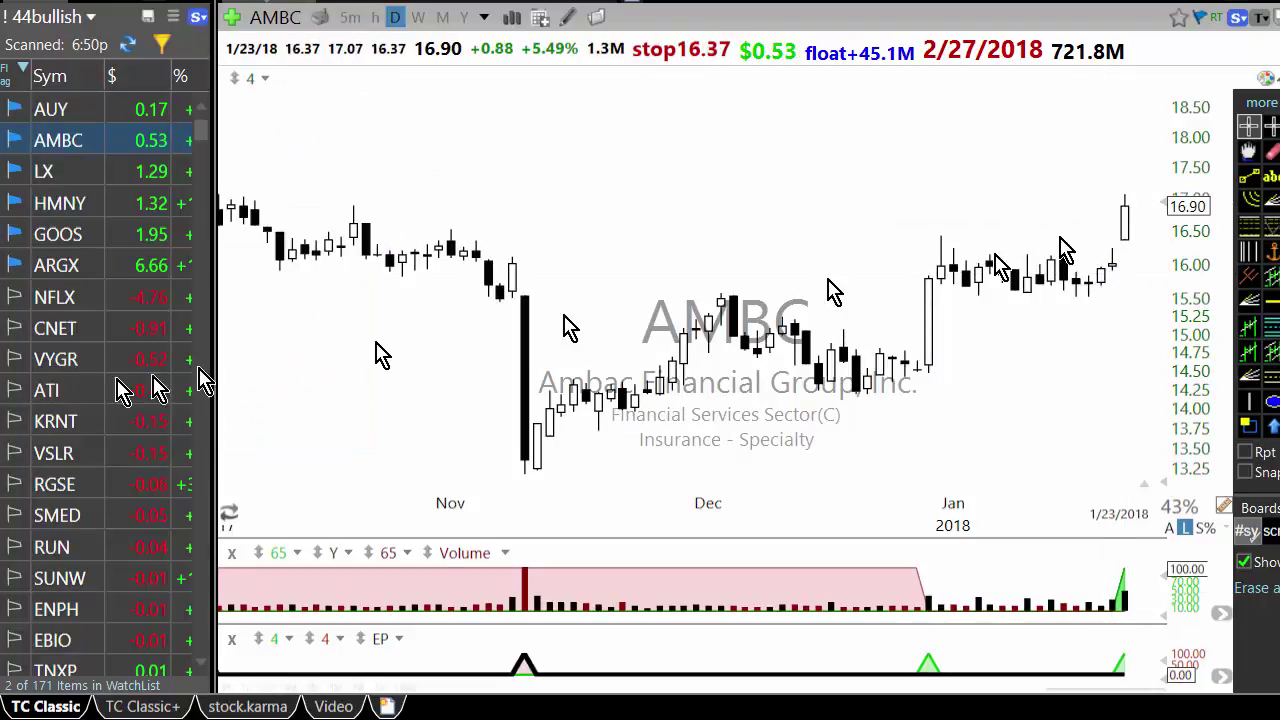
left_click(64, 178)
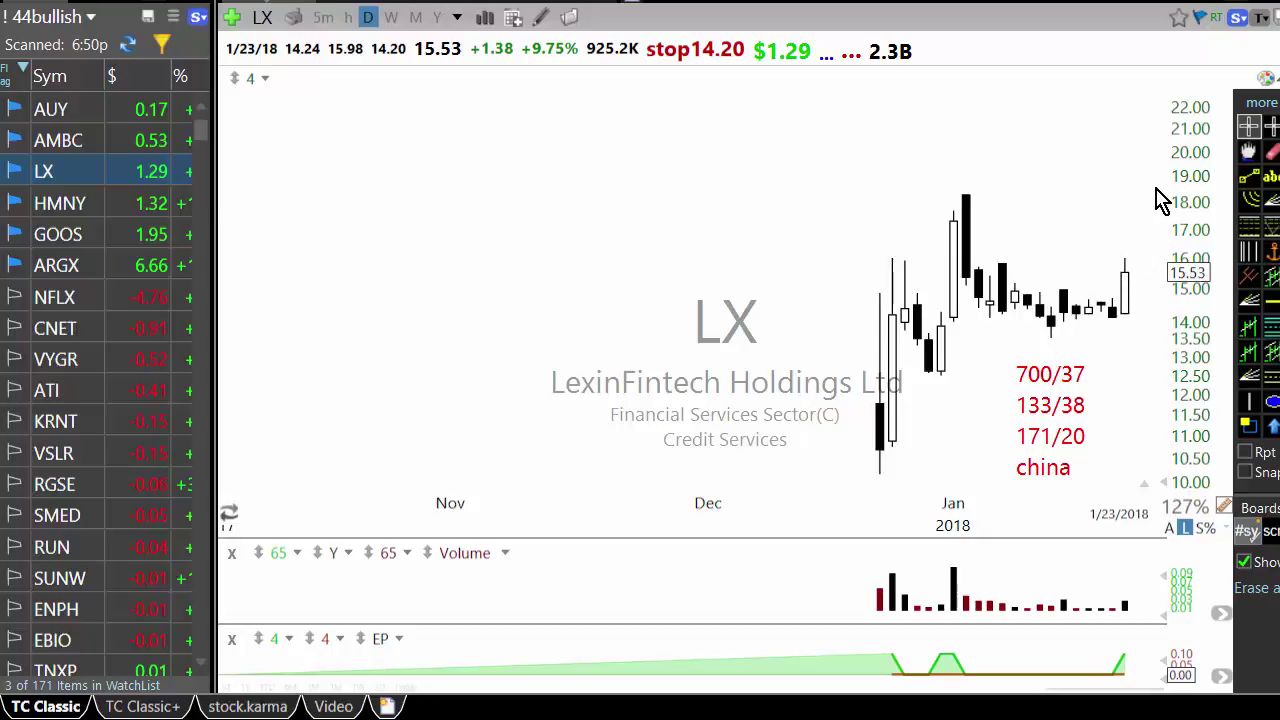
Step: Remove the flags from AMBC and AUY, and open the HMNY chart
left_click(22, 140)
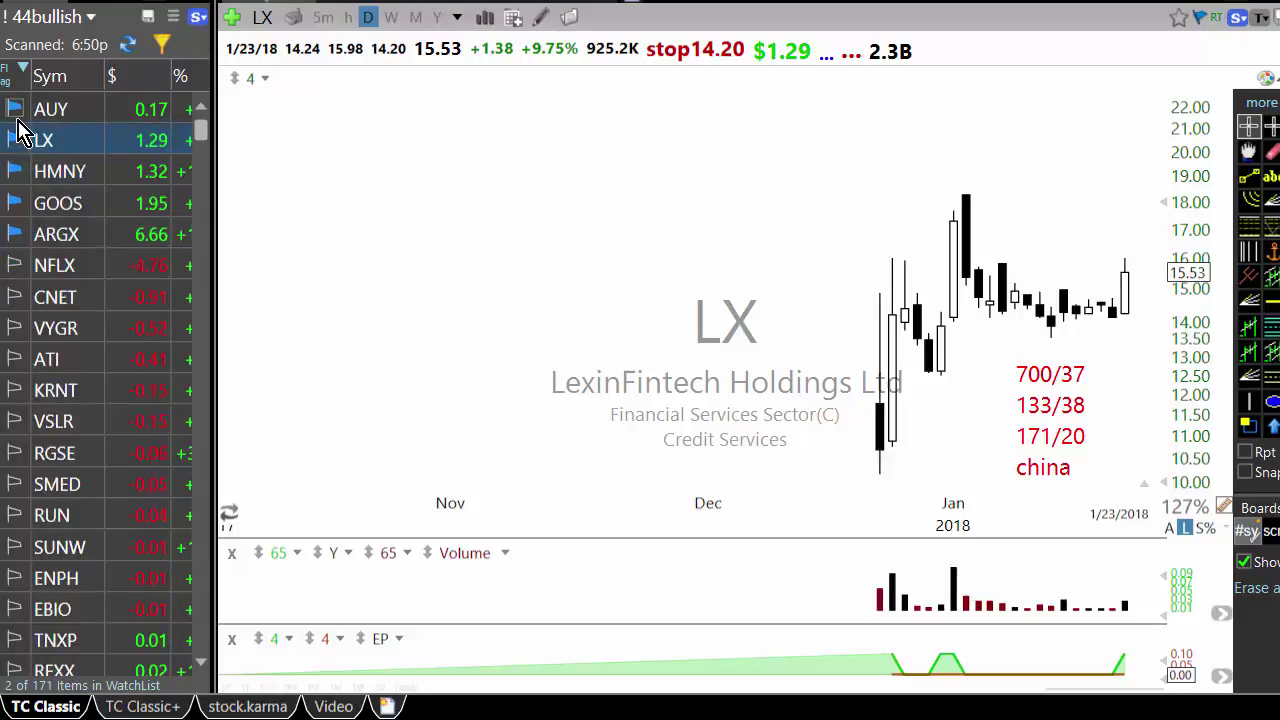
left_click(16, 116)
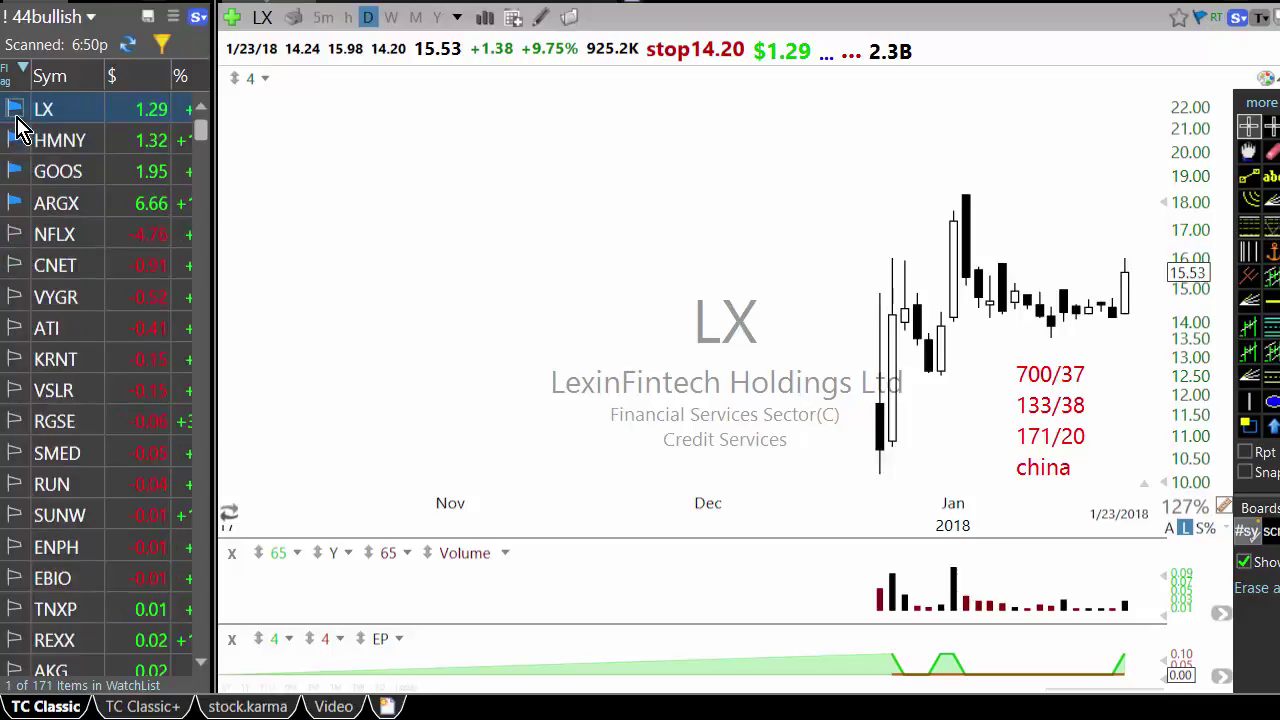
left_click(68, 150)
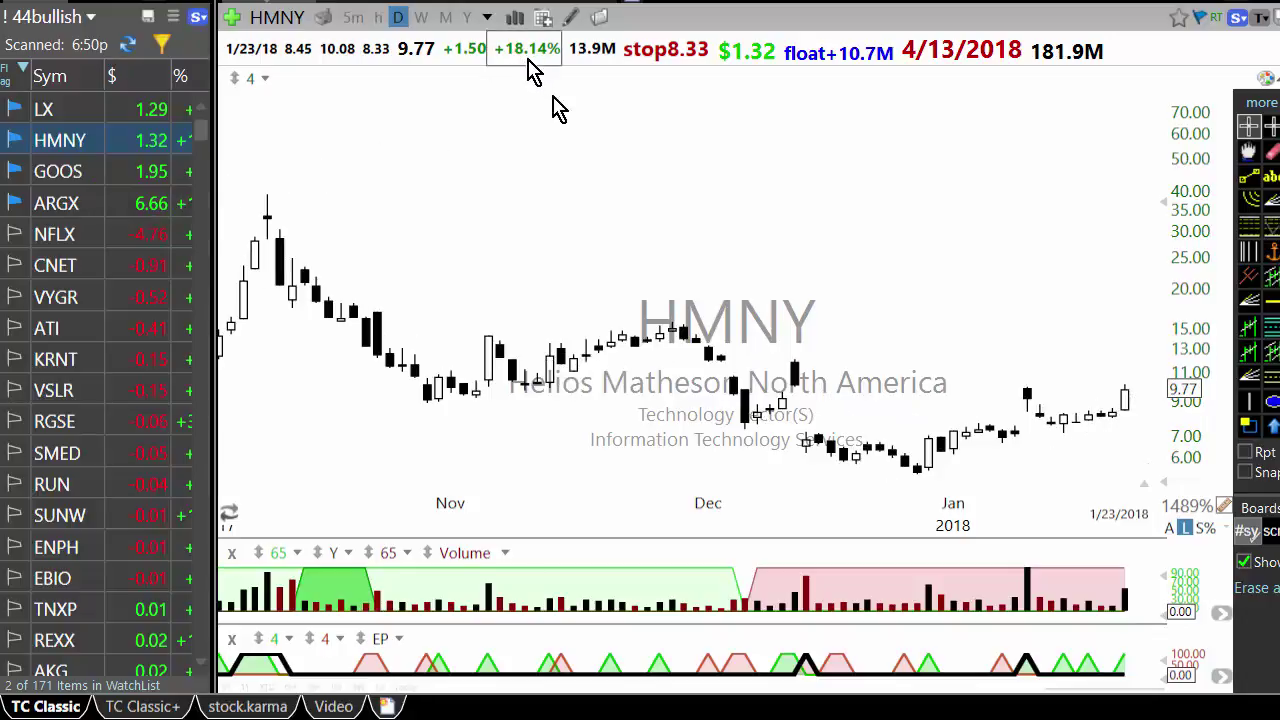
Step: Check the GOOS and ARGX charts, and copy the four flagged symbols to the Momentum Burst watchlist
left_click(74, 186)
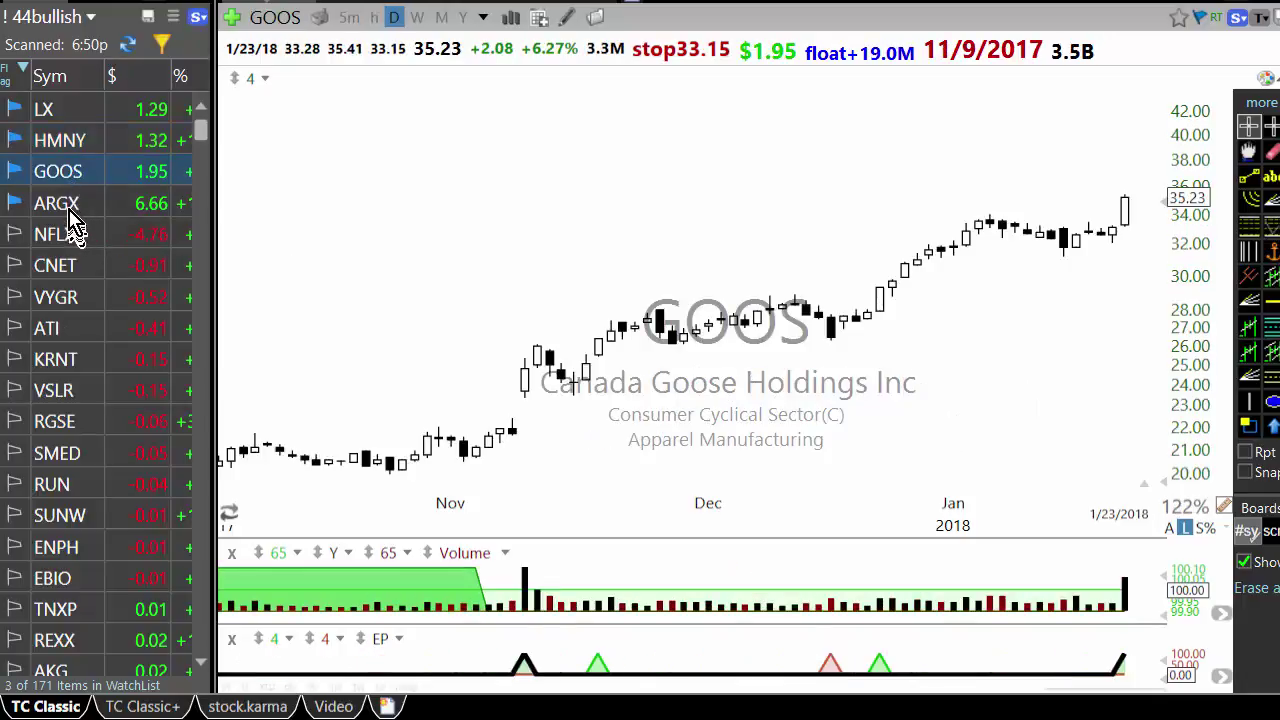
left_click(70, 205)
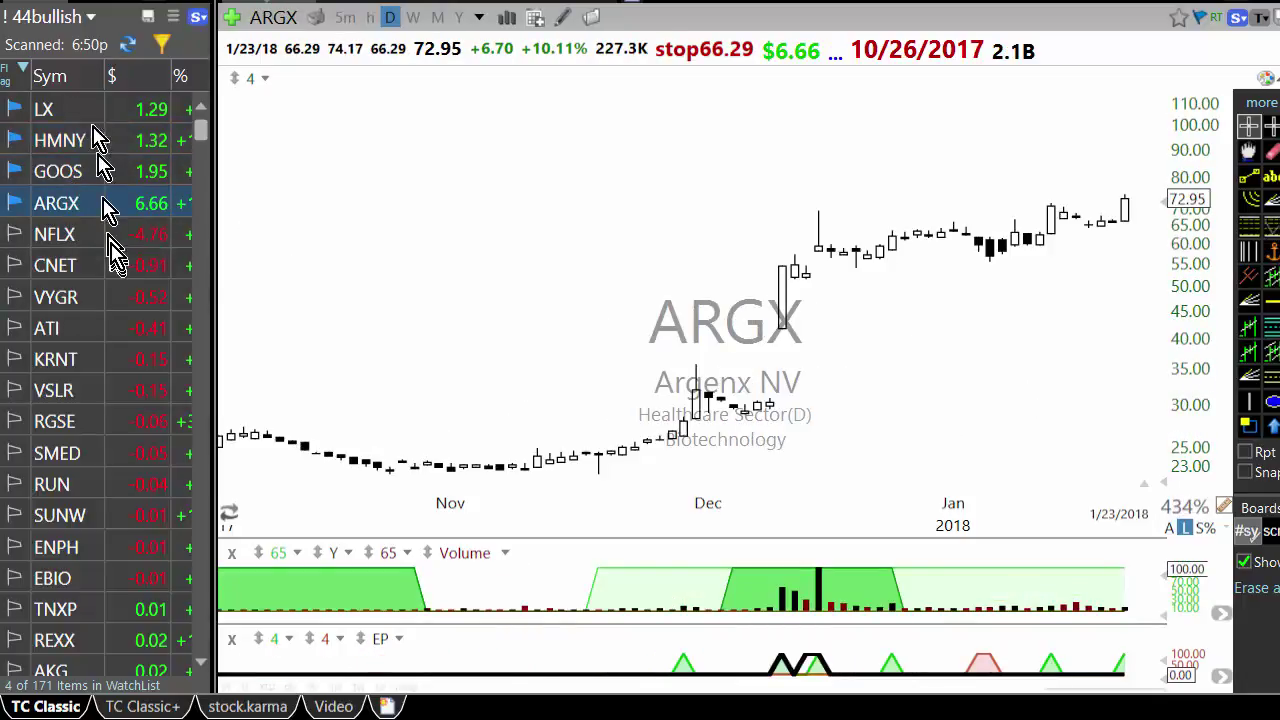
right_click(105, 210)
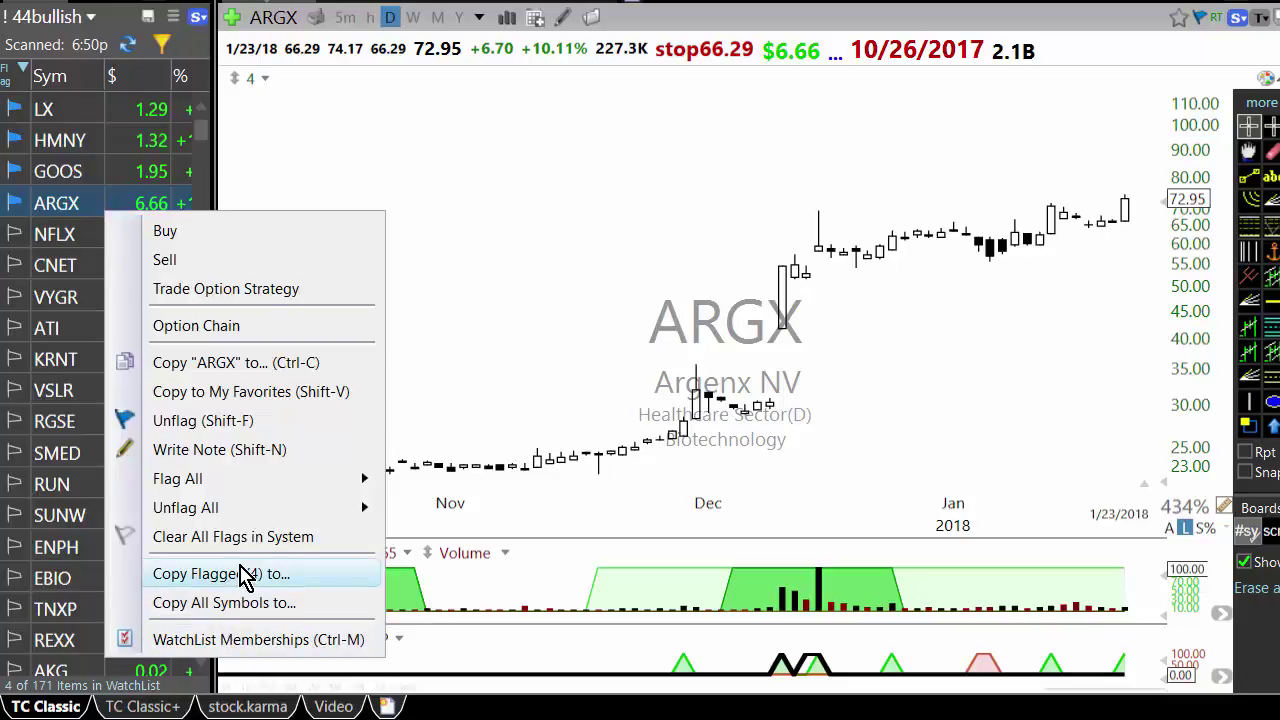
left_click(220, 574)
scroll(443, 551, "down", 5)
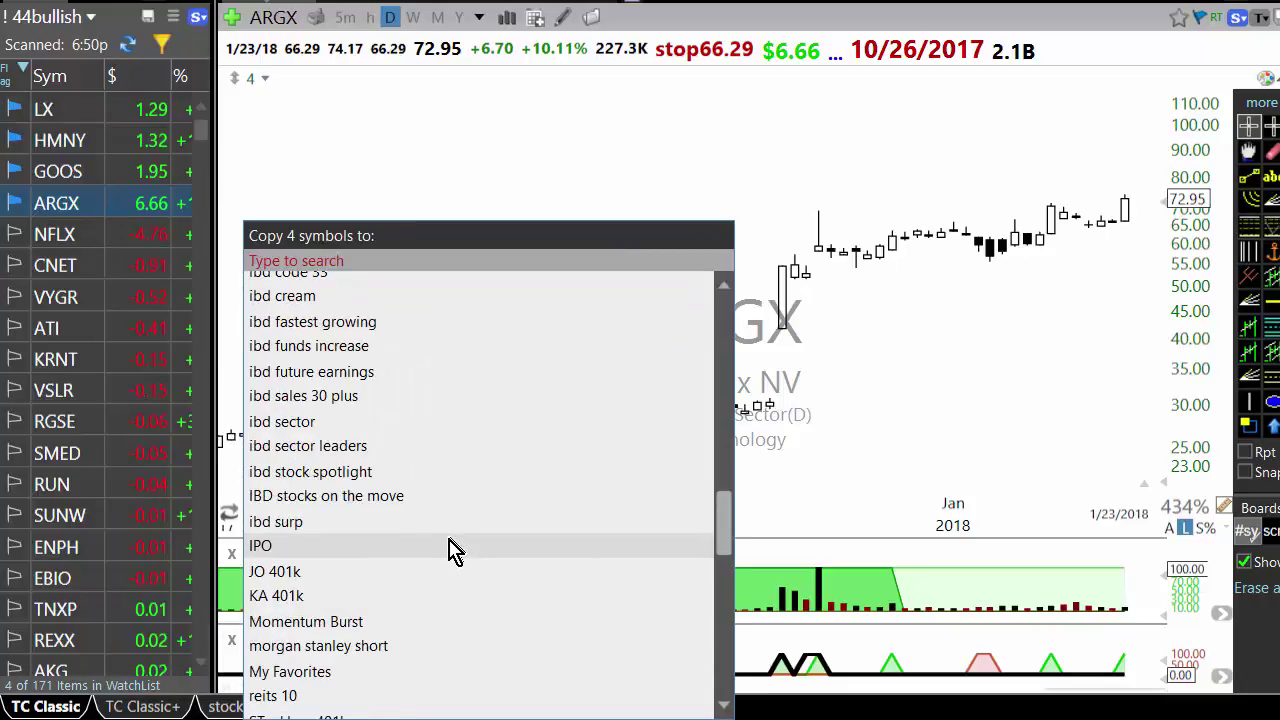
left_click(355, 622)
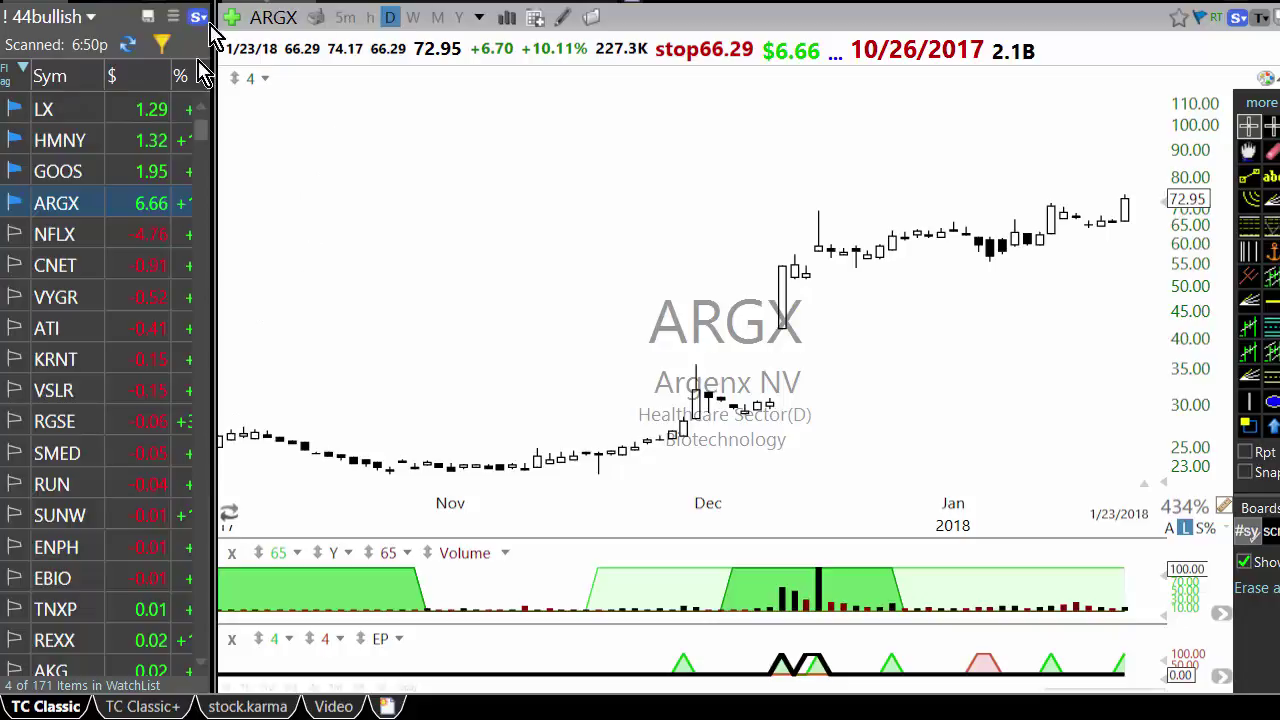
Step: Go through the daily charts of the flagged stocks LX, HMNY, GOOS and ARGX, examining each one's latest breakout bar
left_click(88, 112)
left_click(86, 142)
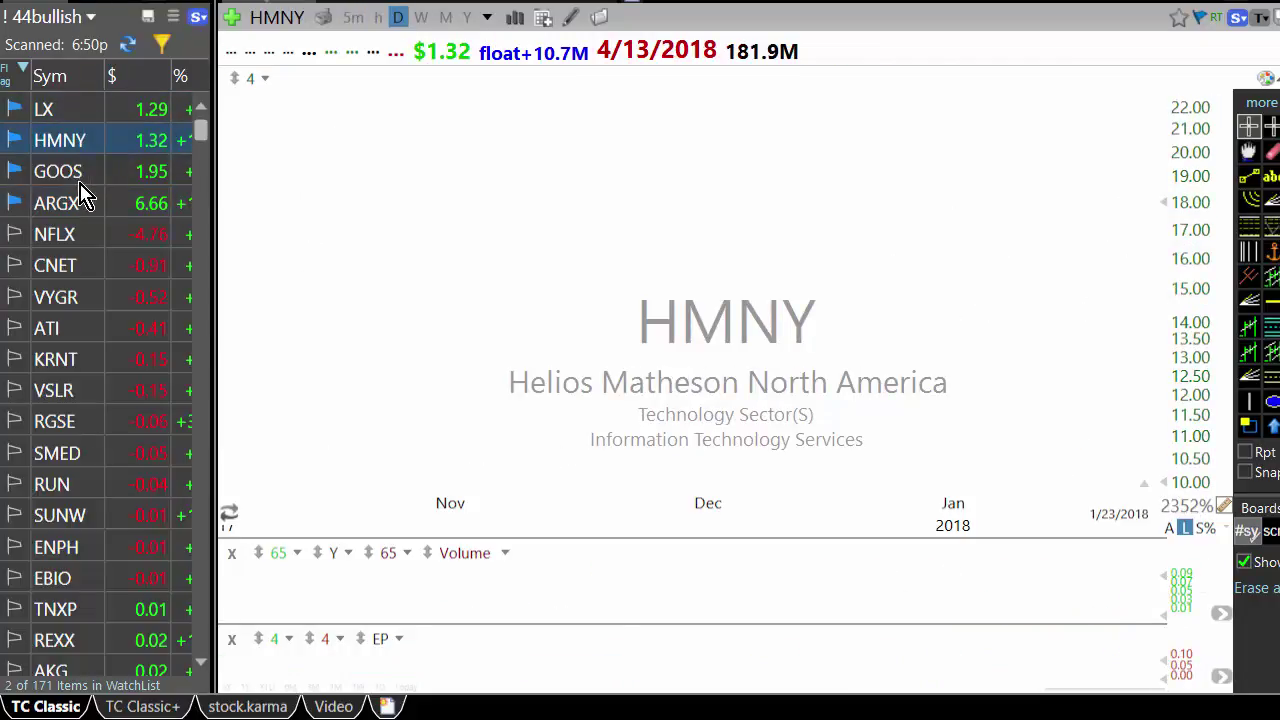
left_click(86, 175)
left_click(90, 204)
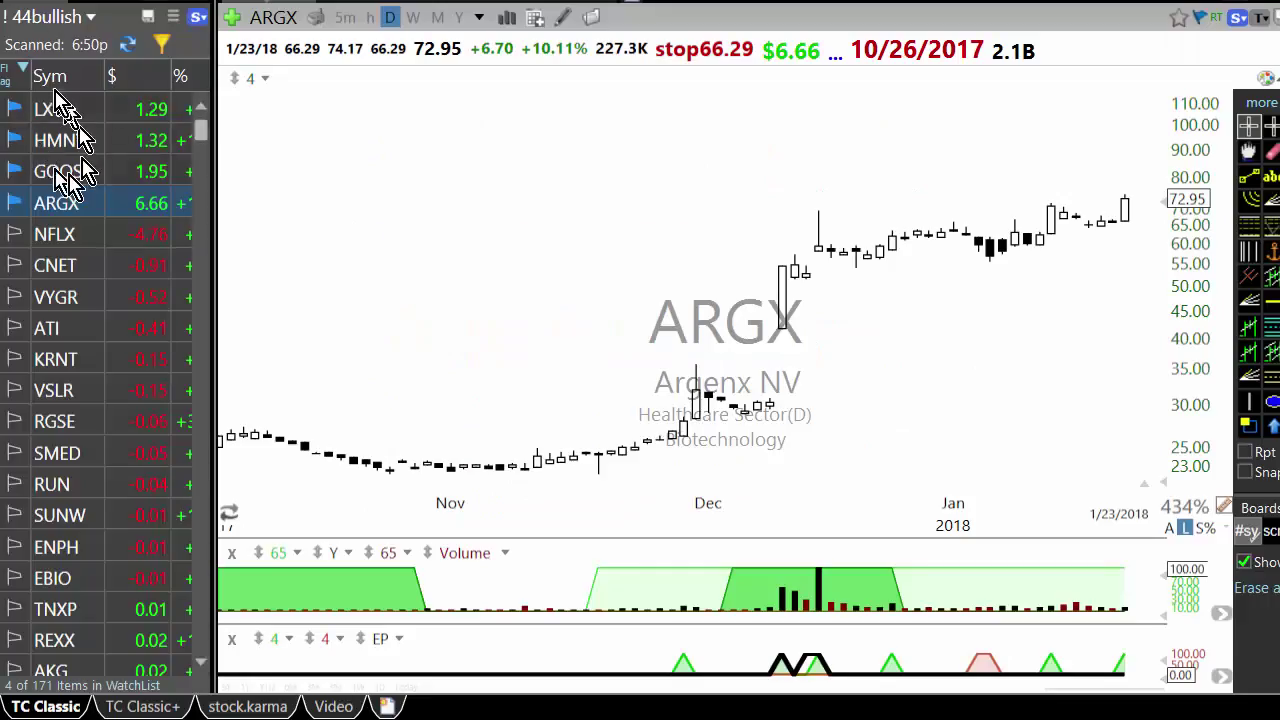
left_click(70, 113)
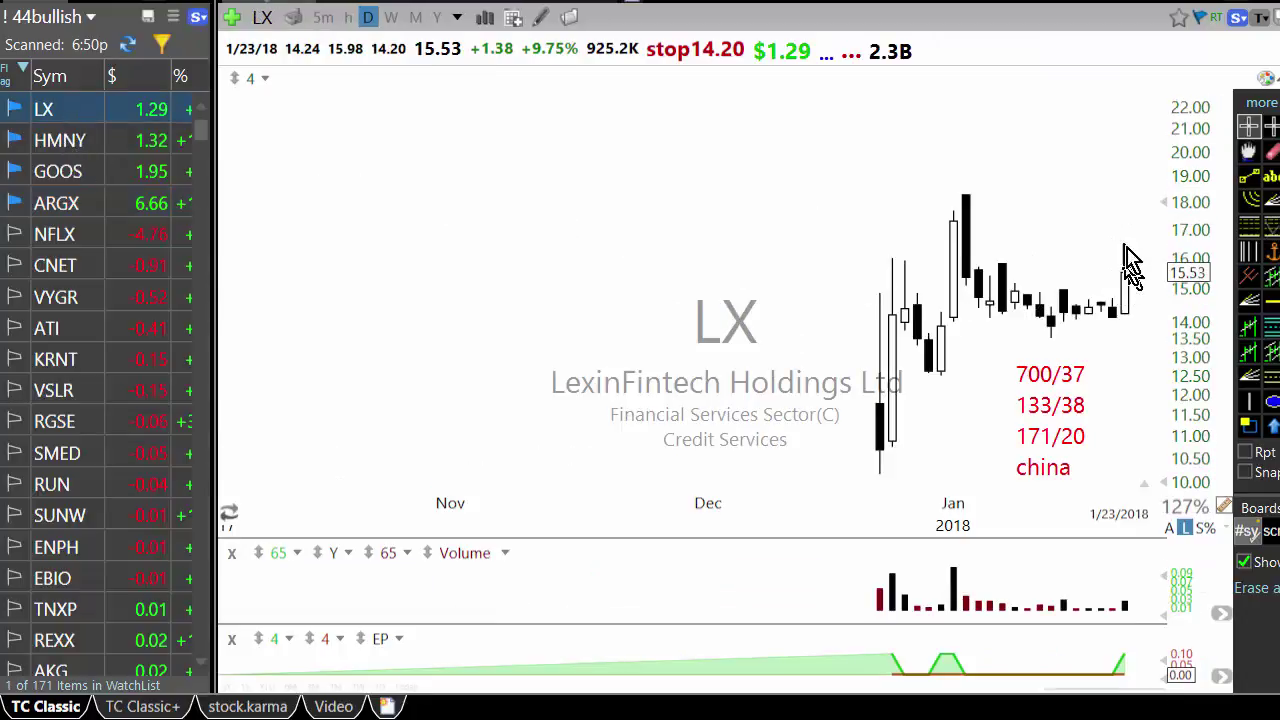
left_click(62, 143)
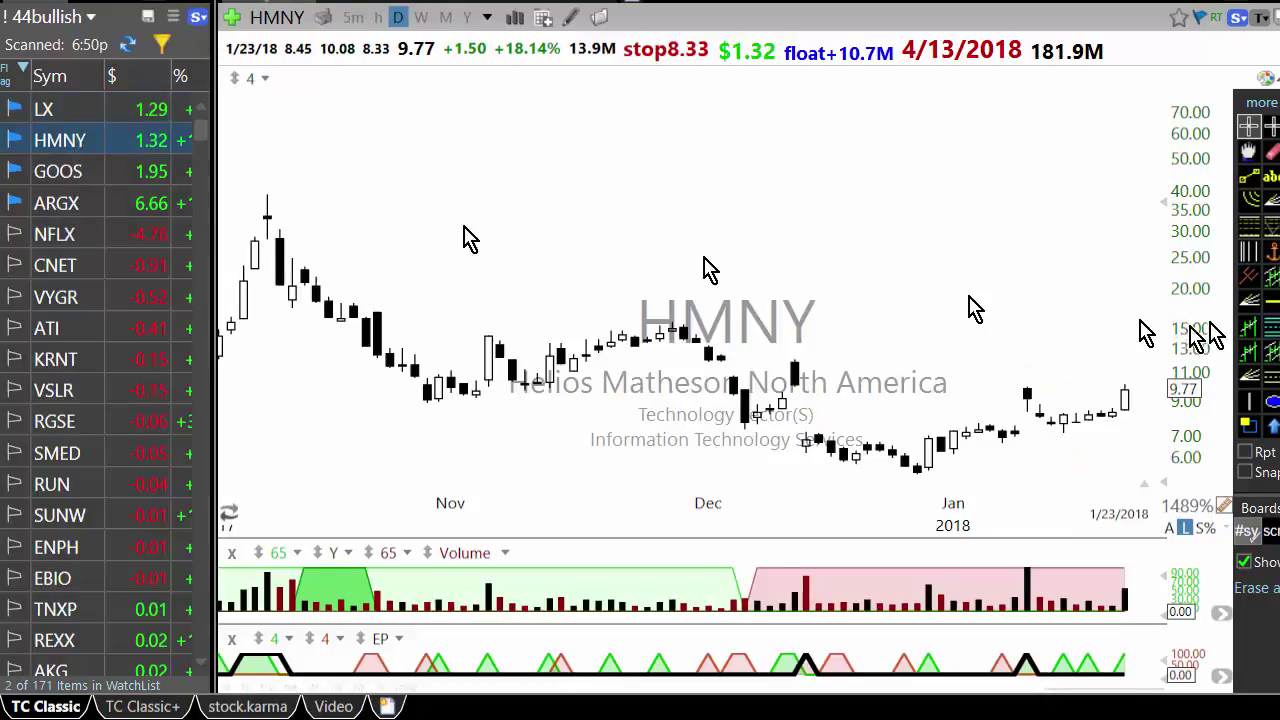
left_click(84, 178)
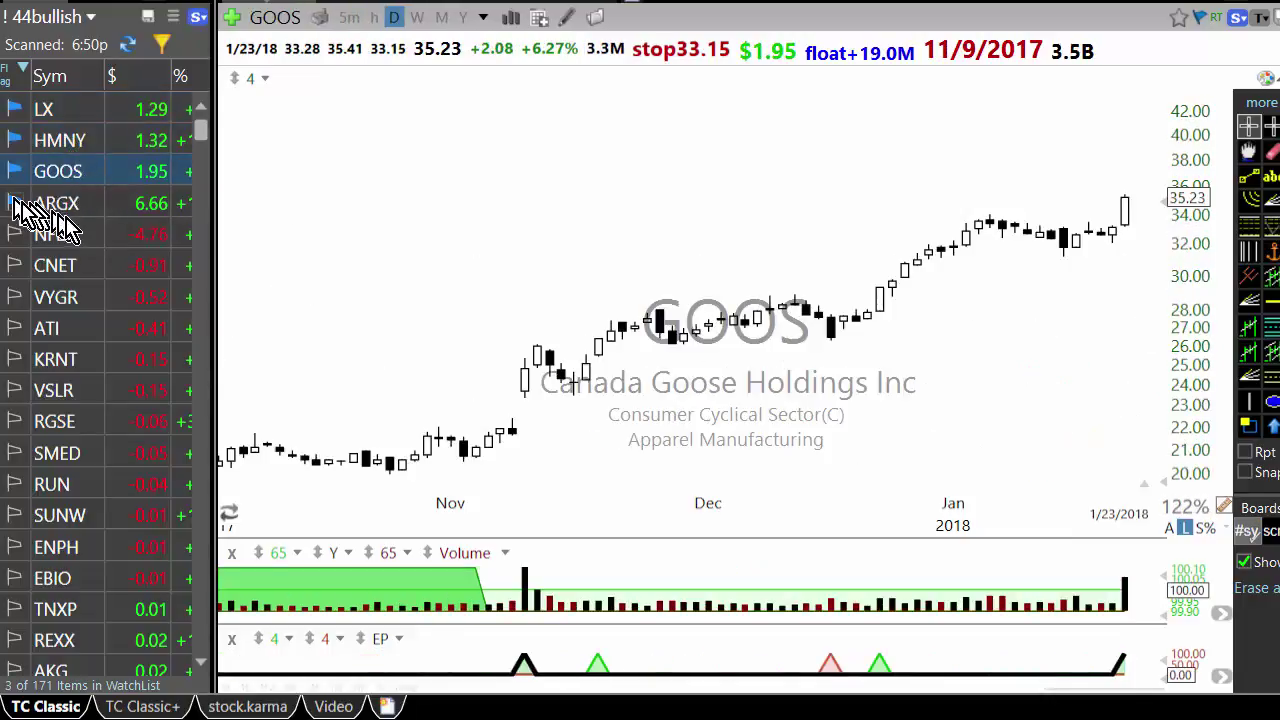
left_click(58, 212)
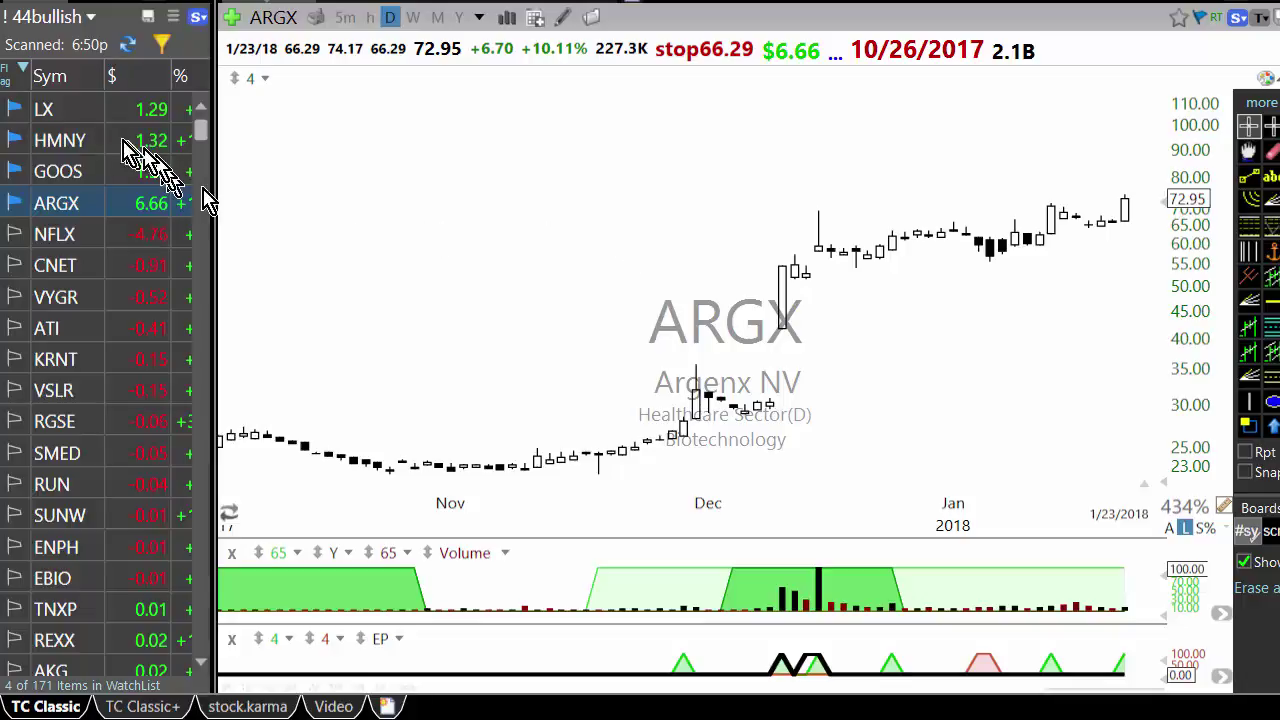
Step: Compare the four flagged stocks again, examining LX's pre-breakout bars, HMNY's float, GOOS's volume, and ARGX's volume and consolidation
left_click(66, 114)
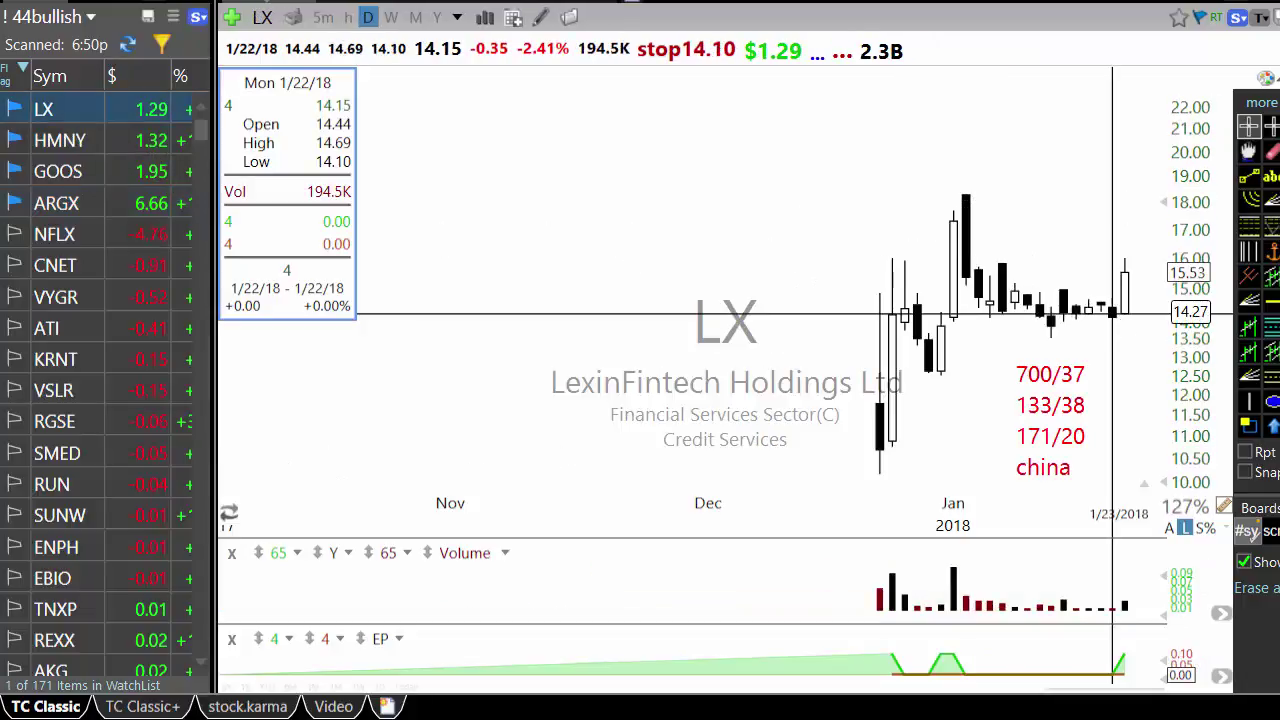
left_click(52, 143)
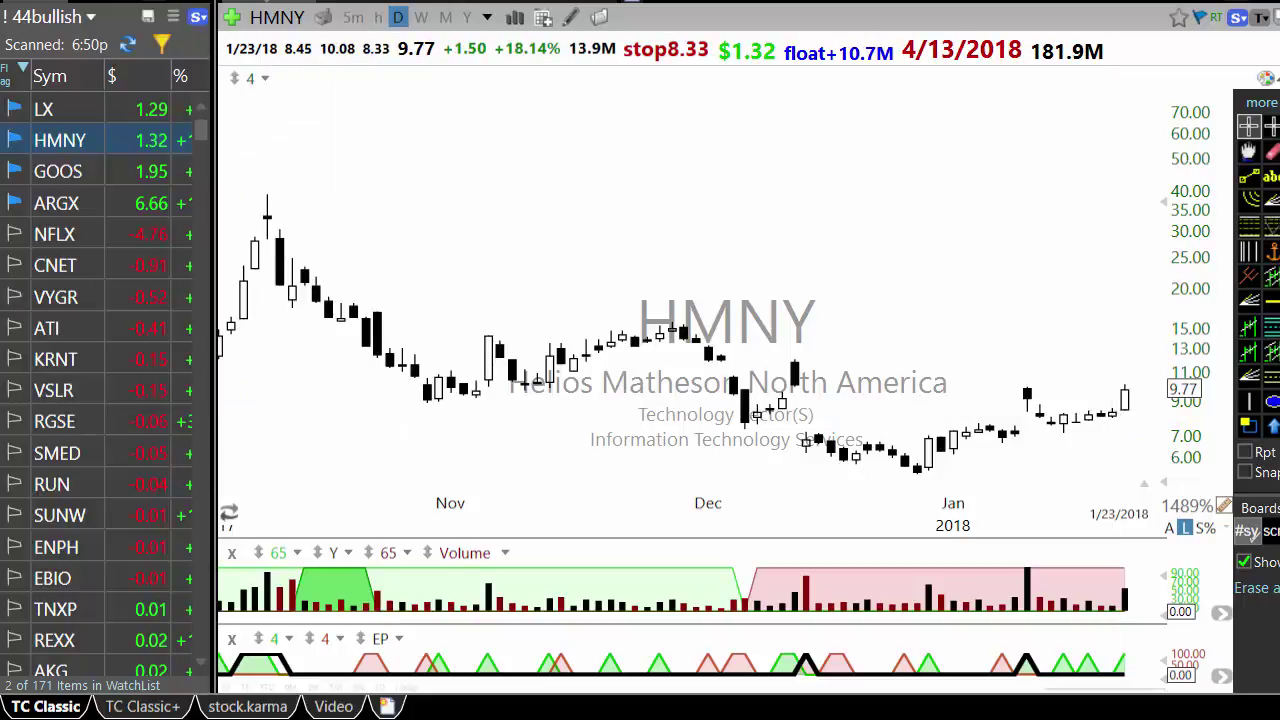
left_click(97, 175)
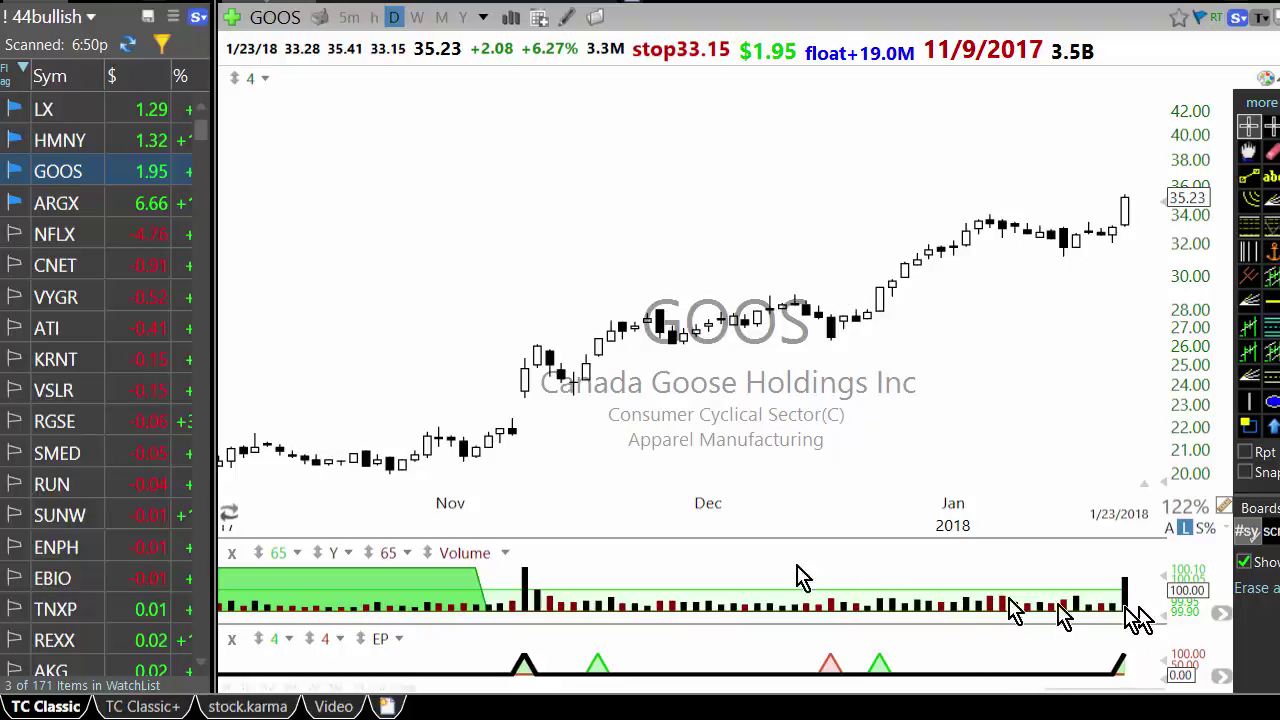
left_click(56, 203)
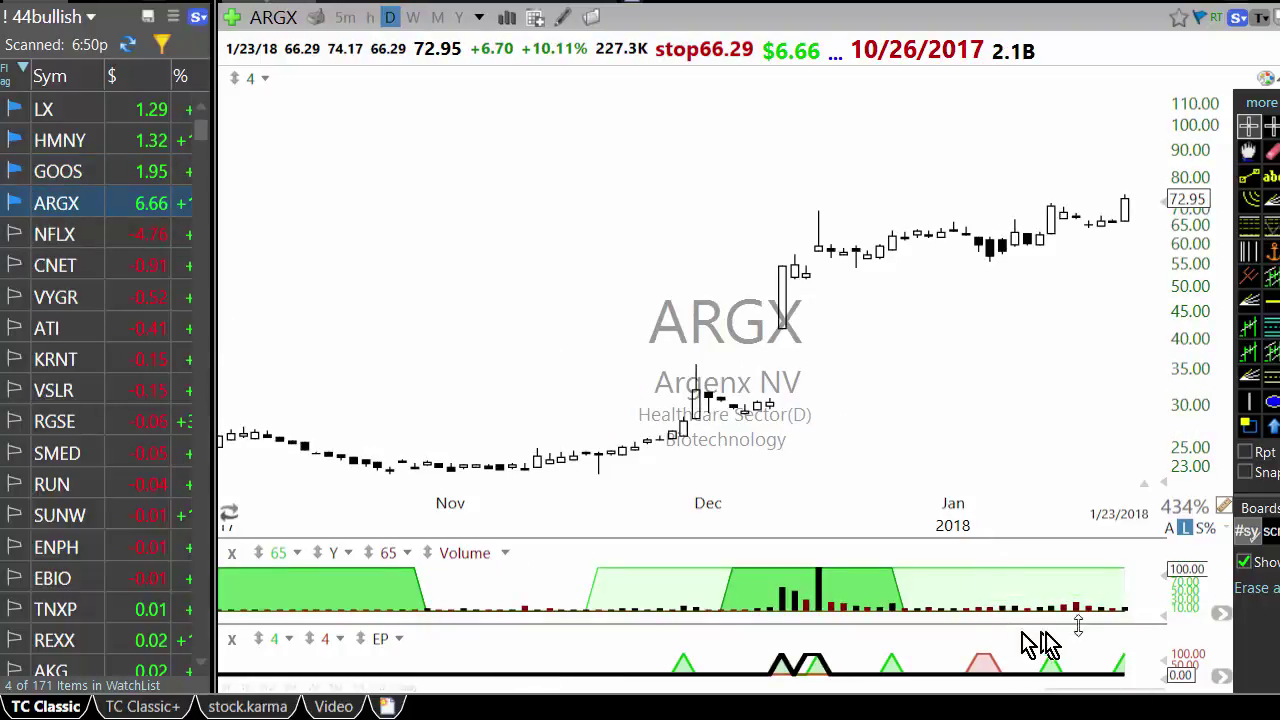
left_click(1051, 220)
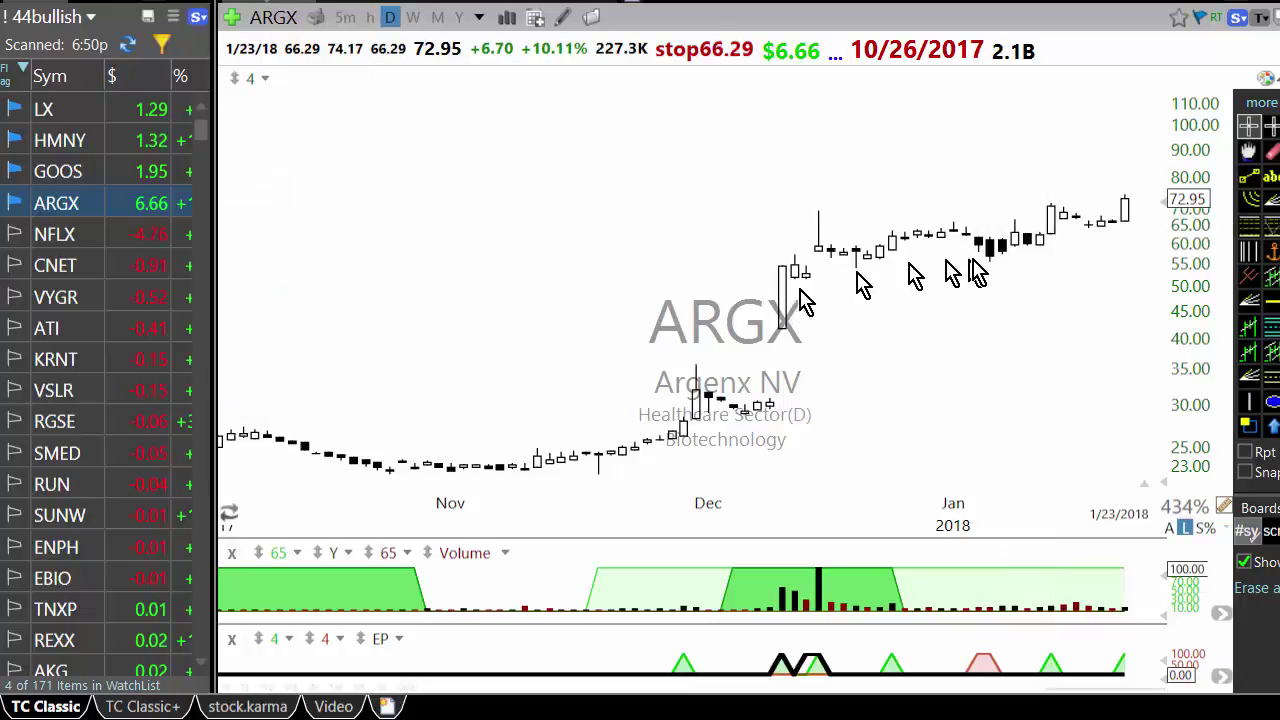
left_click(77, 174)
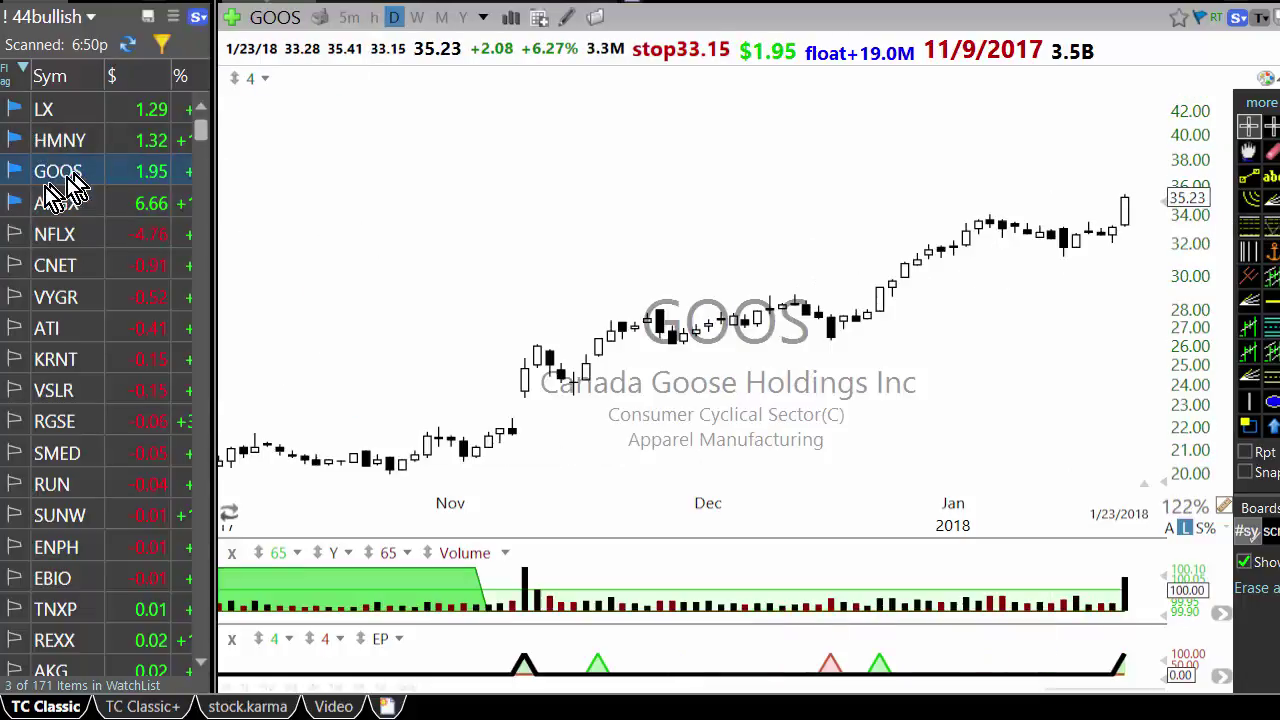
left_click(74, 150)
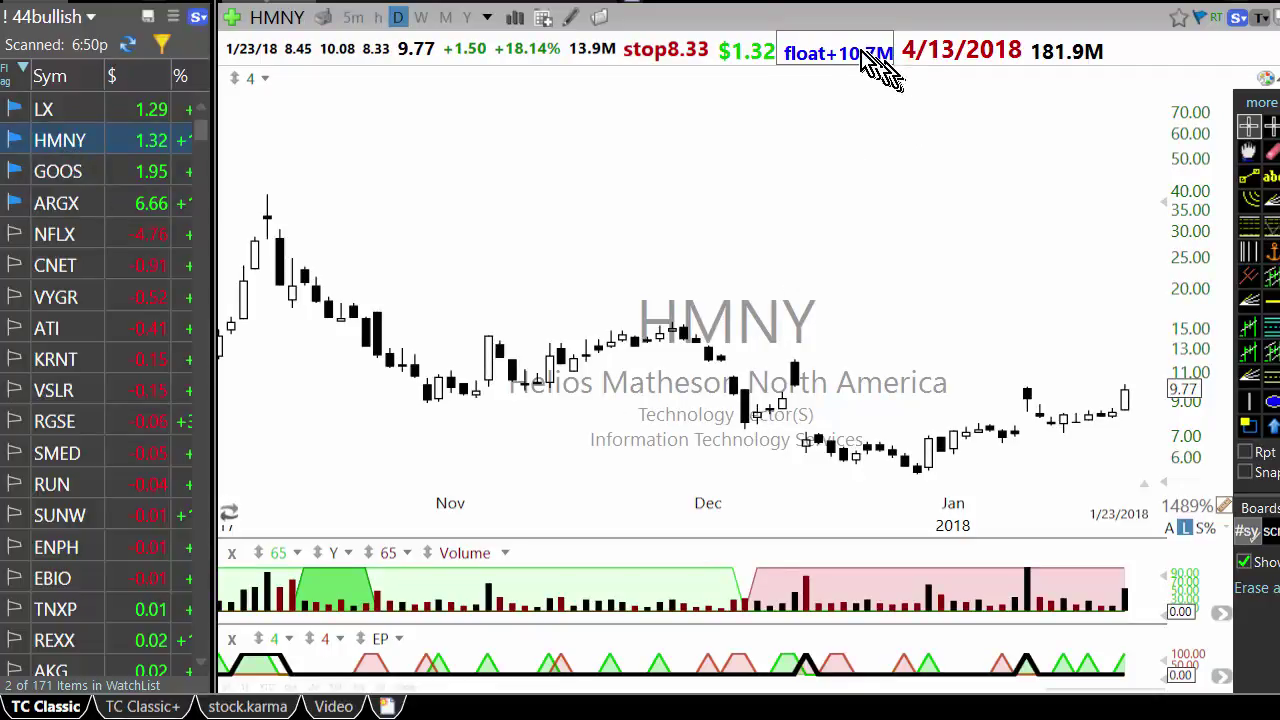
left_click(47, 112)
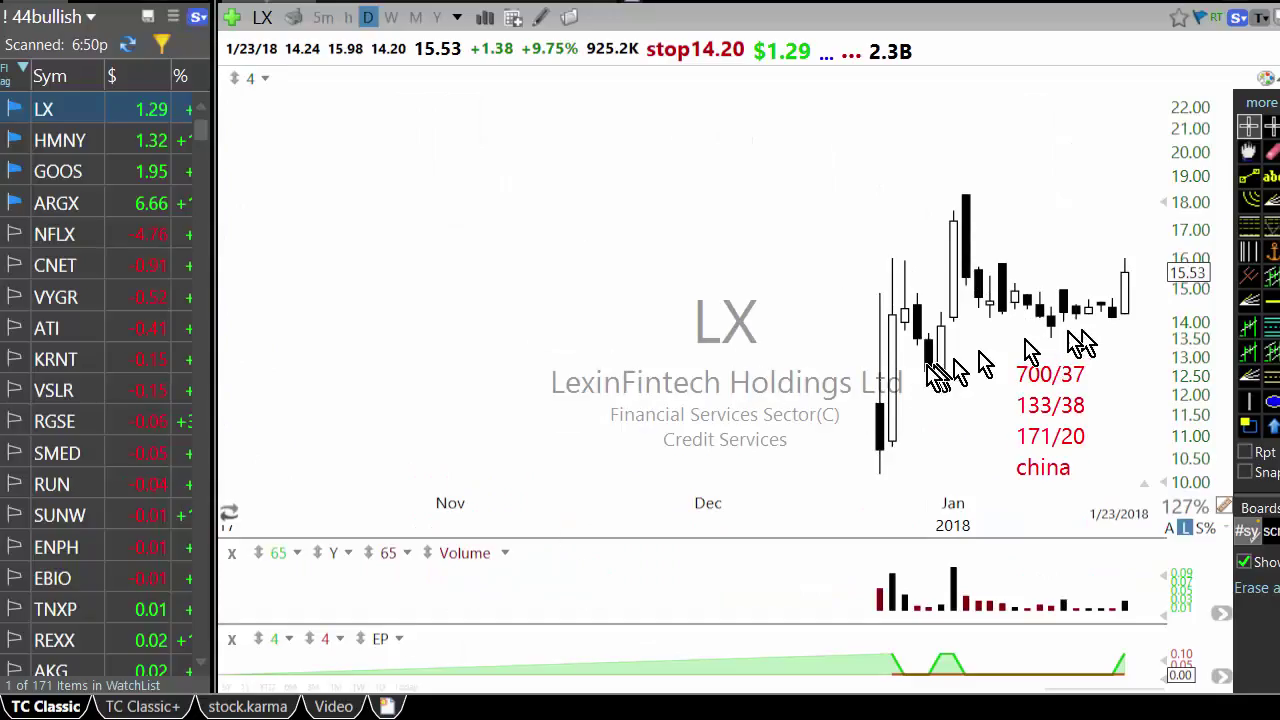
left_click(80, 150)
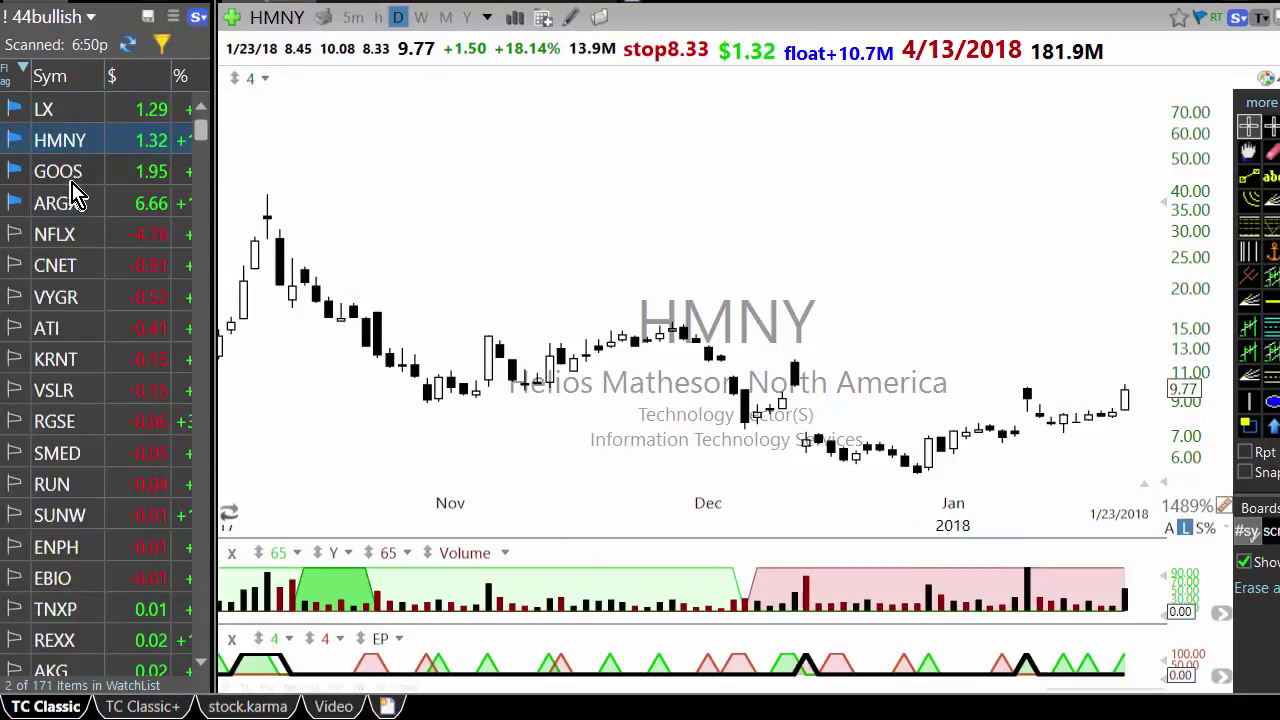
left_click(78, 180)
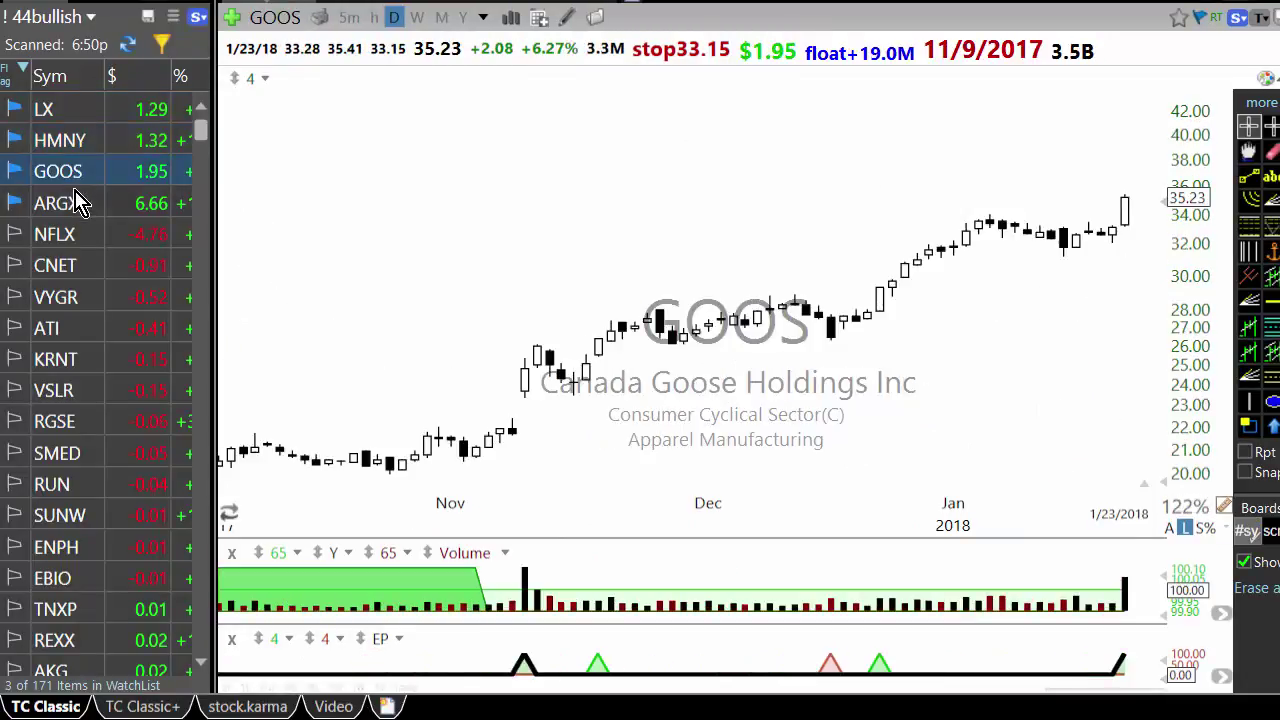
left_click(80, 203)
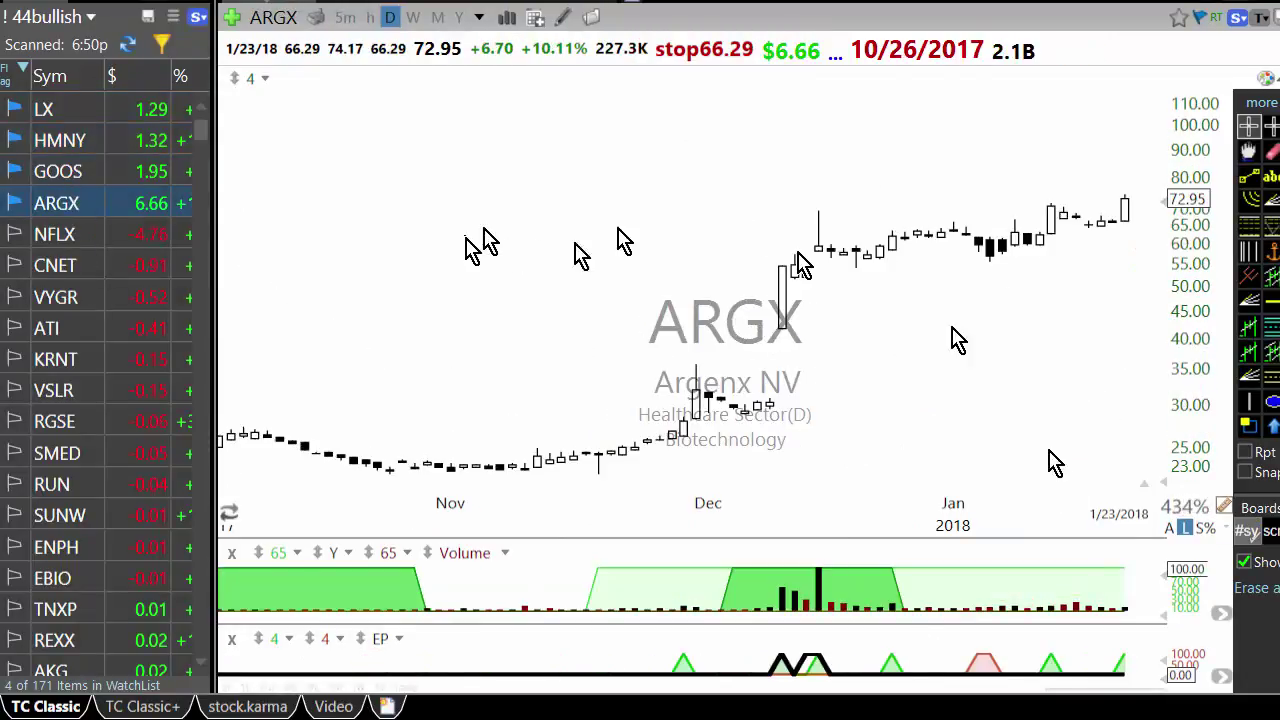
left_click(80, 171)
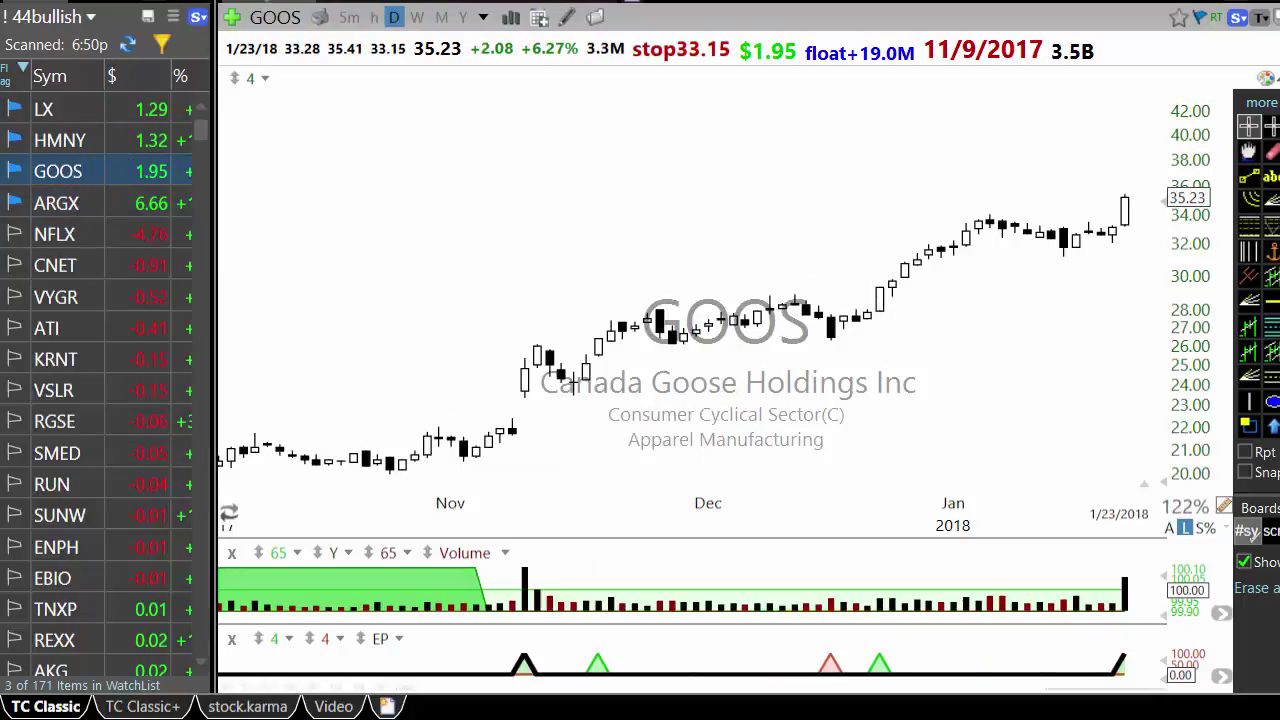